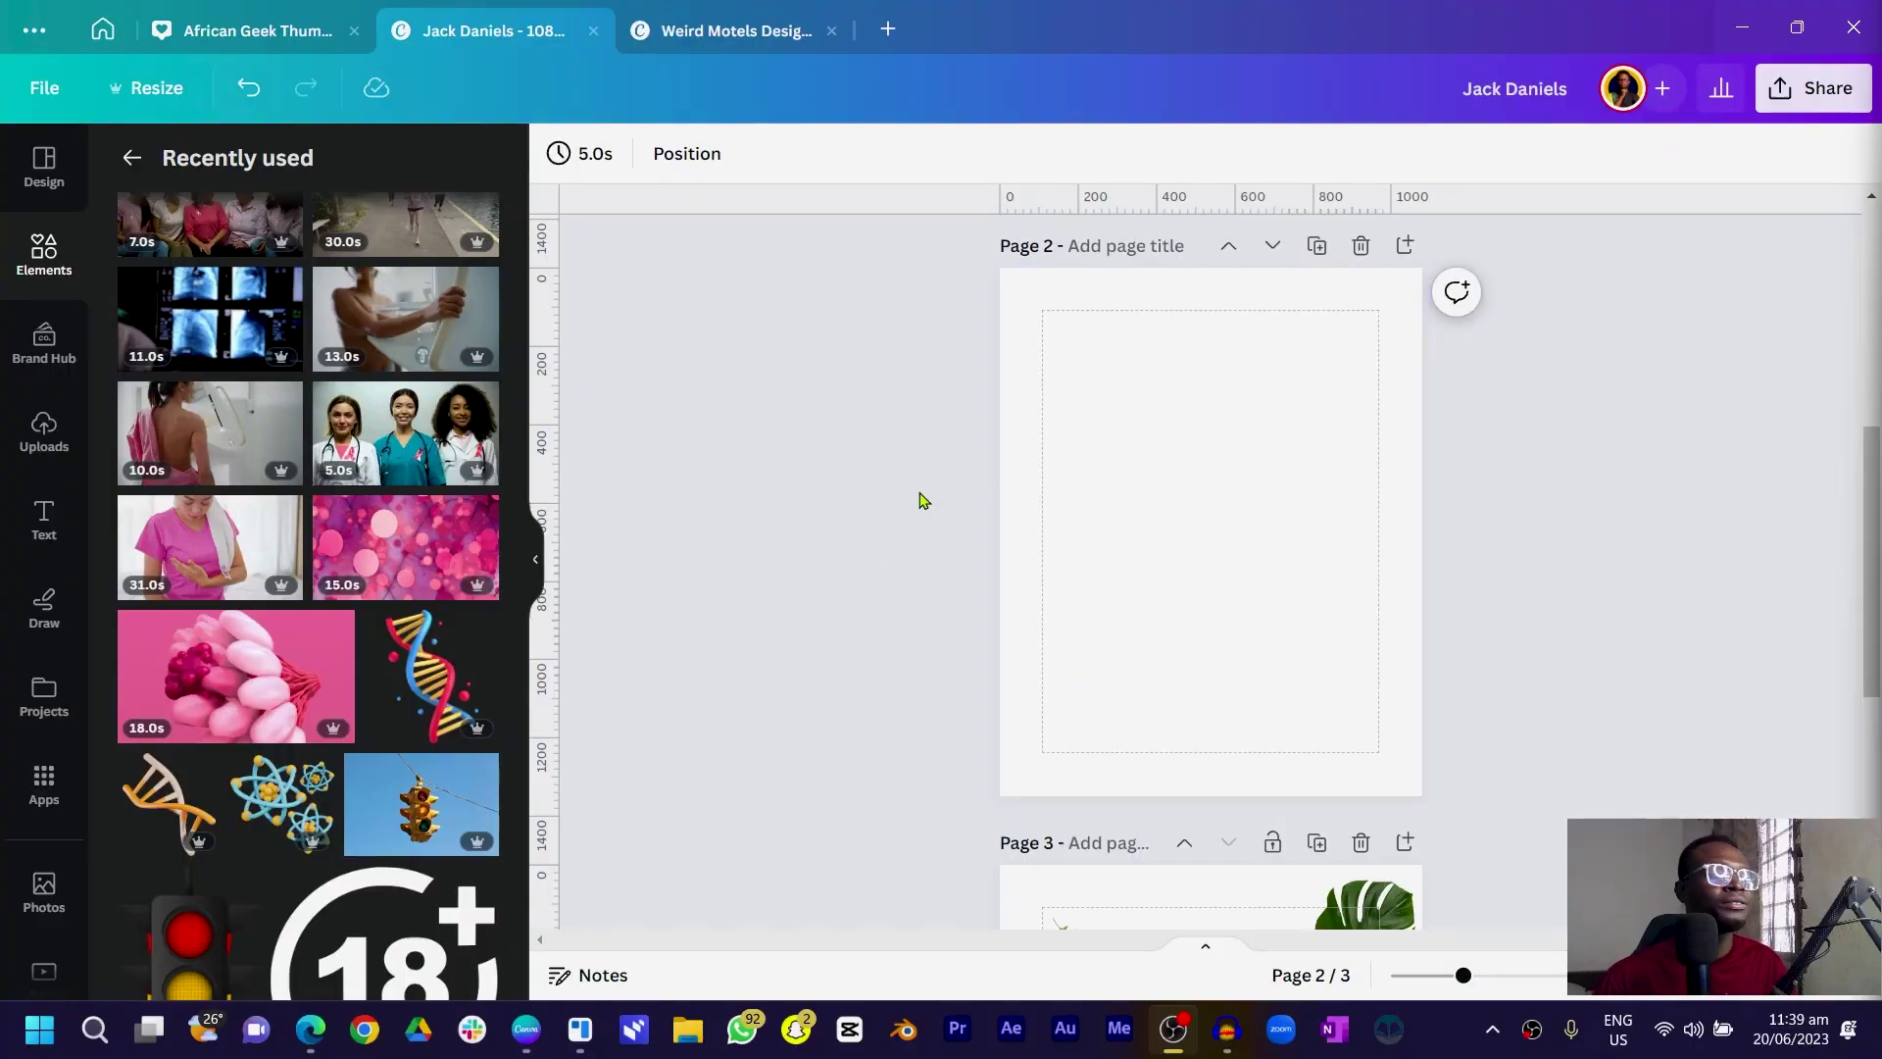
# - Copy the jungle photo from page 3 onto page 2 and set it as the page background
pyautogui.scroll(-5, 1166, 702)
pyautogui.click(1166, 703)
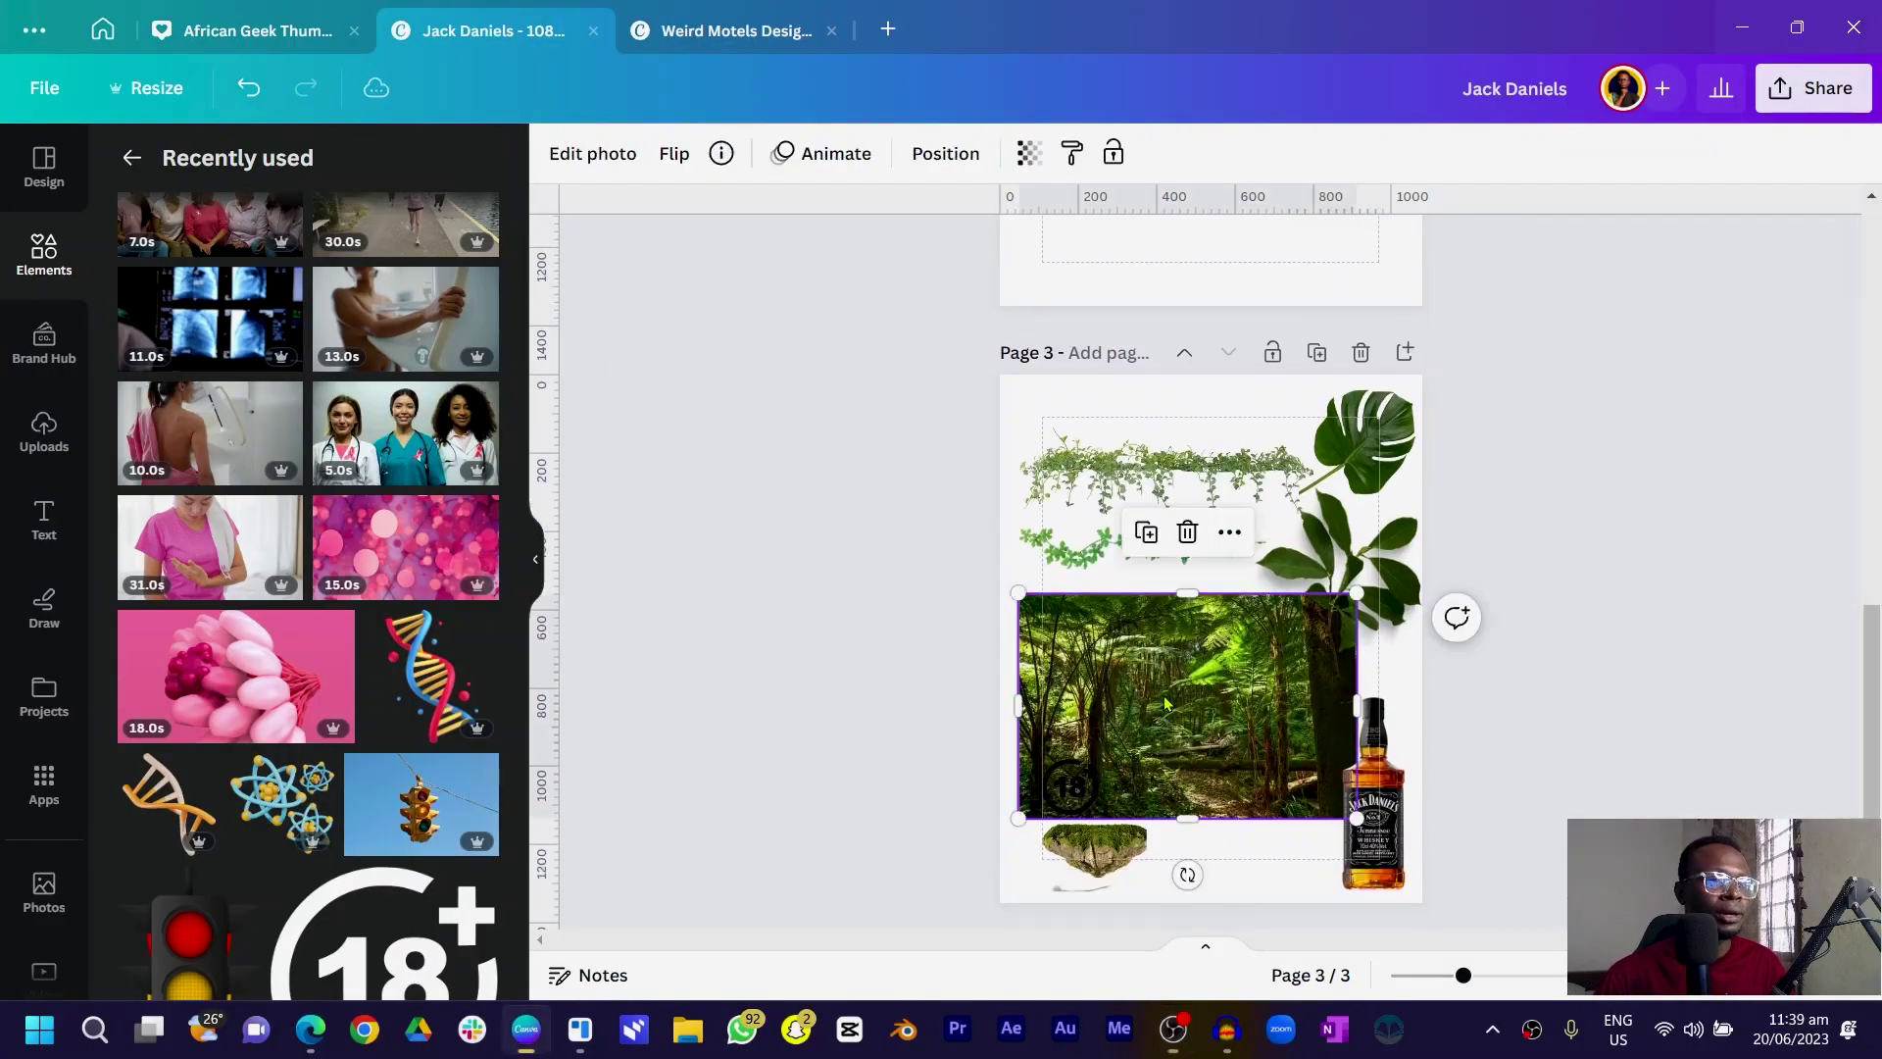
pyautogui.scroll(5, 1167, 703)
pyautogui.hotkey('ctrl', 'v')
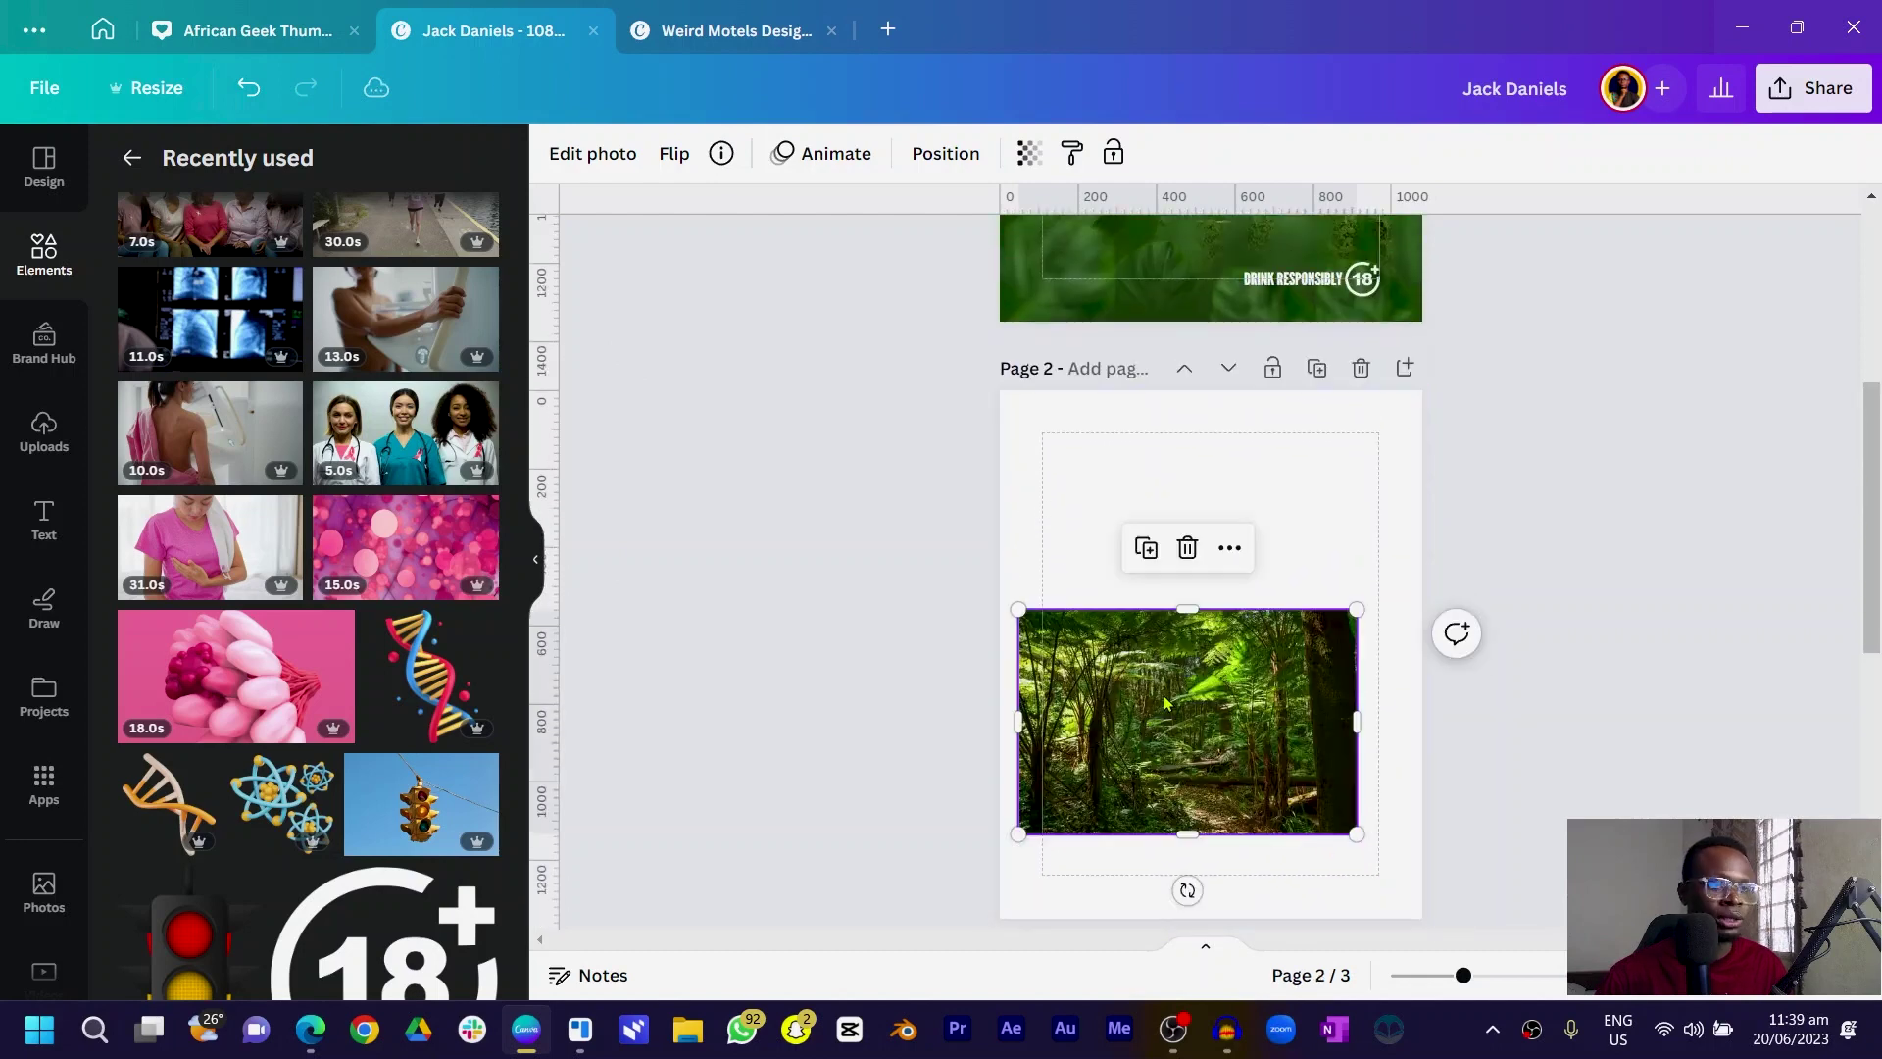
pyautogui.moveTo(1164, 703); pyautogui.dragTo(1211, 549)
pyautogui.rightClick(1210, 549)
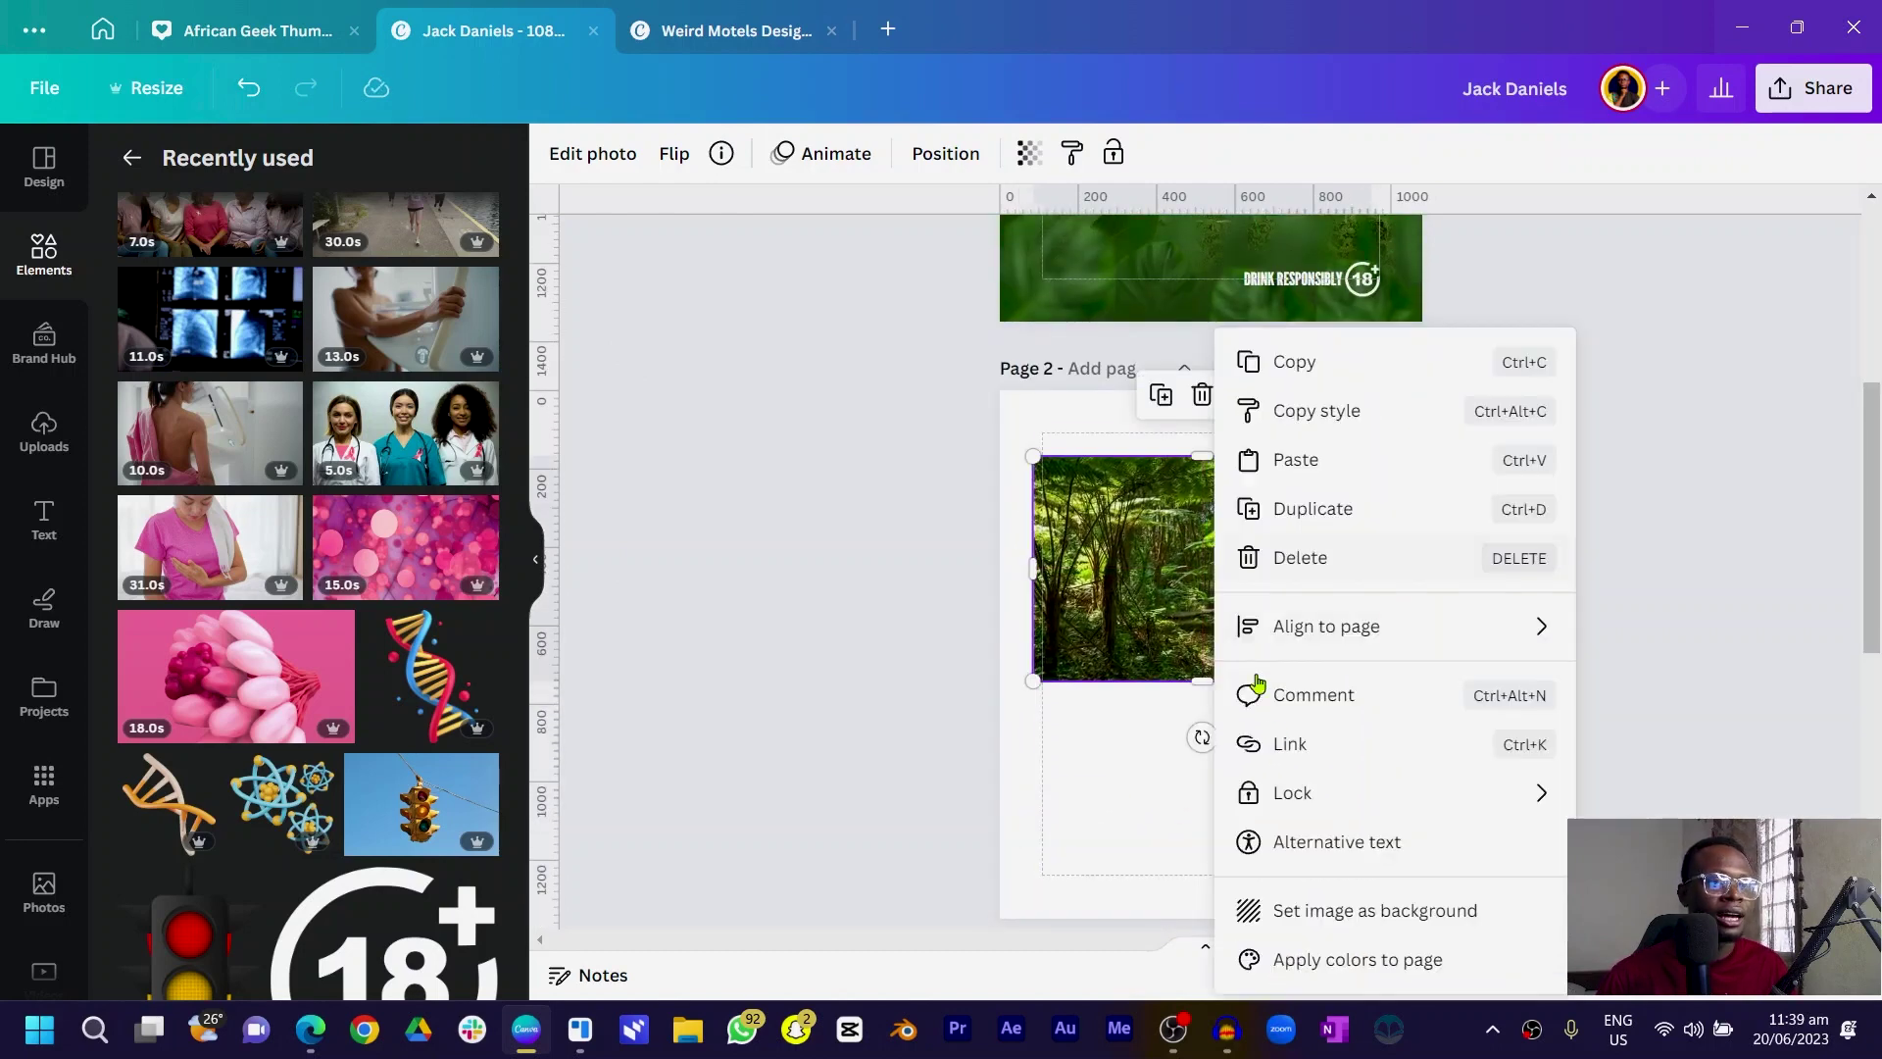
pyautogui.click(1382, 914)
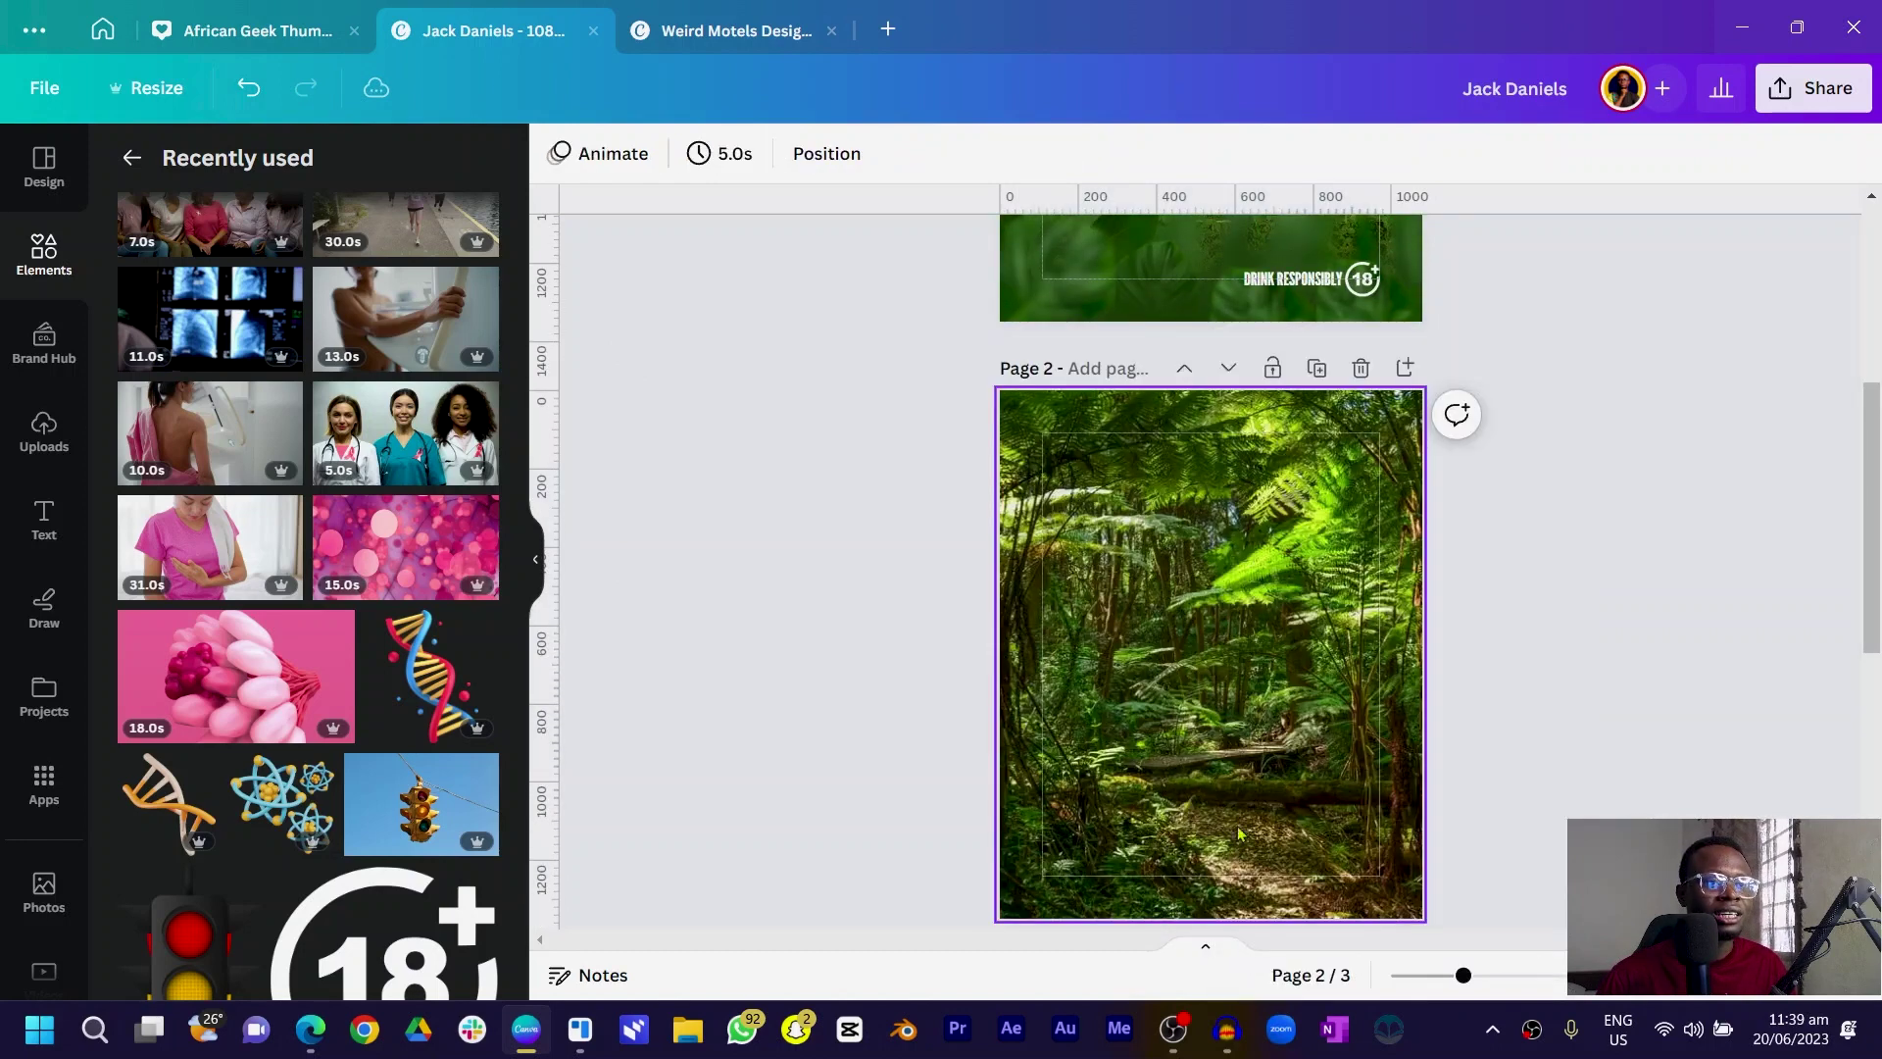
# - Reposition the background photo within its crop on page 2, shifting the image to the left
pyautogui.click(1176, 605)
pyautogui.doubleClick(1264, 605)
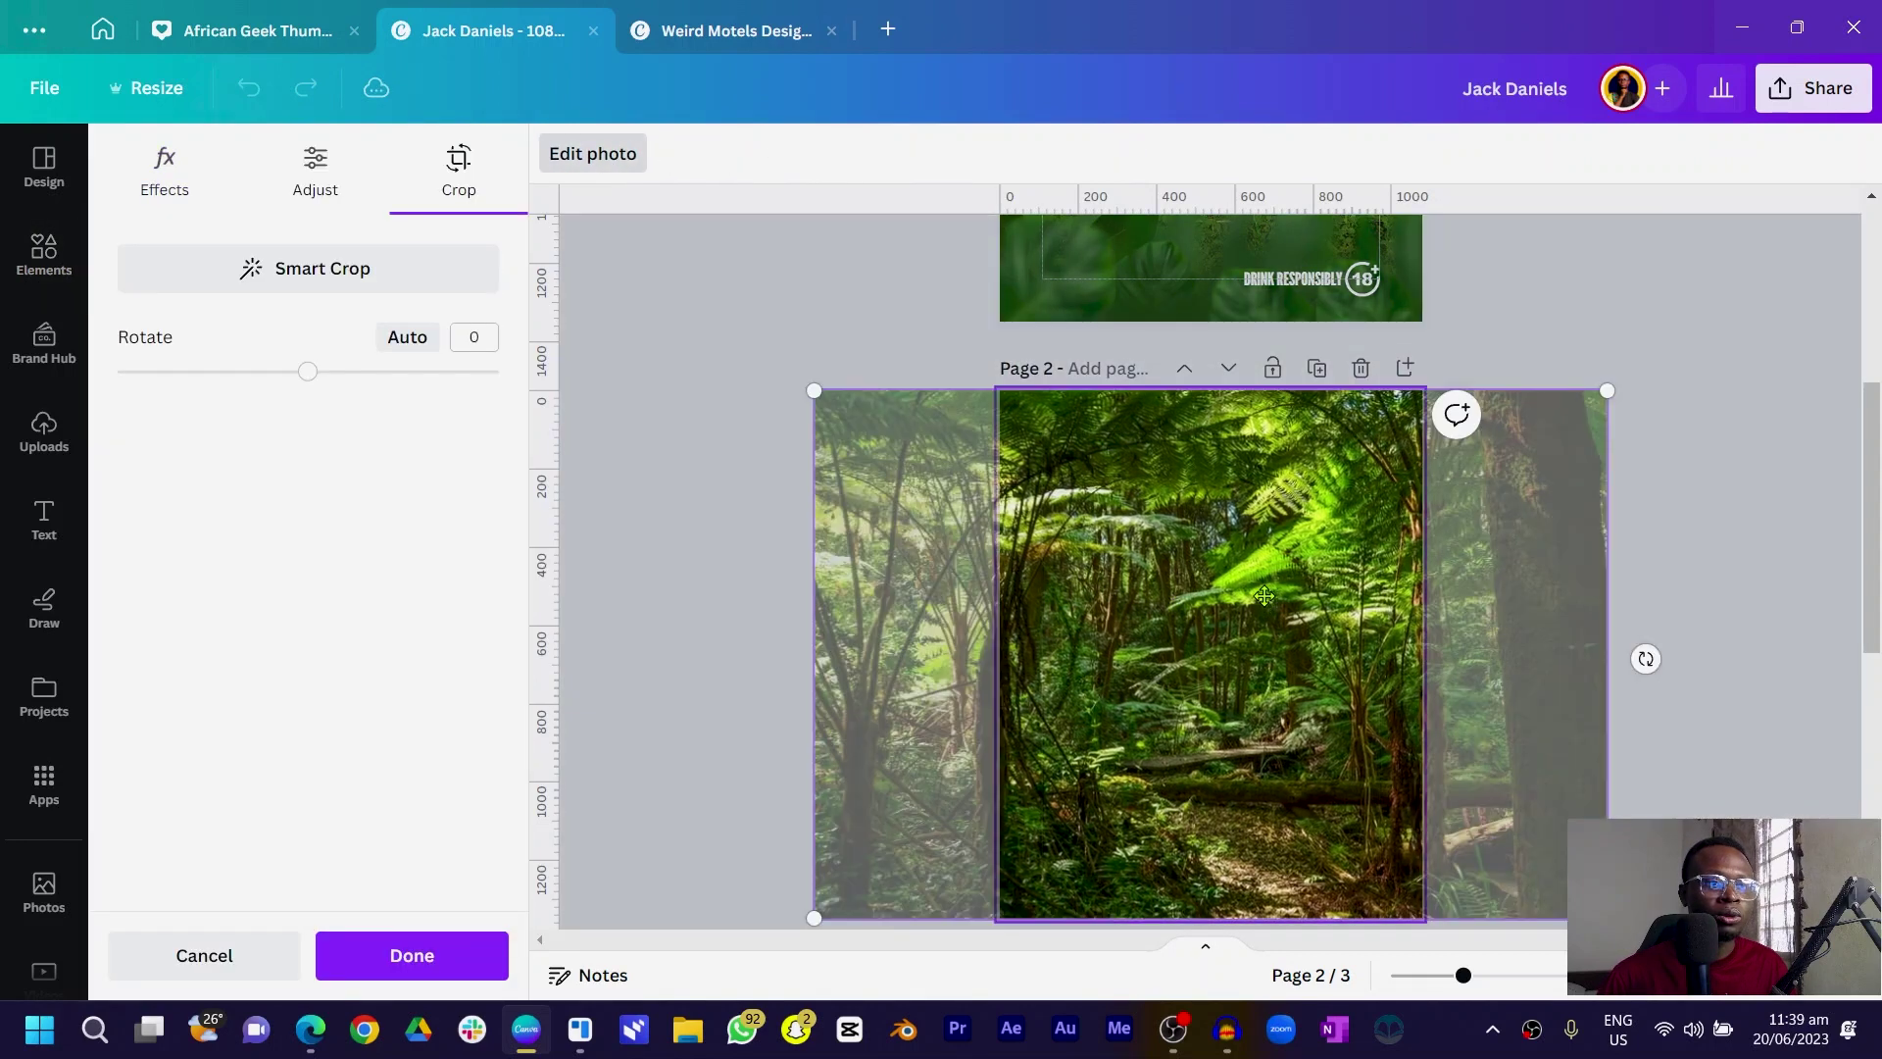
pyautogui.moveTo(1265, 600); pyautogui.dragTo(1191, 594)
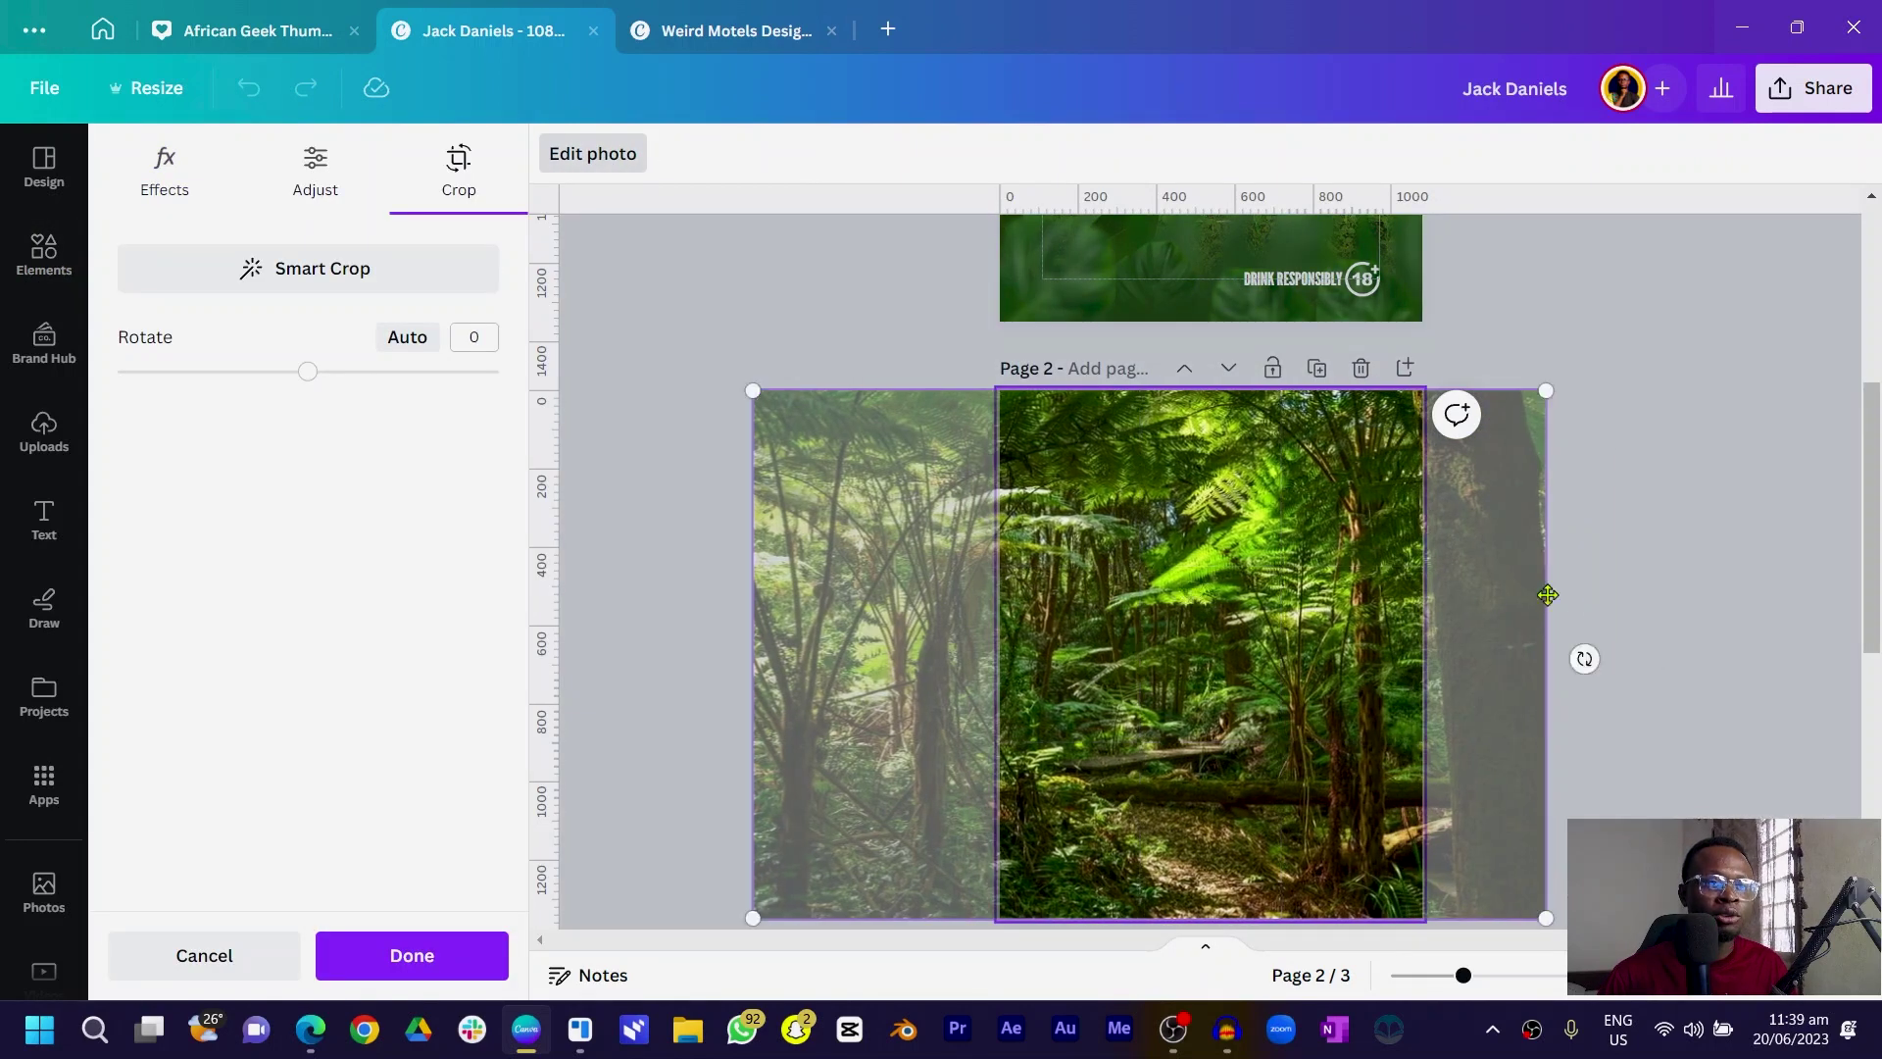
pyautogui.click(1656, 585)
# - Copy the mossy floating rock from page 3 onto page 2 and place it in the lower middle of the jungle background
pyautogui.scroll(-3, 1146, 538)
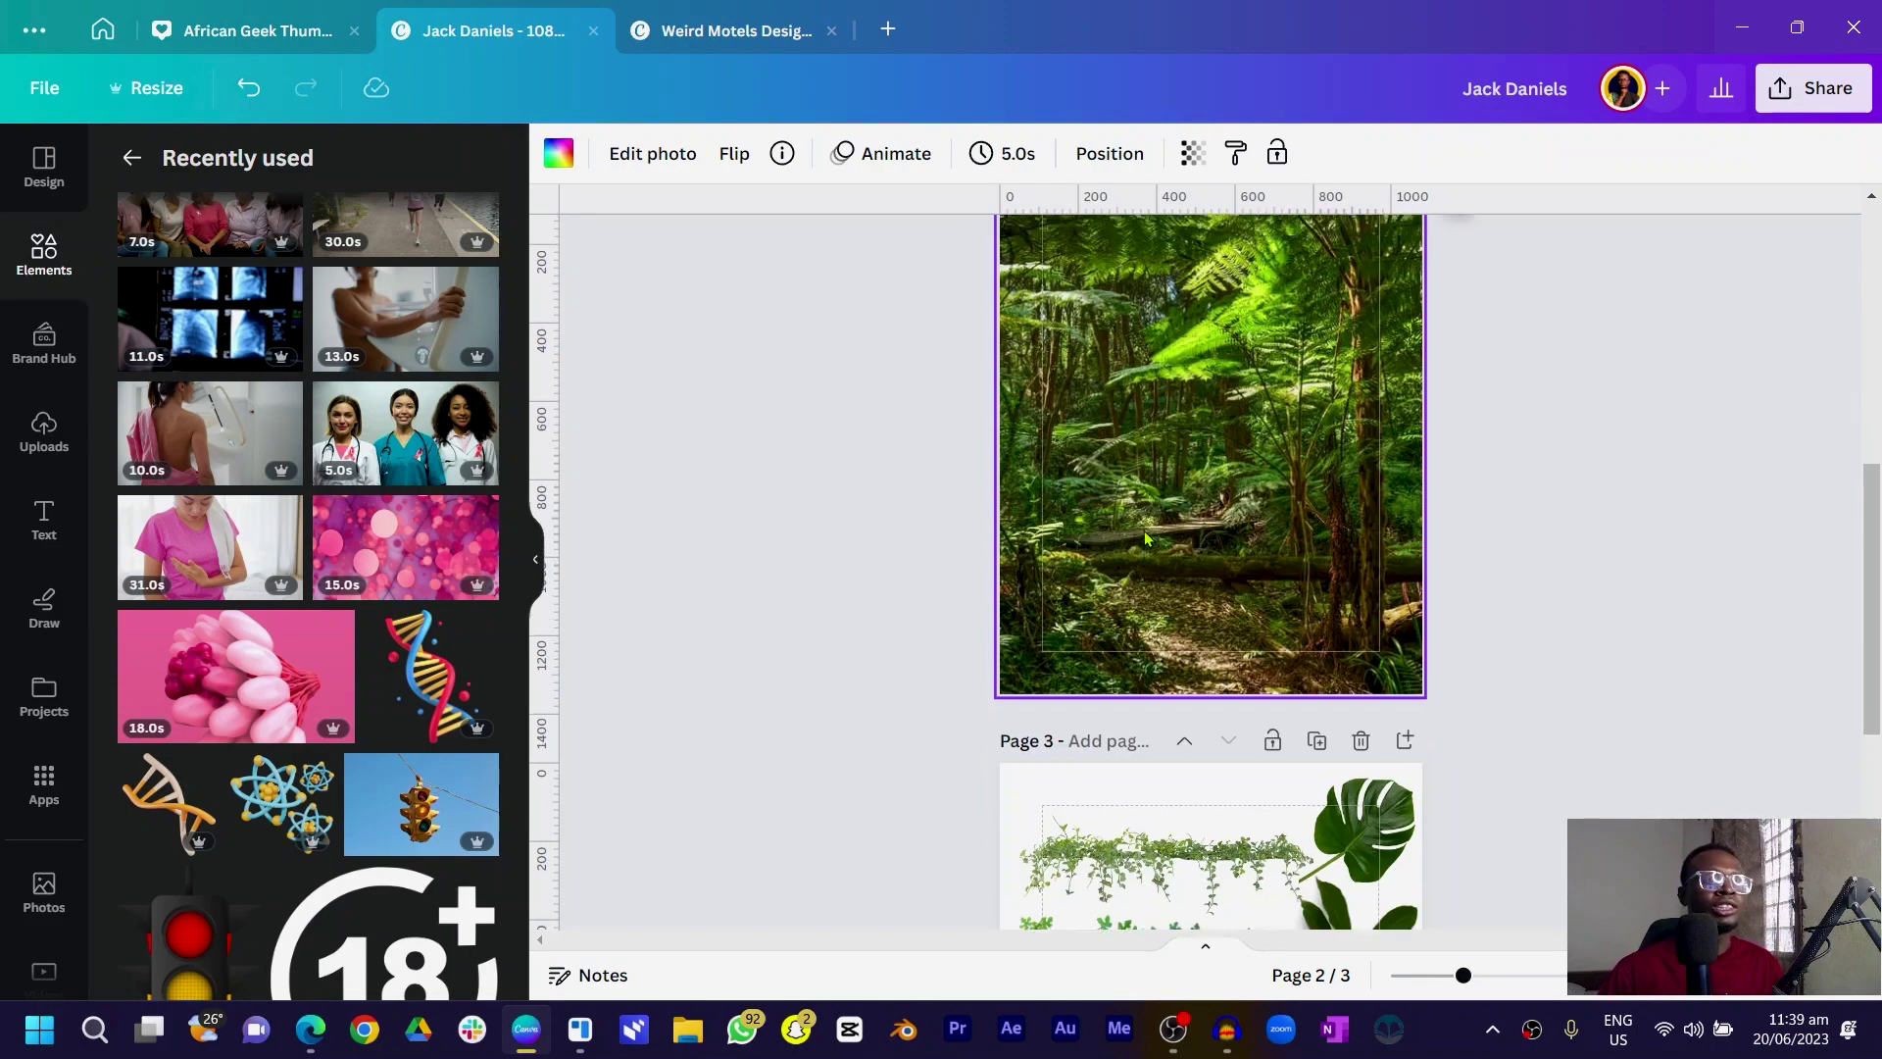
pyautogui.scroll(1, 1147, 537)
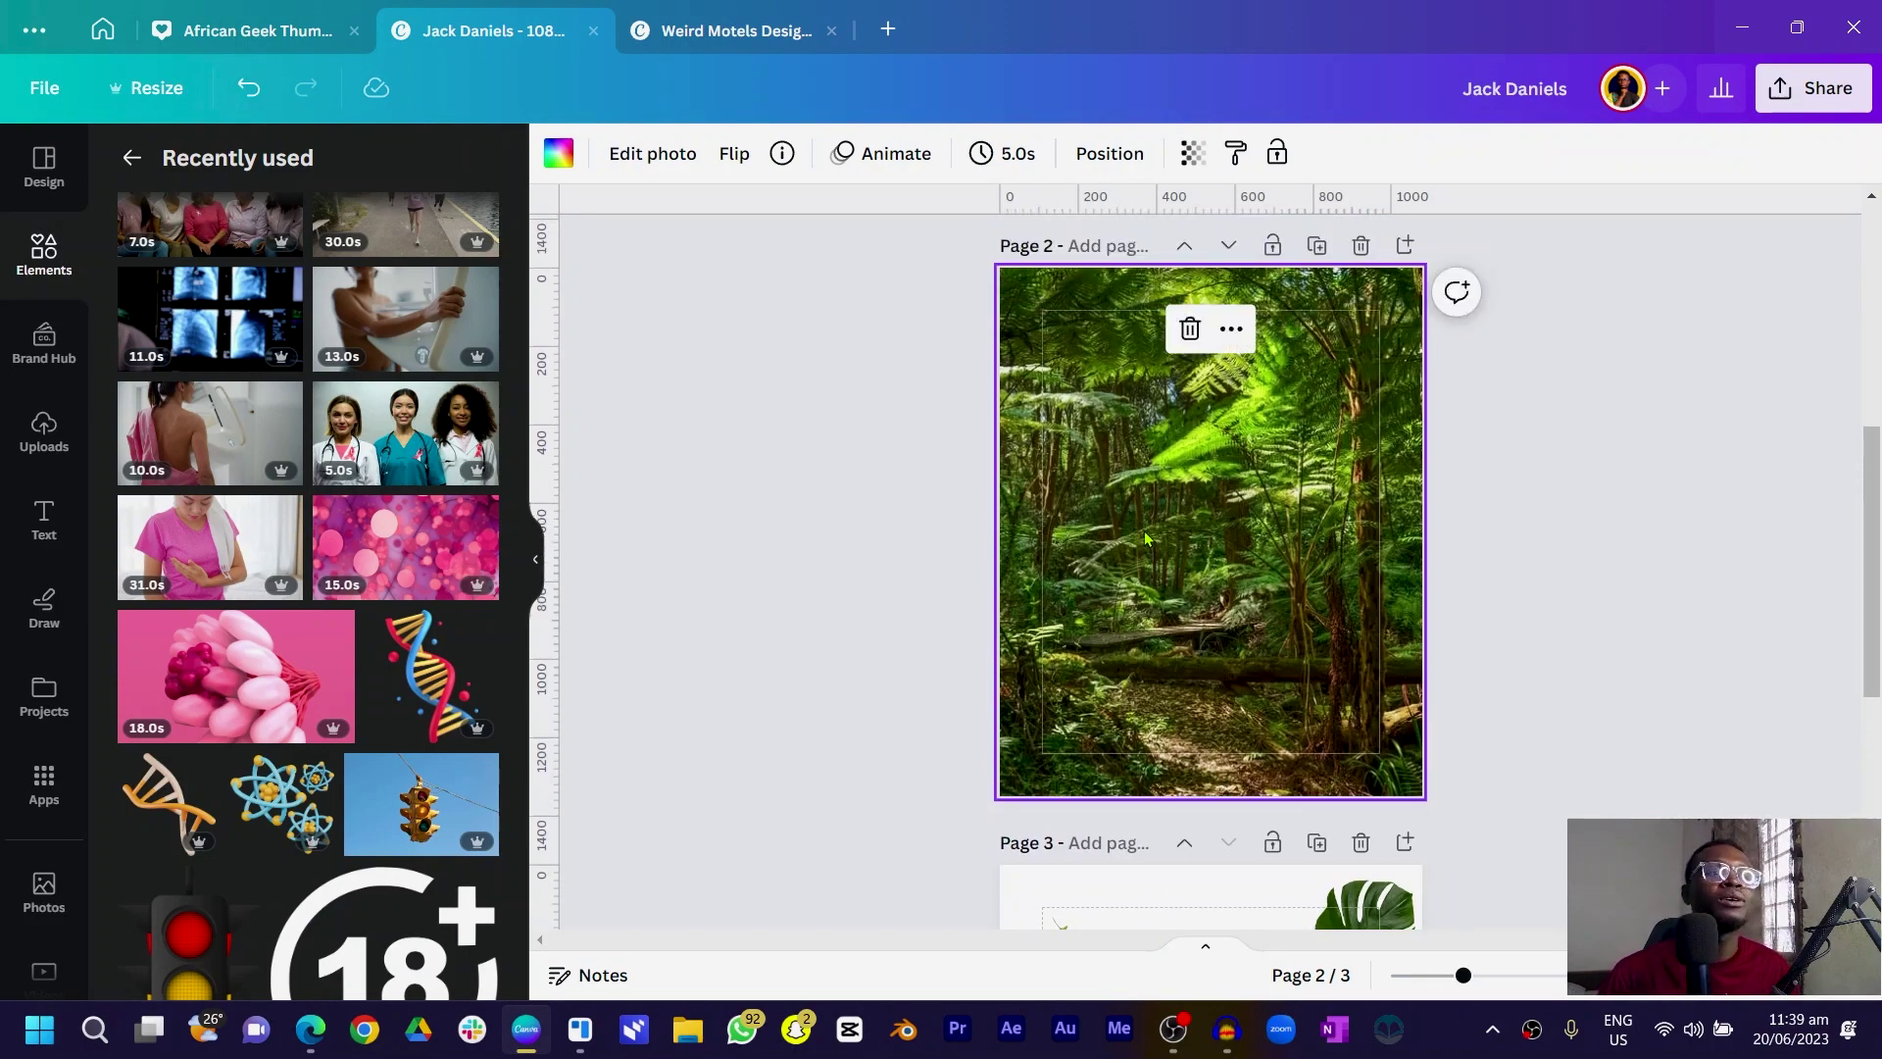
pyautogui.scroll(-5, 1145, 537)
pyautogui.click(1108, 784)
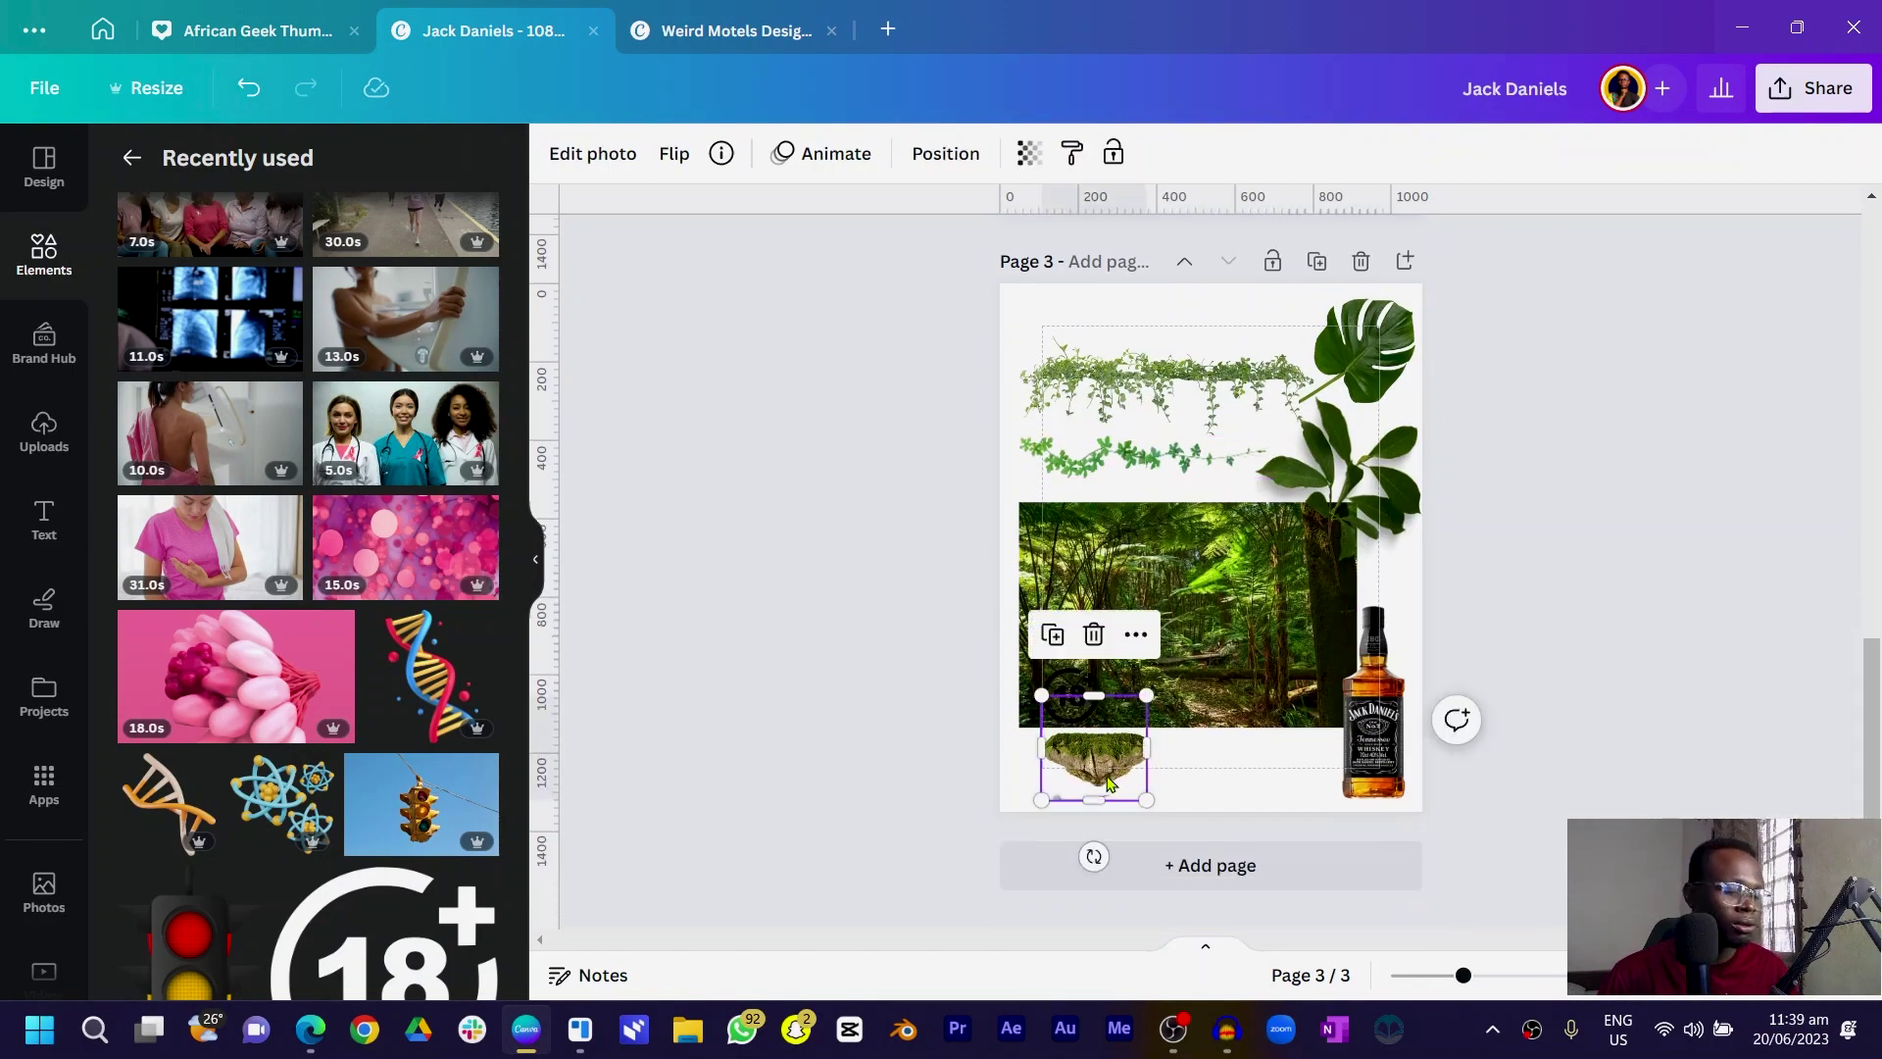
pyautogui.hotkey('ctrl', 'c')
pyautogui.scroll(8, 1079, 751)
pyautogui.hotkey('ctrl', 'v')
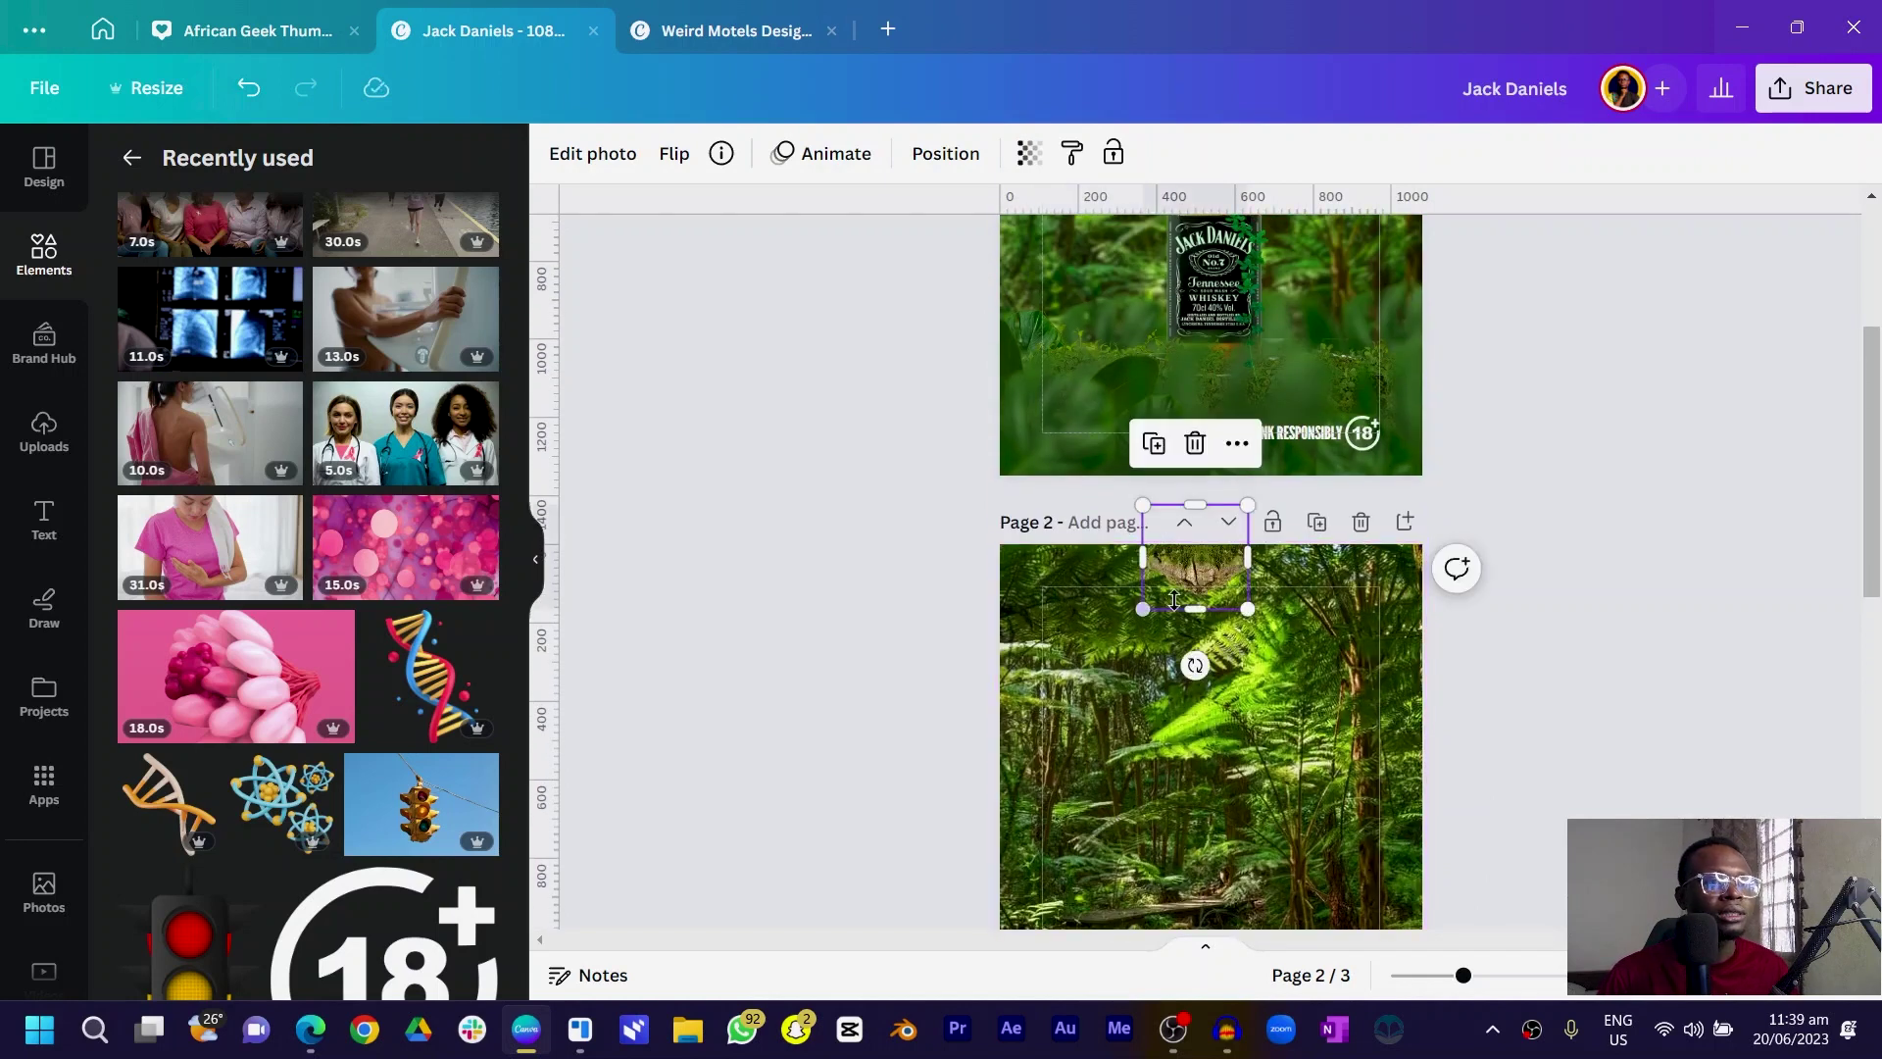
pyautogui.moveTo(1173, 600); pyautogui.dragTo(1136, 719)
pyautogui.scroll(-2, 1176, 505)
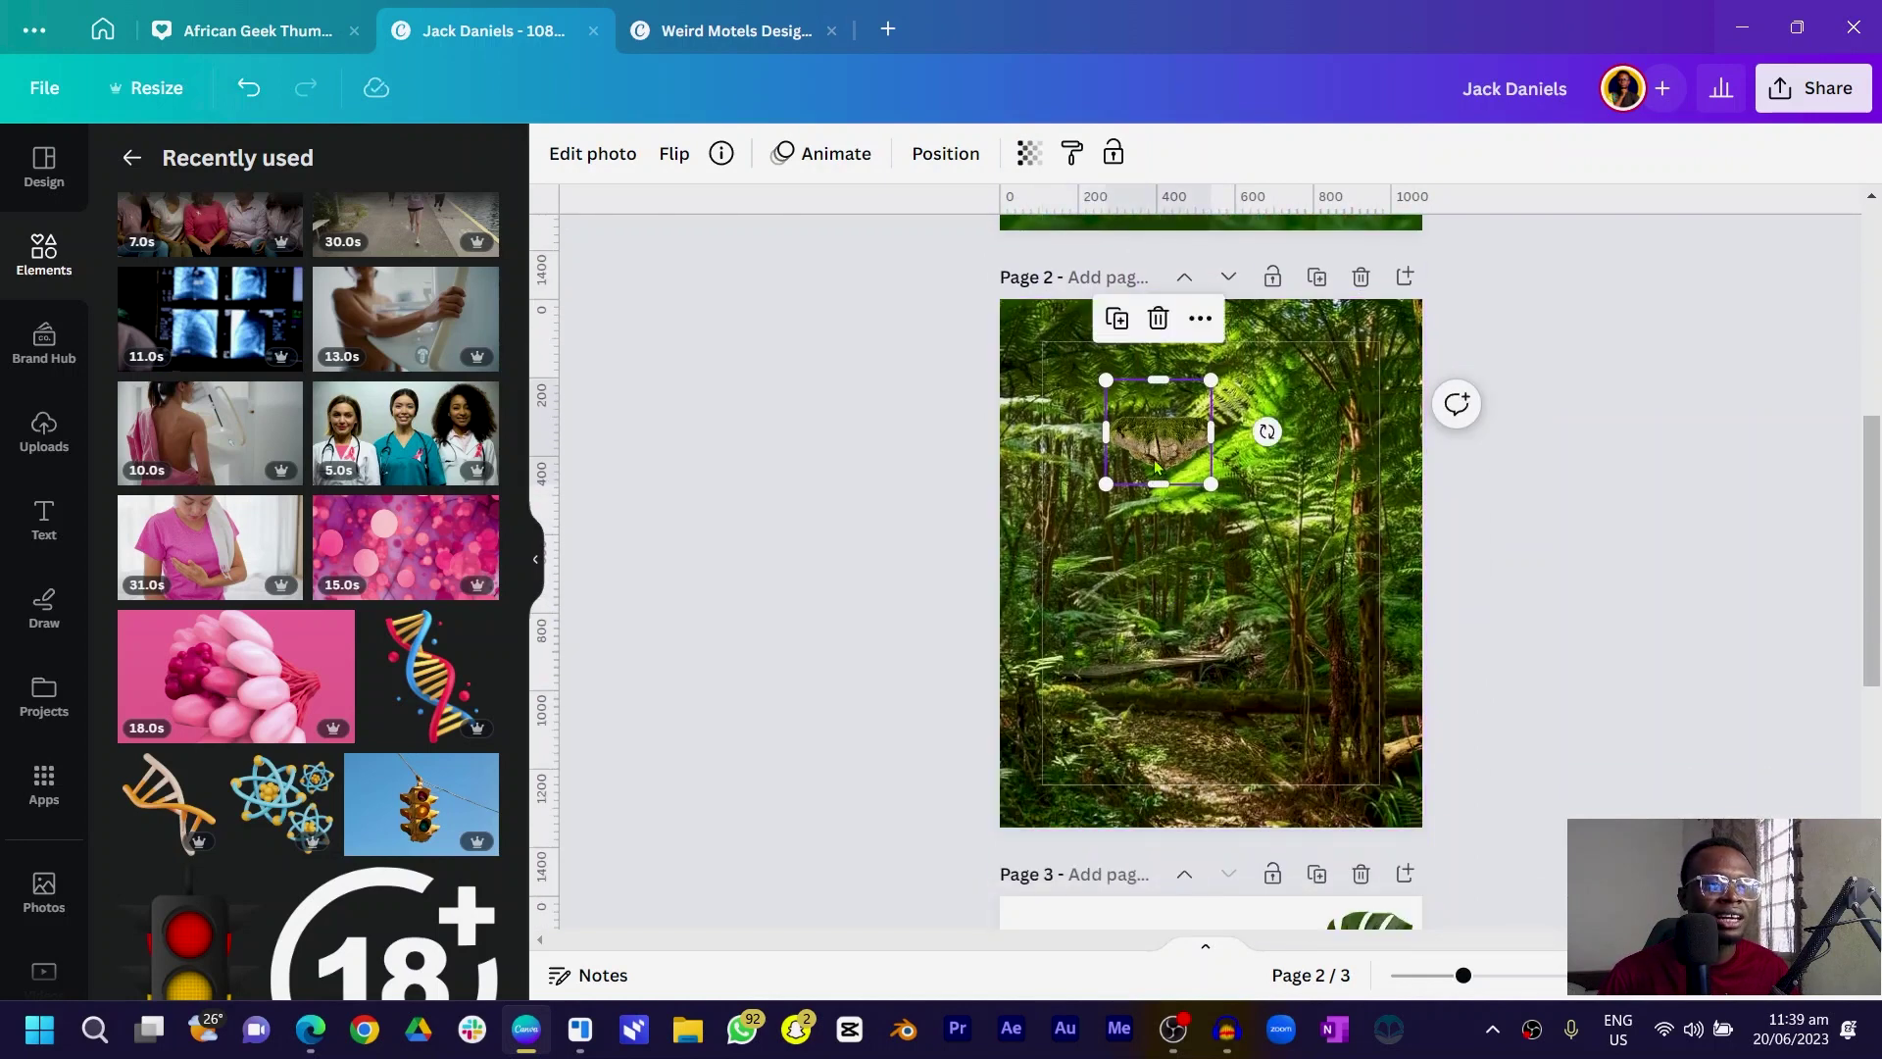
pyautogui.moveTo(1155, 467); pyautogui.dragTo(1185, 651)
# - Search the photo library for "jungle"
pyautogui.click(1341, 369)
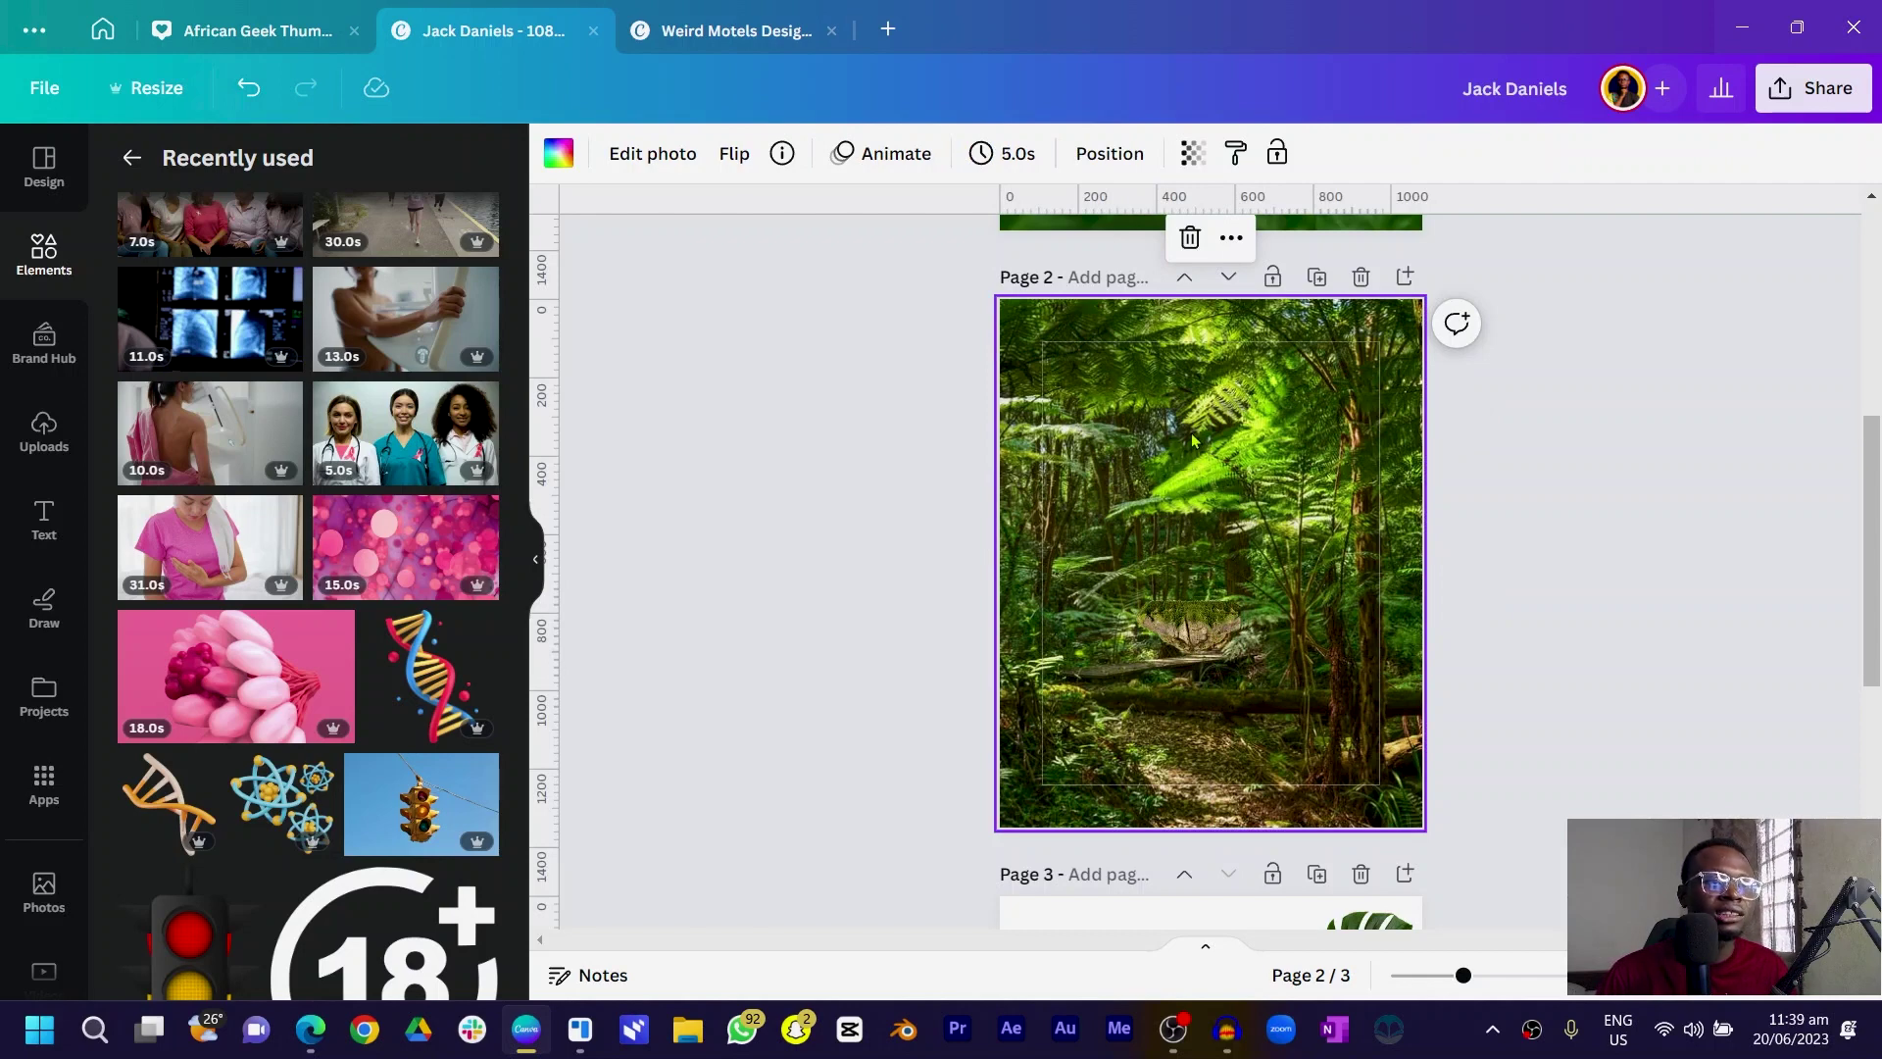
pyautogui.click(20, 885)
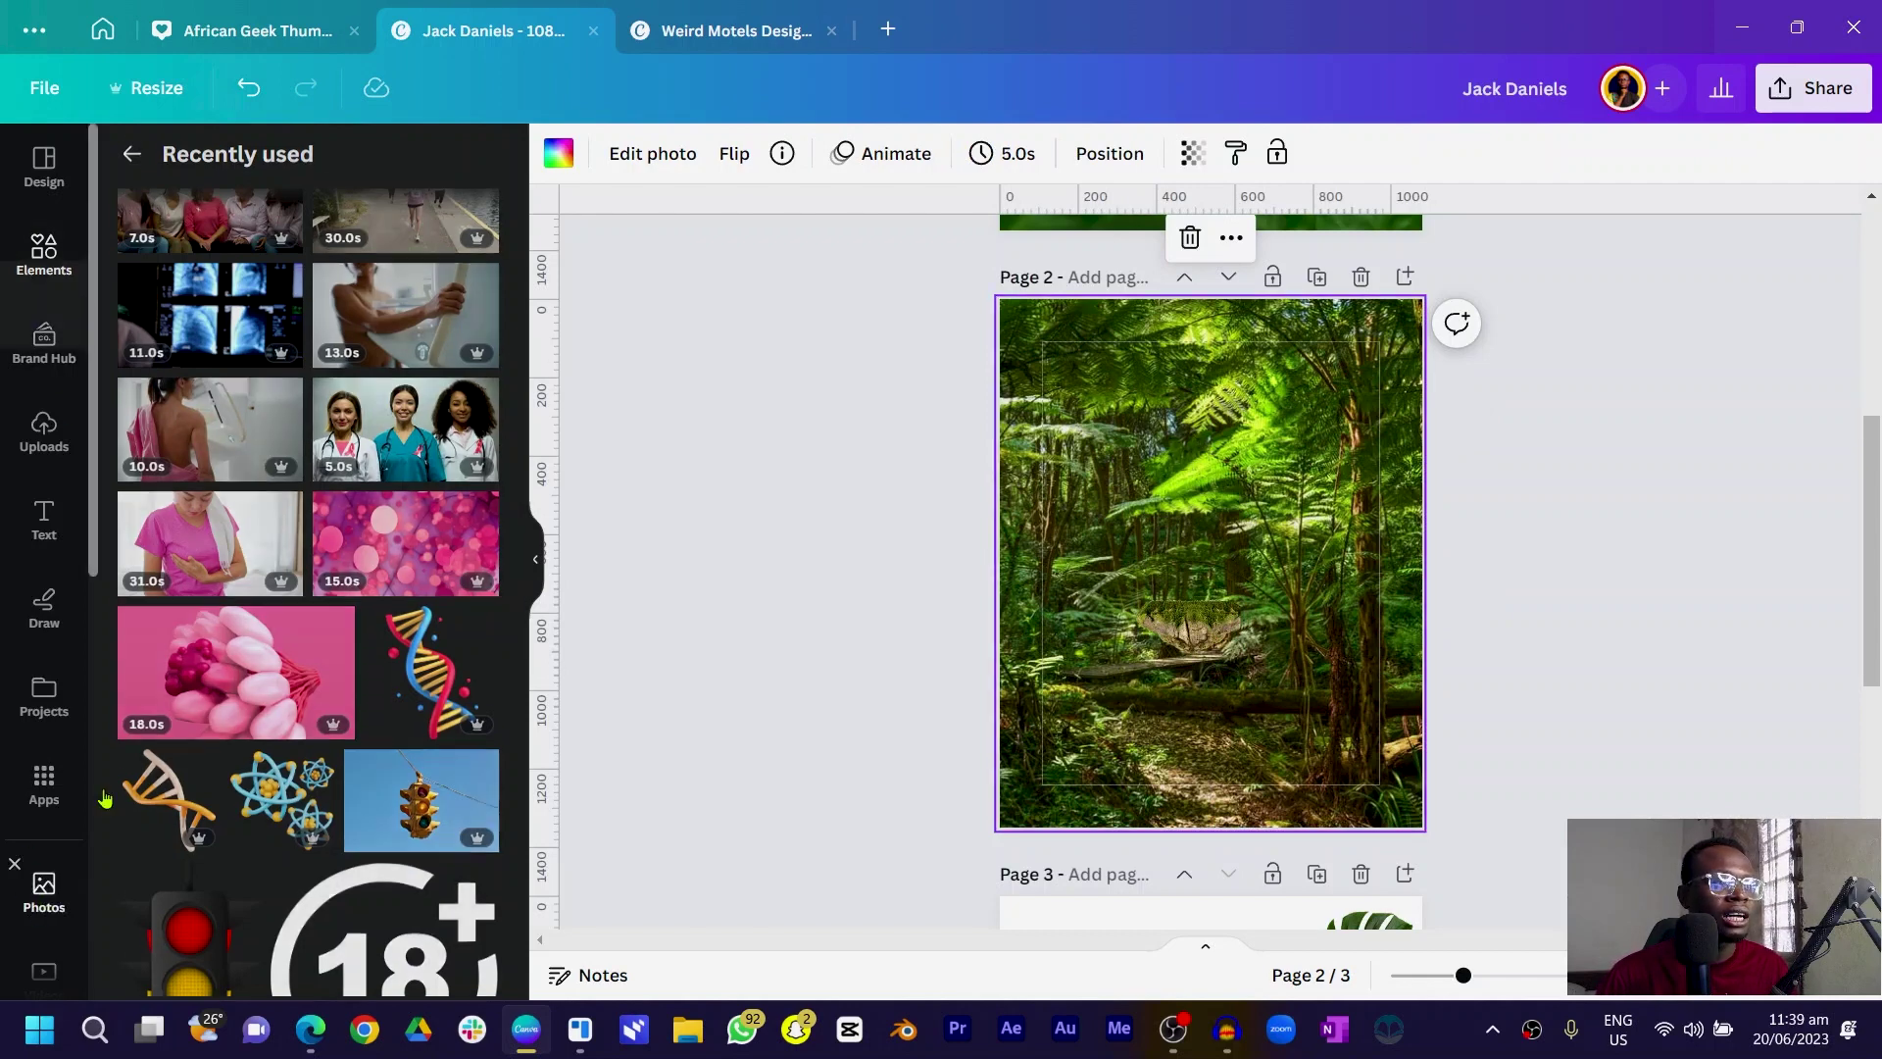
pyautogui.click(350, 174)
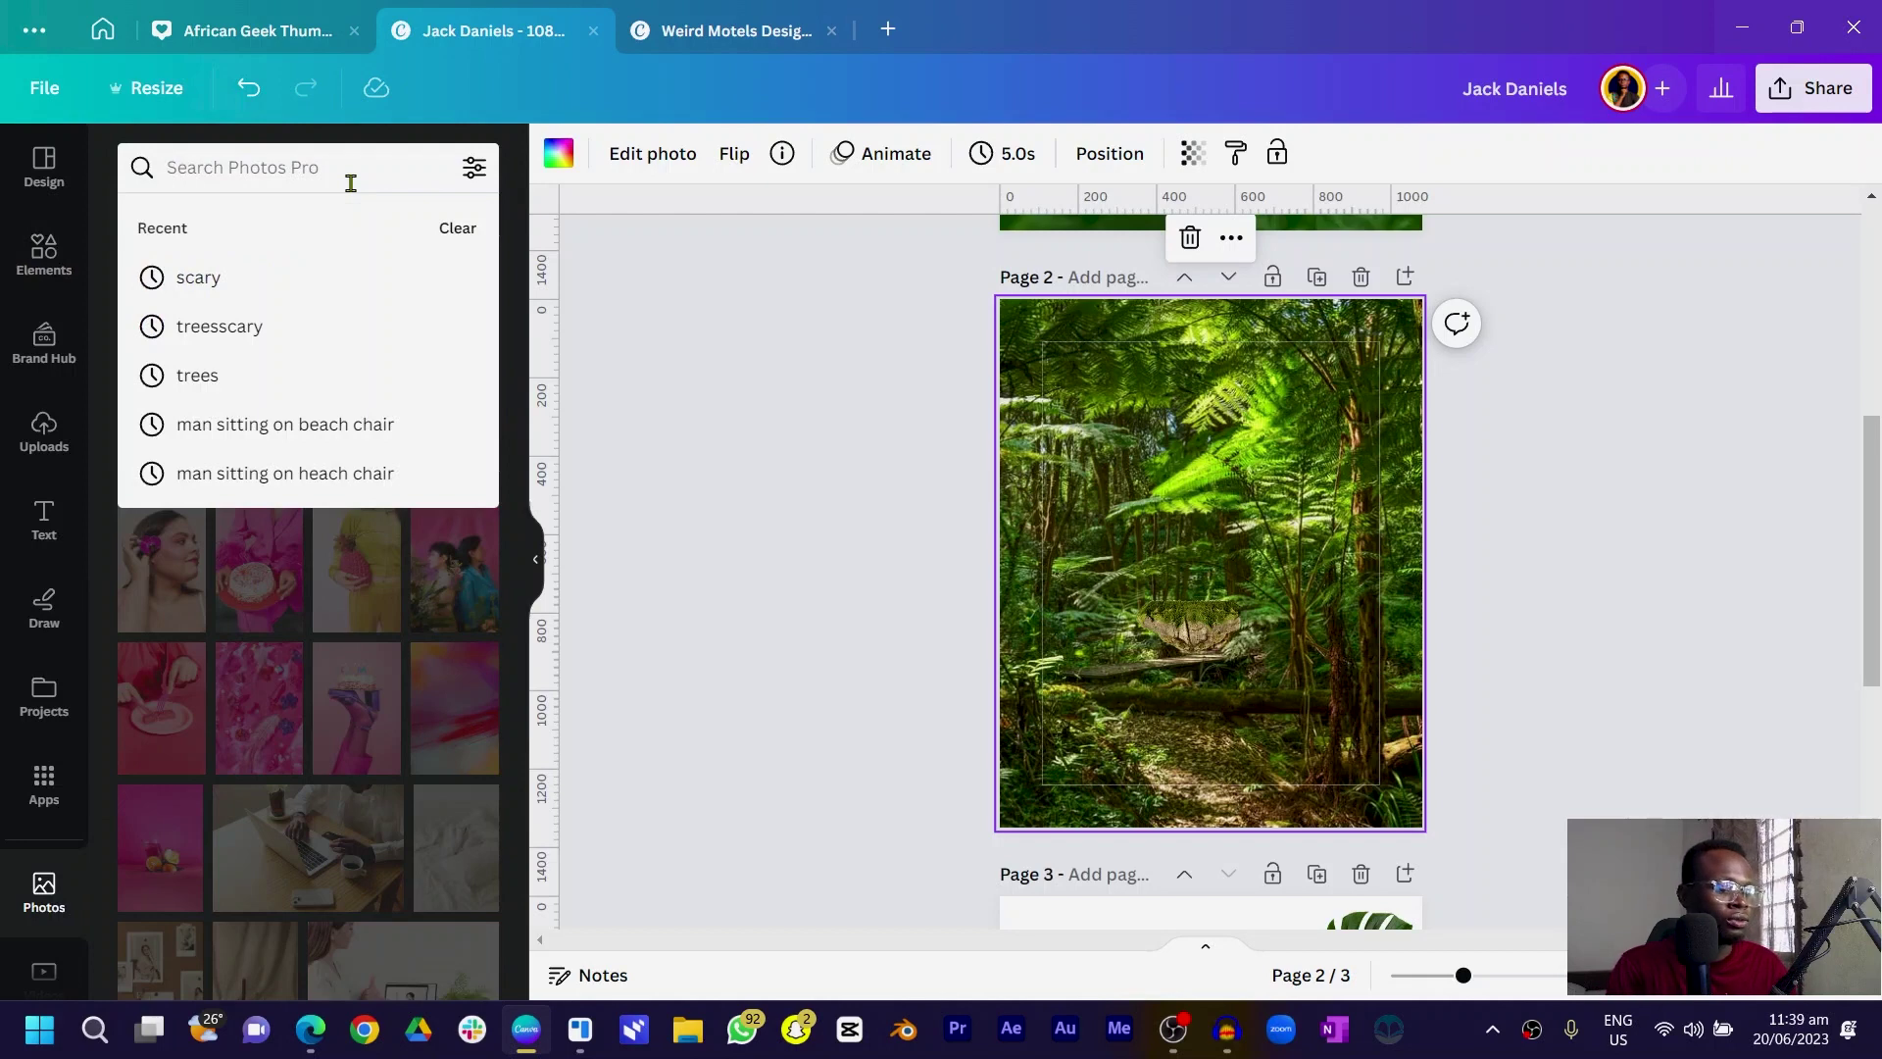
pyautogui.write('jungle')
pyautogui.press('Return')
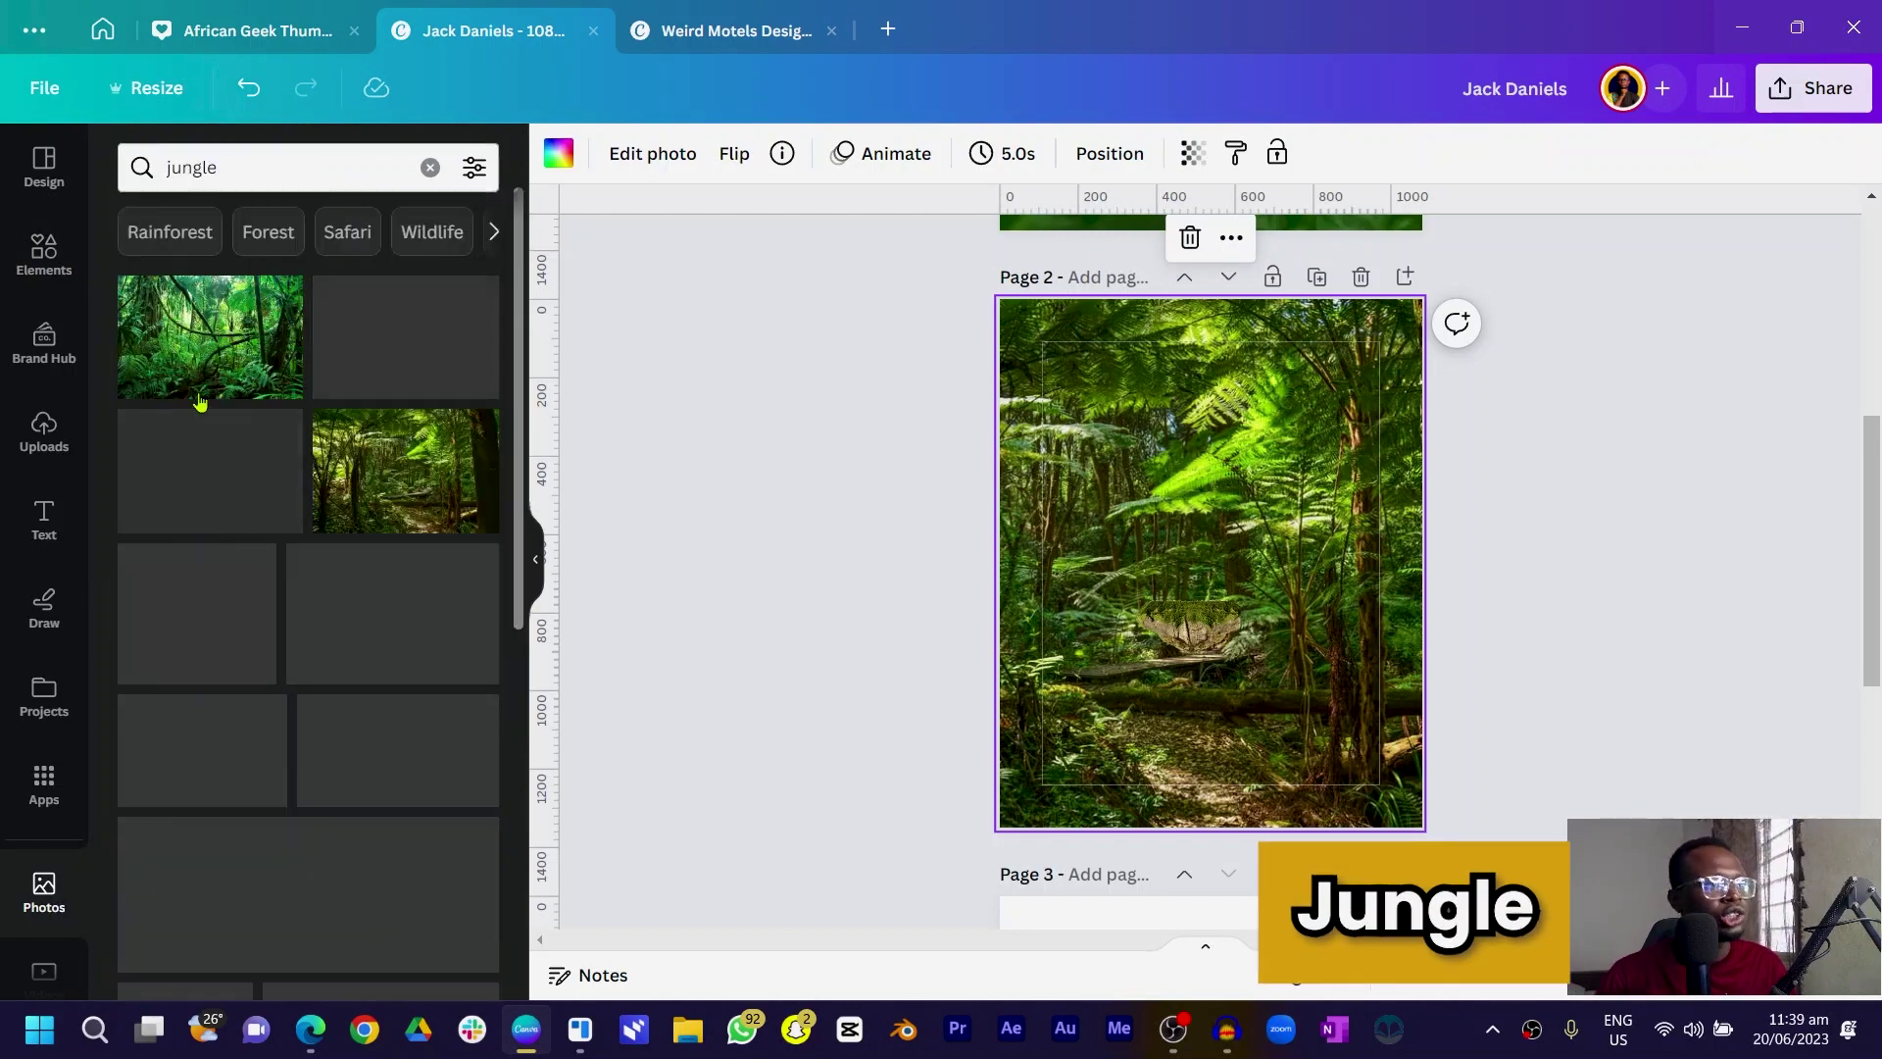
# - Enlarge the mossy rock on page 2 until it spans the full page width and forms a platform along the lower edge
pyautogui.scroll(-1, 1231, 564)
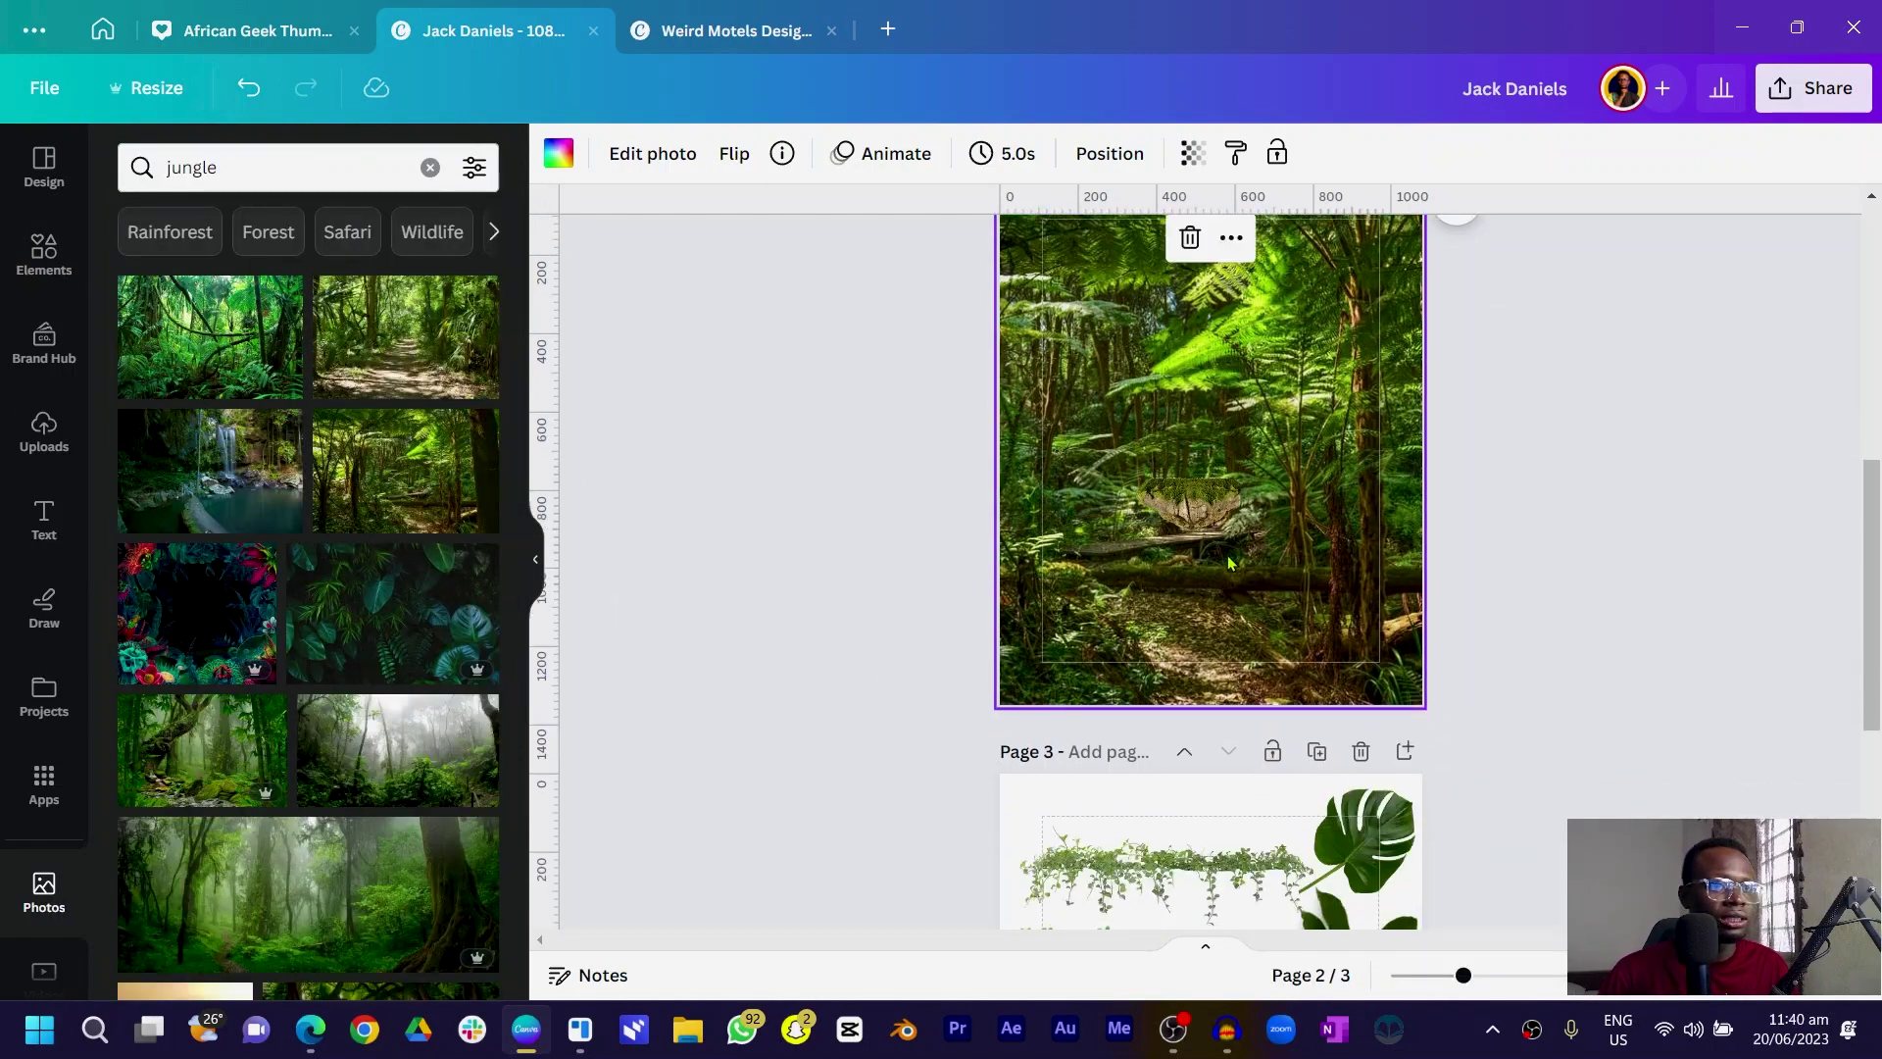
pyautogui.click(1237, 539)
pyautogui.moveTo(1243, 542); pyautogui.dragTo(1601, 810)
pyautogui.moveTo(1313, 662); pyautogui.dragTo(1155, 692)
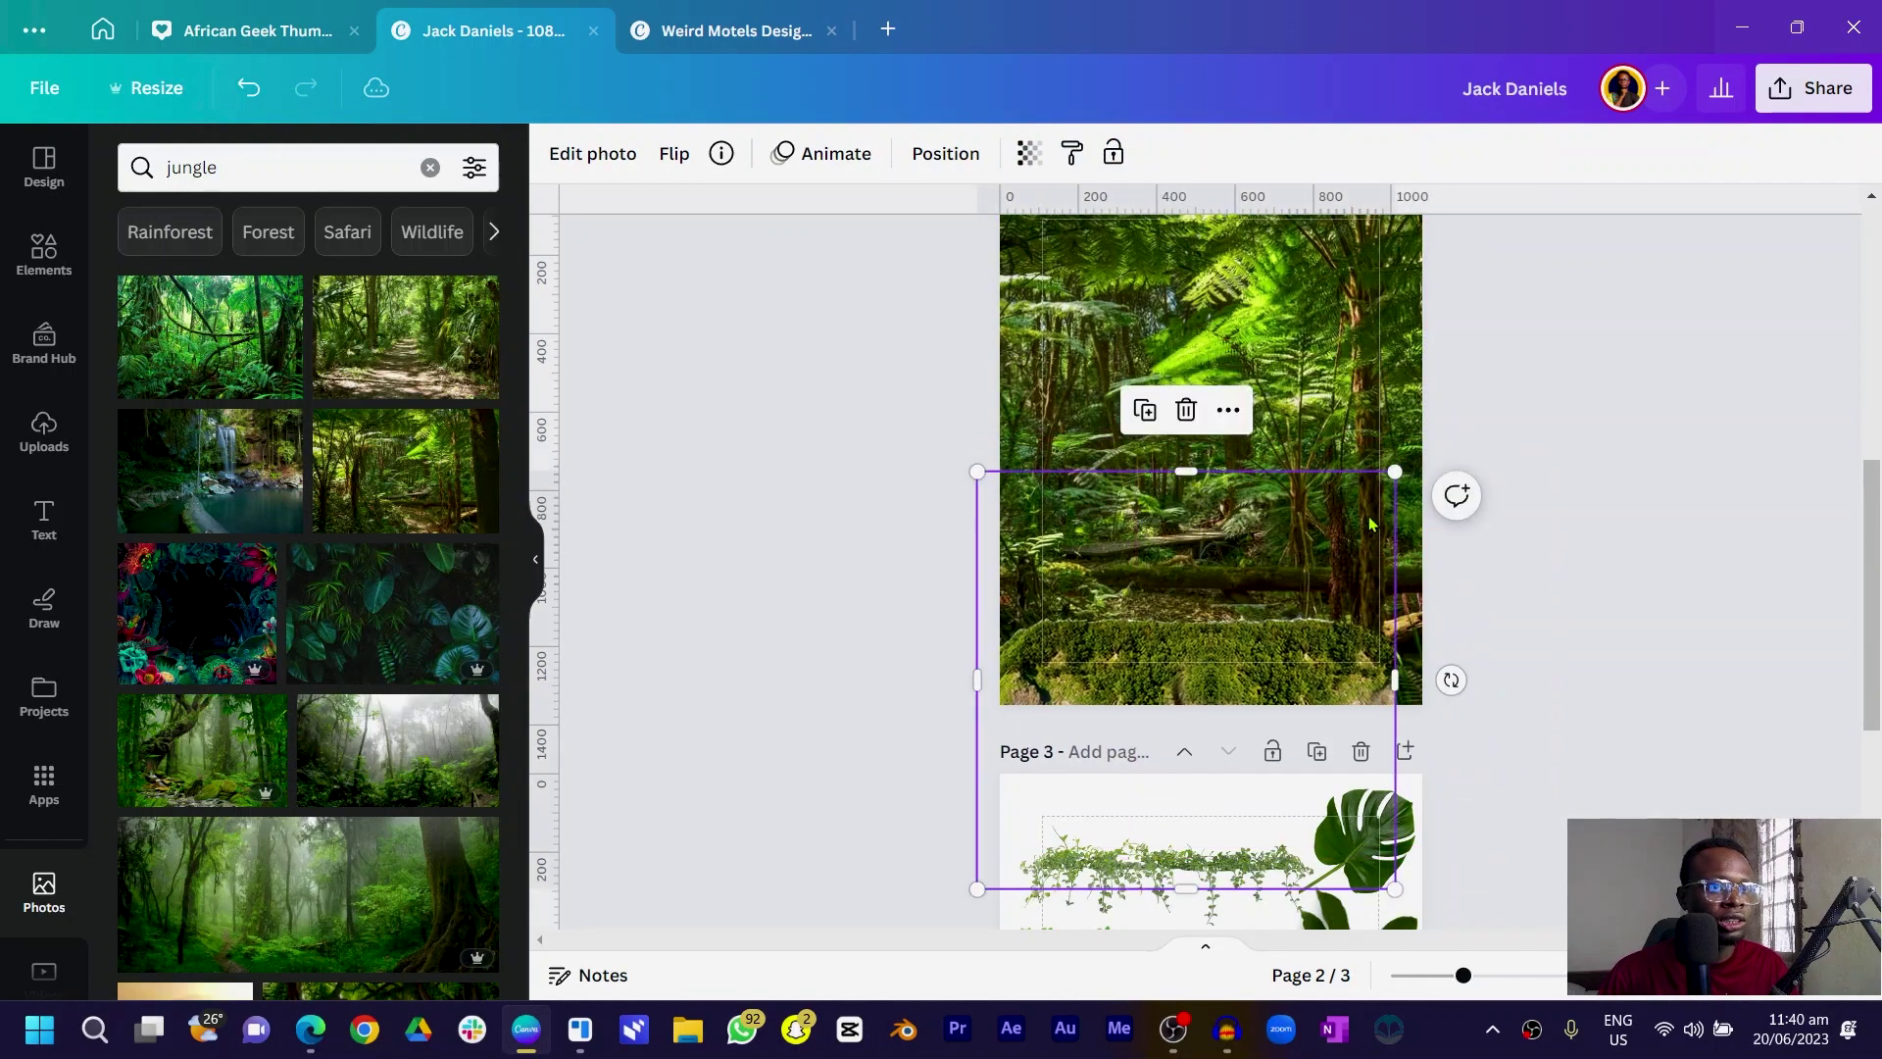
pyautogui.moveTo(1396, 470); pyautogui.dragTo(1537, 421)
pyautogui.moveTo(1249, 588); pyautogui.dragTo(1225, 590)
pyautogui.click(905, 542)
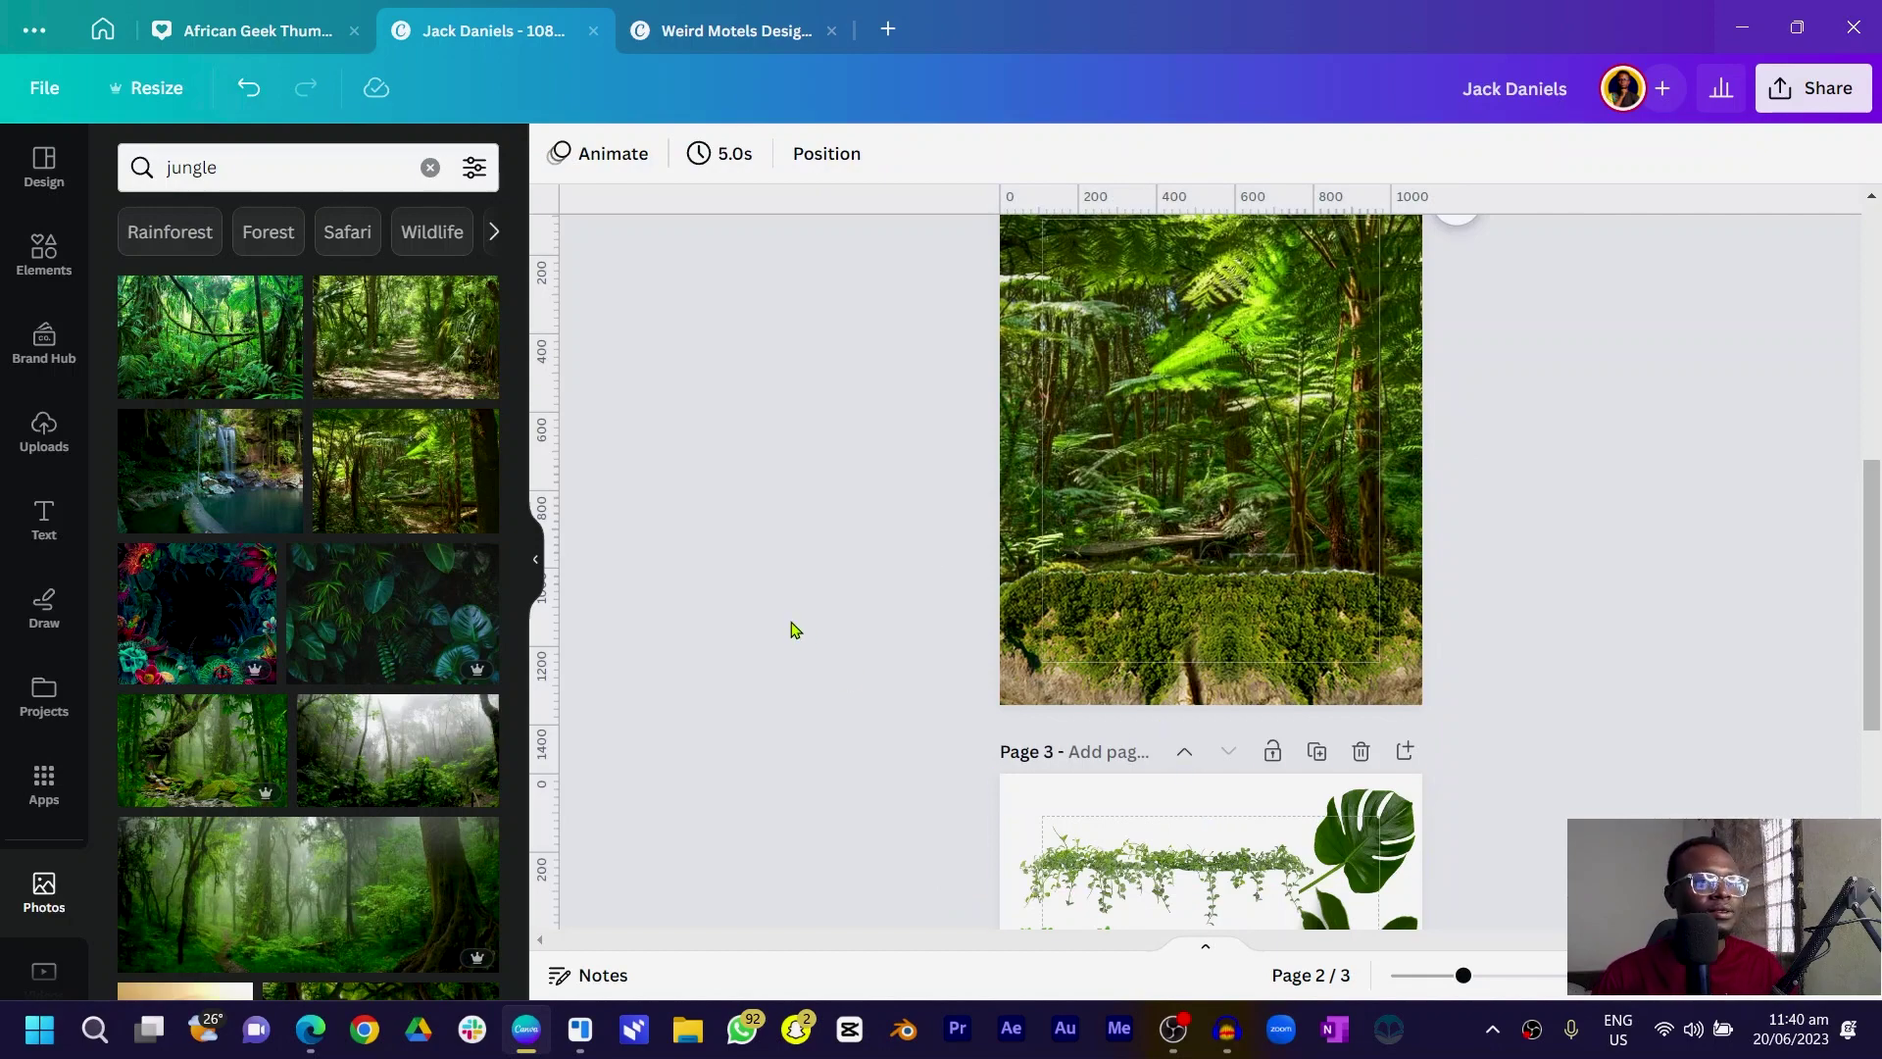
# - Copy the Jack Daniel's bottle from page 3 onto page 2 and move it to the middle above the mossy platform
pyautogui.scroll(2, 810, 618)
pyautogui.scroll(-5, 834, 617)
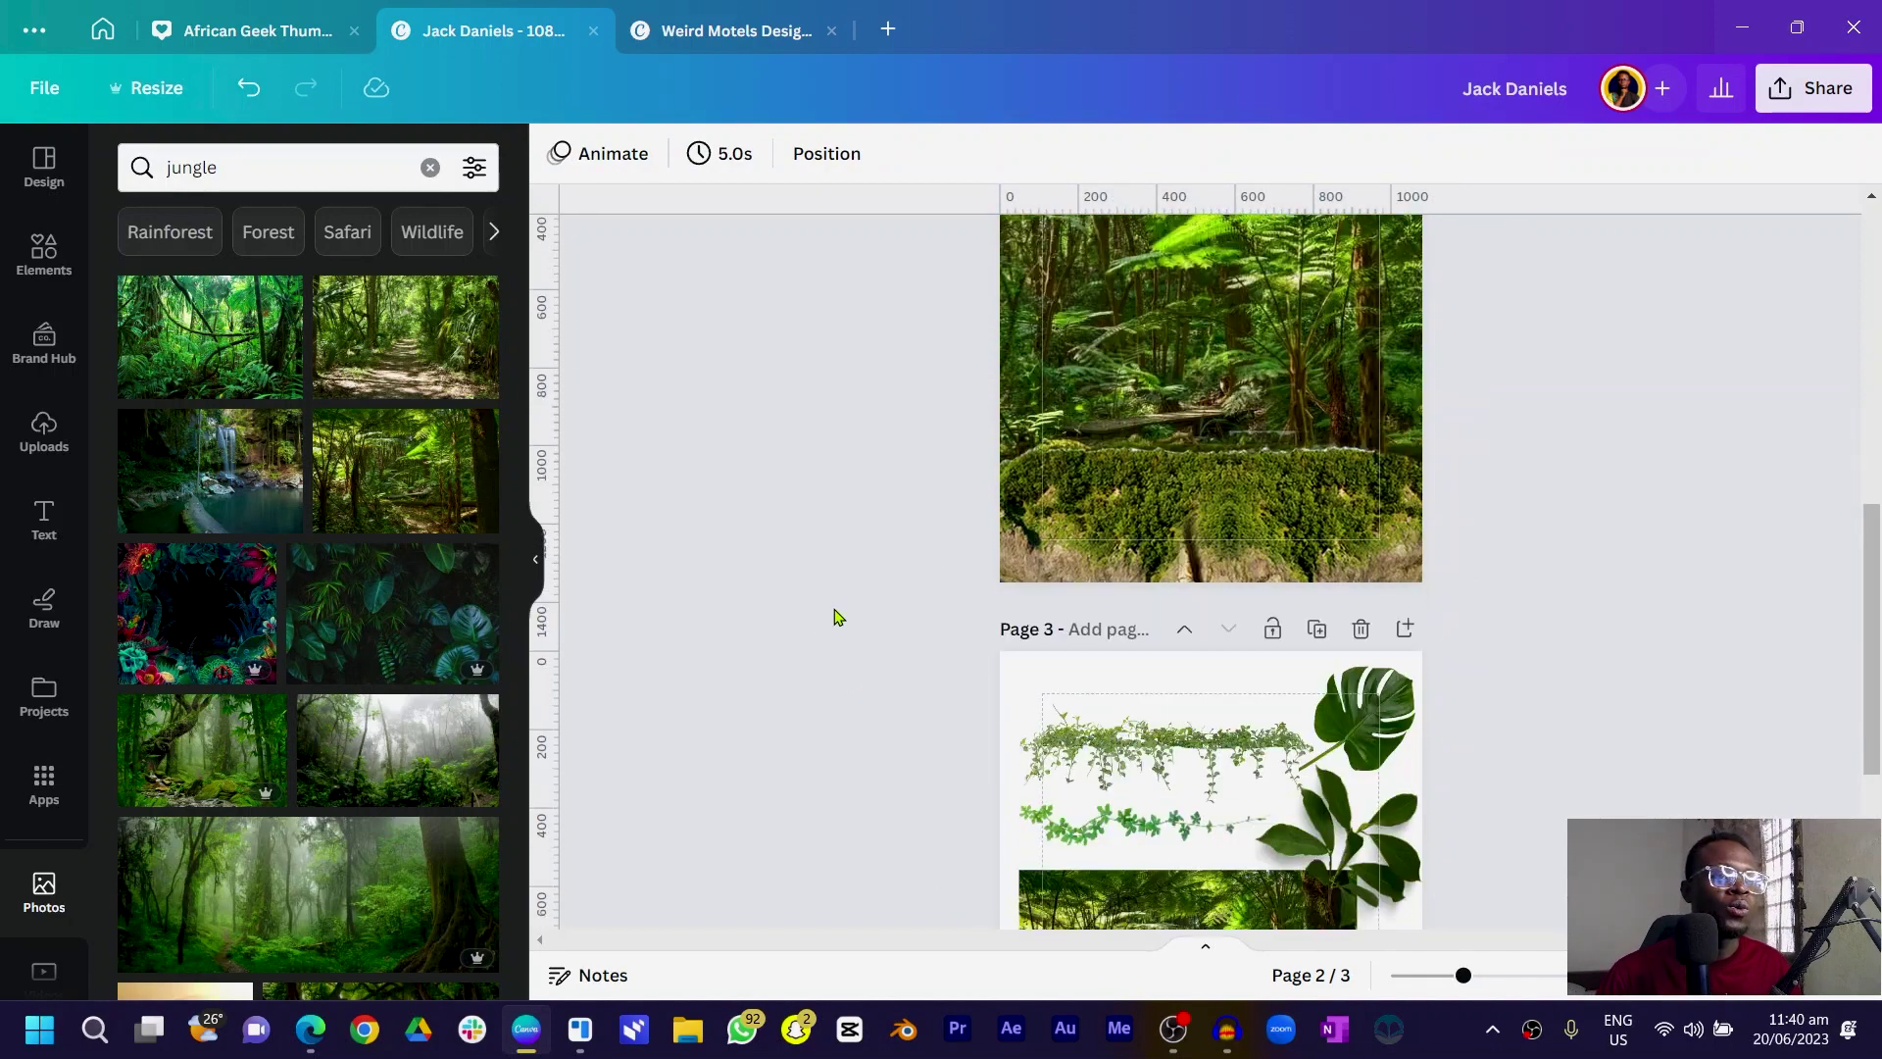
pyautogui.scroll(-3, 974, 685)
pyautogui.click(1372, 814)
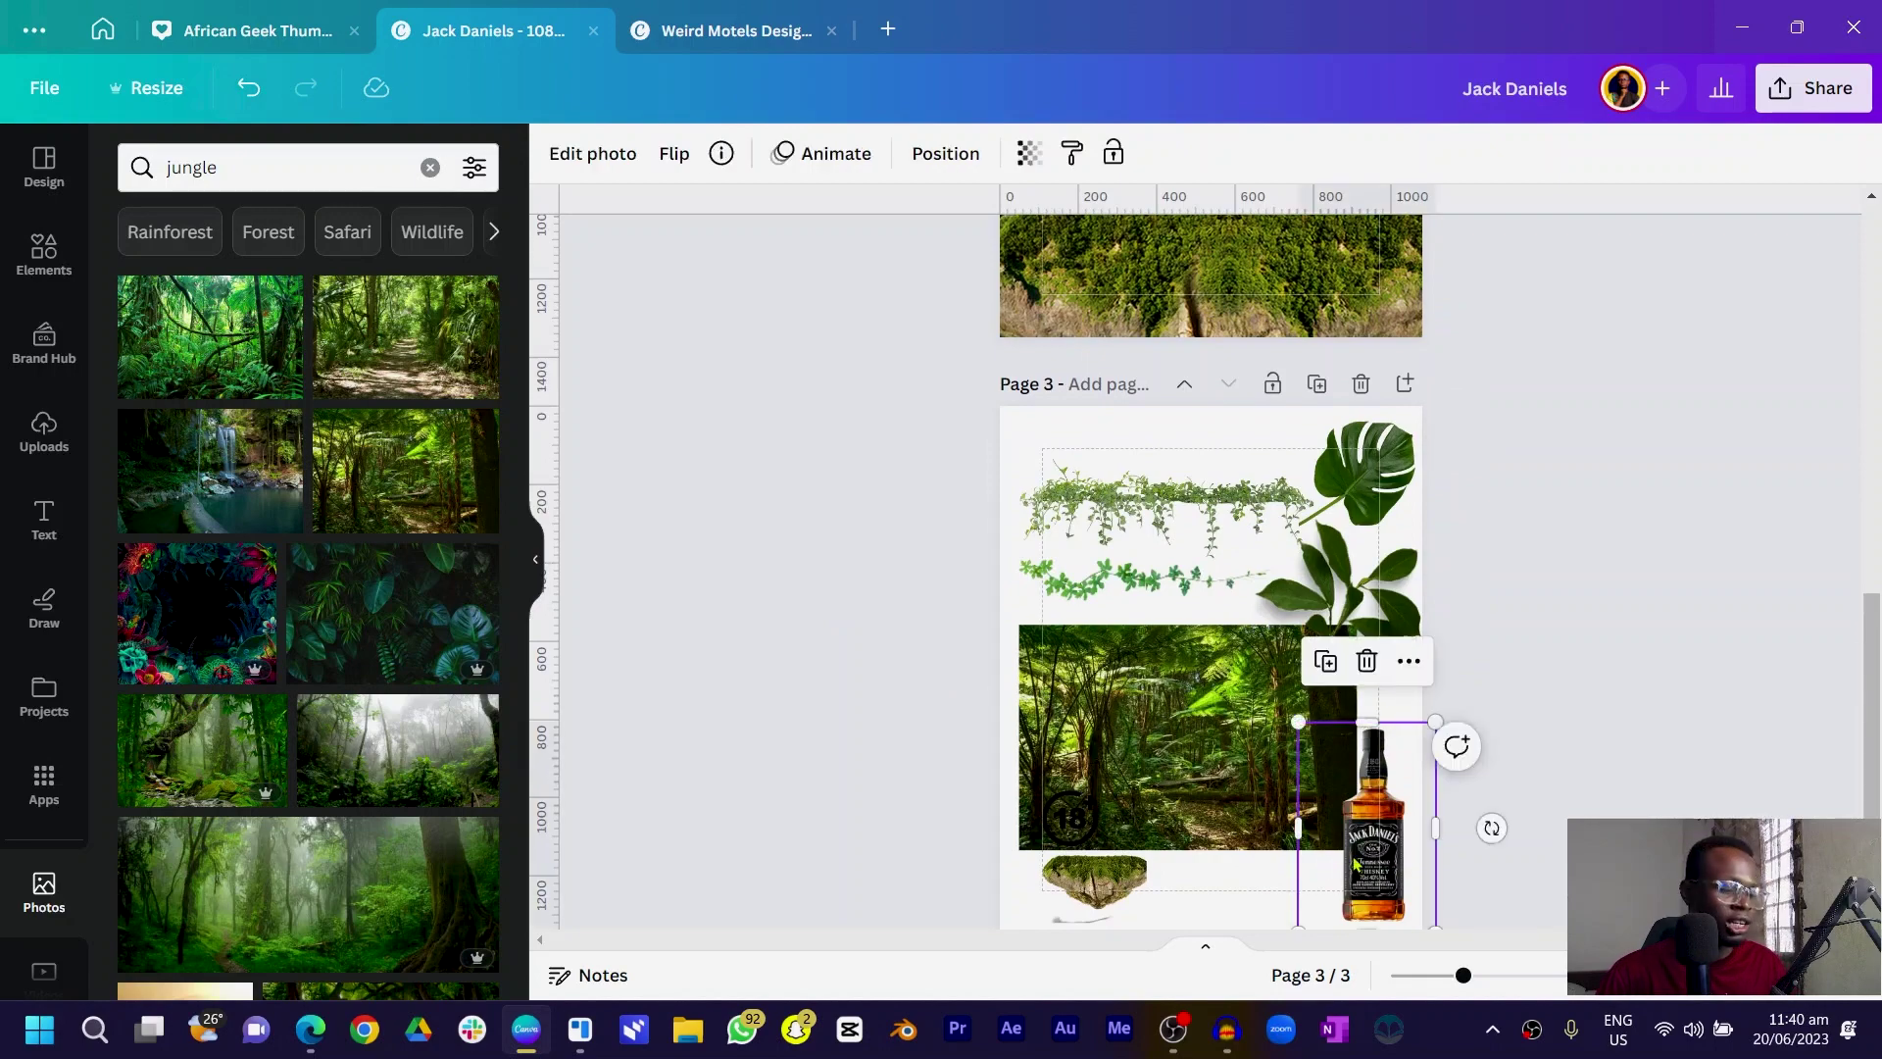
pyautogui.scroll(5, 1295, 839)
pyautogui.scroll(2, 1299, 840)
pyautogui.hotkey('ctrl', 'v')
pyautogui.scroll(-2, 1298, 840)
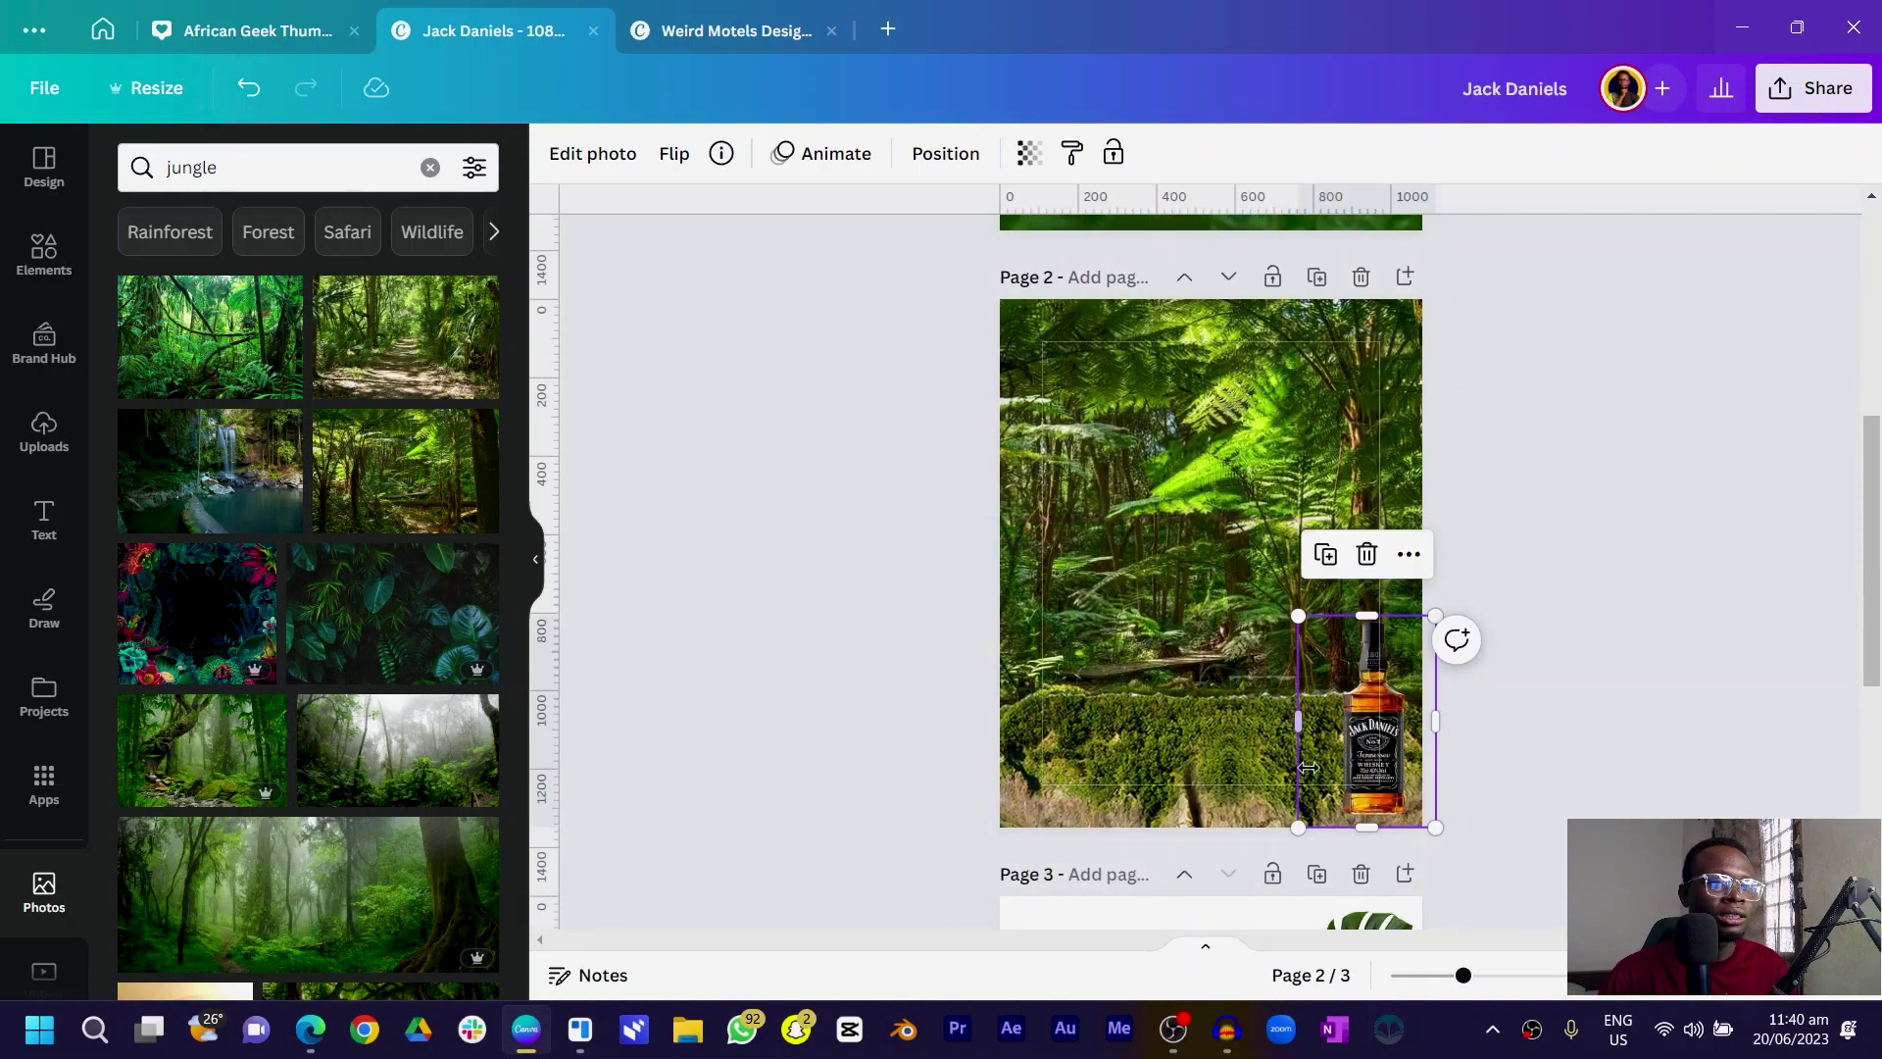
pyautogui.moveTo(1349, 764); pyautogui.dragTo(1194, 654)
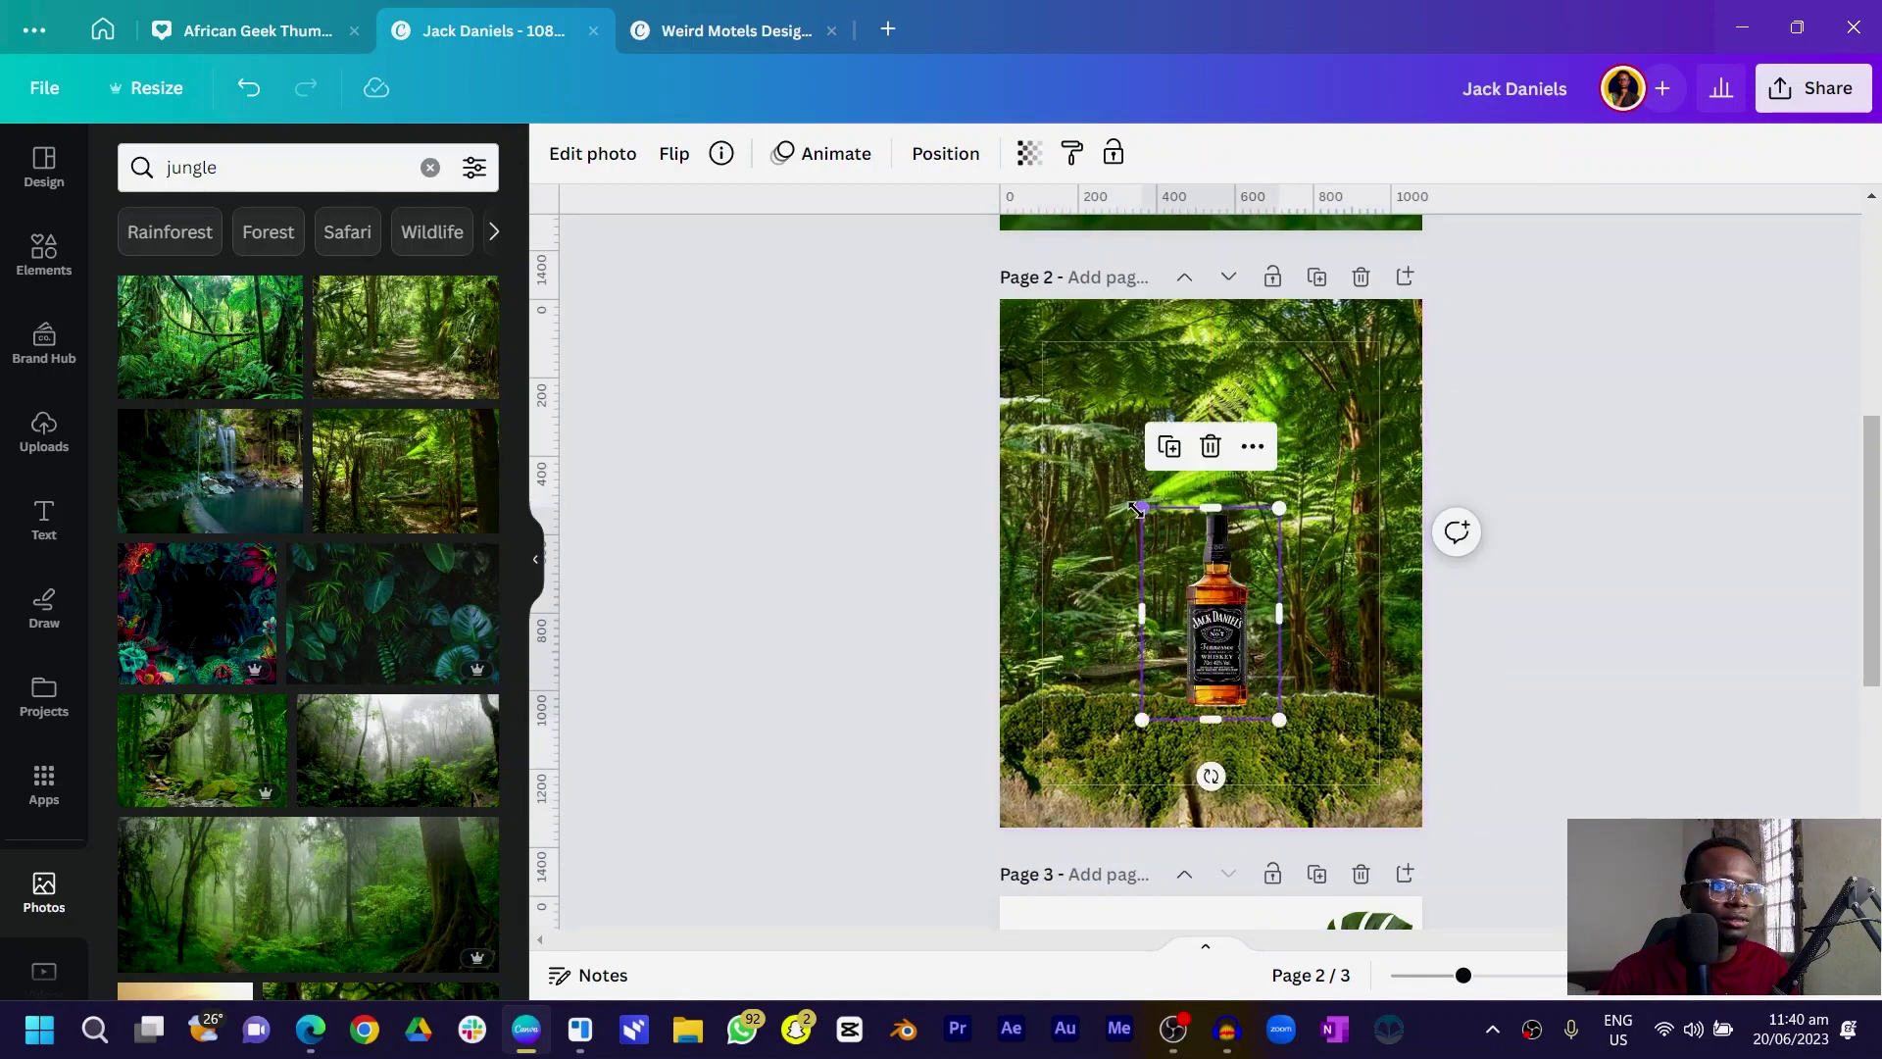
# - Enlarge the bottle, centre it so it stands on the mossy platform, and trim its empty side margin
pyautogui.moveTo(1137, 509); pyautogui.dragTo(1063, 393)
pyautogui.moveTo(1210, 591); pyautogui.dragTo(1228, 598)
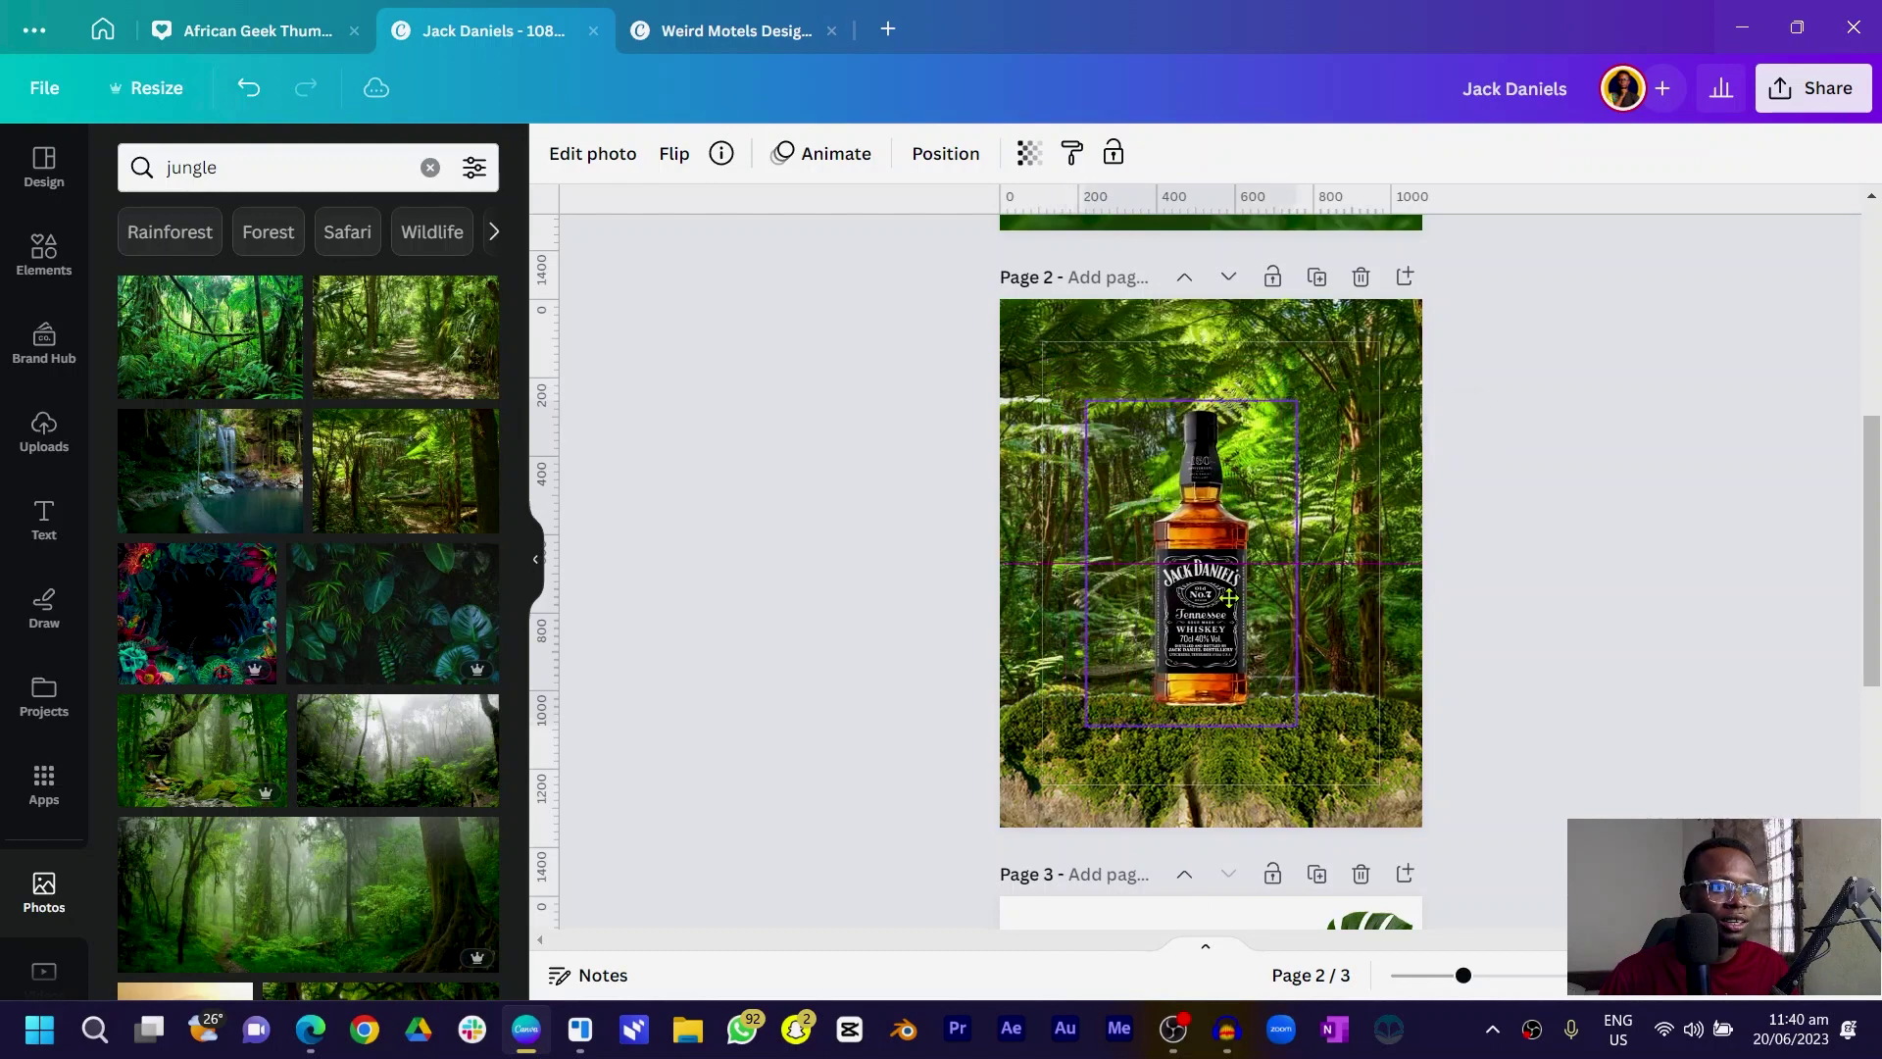
pyautogui.moveTo(1096, 569); pyautogui.dragTo(1144, 566)
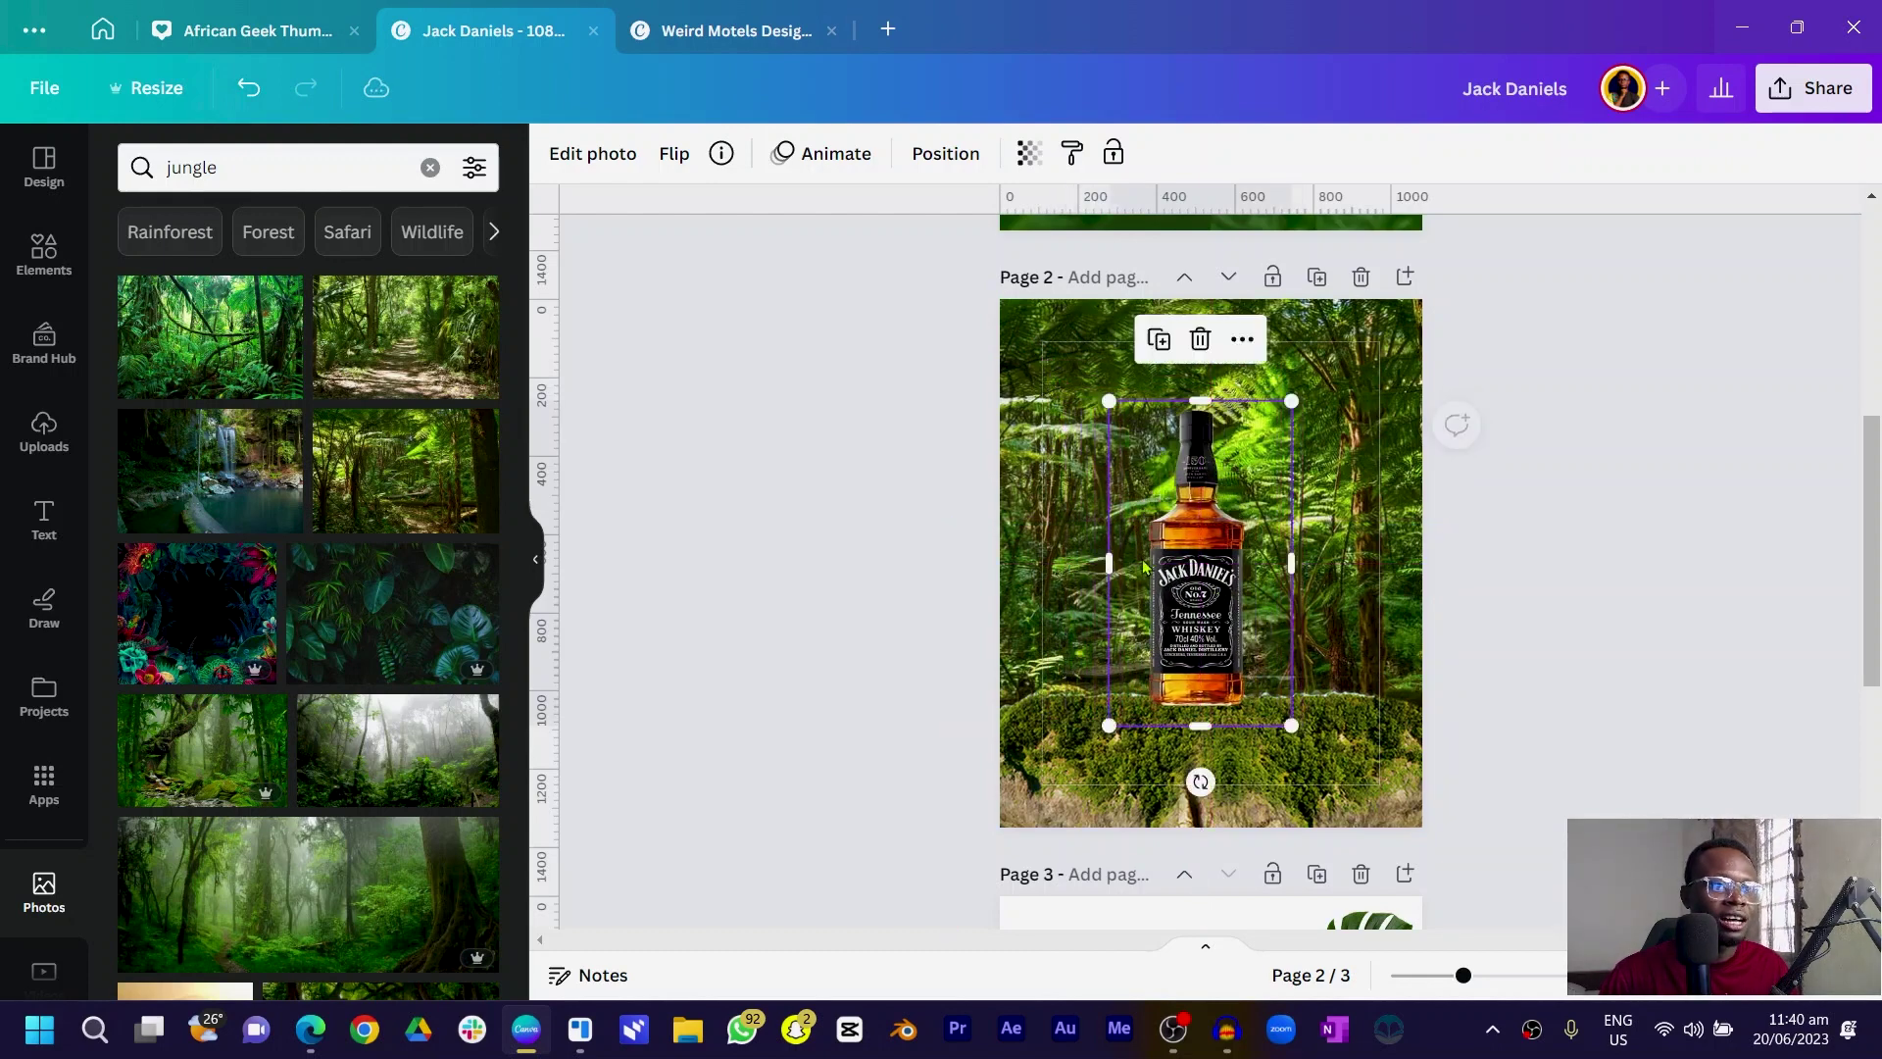
pyautogui.click(908, 528)
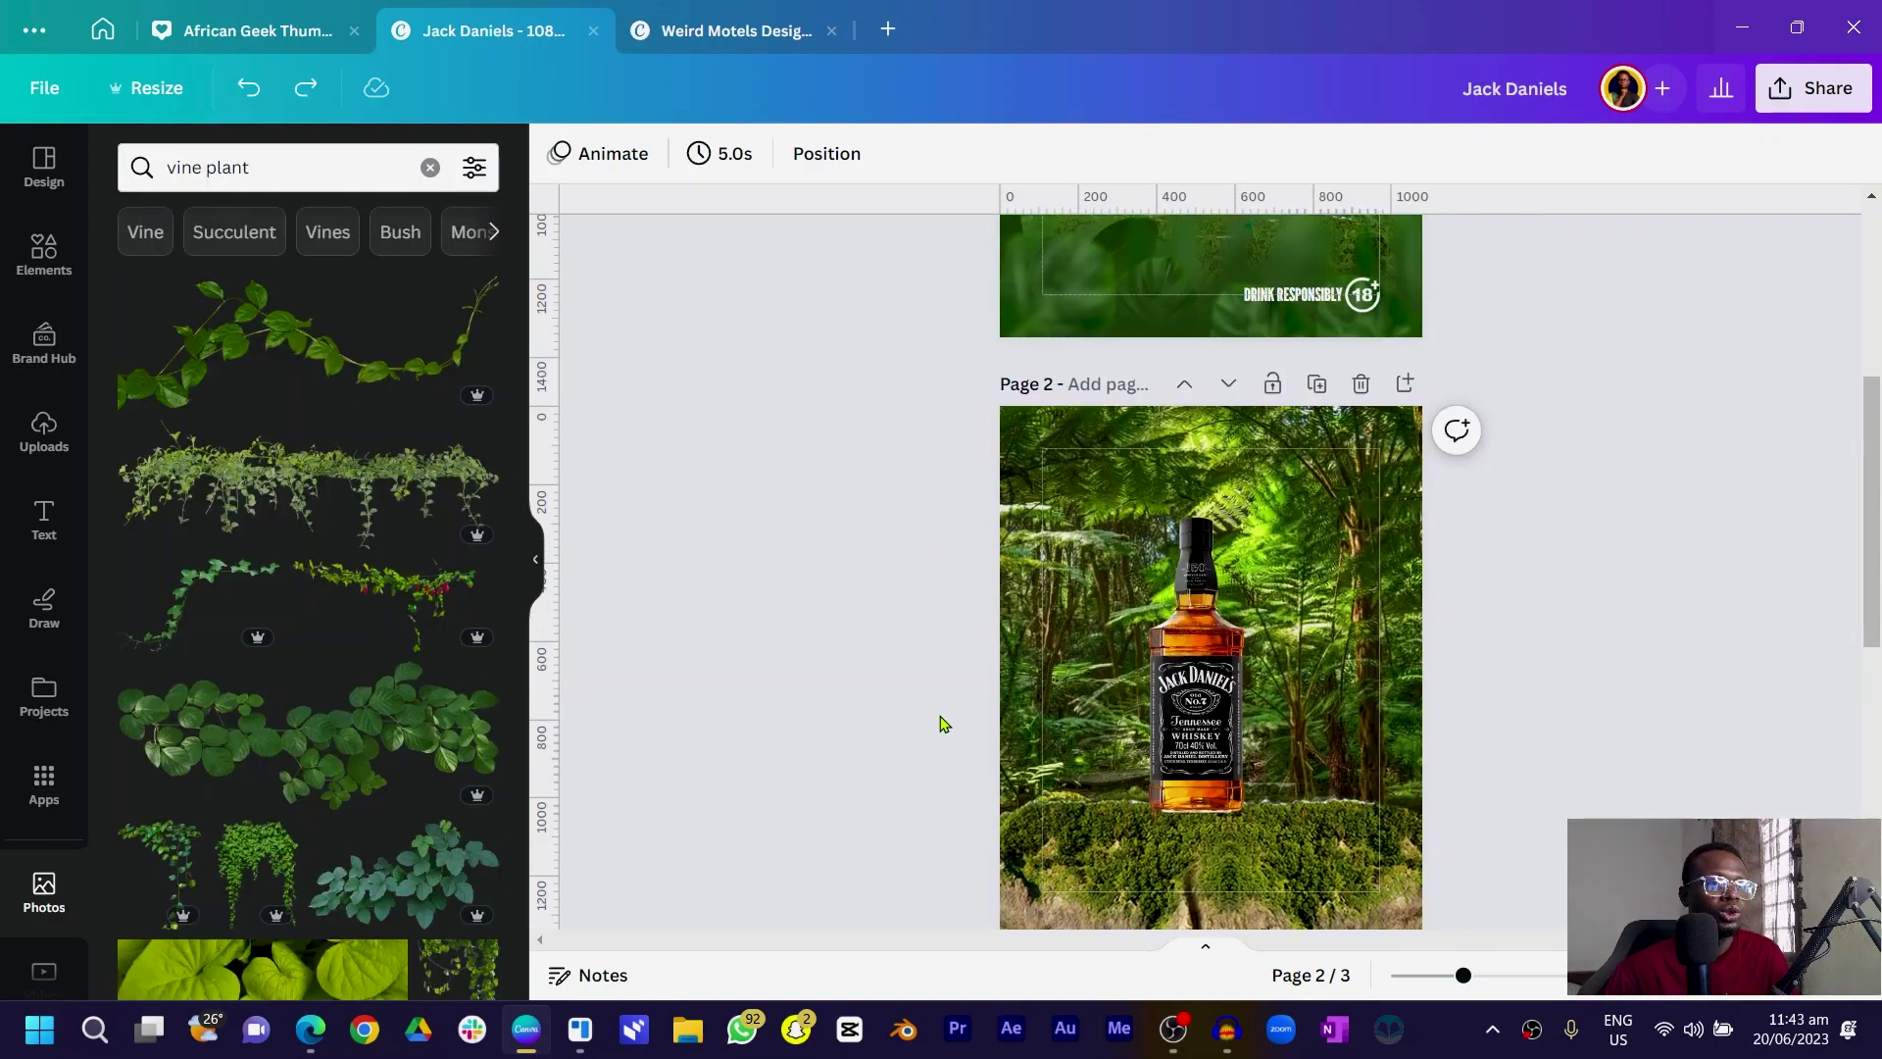
# - Add the hanging vine photo from the "vine plant" results and enlarge it across the top of the mossy platform, overlapping the bottle's base
pyautogui.scroll(-2, 946, 723)
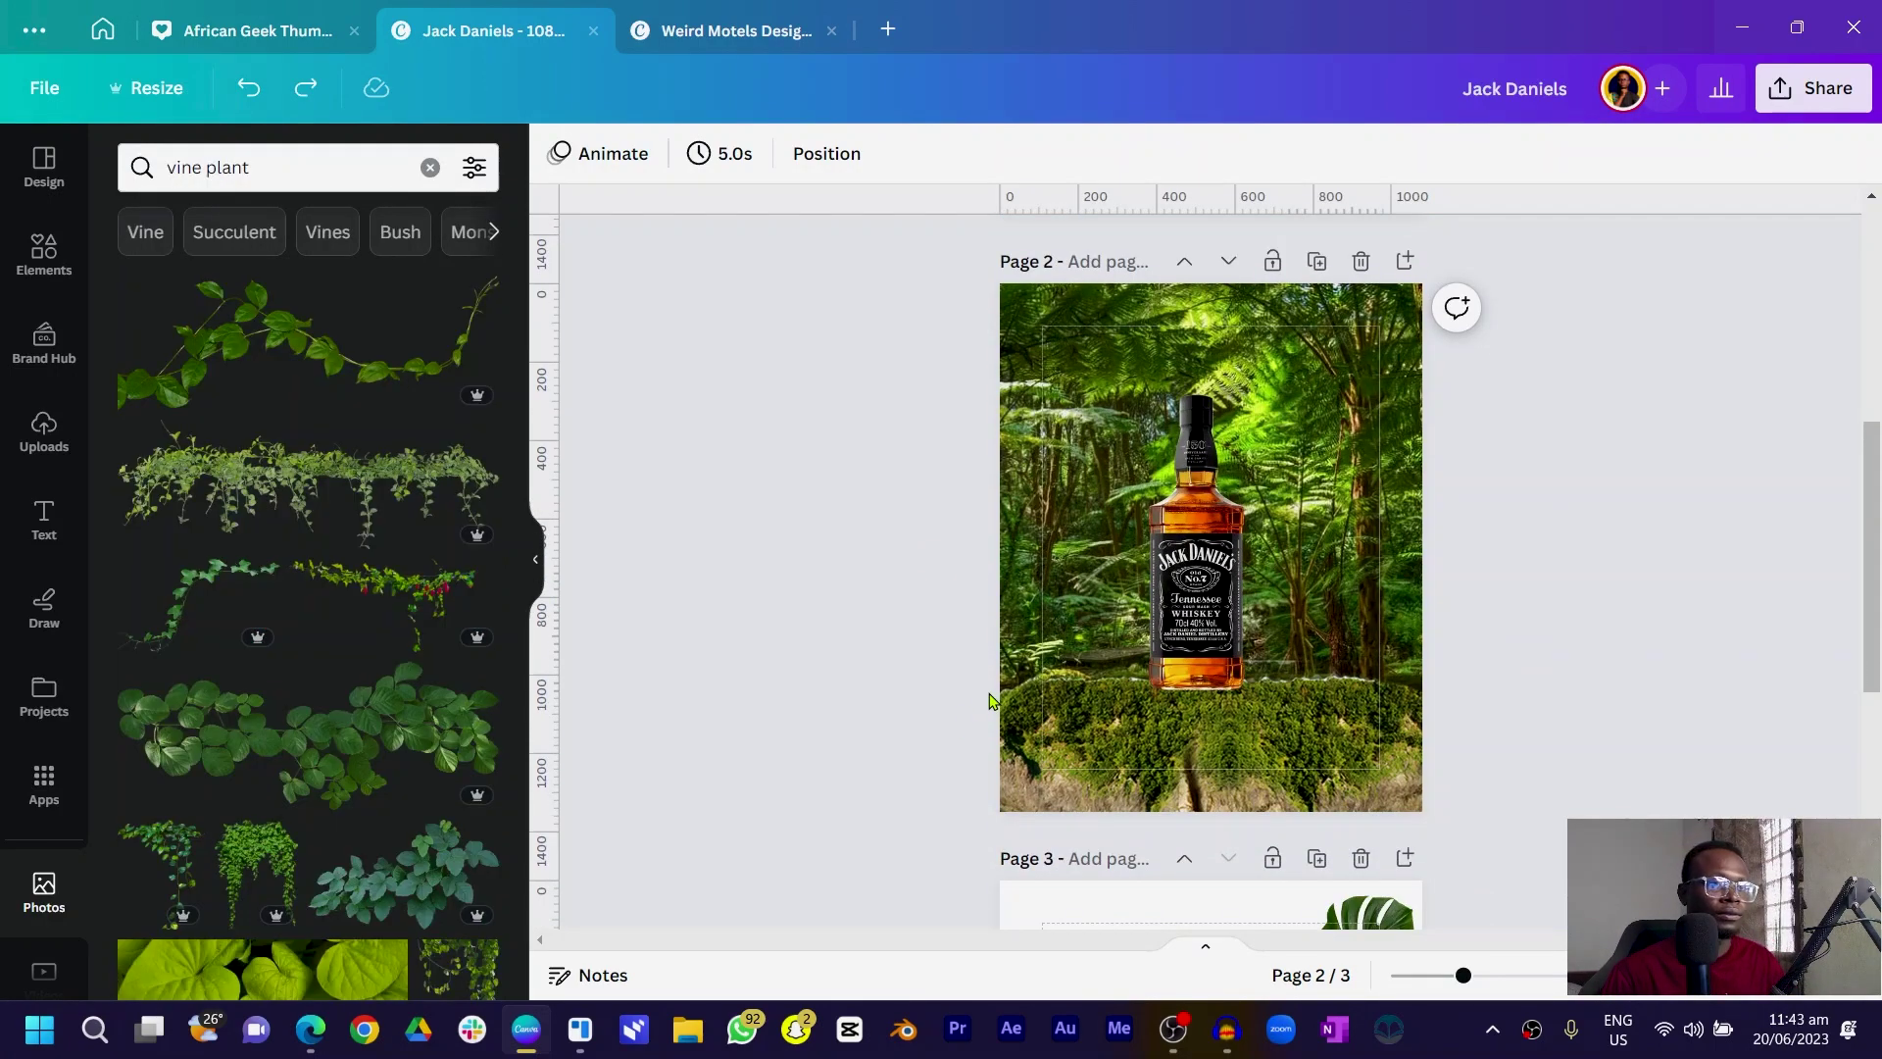
pyautogui.scroll(-2, 990, 700)
pyautogui.moveTo(294, 168); pyautogui.dragTo(144, 167)
pyautogui.click(607, 526)
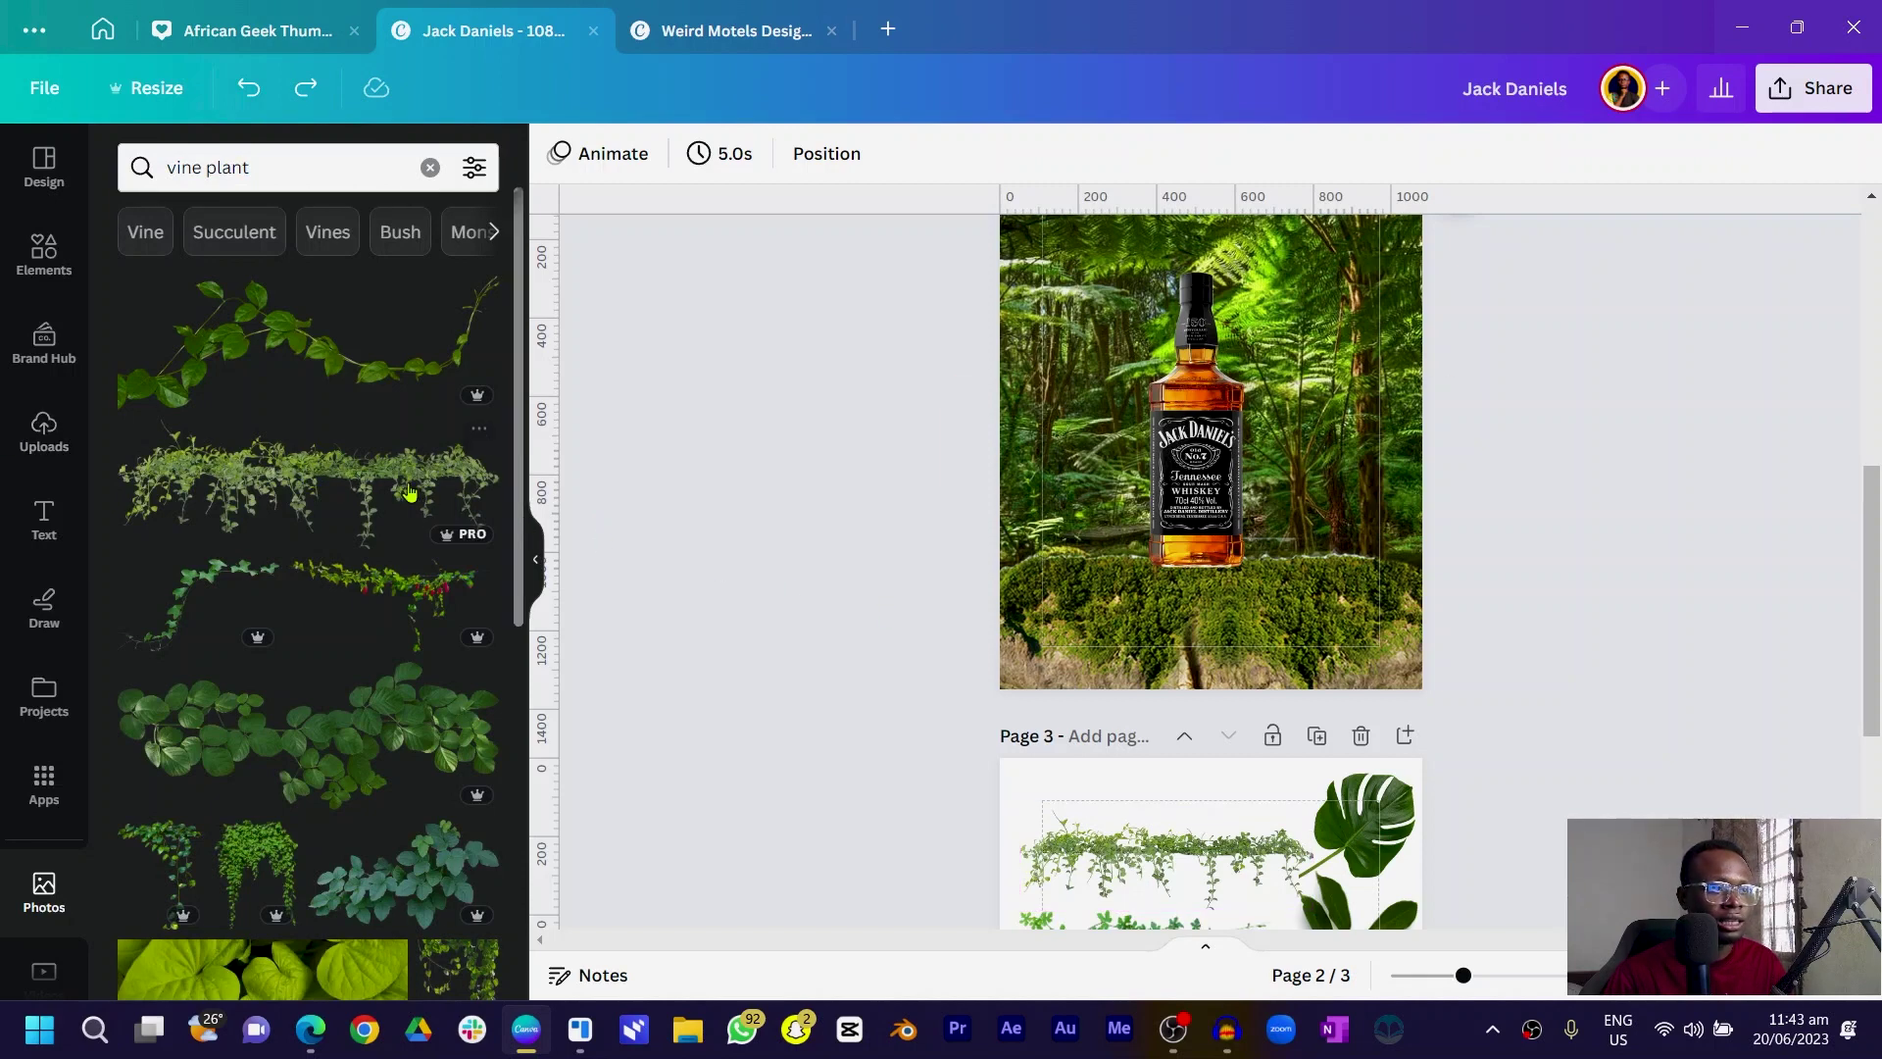
pyautogui.click(323, 475)
pyautogui.moveTo(1130, 446); pyautogui.dragTo(1051, 604)
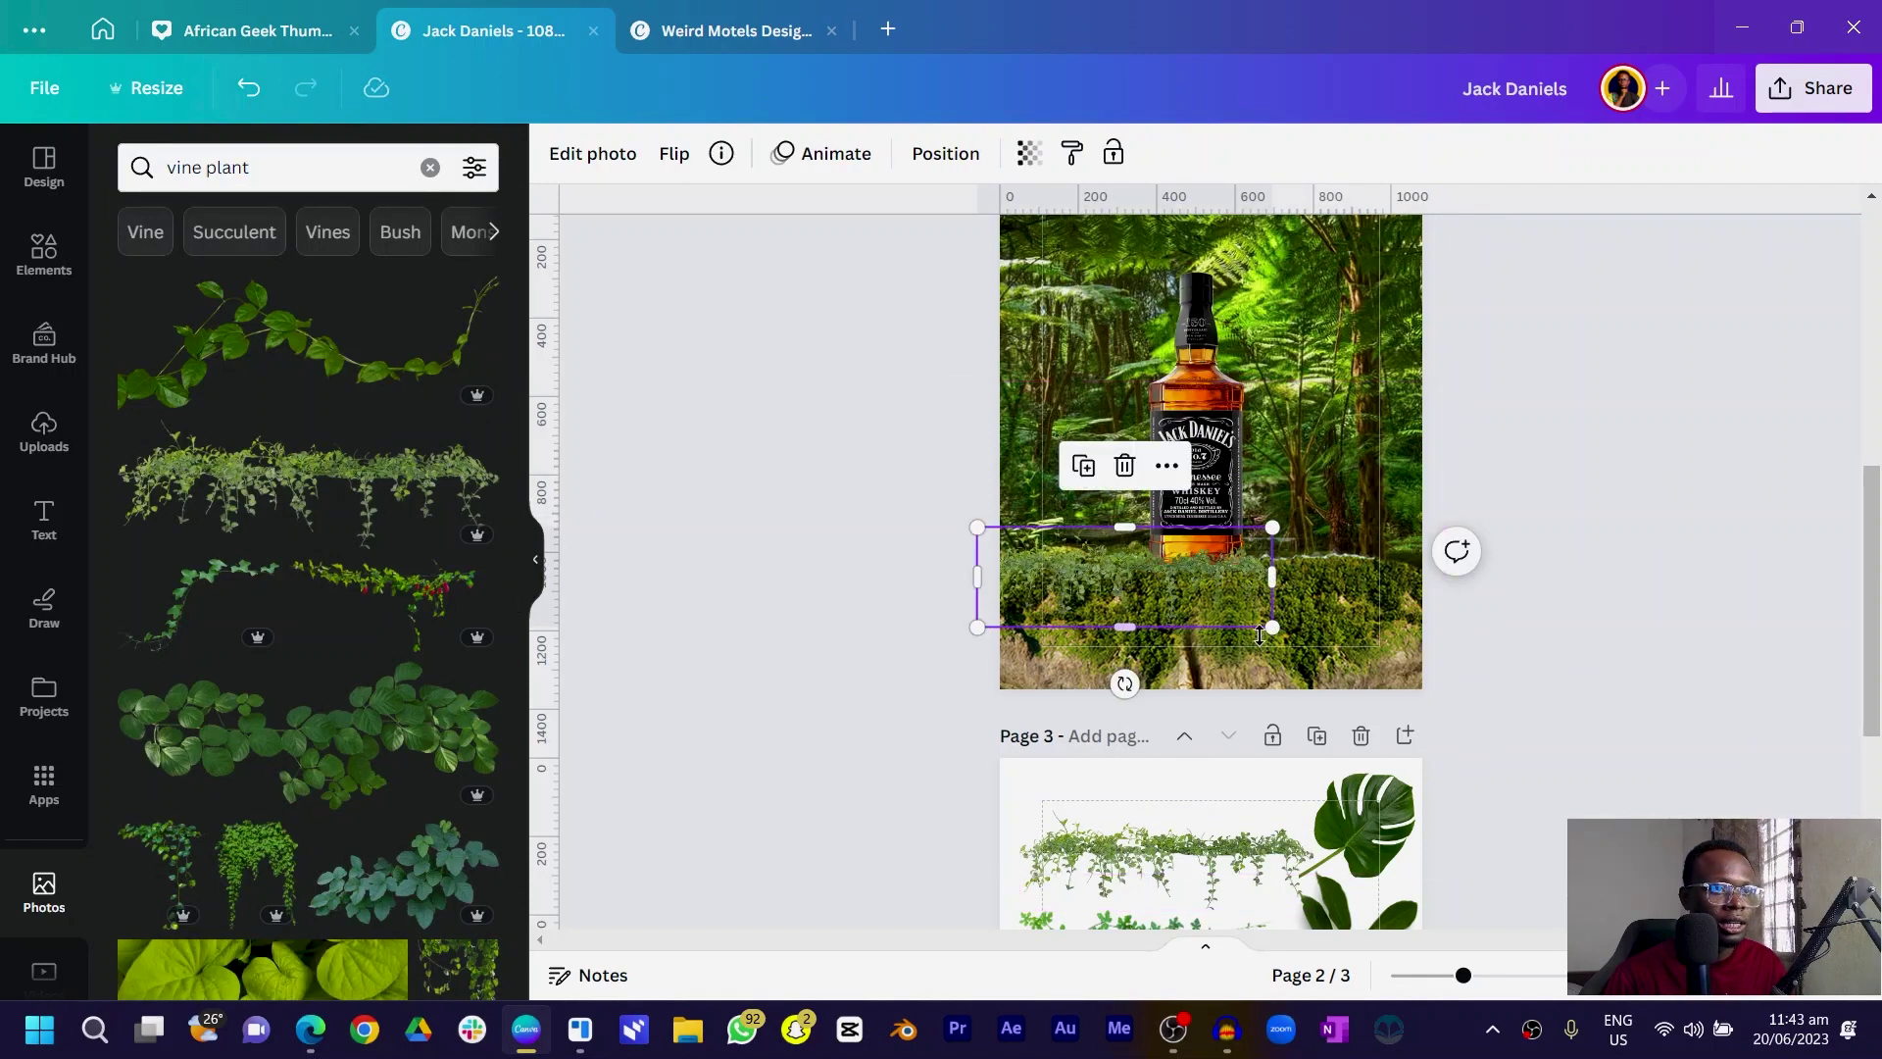
pyautogui.moveTo(1273, 625); pyautogui.dragTo(1286, 587)
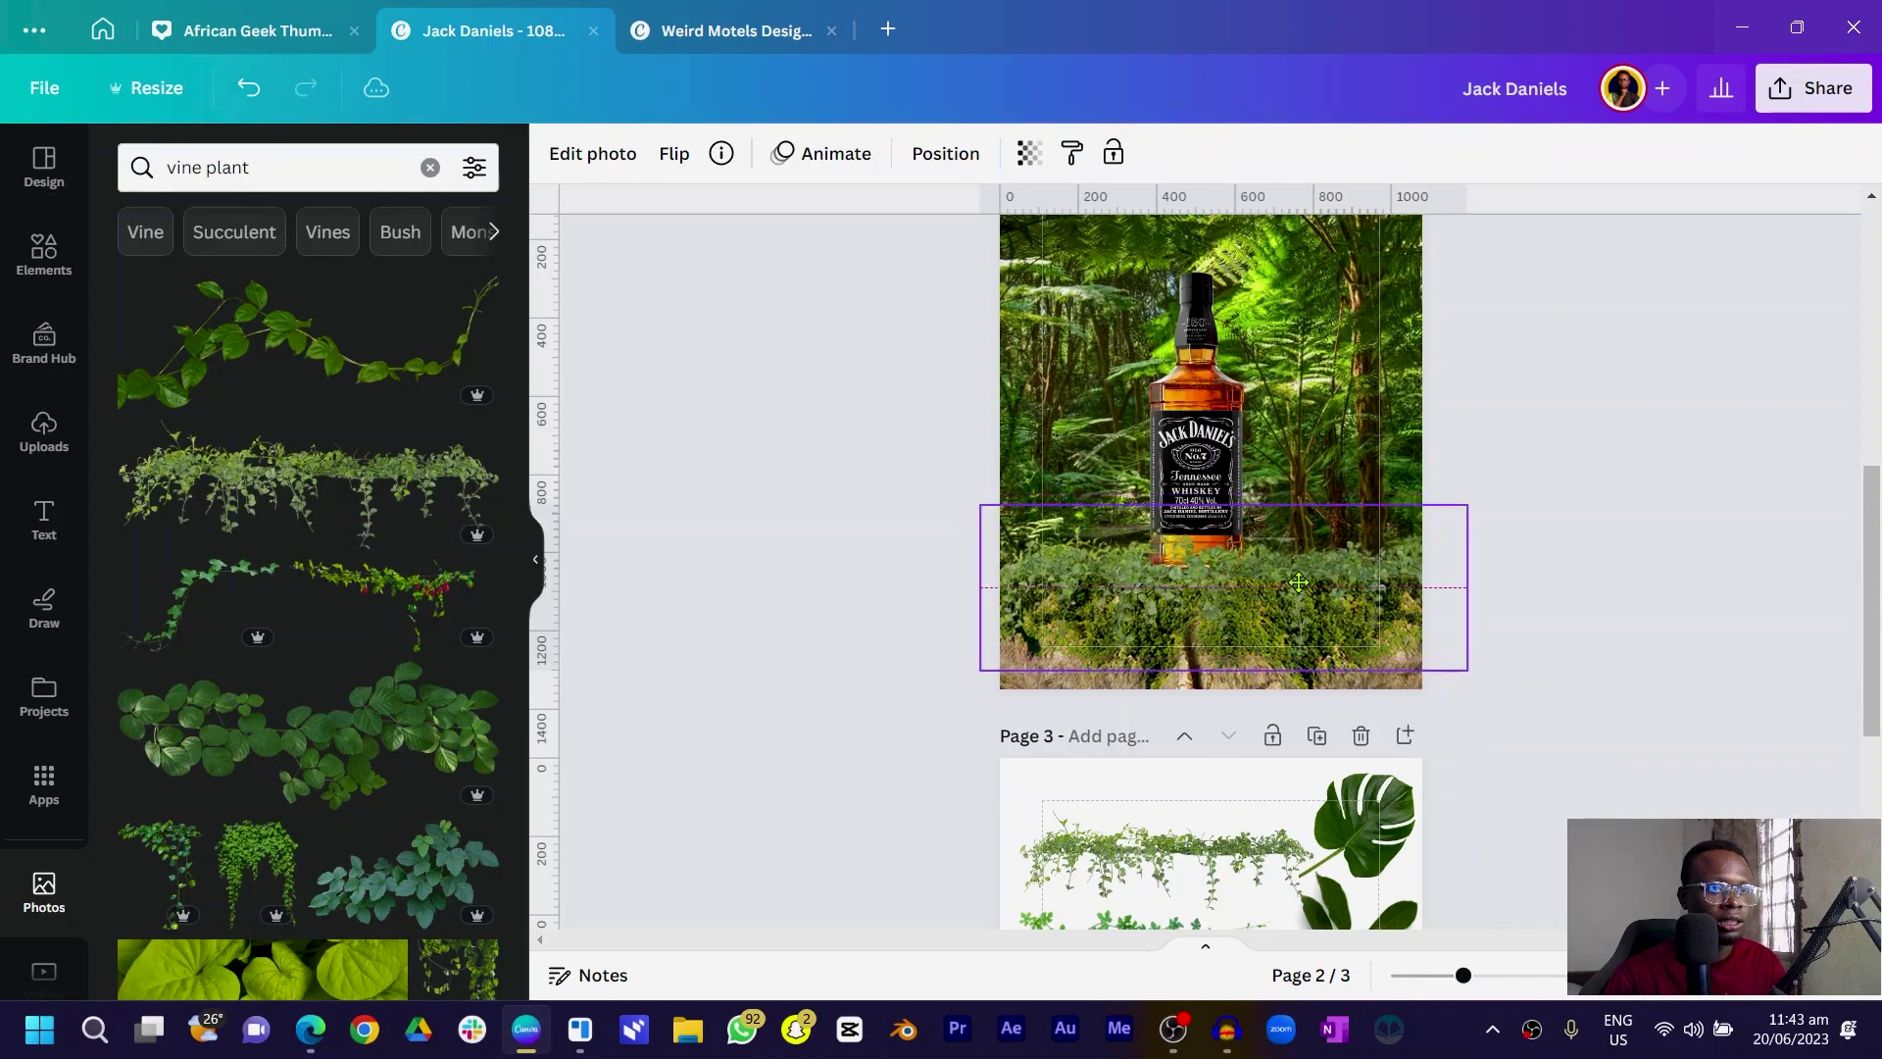
pyautogui.click(799, 534)
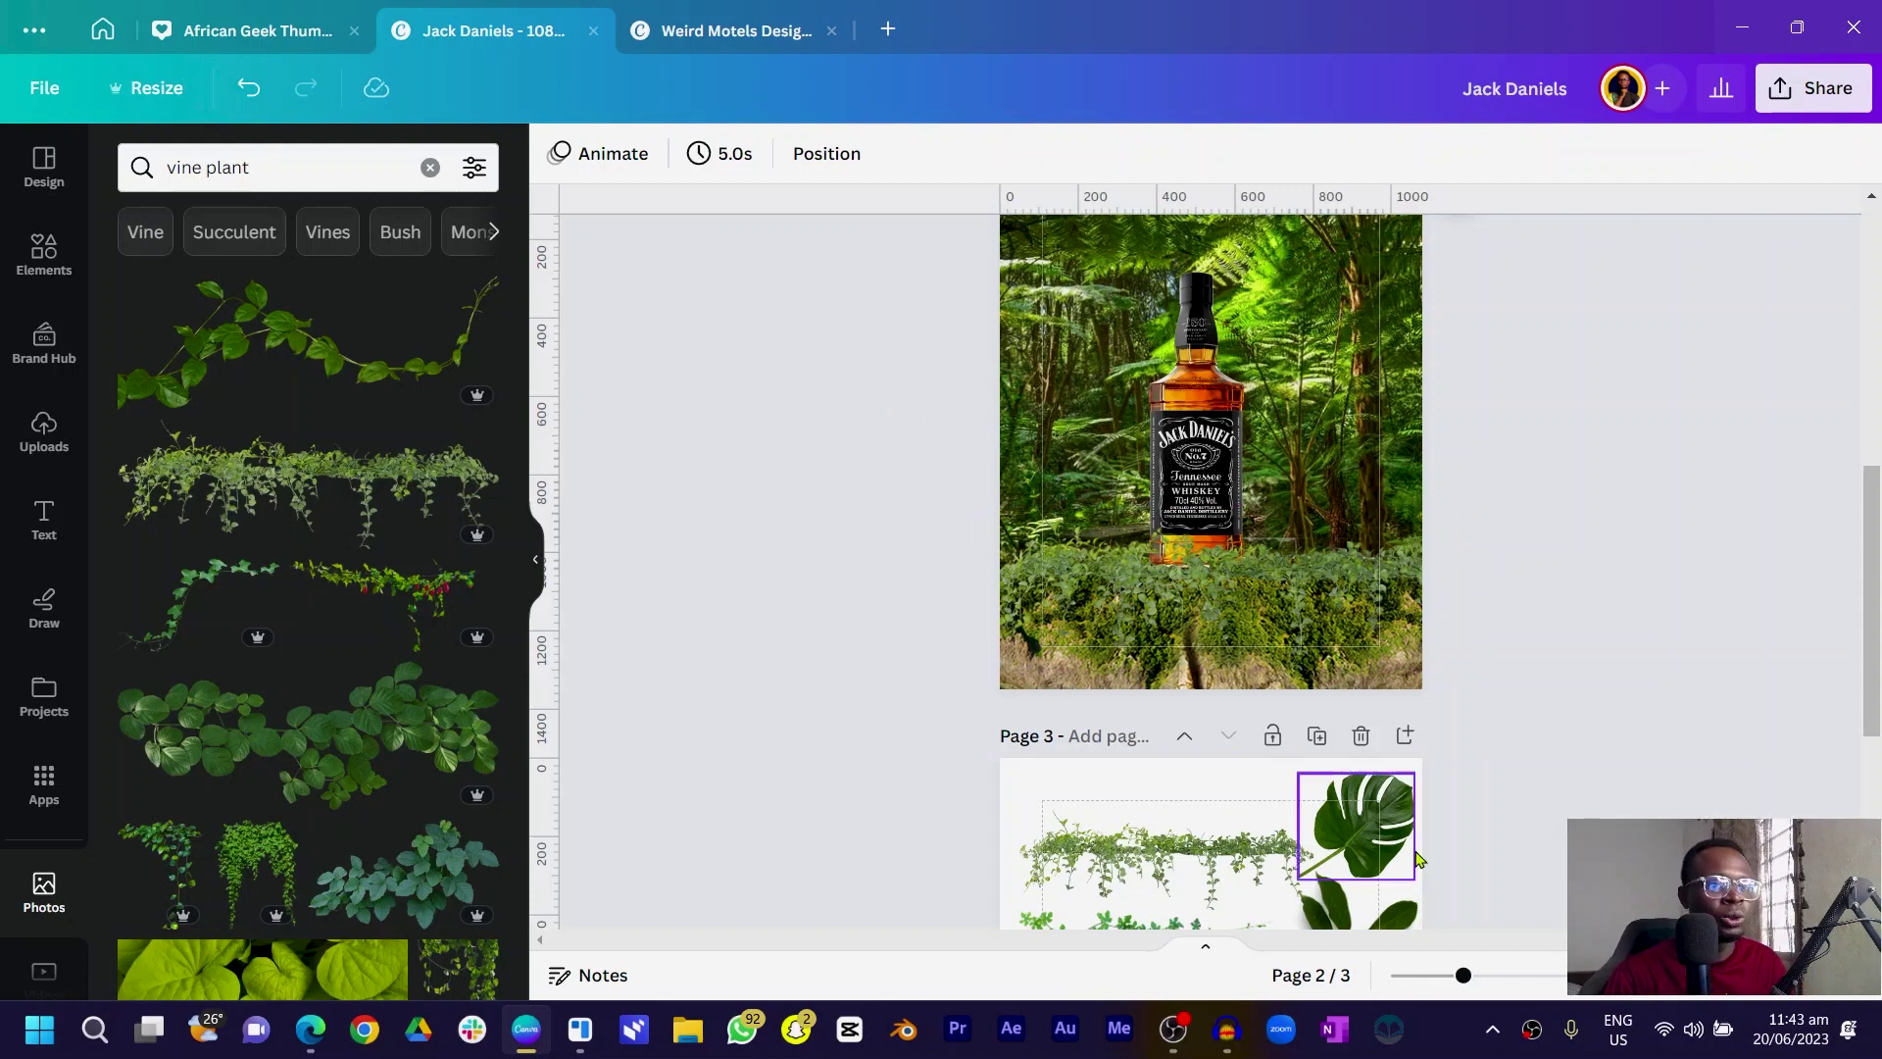
# - Move the broad-leaved plant from page 3 to the lower-left part of page 2
pyautogui.scroll(-2, 1372, 828)
pyautogui.moveTo(1338, 811); pyautogui.dragTo(977, 383)
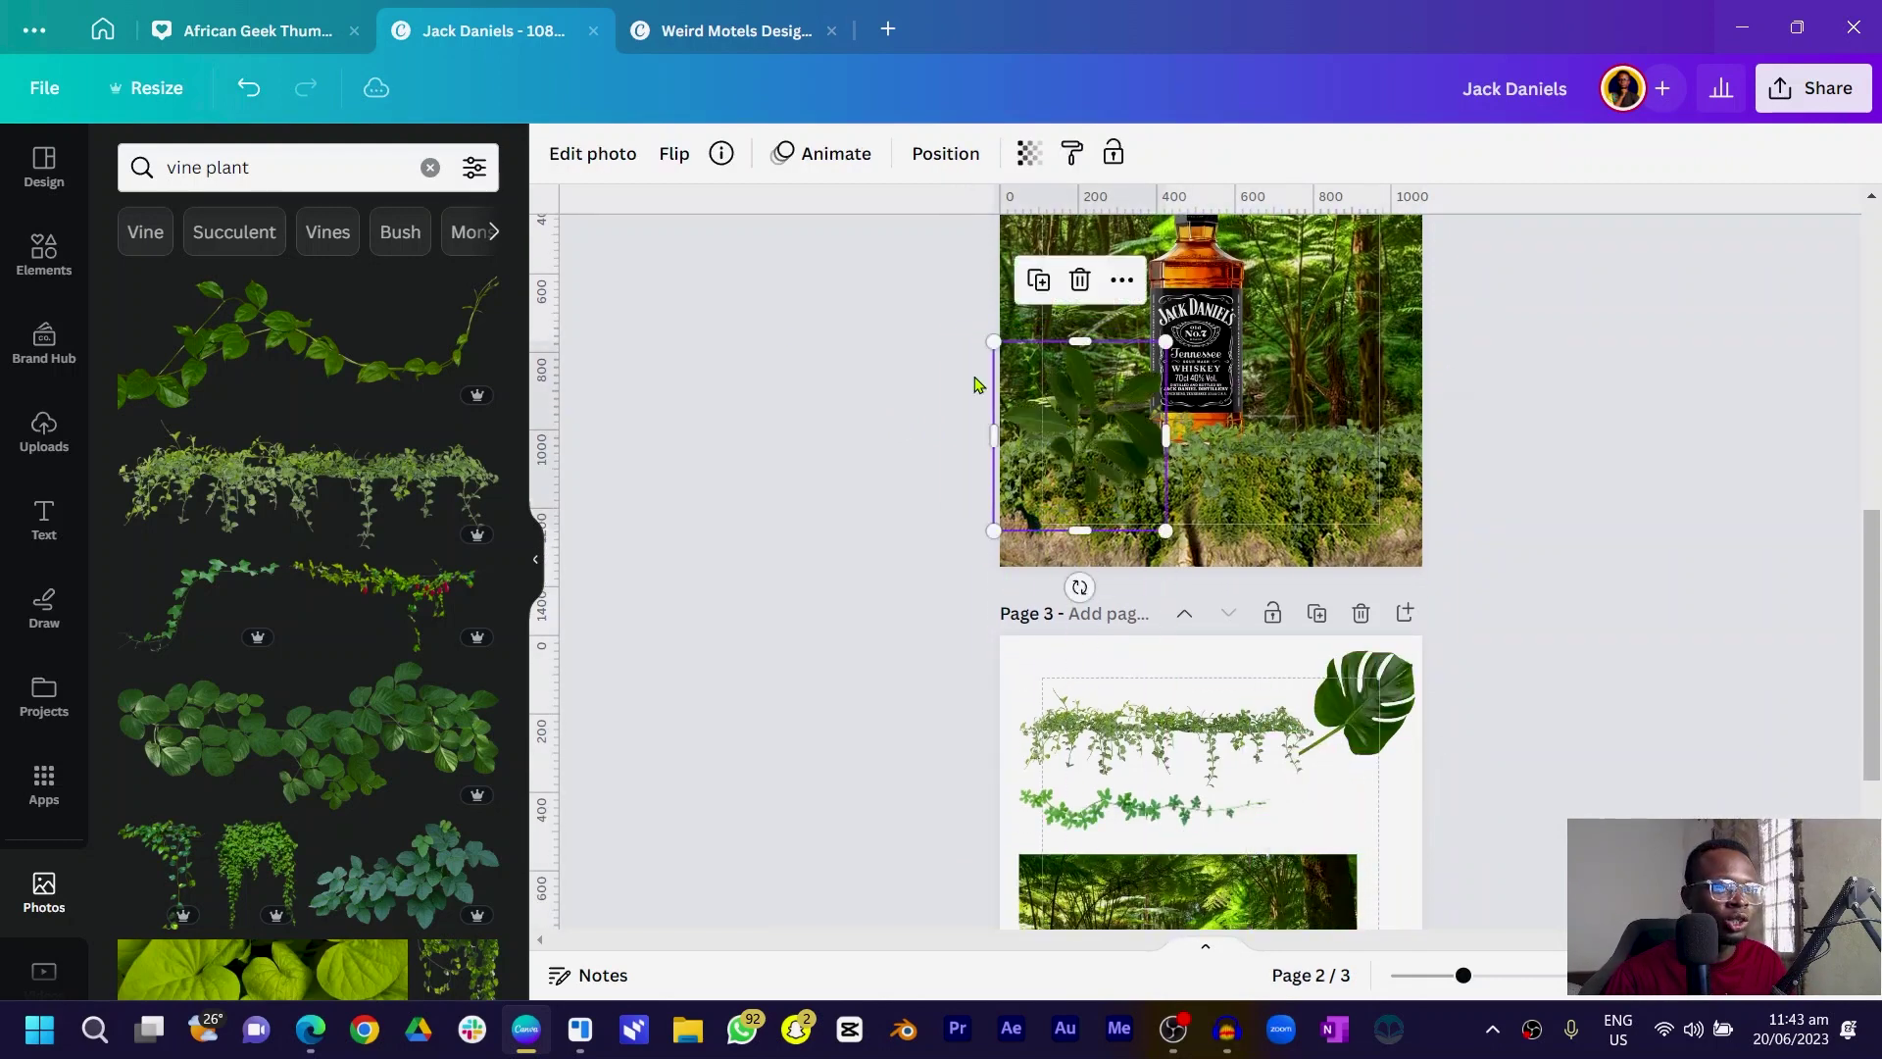
# - Search the photo library for "leaves"
pyautogui.click(303, 167)
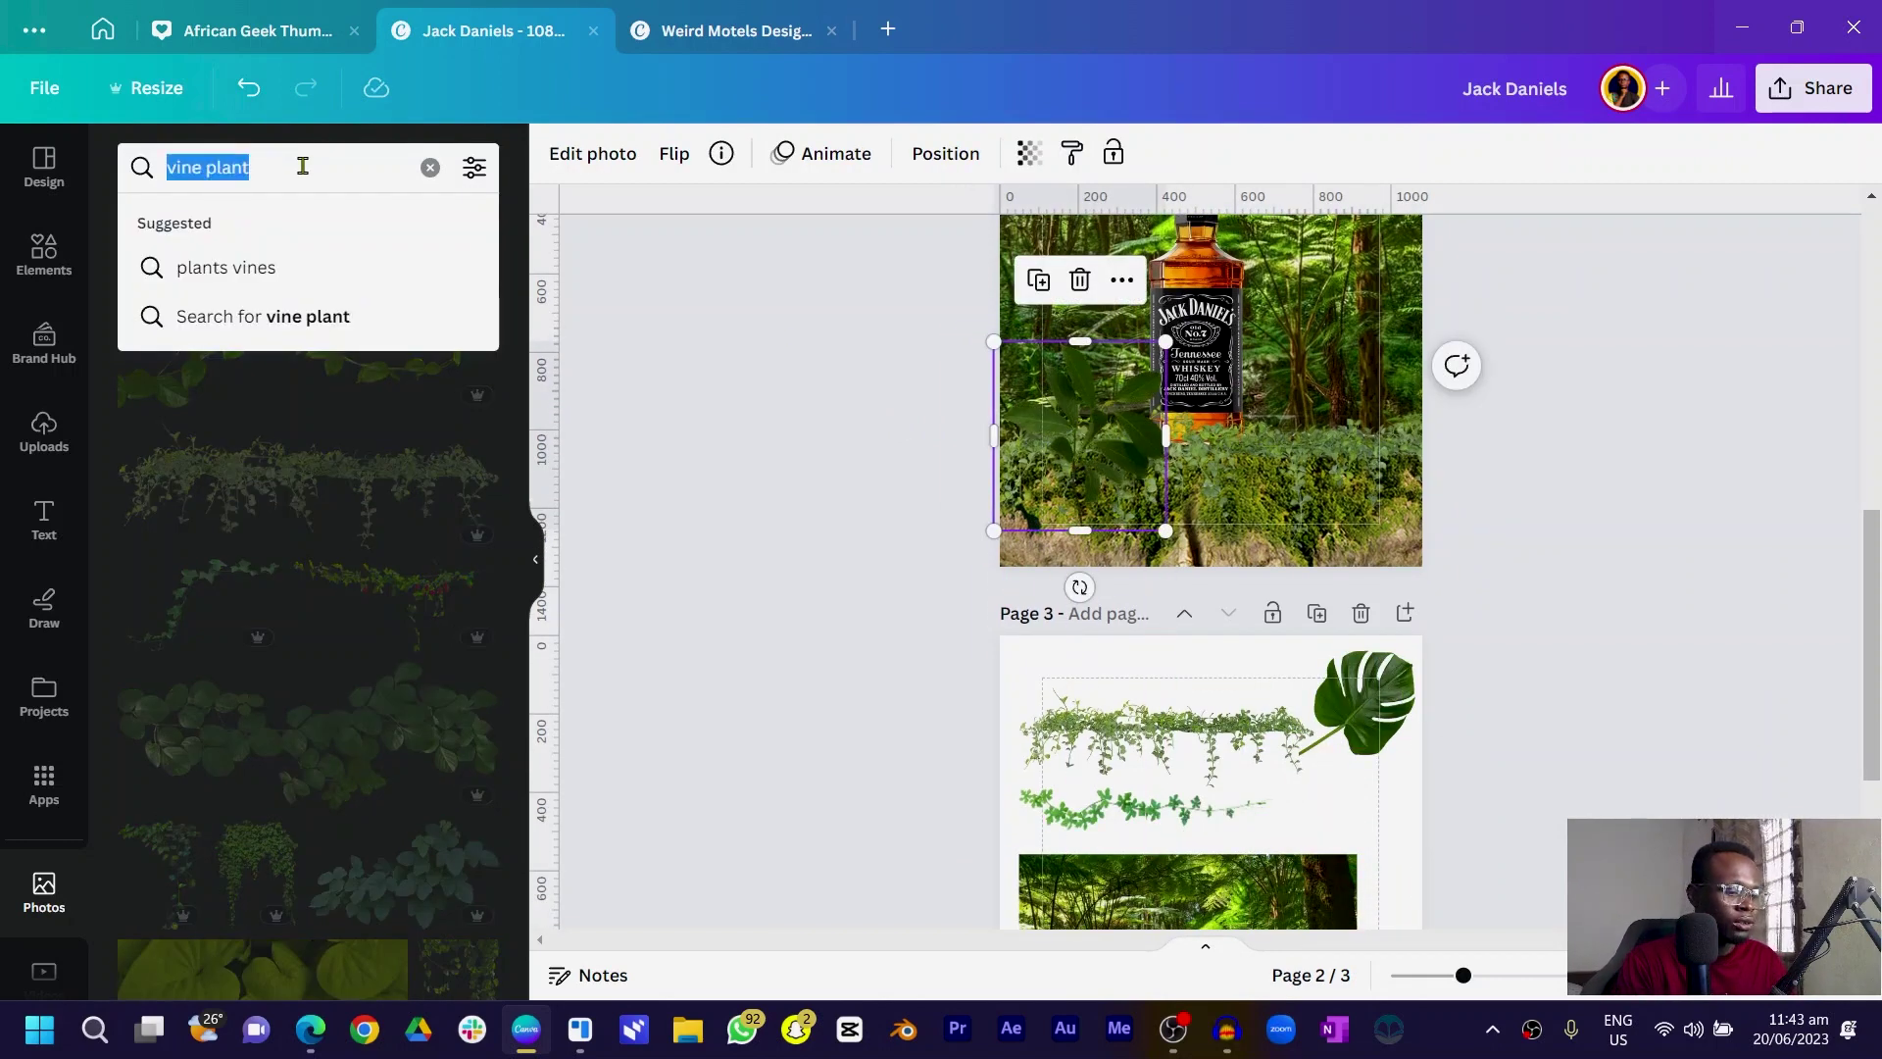
pyautogui.write('leaves')
pyautogui.press('Return')
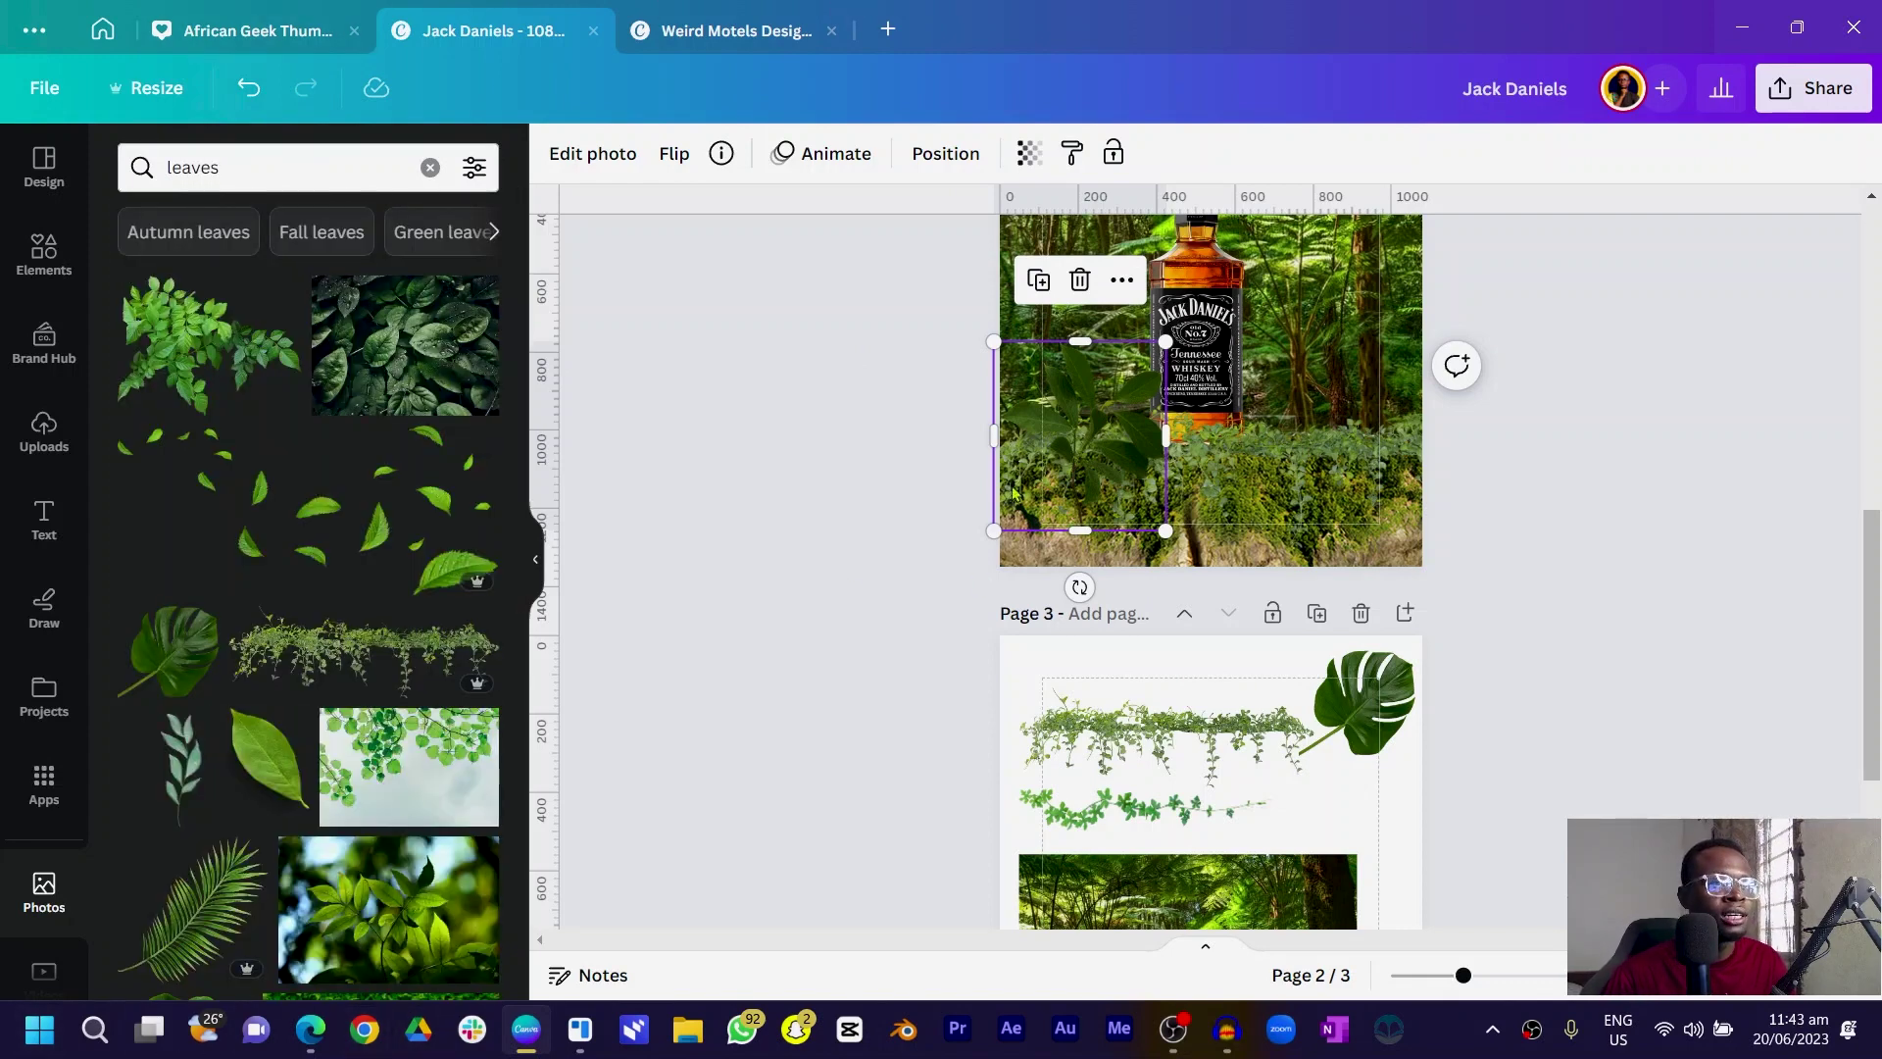
# - Lower the broad-leaved plant into page 2's bottom-left corner, then duplicate it and place a slightly rotated copy to the right of the bottle
pyautogui.moveTo(1070, 438); pyautogui.dragTo(1043, 550)
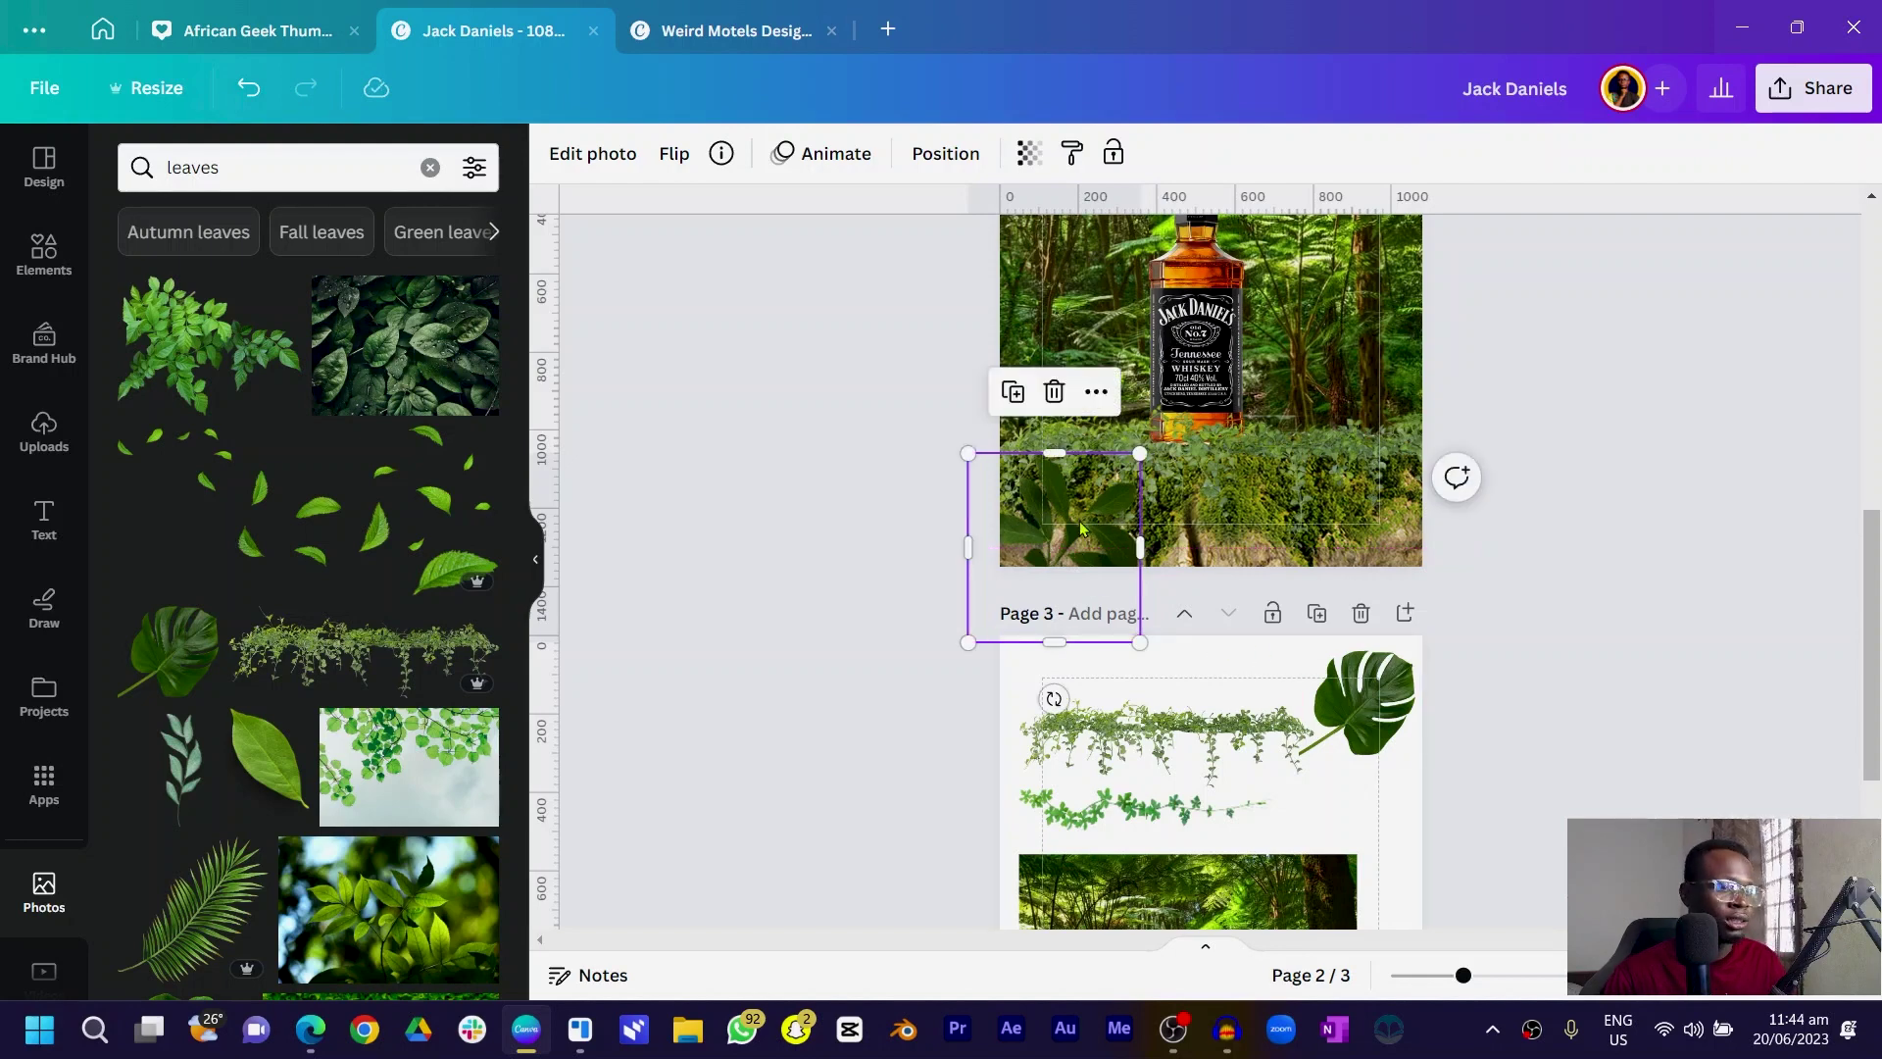
pyautogui.hotkey('ctrl', 'd')
pyautogui.moveTo(1361, 698); pyautogui.dragTo(1574, 575)
pyautogui.moveTo(1371, 530); pyautogui.dragTo(1292, 428)
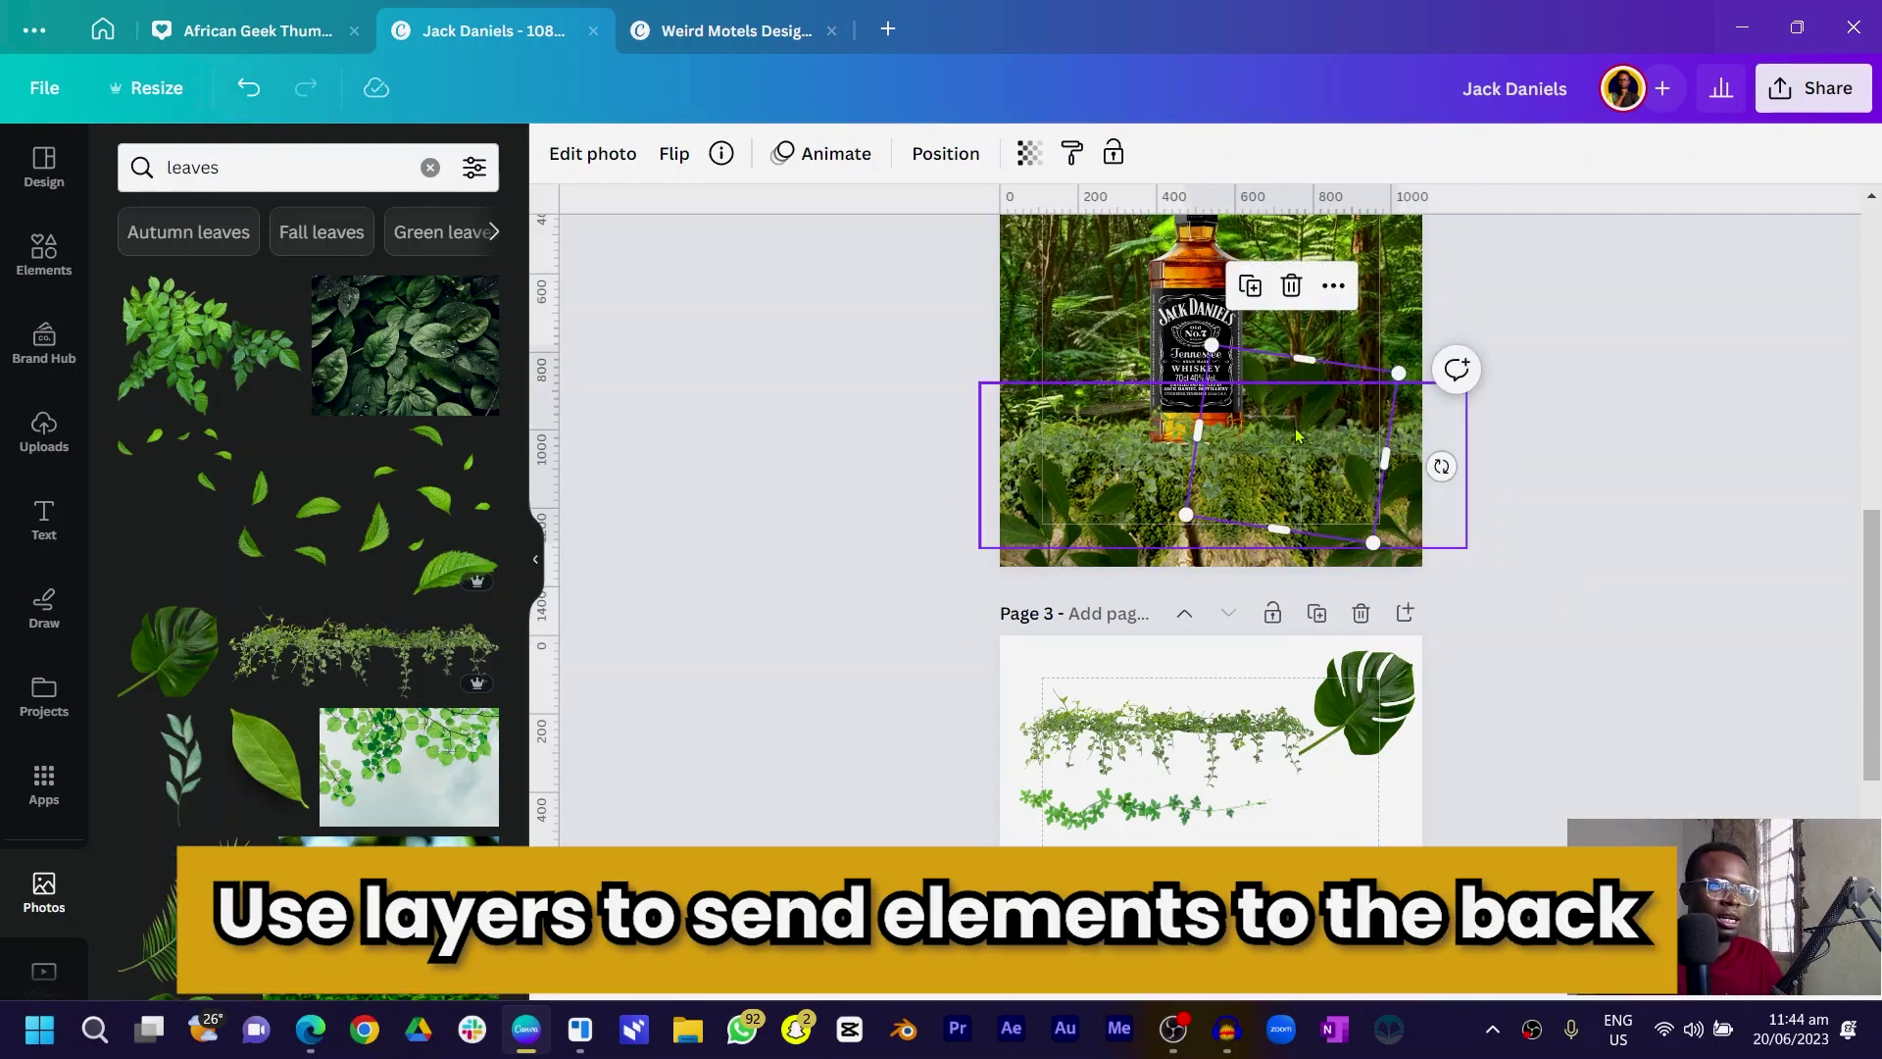
# - Duplicate the broad-leaved plant and place a smaller, slightly rotated copy to the left of the bottle
pyautogui.hotkey('ctrl', 'd')
pyautogui.moveTo(1213, 335); pyautogui.dragTo(1128, 409)
pyautogui.click(1127, 410)
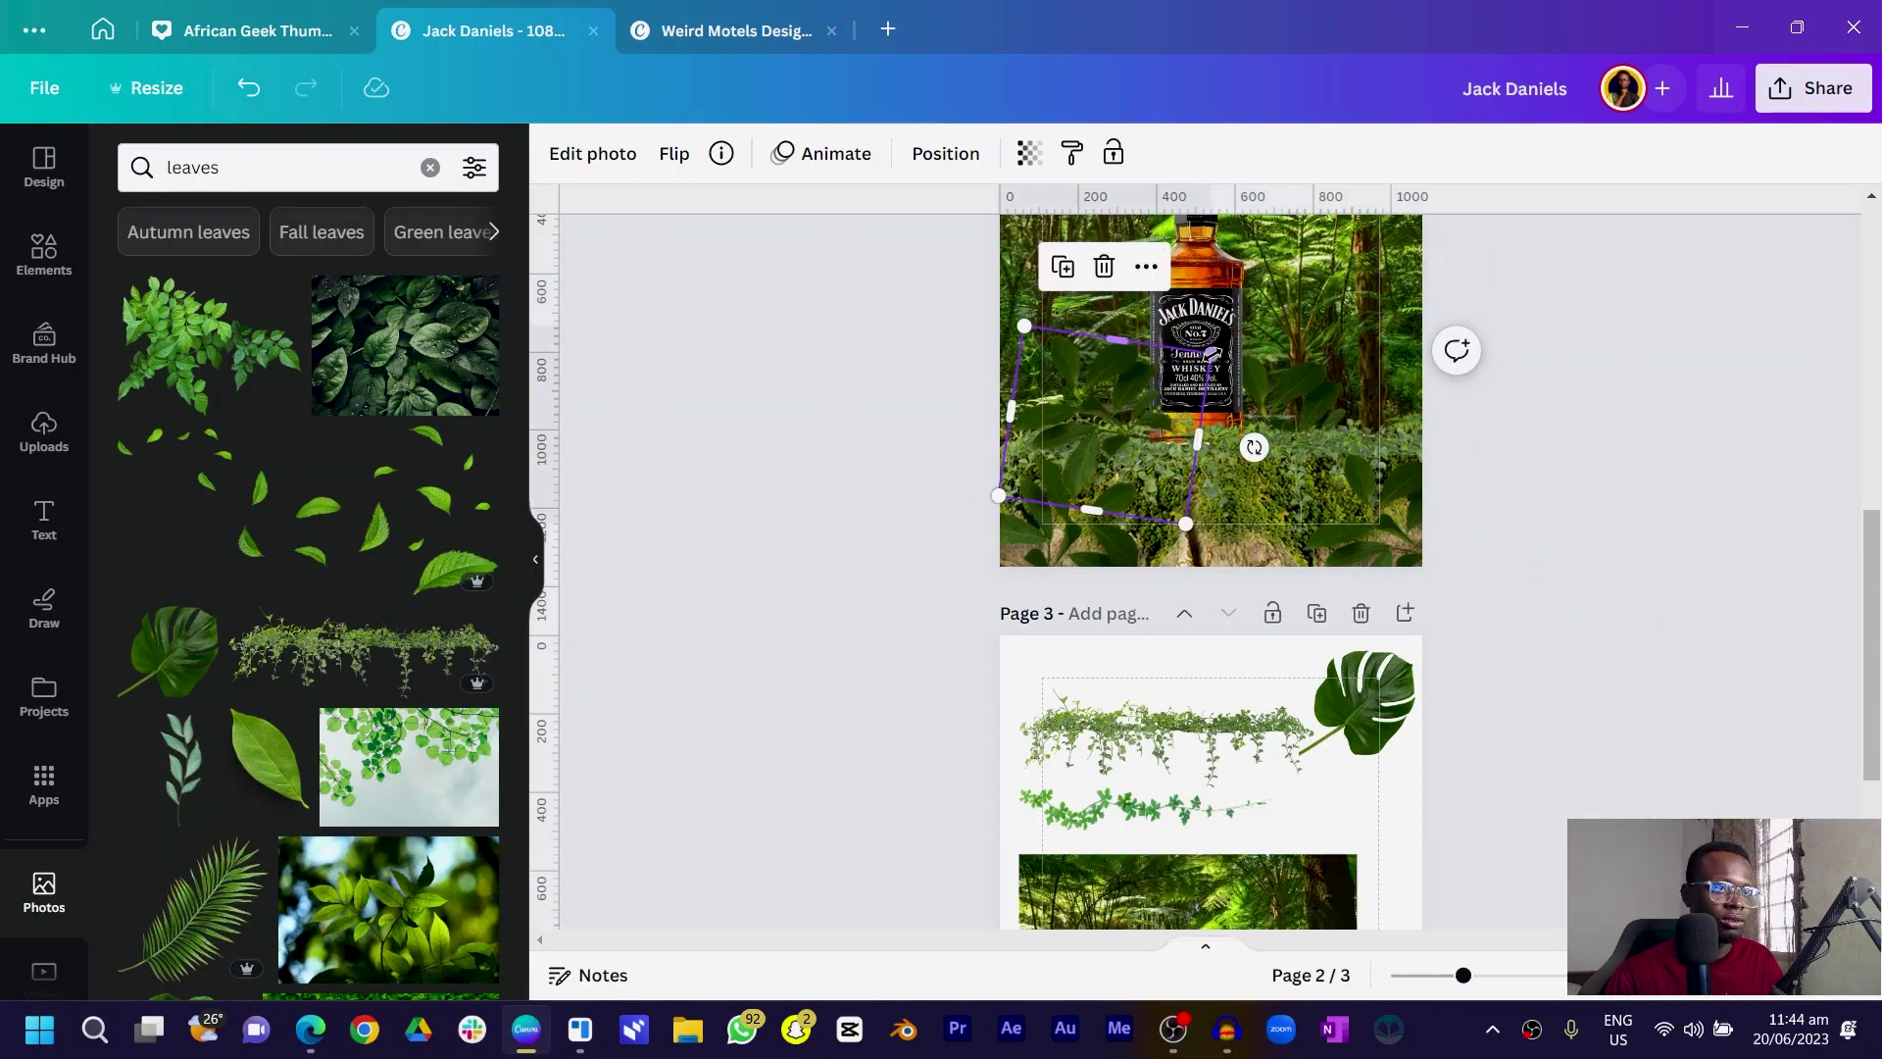
pyautogui.moveTo(1213, 457); pyautogui.dragTo(1051, 556)
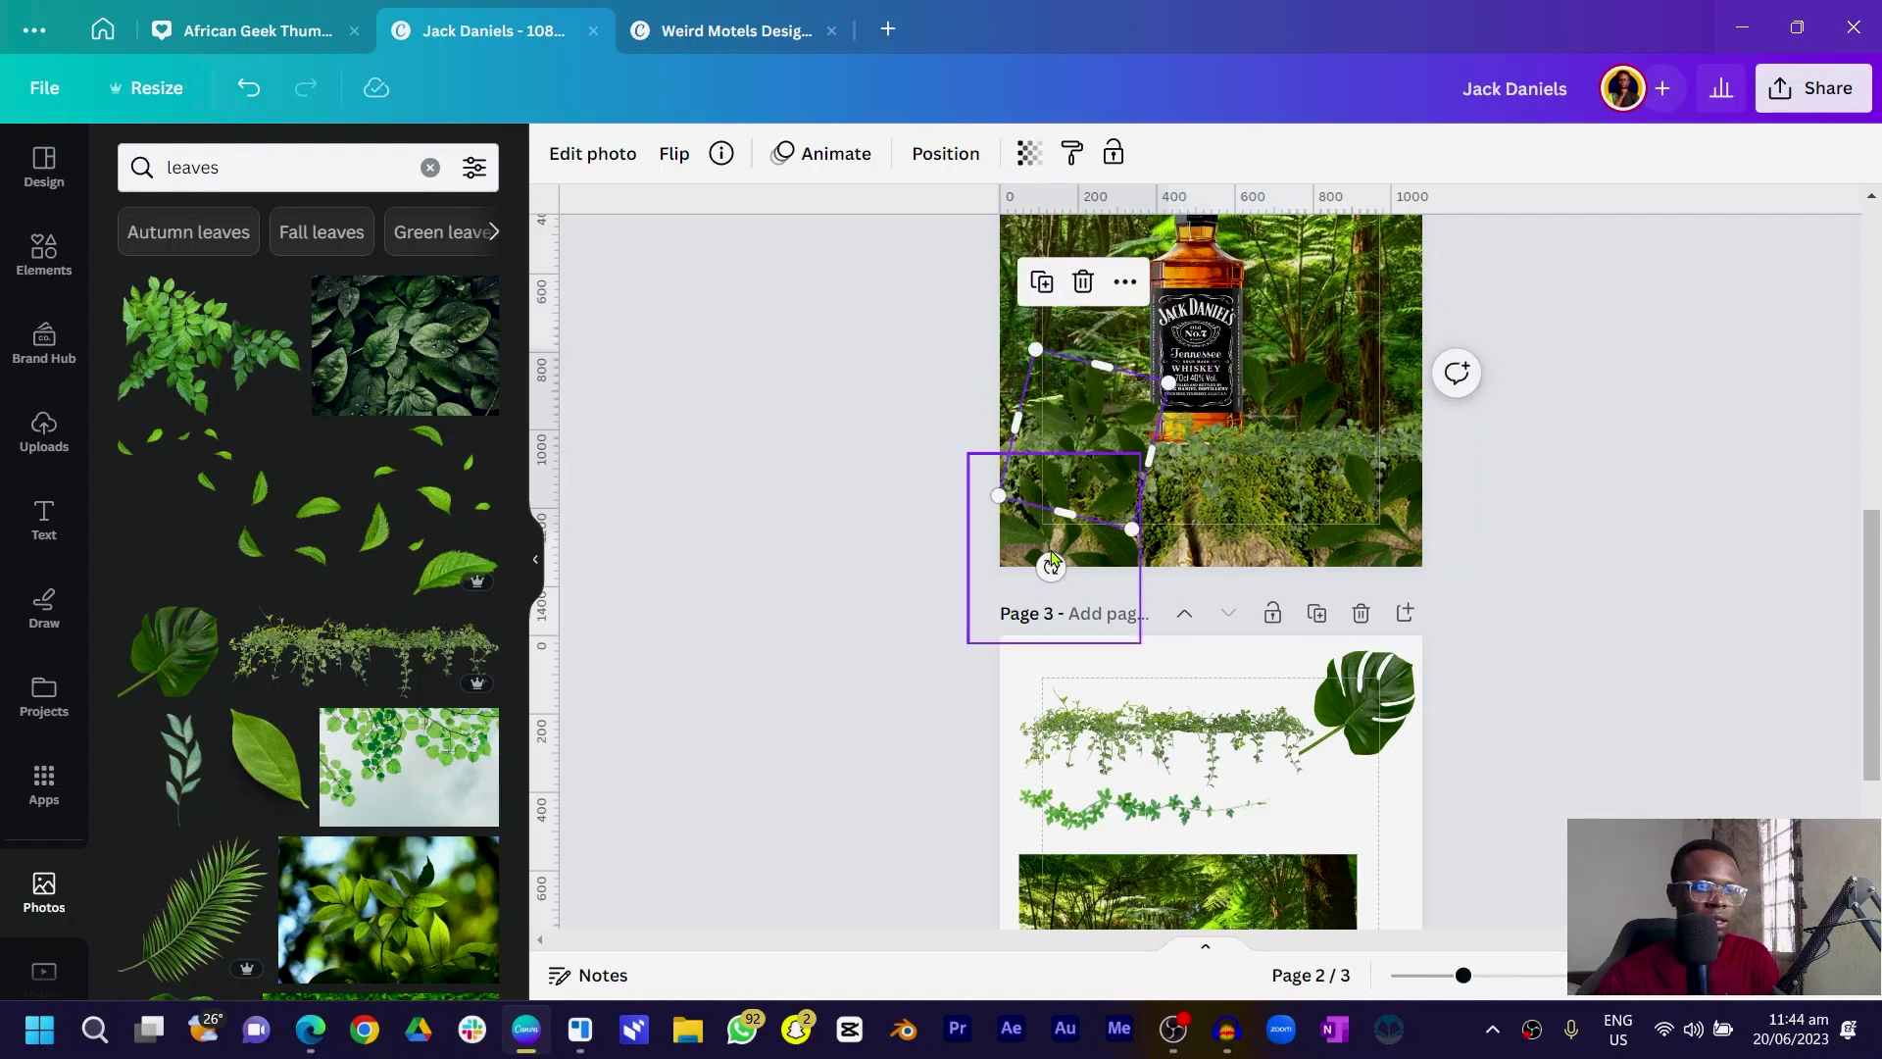
# - Bring the monstera leaf from page 3 to page 2's bottom edge and duplicate it, placing rotated copies toward the lower-right corner
pyautogui.click(1362, 701)
pyautogui.moveTo(1363, 701); pyautogui.dragTo(1298, 530)
pyautogui.hotkey('ctrl', 'd')
pyautogui.moveTo(1290, 655); pyautogui.dragTo(1415, 637)
pyautogui.moveTo(1285, 471); pyautogui.dragTo(1279, 420)
pyautogui.hotkey('ctrl', 'd')
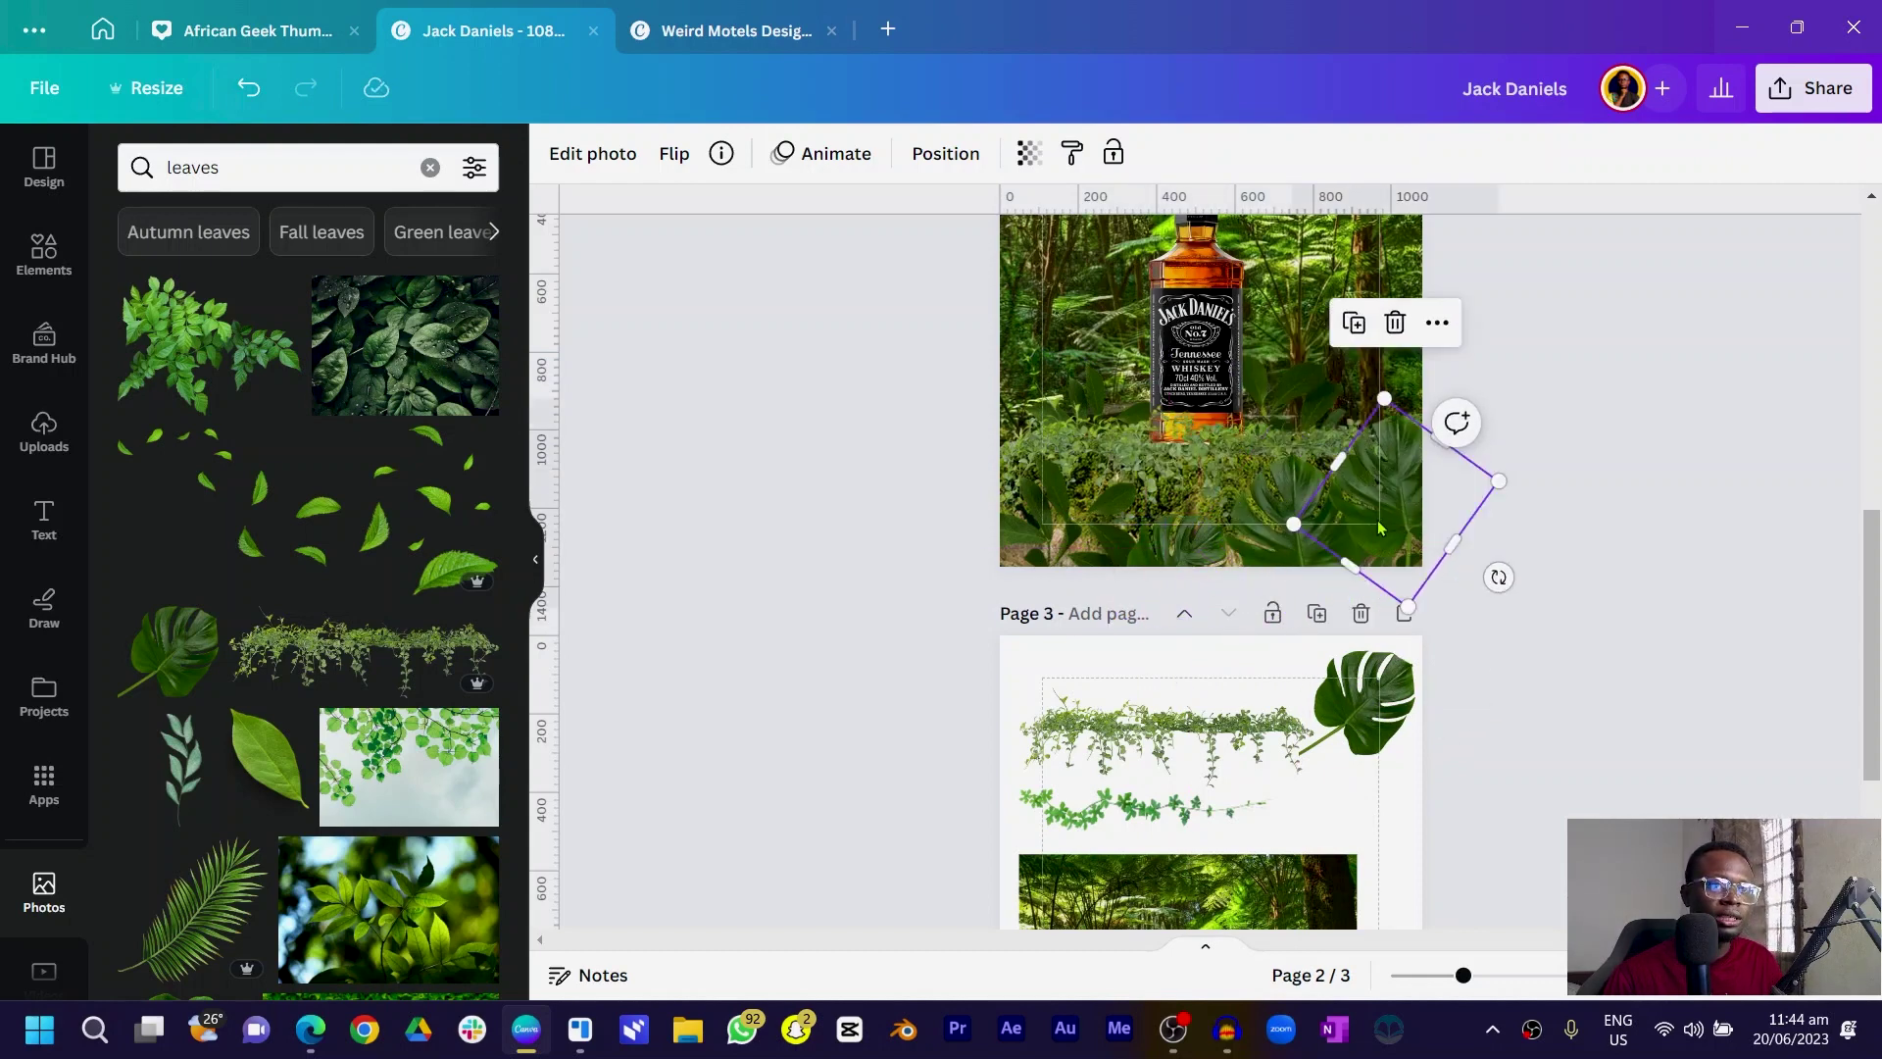
pyautogui.moveTo(1377, 528); pyautogui.dragTo(1348, 471)
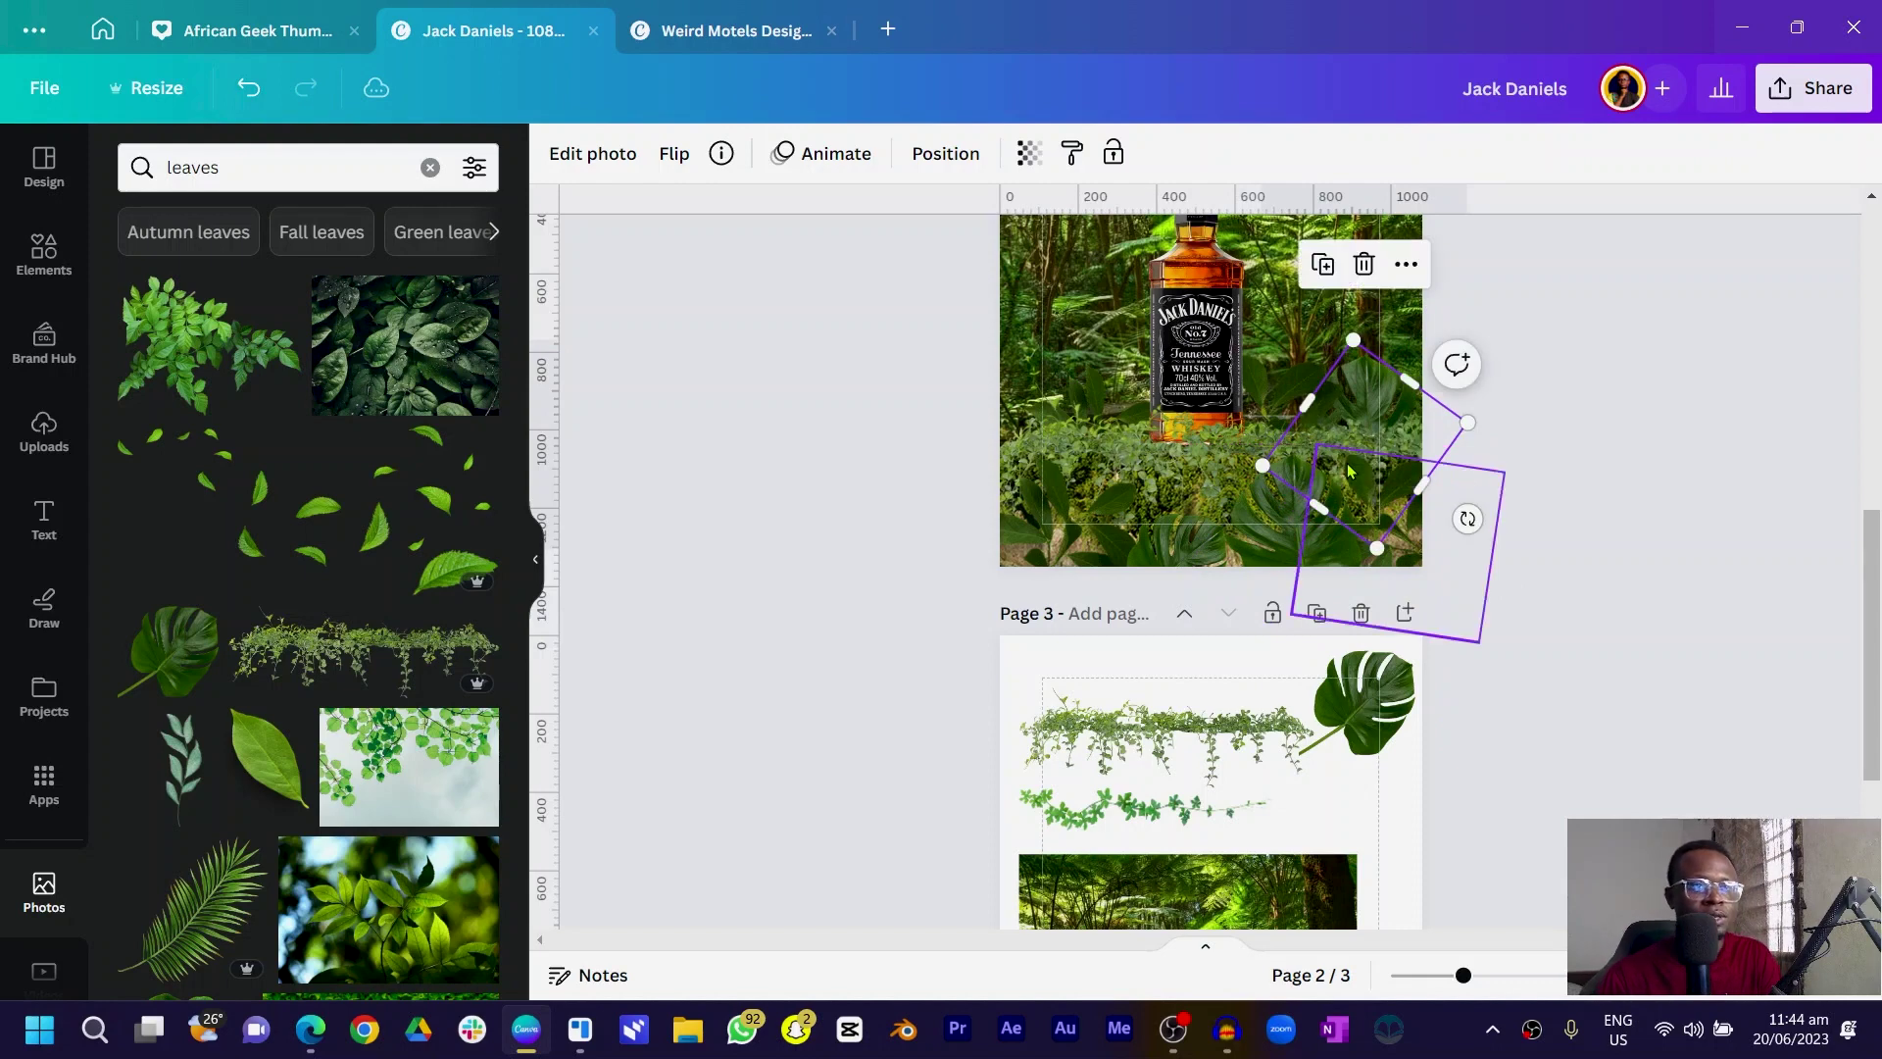
pyautogui.scroll(2, 981, 520)
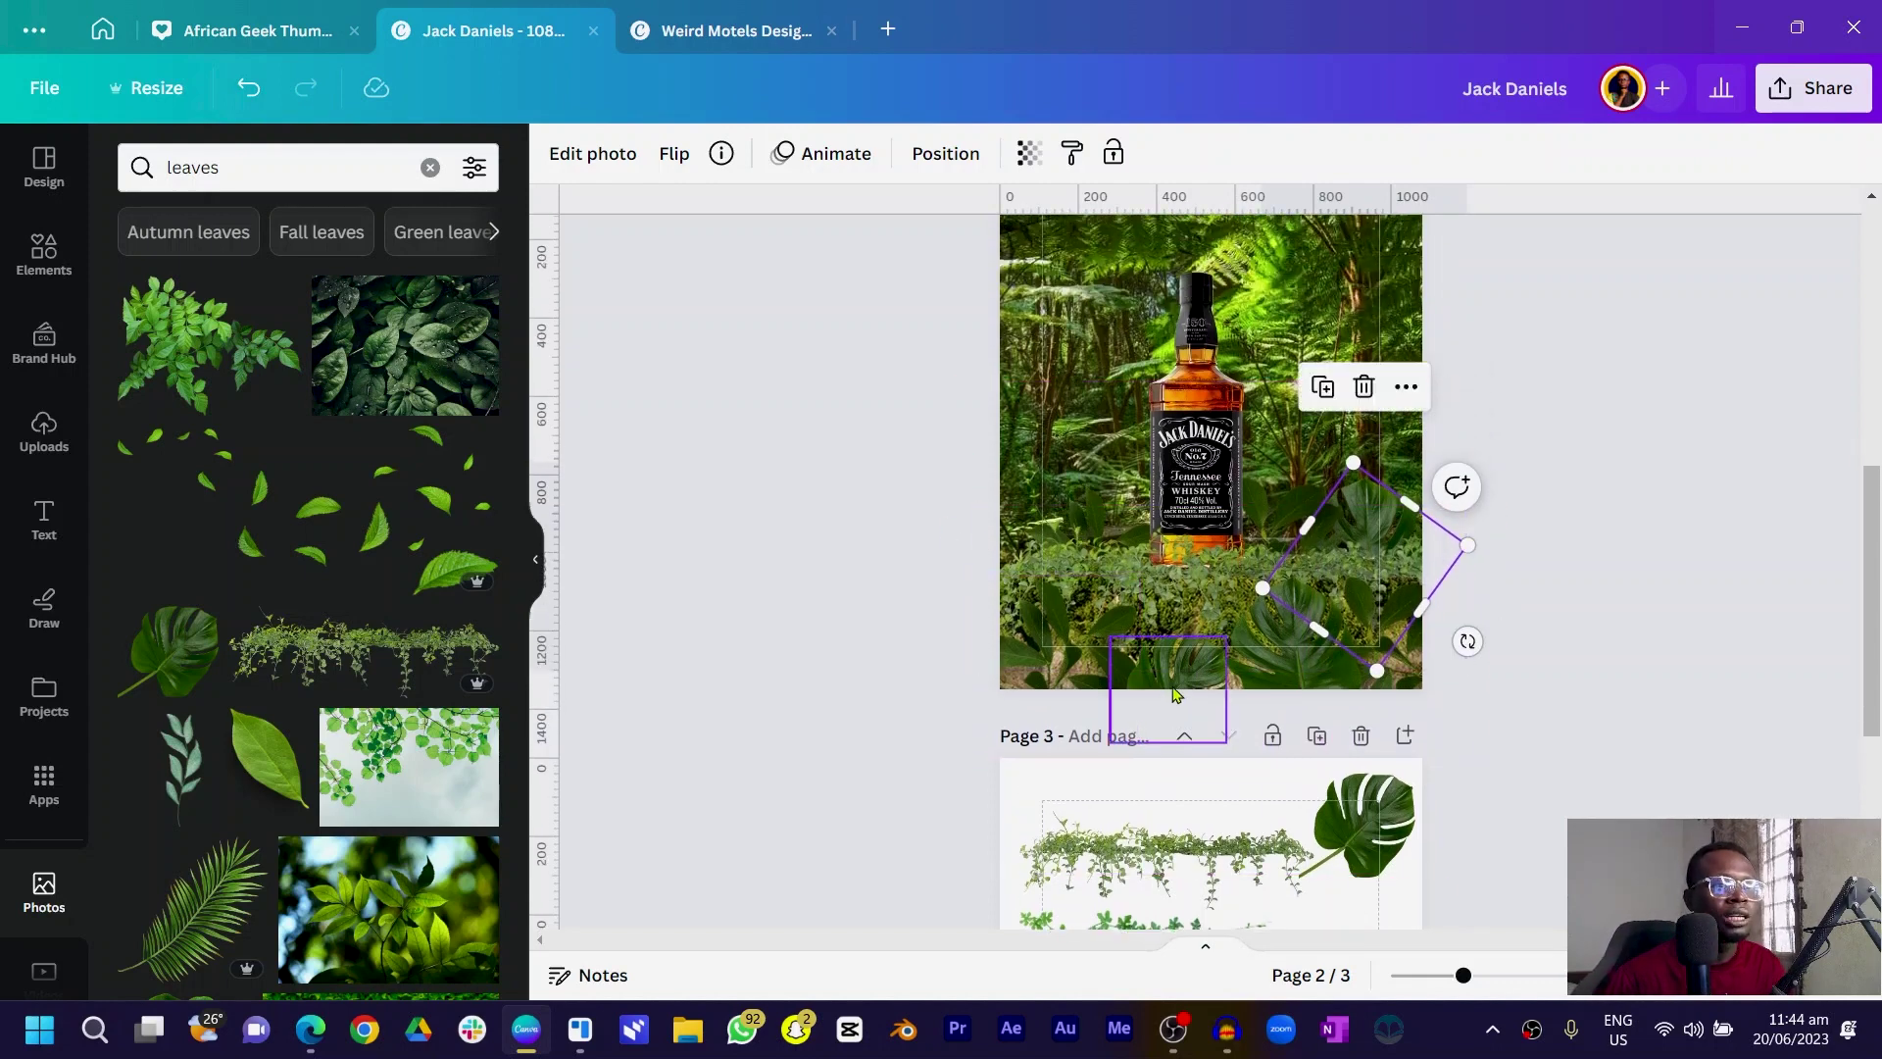
pyautogui.scroll(-2, 1177, 696)
# - Search the photo library for "vine plant"
pyautogui.click(341, 173)
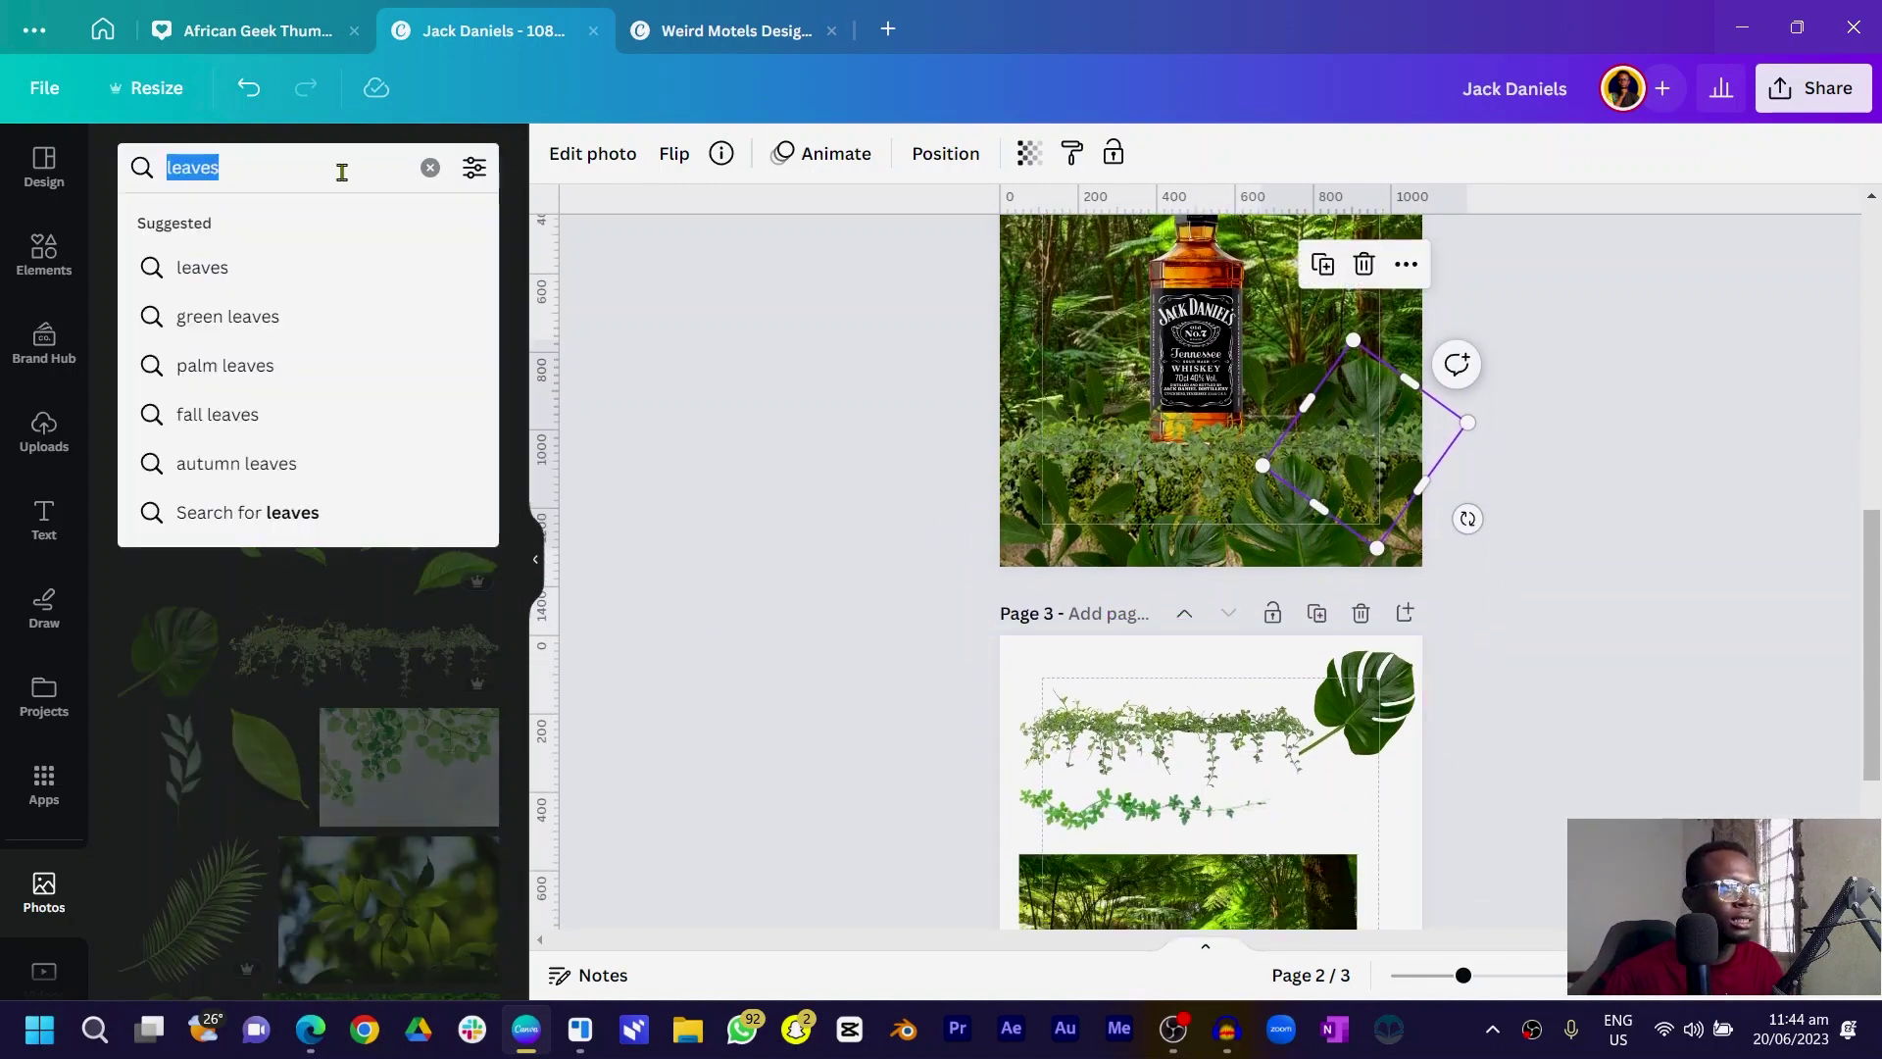
pyautogui.write('vine plan')
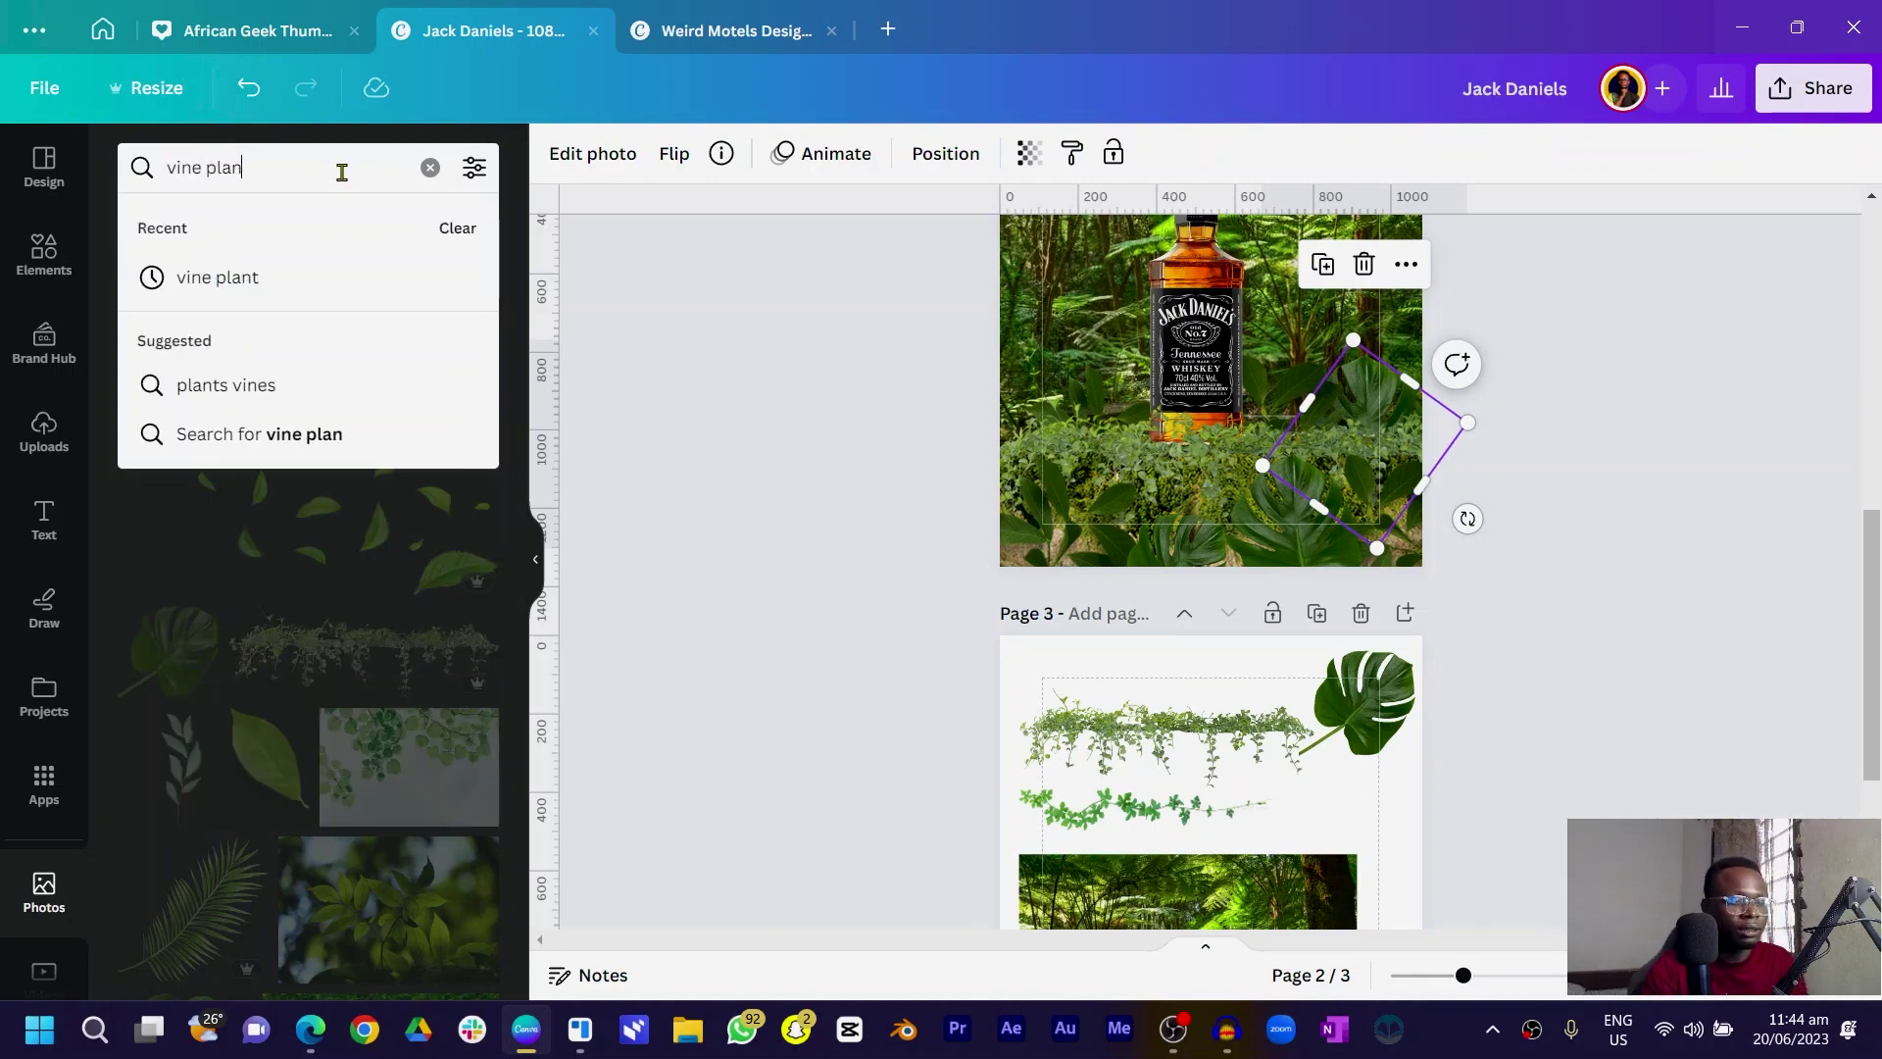
pyautogui.write('t')
pyautogui.press('Return')
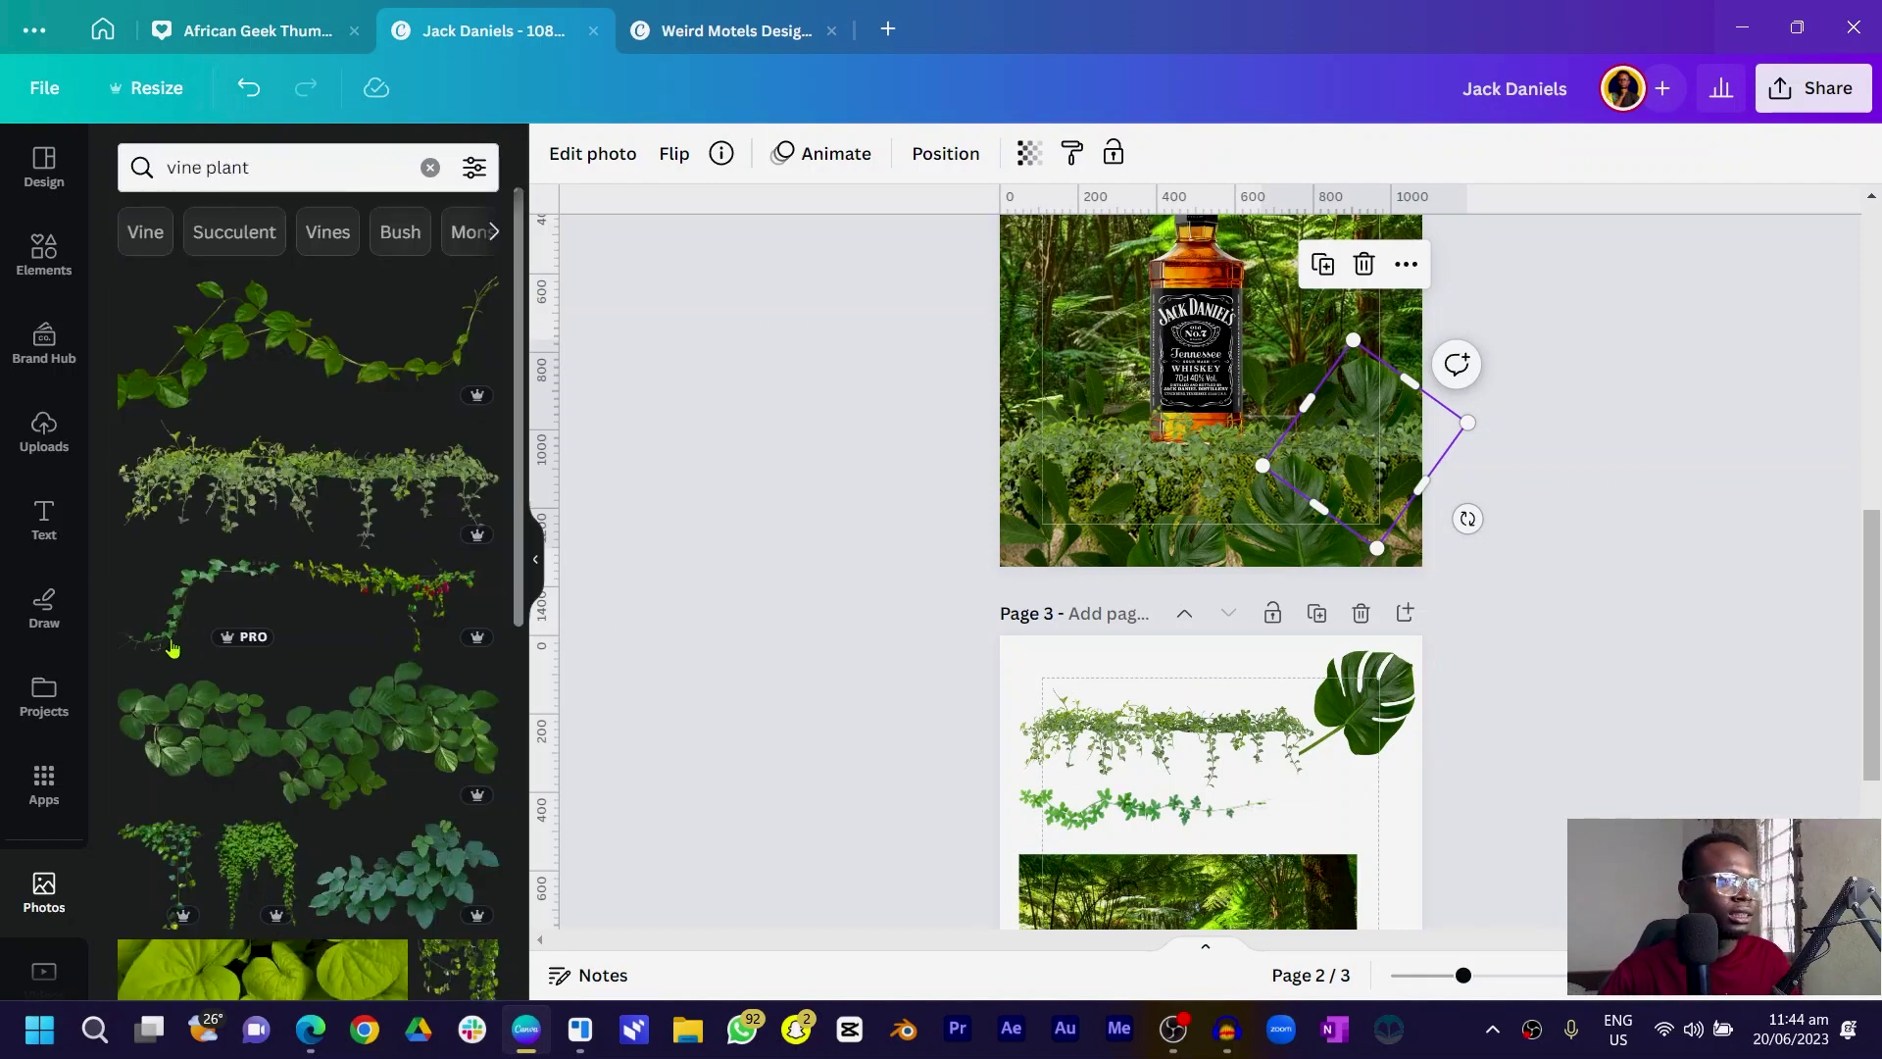
# - Add the small trailing ivy photo to page 2, rotate it to hang downward and shrink it to about the bottle's size
pyautogui.click(191, 608)
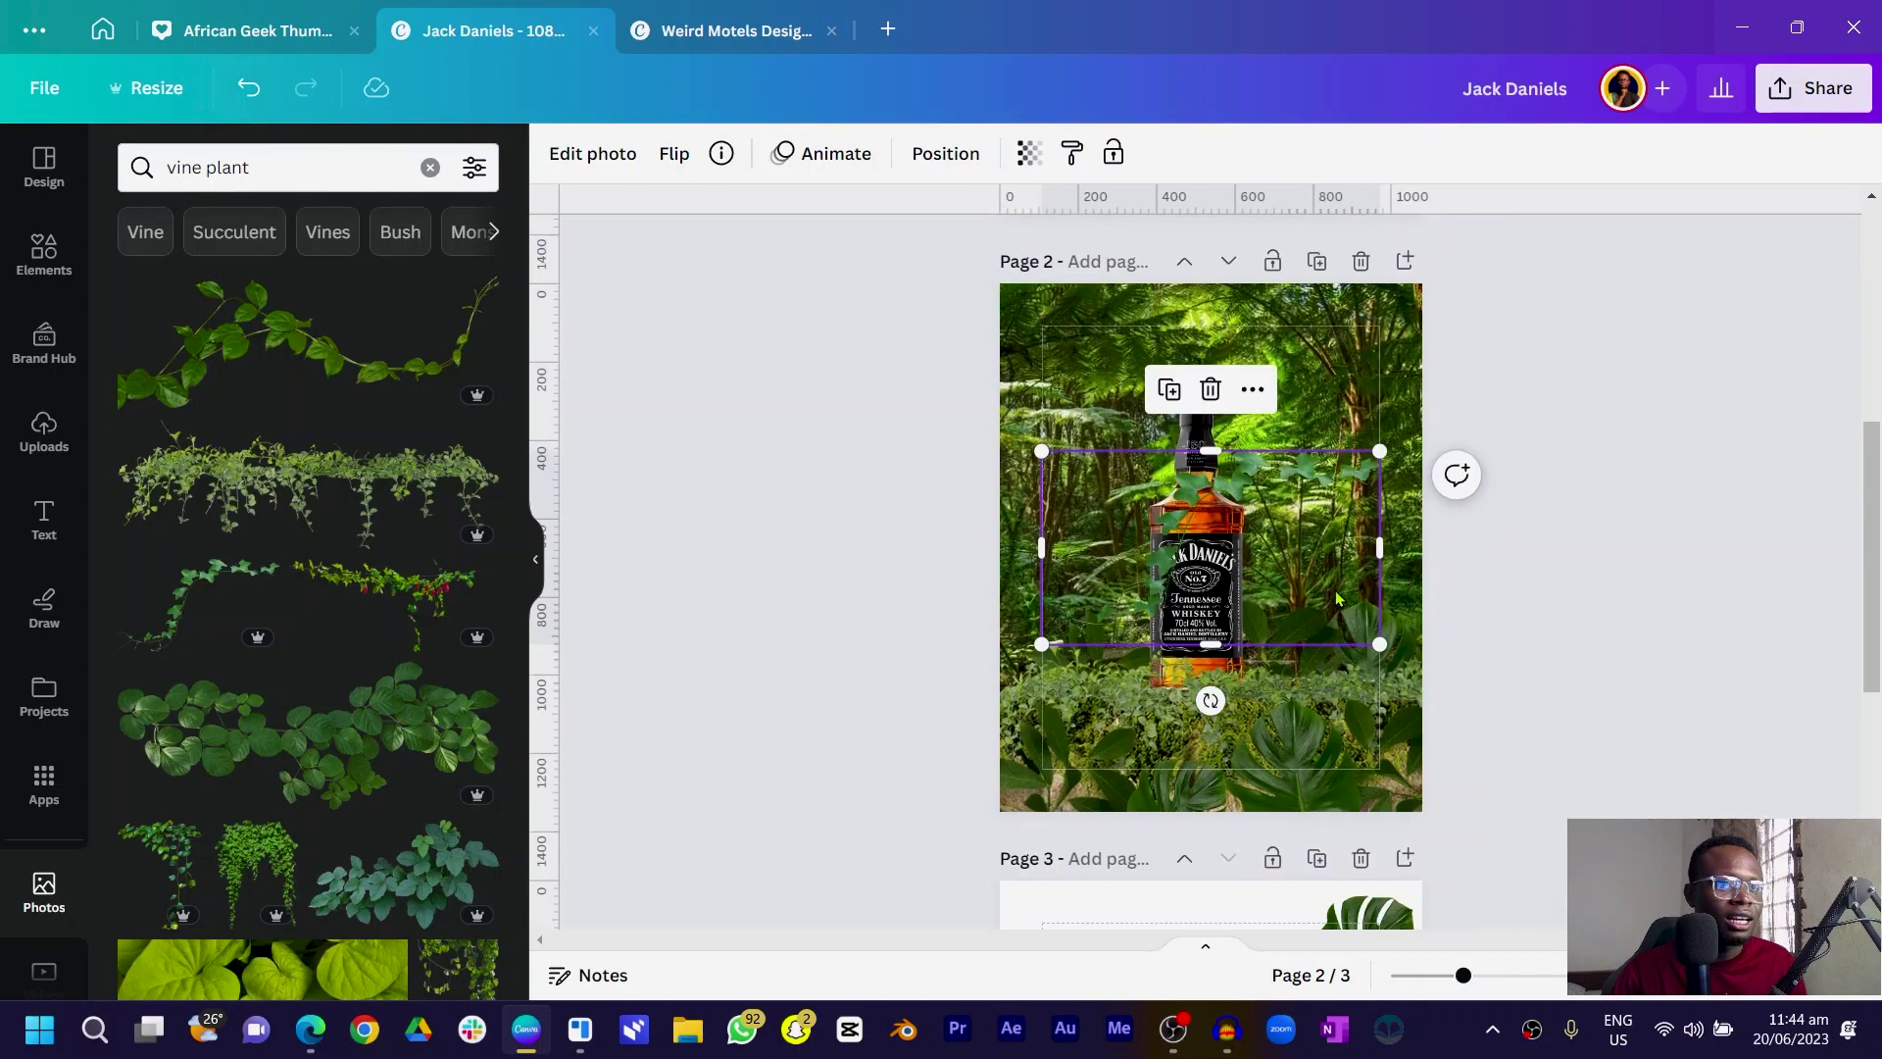
pyautogui.moveTo(1269, 635); pyautogui.dragTo(1299, 672)
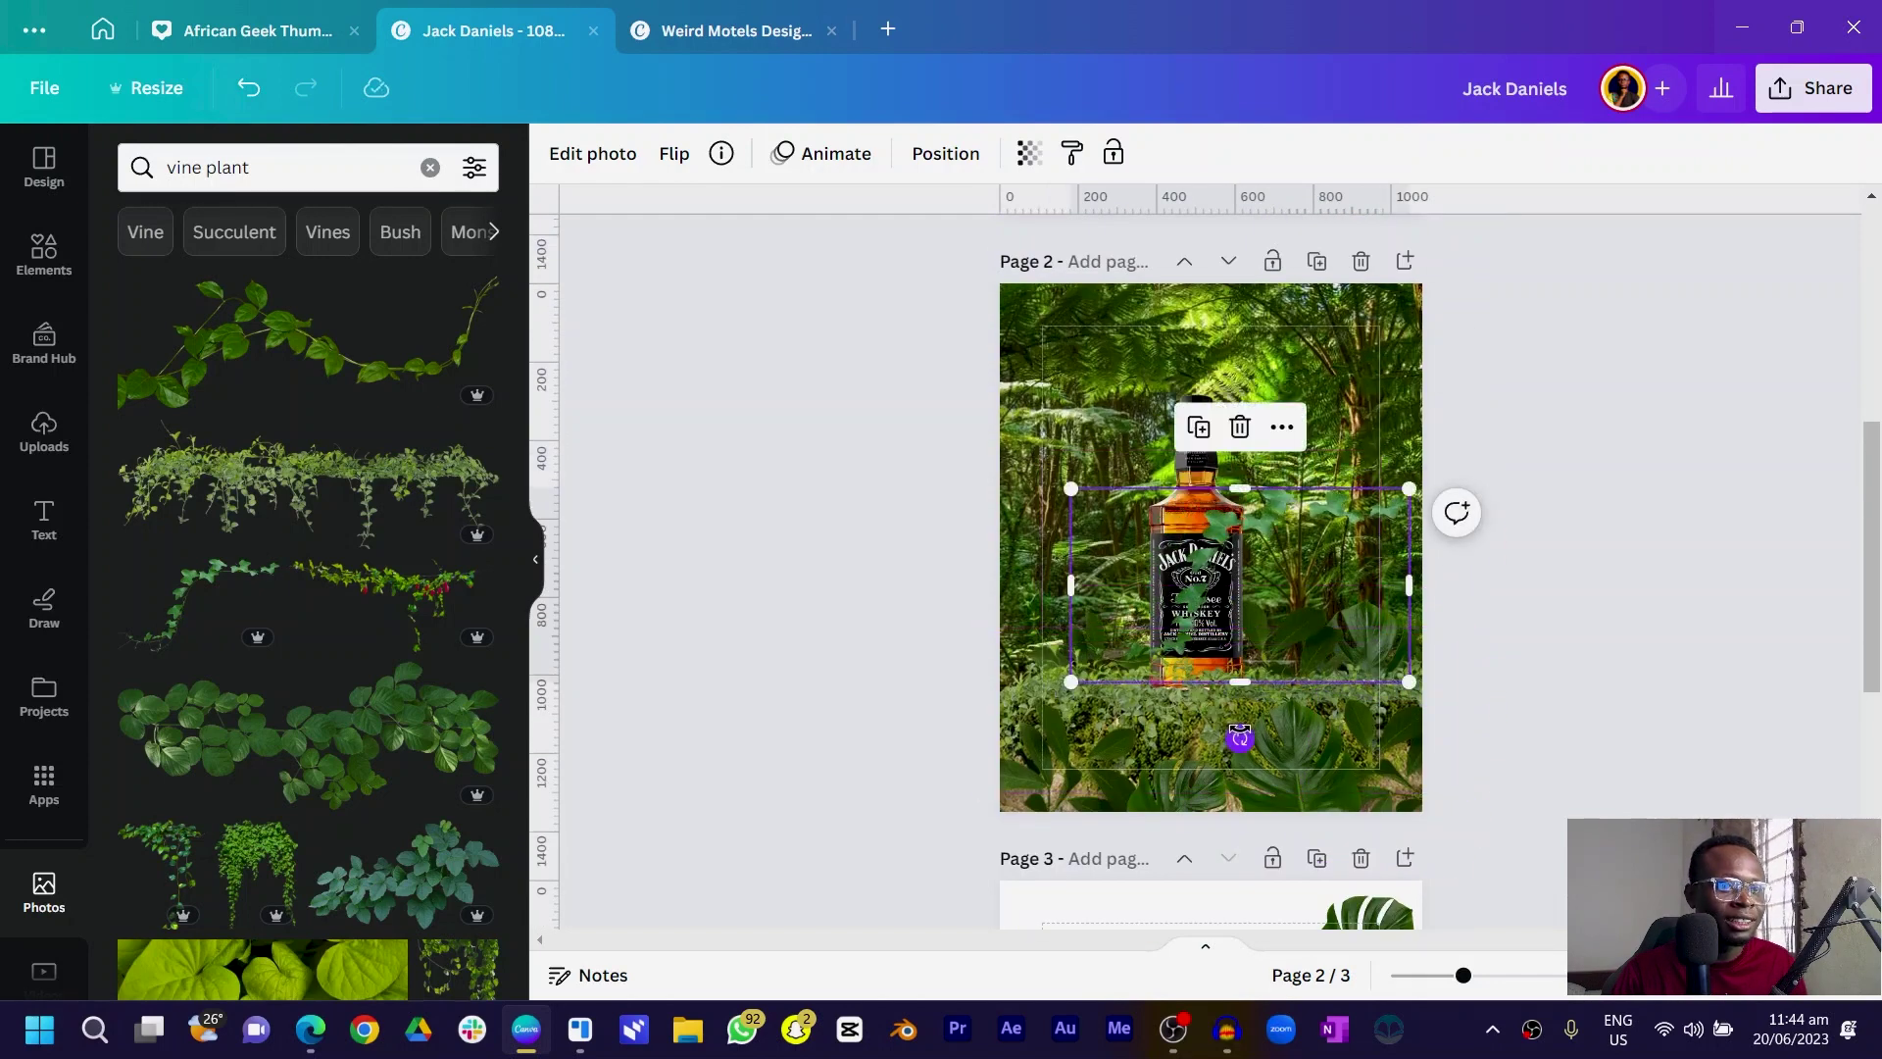
pyautogui.moveTo(1239, 735); pyautogui.dragTo(1095, 637)
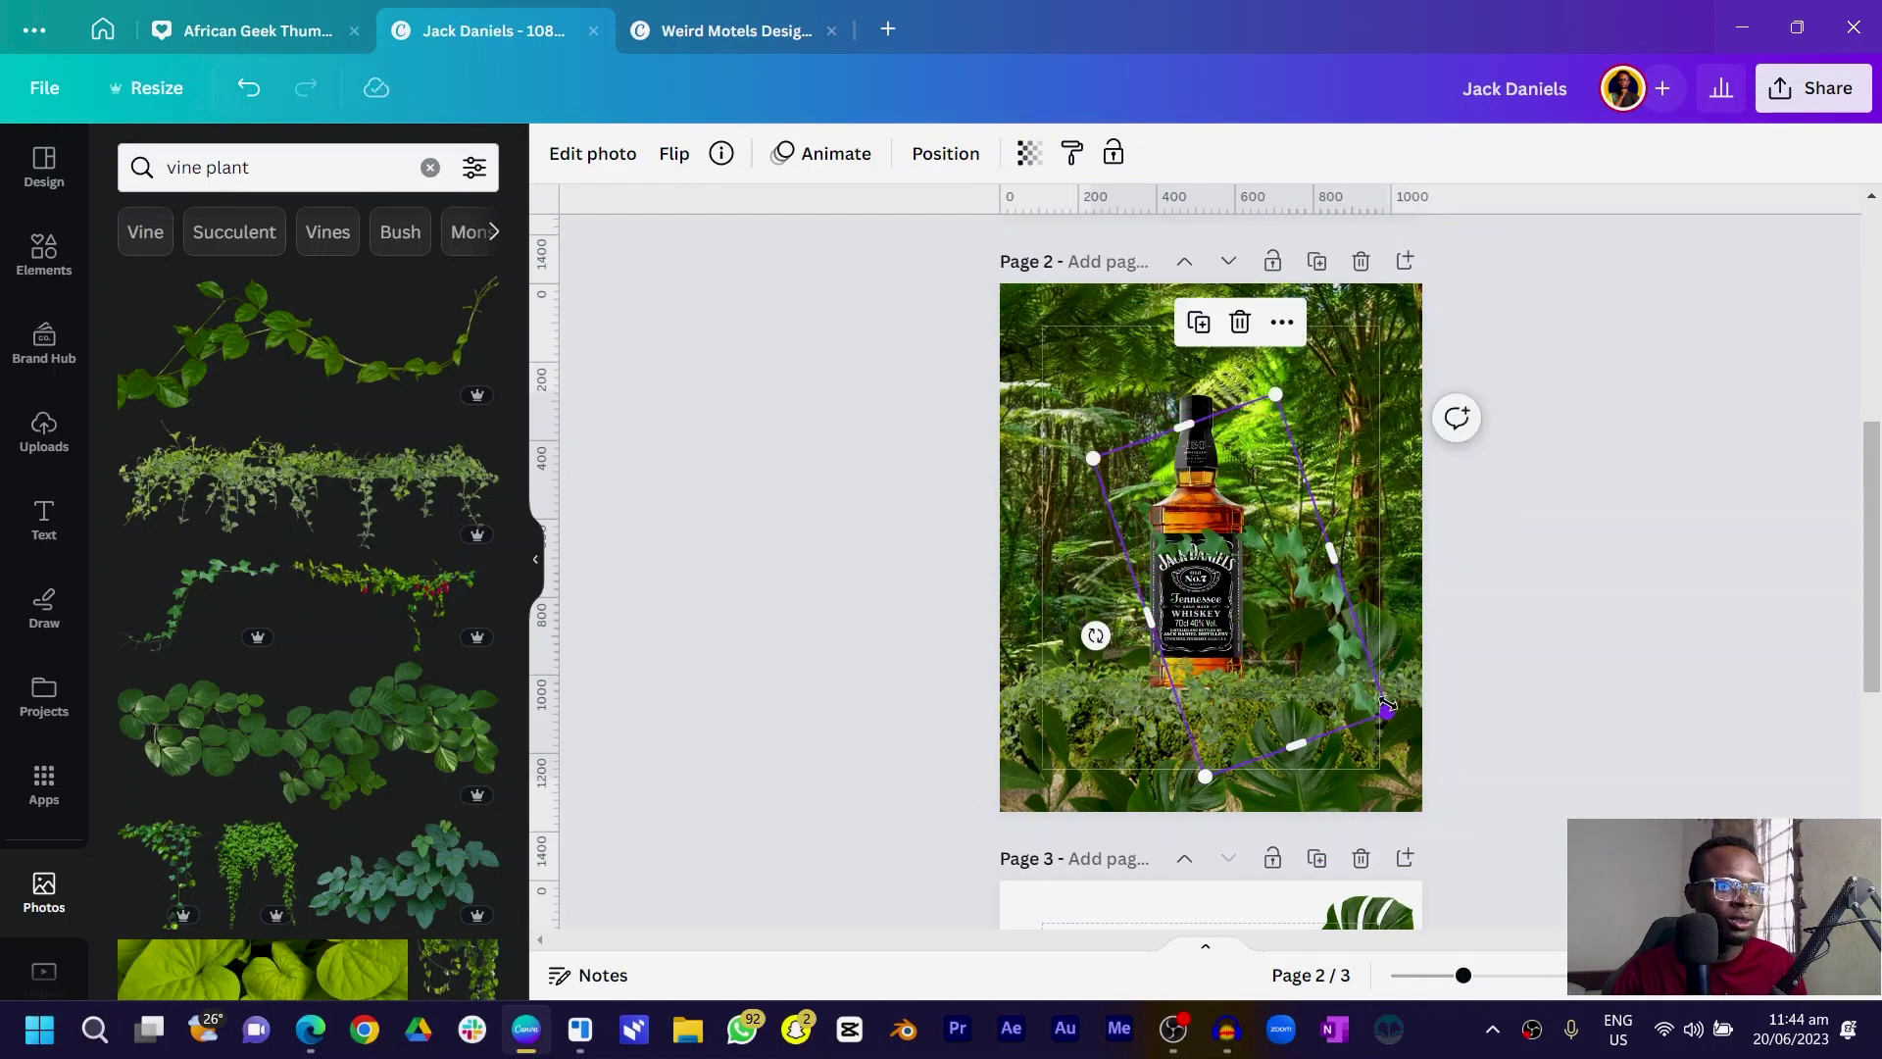
pyautogui.moveTo(1386, 704); pyautogui.dragTo(1276, 645)
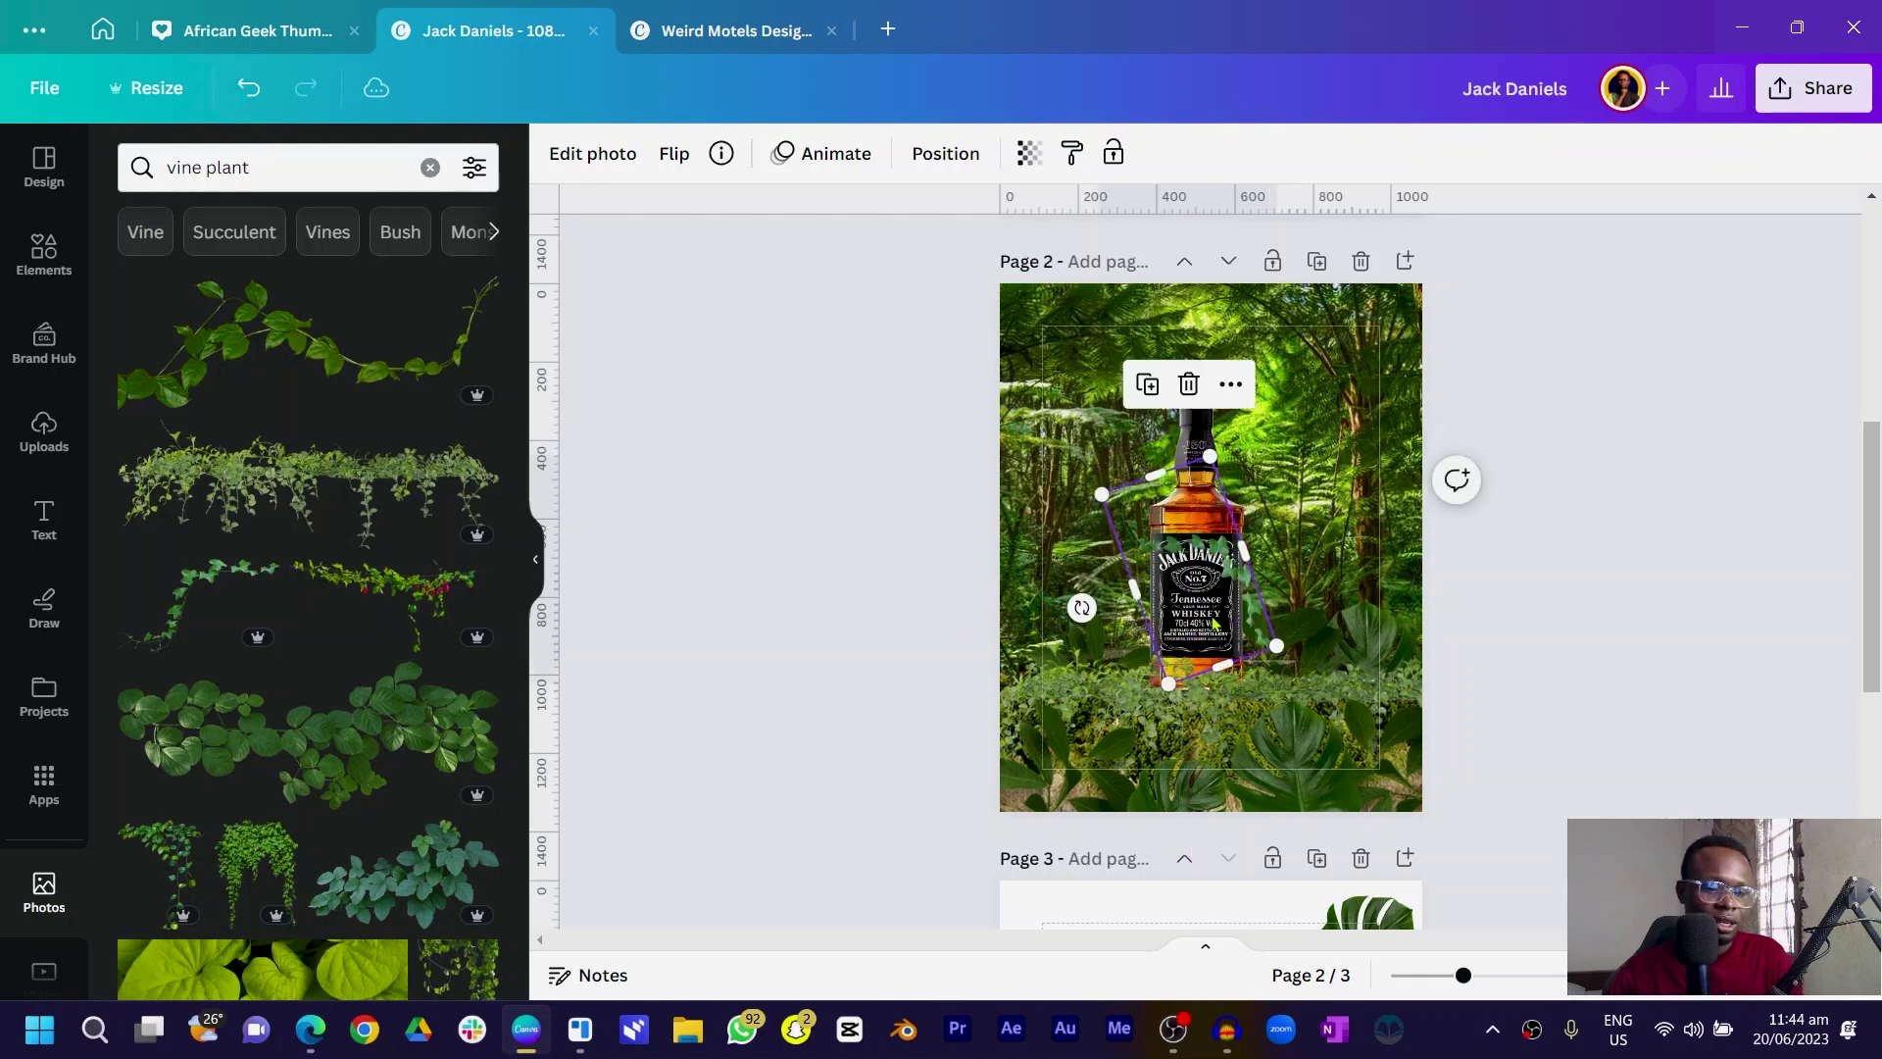
# - Fine-tune the ivy's rotation and position so it drapes across the bottle's shoulder and down the right edge of the label
pyautogui.keyDown('ctrl'); pyautogui.scroll(5, 1214, 622); pyautogui.keyUp('ctrl')
pyautogui.moveTo(978, 648); pyautogui.dragTo(966, 606)
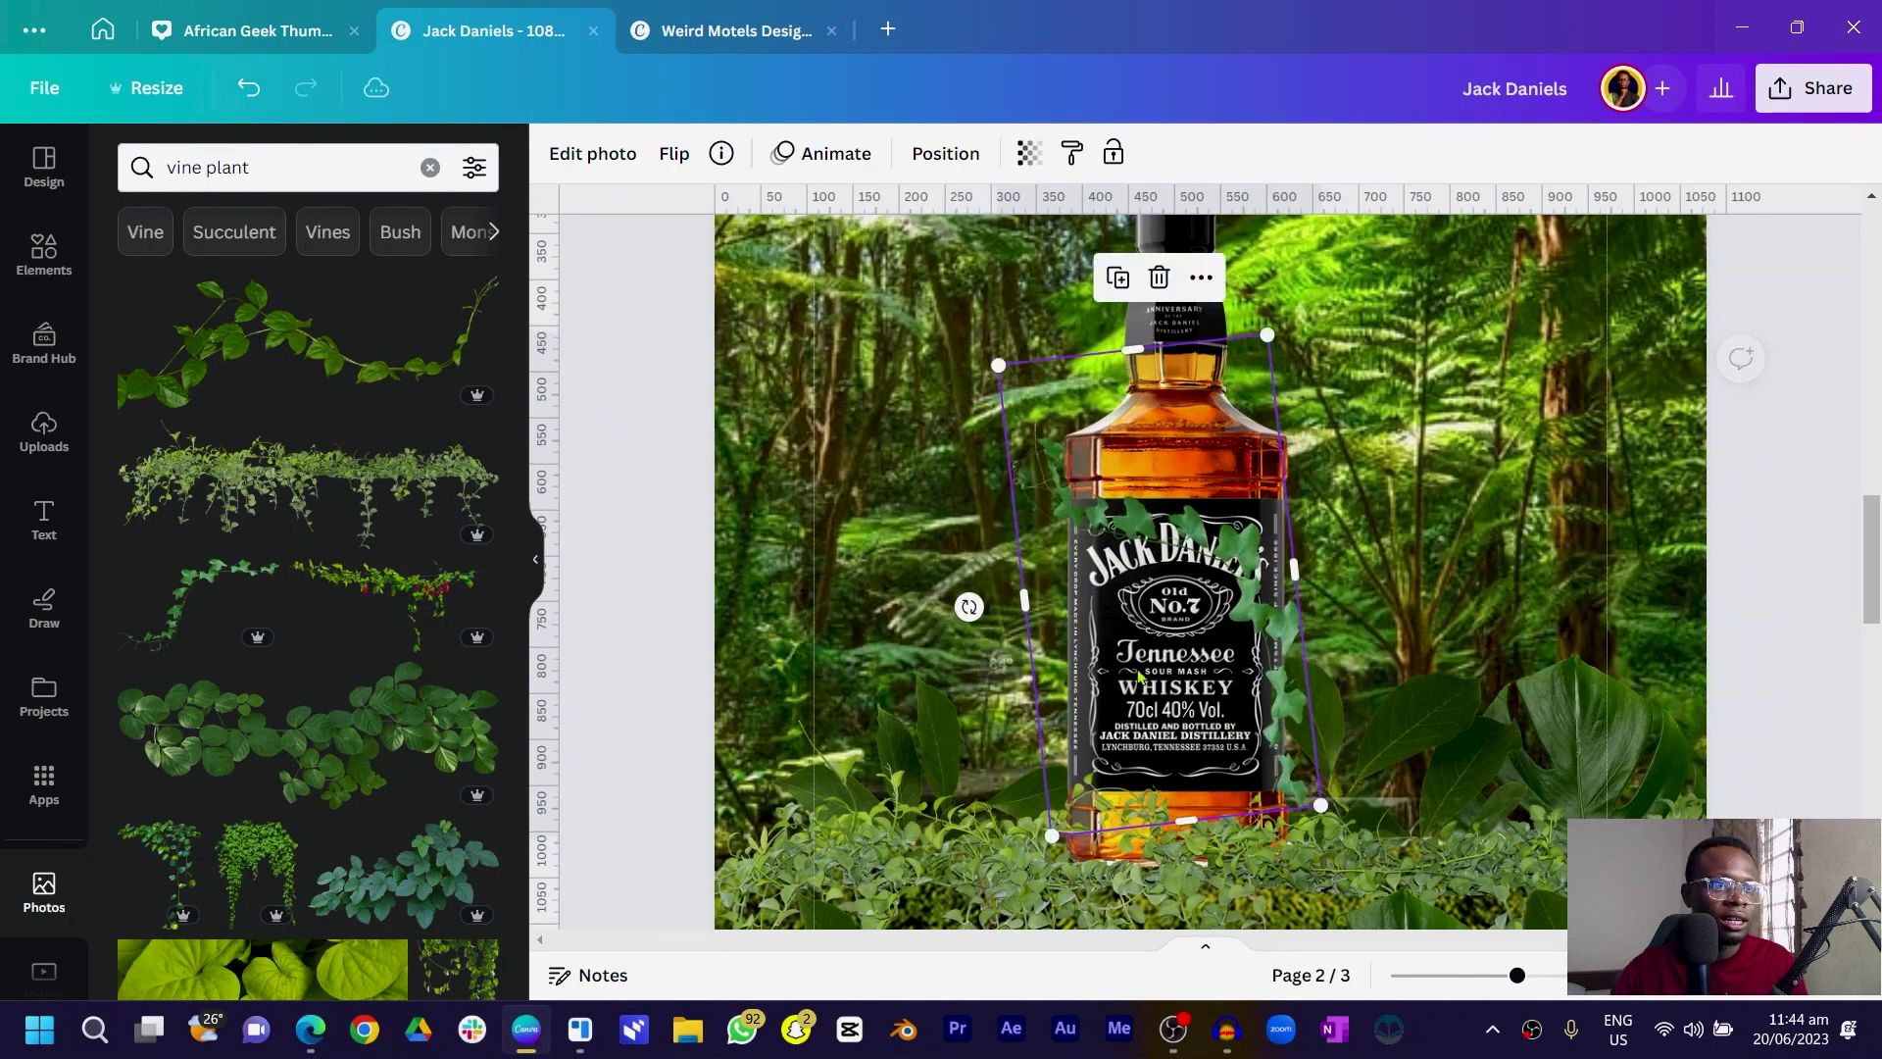
pyautogui.moveTo(1170, 663); pyautogui.dragTo(1203, 643)
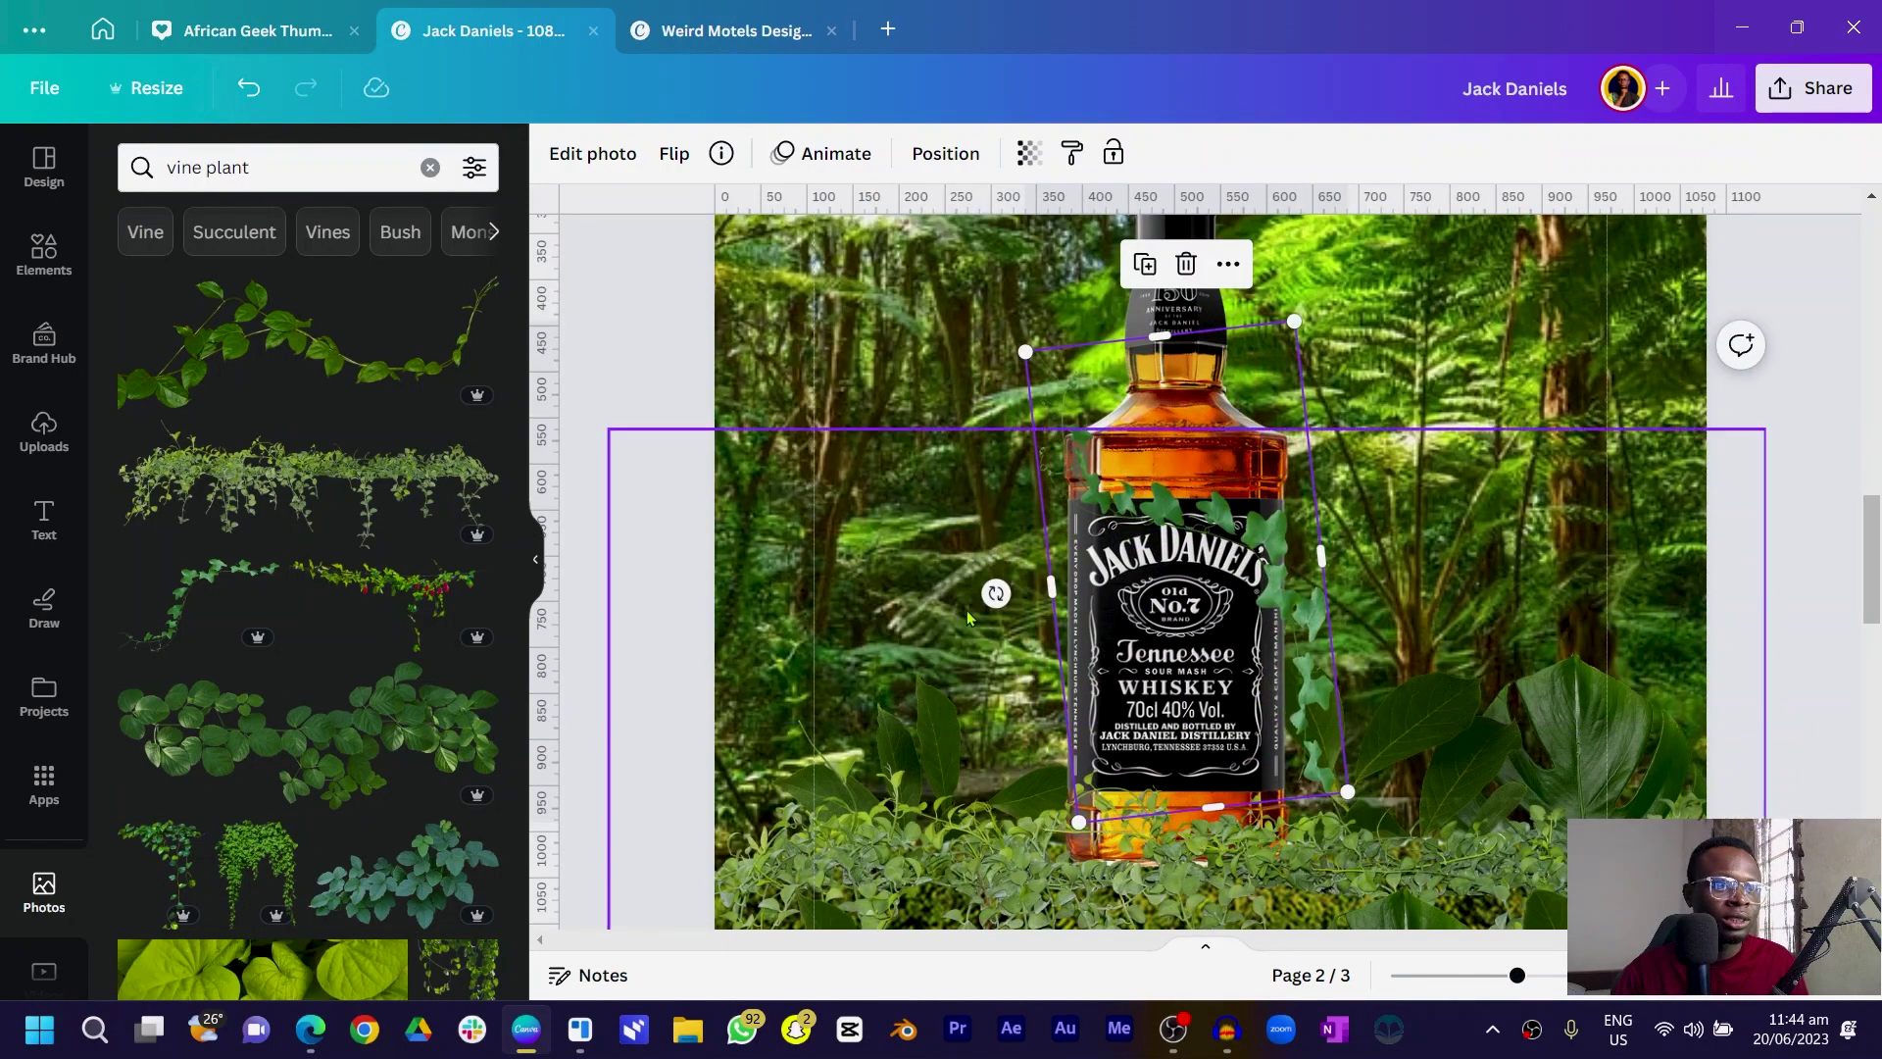
pyautogui.moveTo(988, 588); pyautogui.dragTo(988, 576)
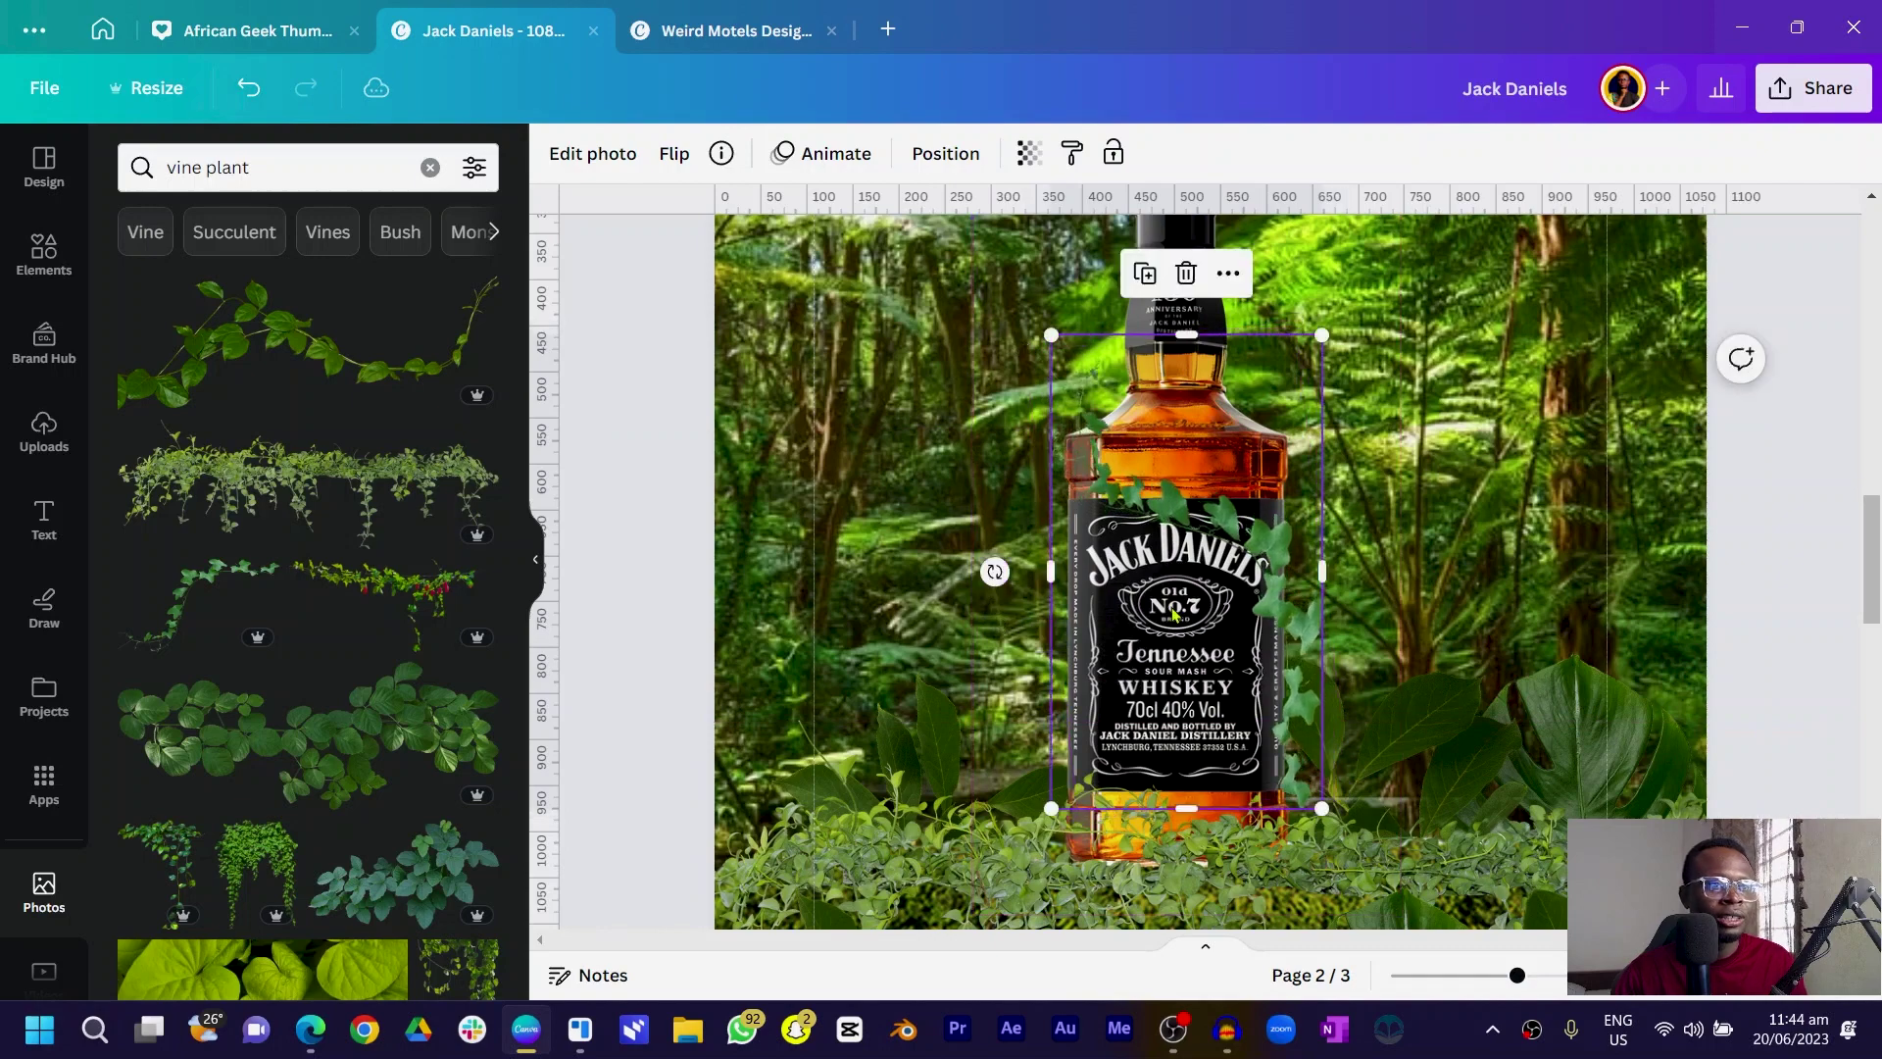
pyautogui.moveTo(1194, 600); pyautogui.dragTo(1179, 601)
pyautogui.scroll(-3, 865, 522)
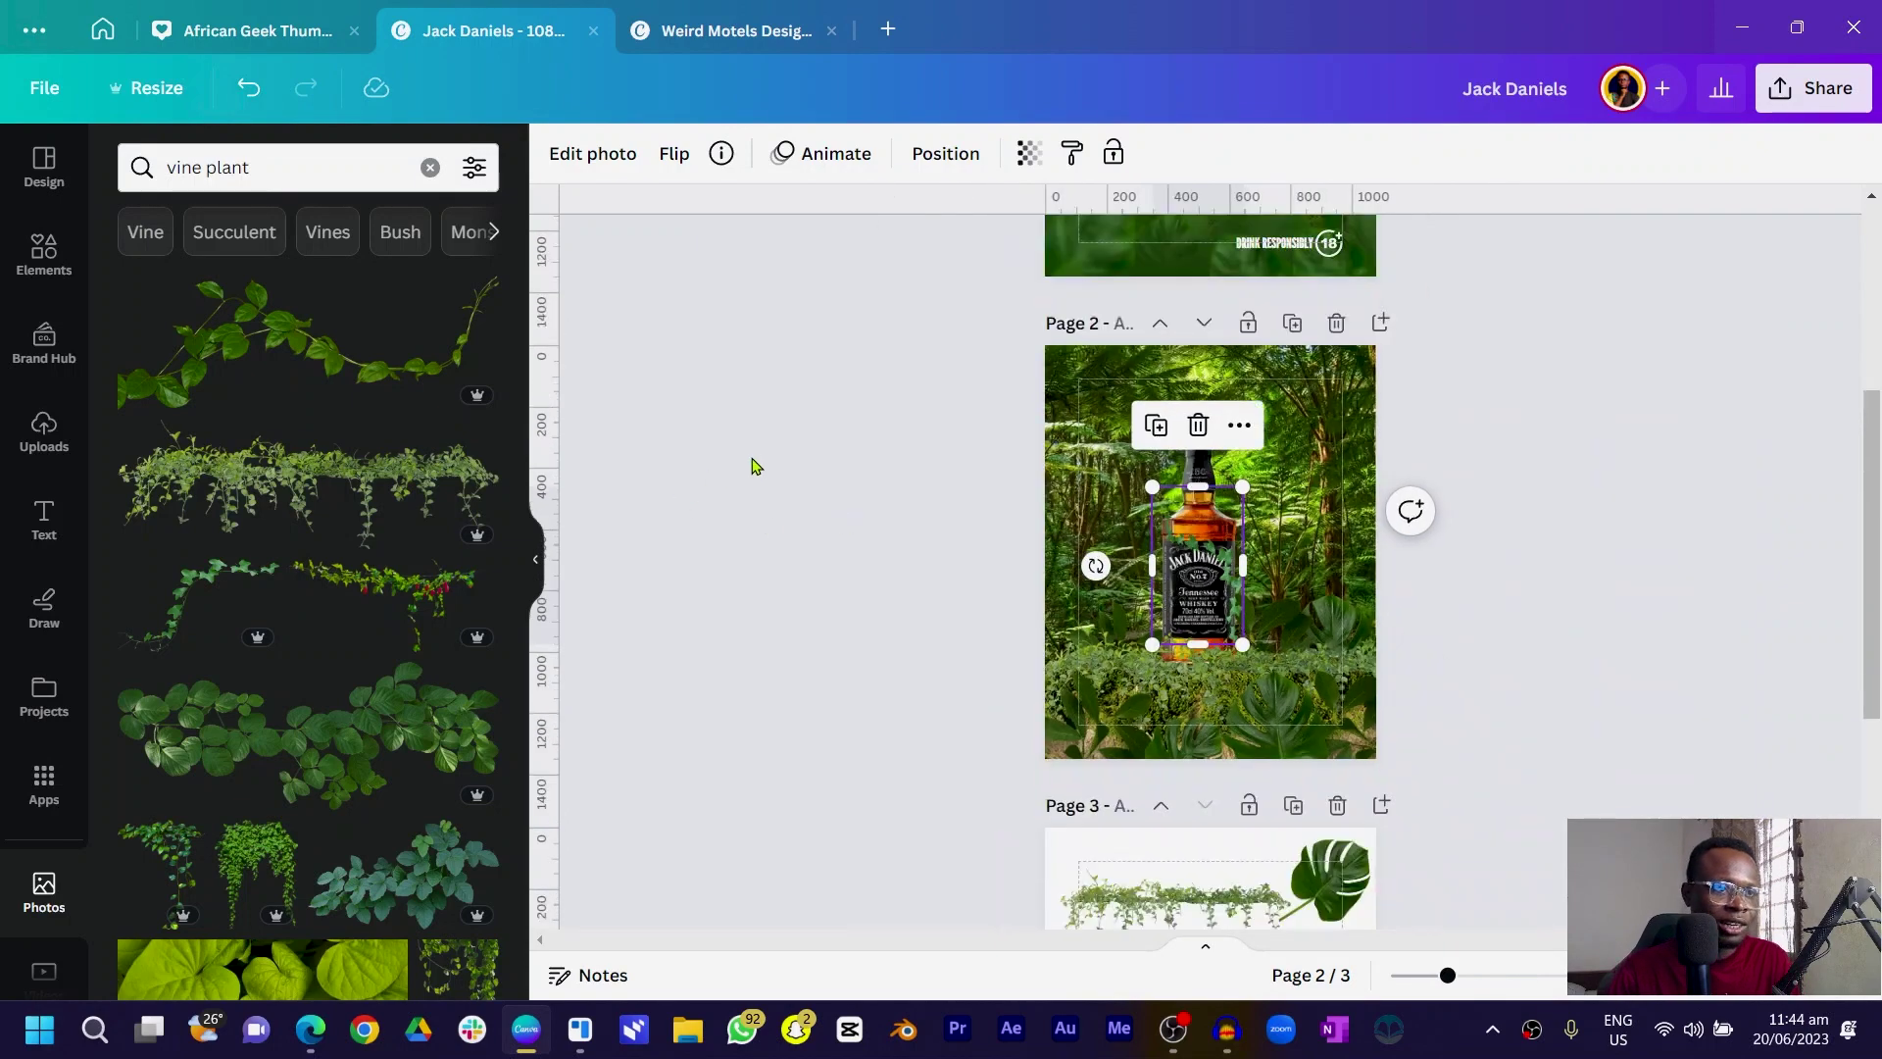
pyautogui.scroll(1, 737, 485)
pyautogui.scroll(-2, 784, 539)
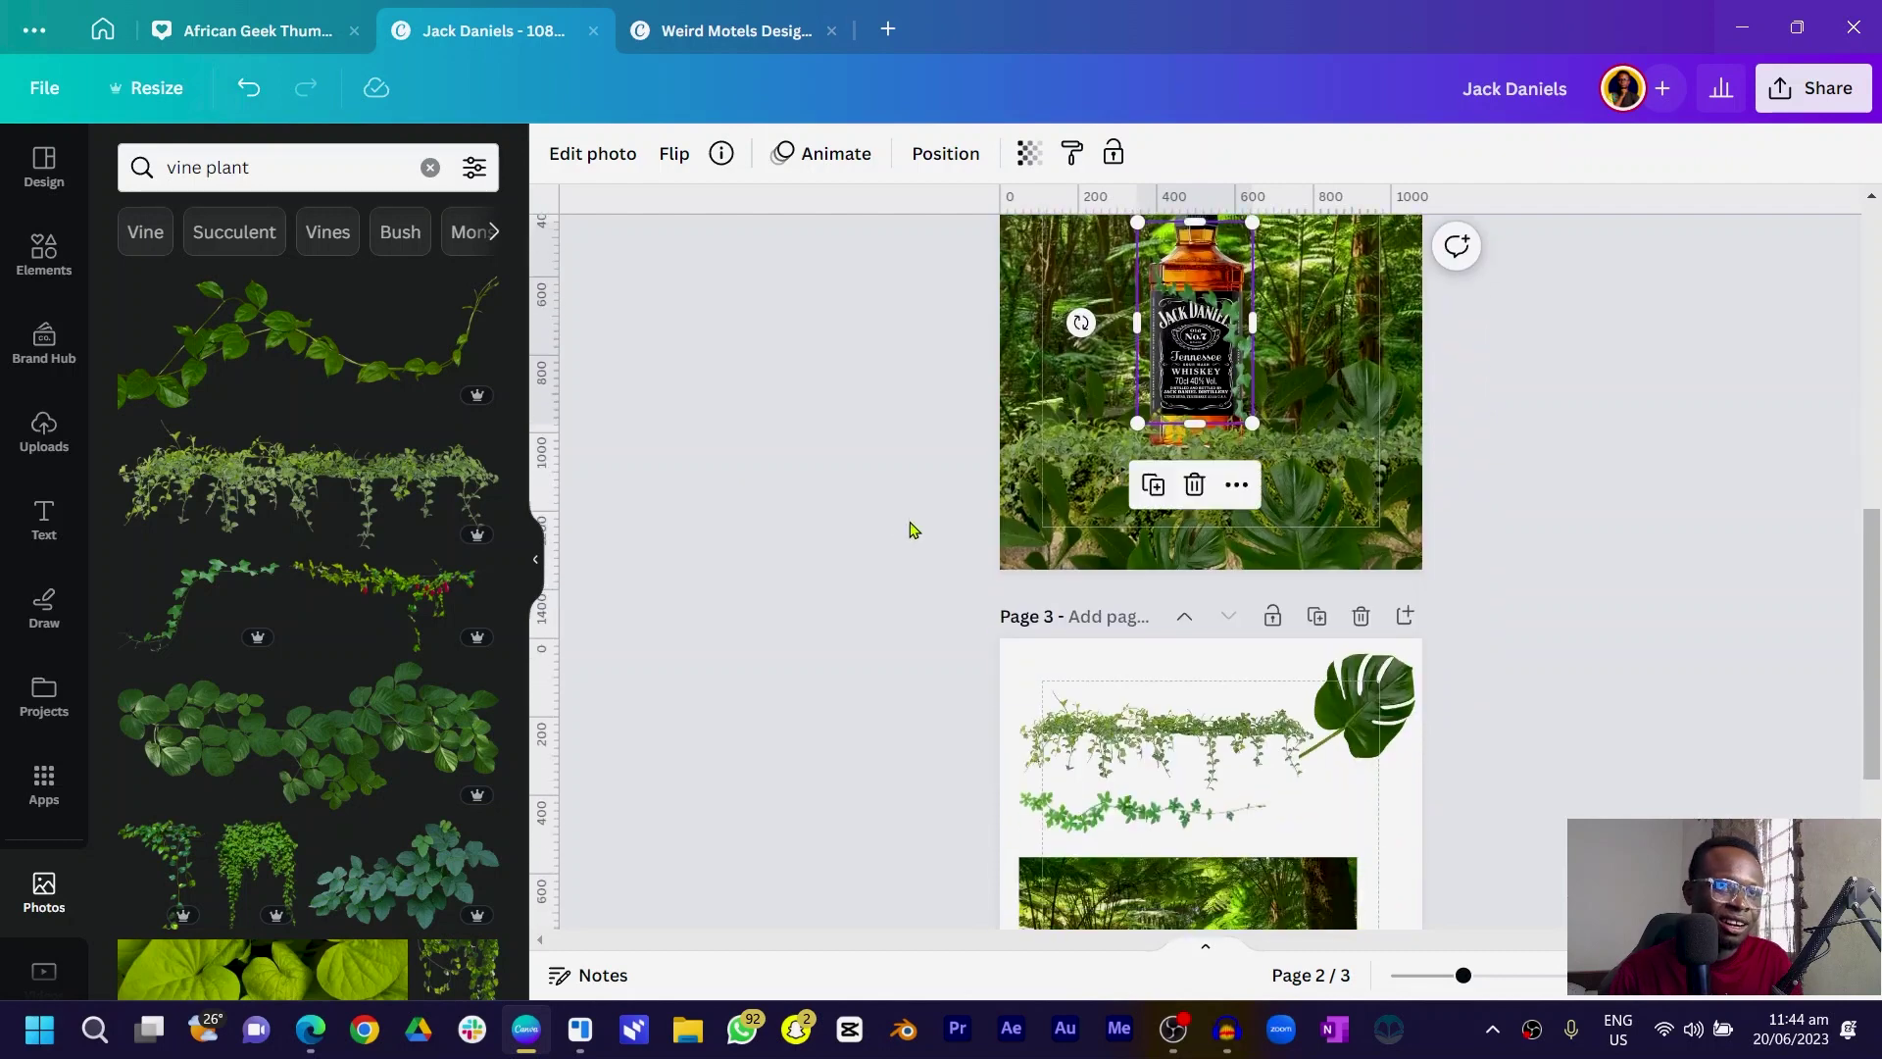
# - Delete page 3 with the spare poster elements
pyautogui.click(797, 489)
pyautogui.scroll(-1, 1166, 691)
pyautogui.scroll(-1, 1209, 771)
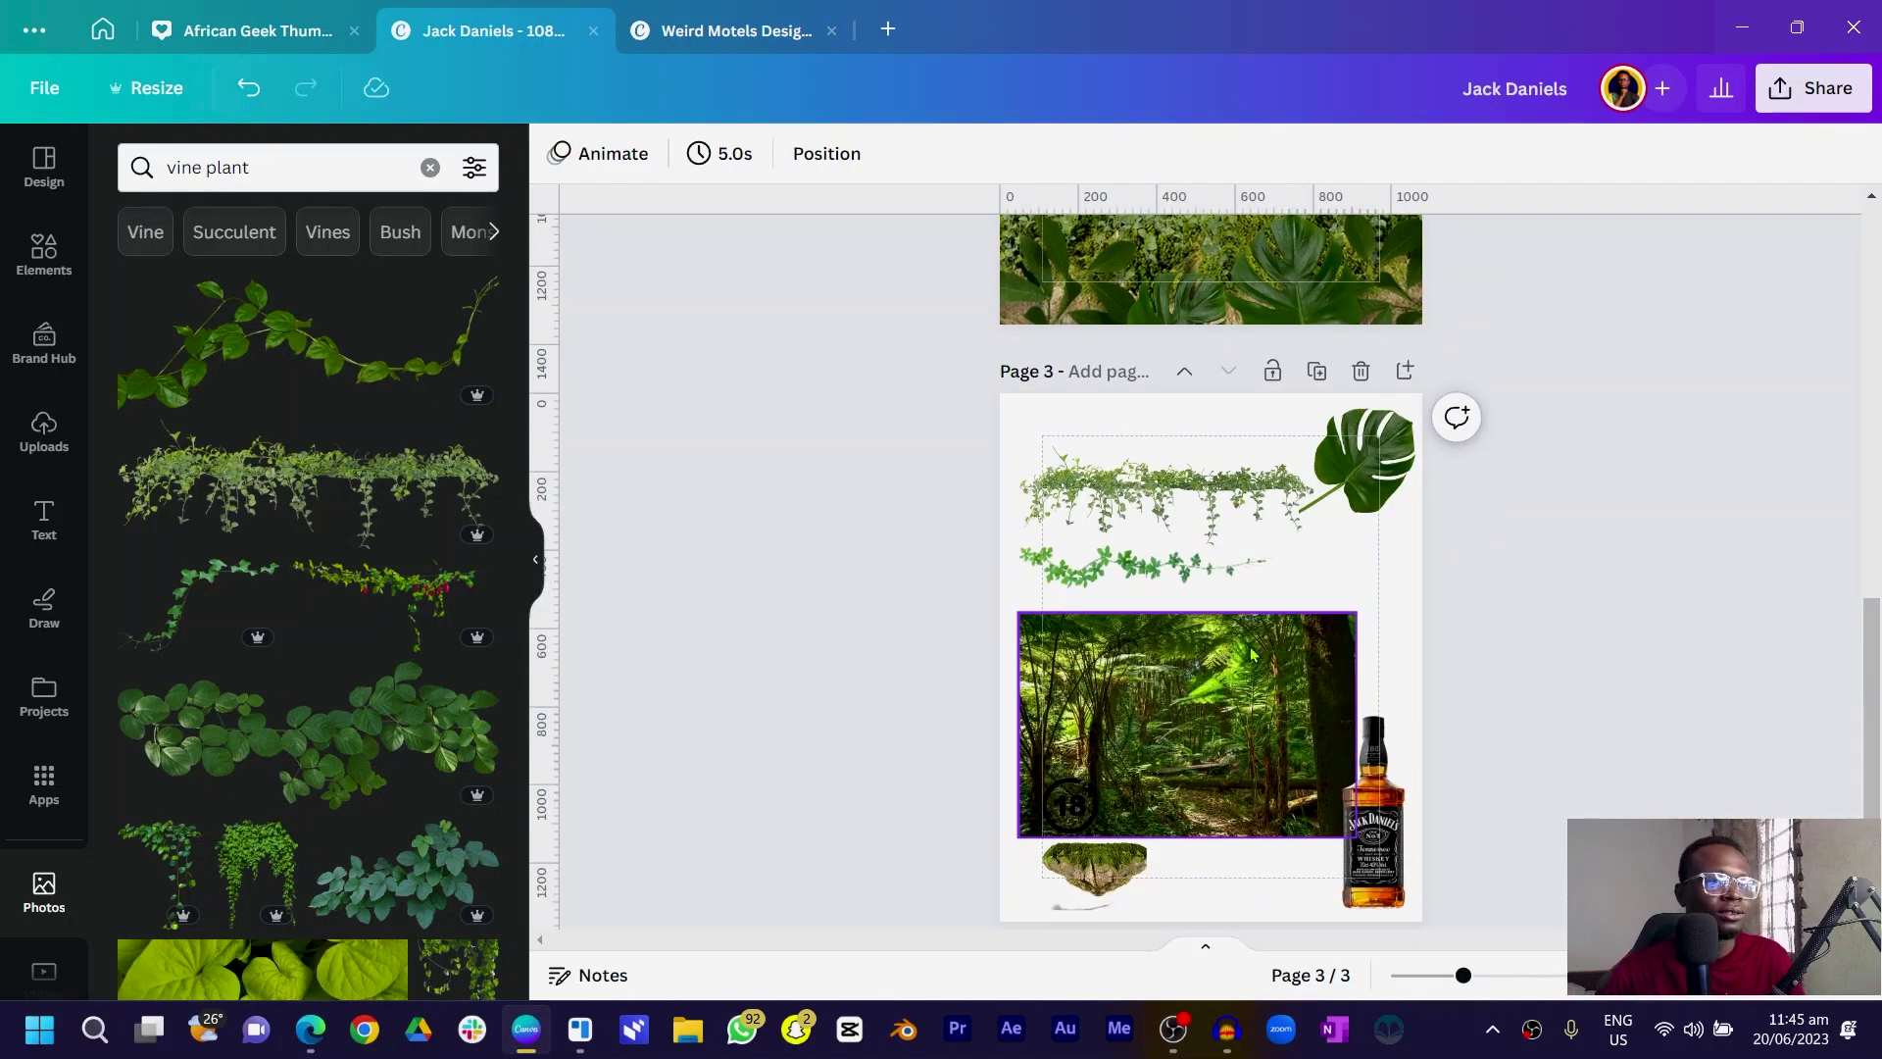
pyautogui.click(1361, 371)
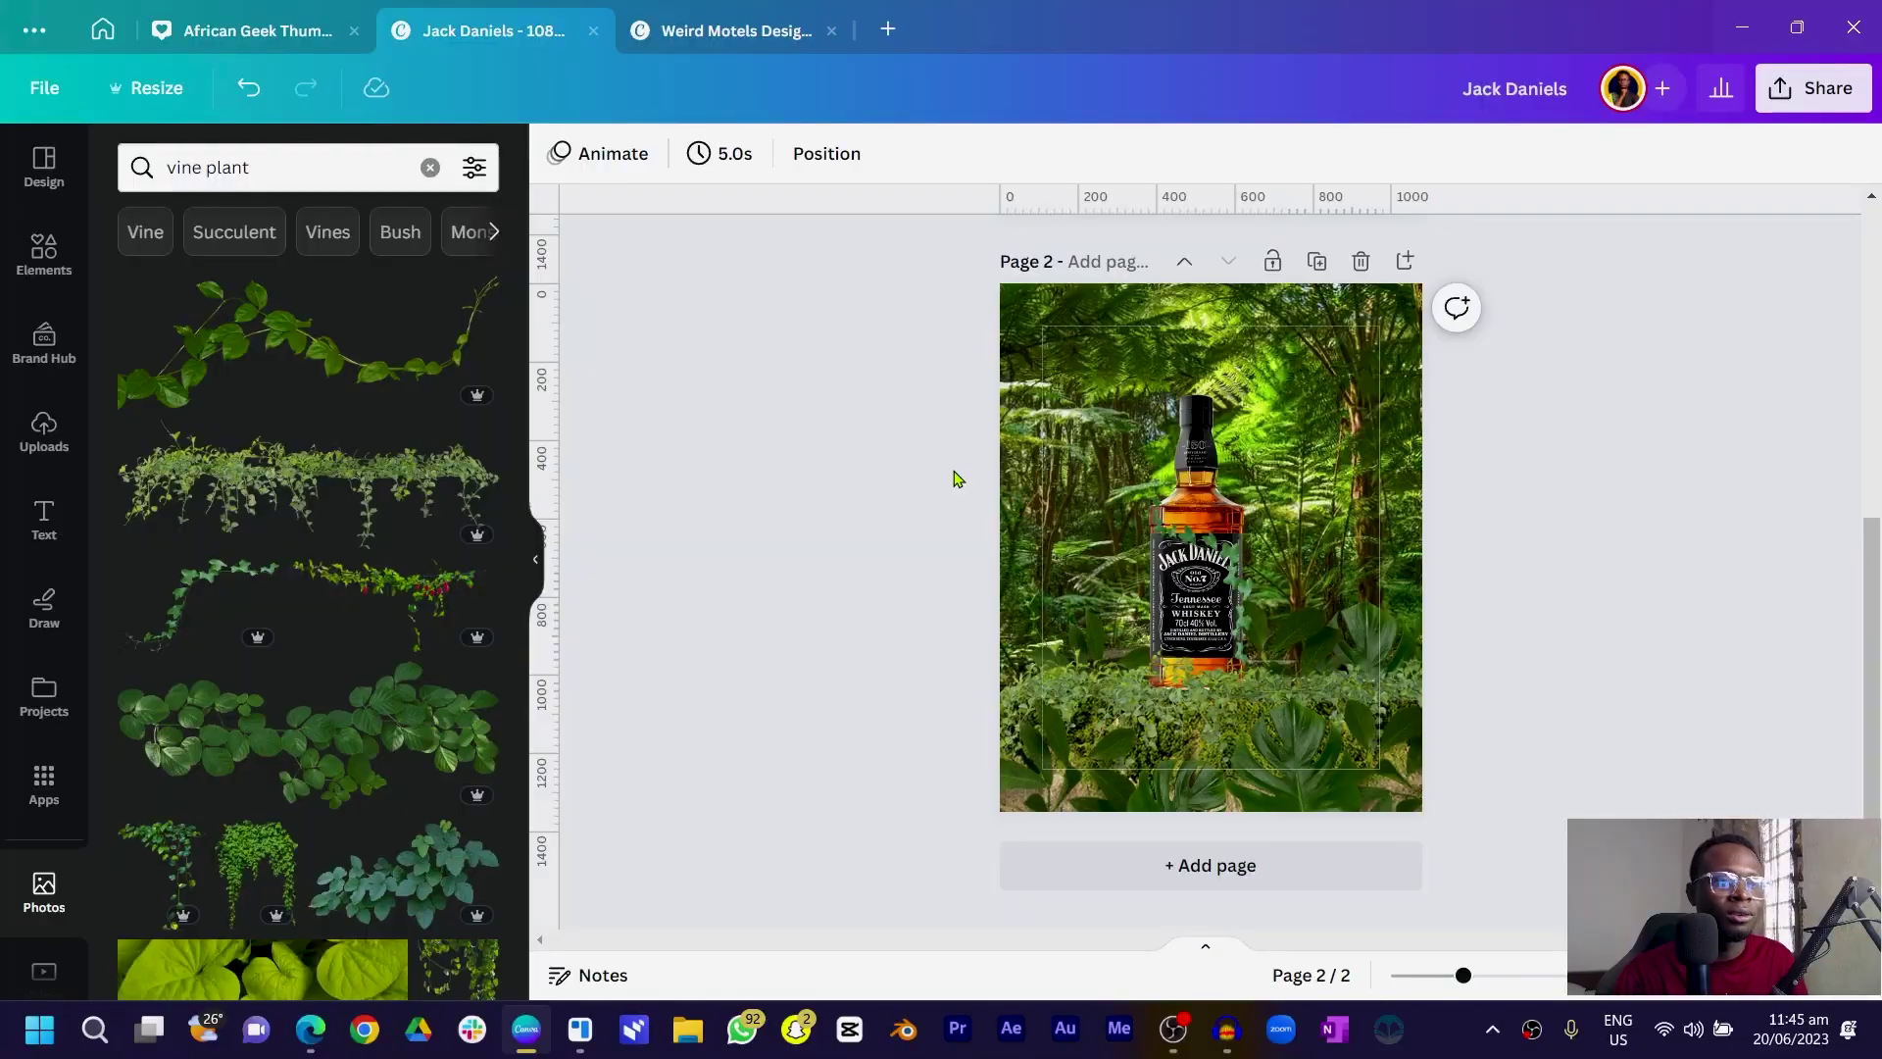
# - Set the jungle background photo's tint to -54 and its temperature to 32
pyautogui.click(1388, 369)
pyautogui.click(647, 157)
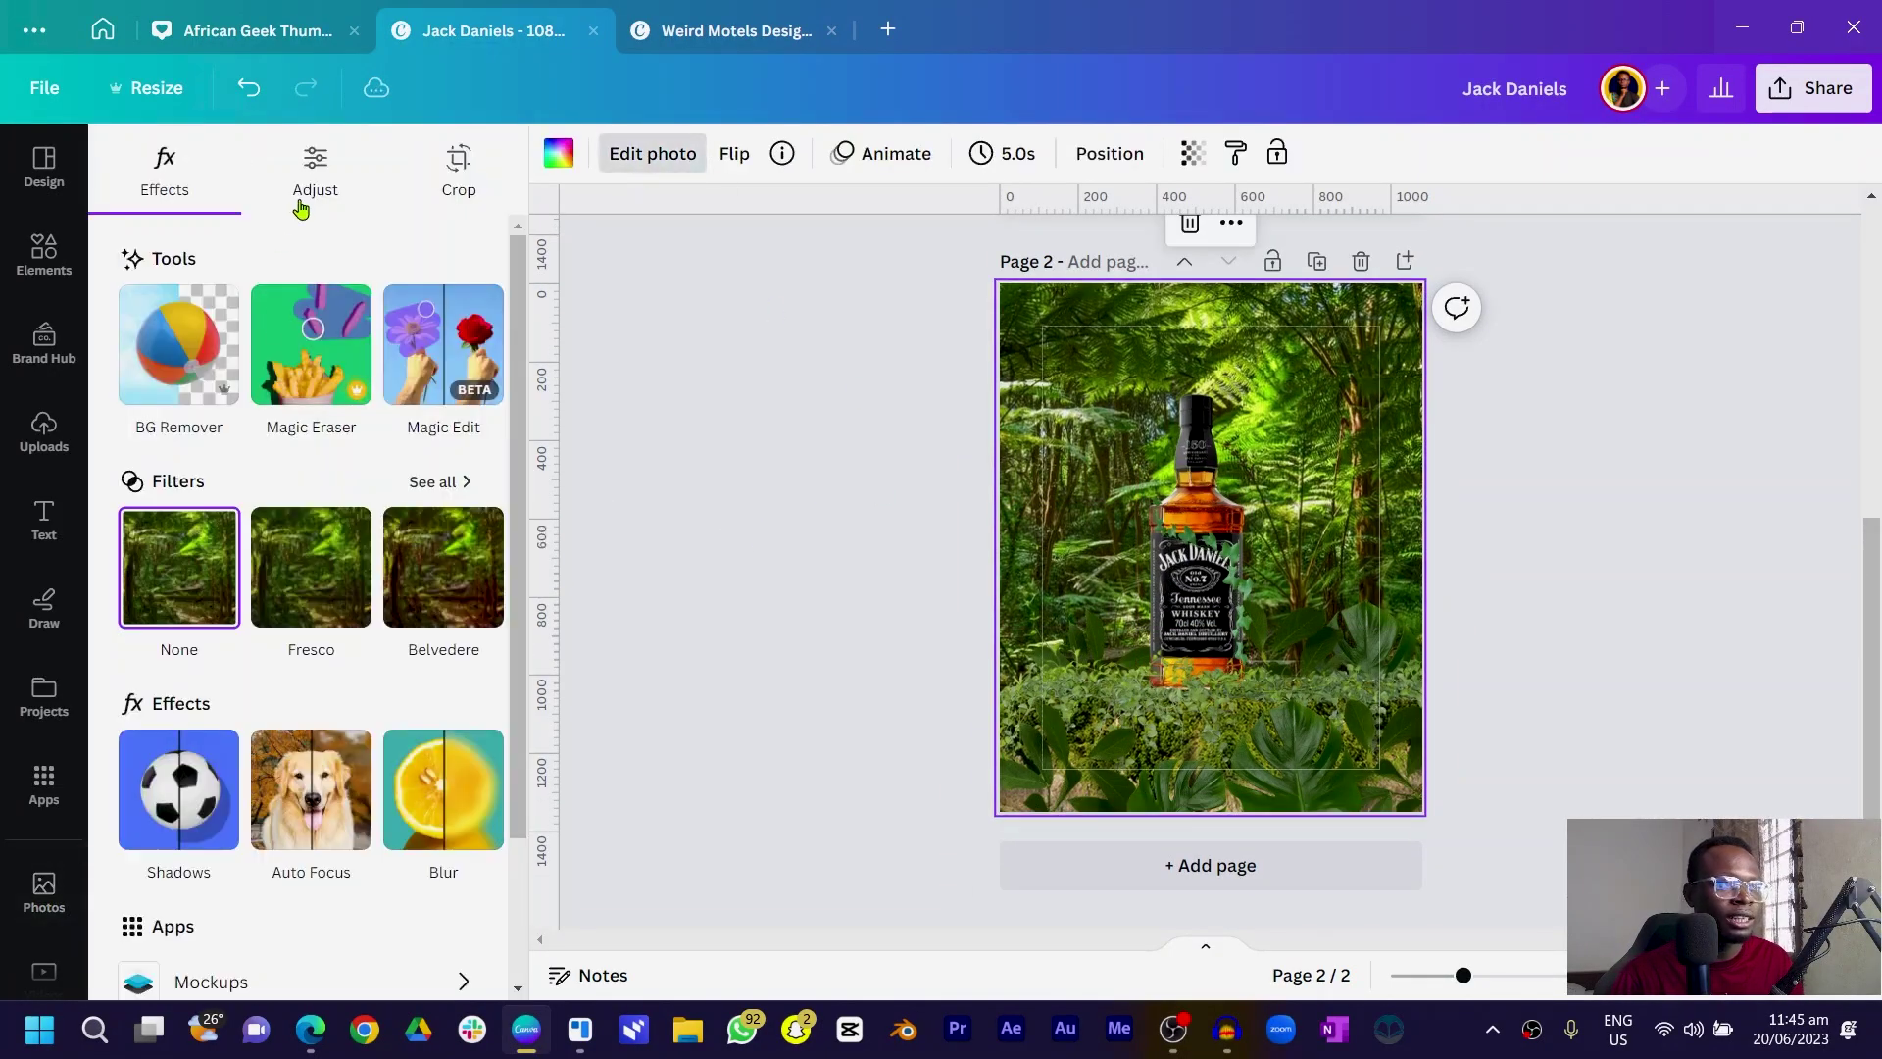
pyautogui.click(327, 164)
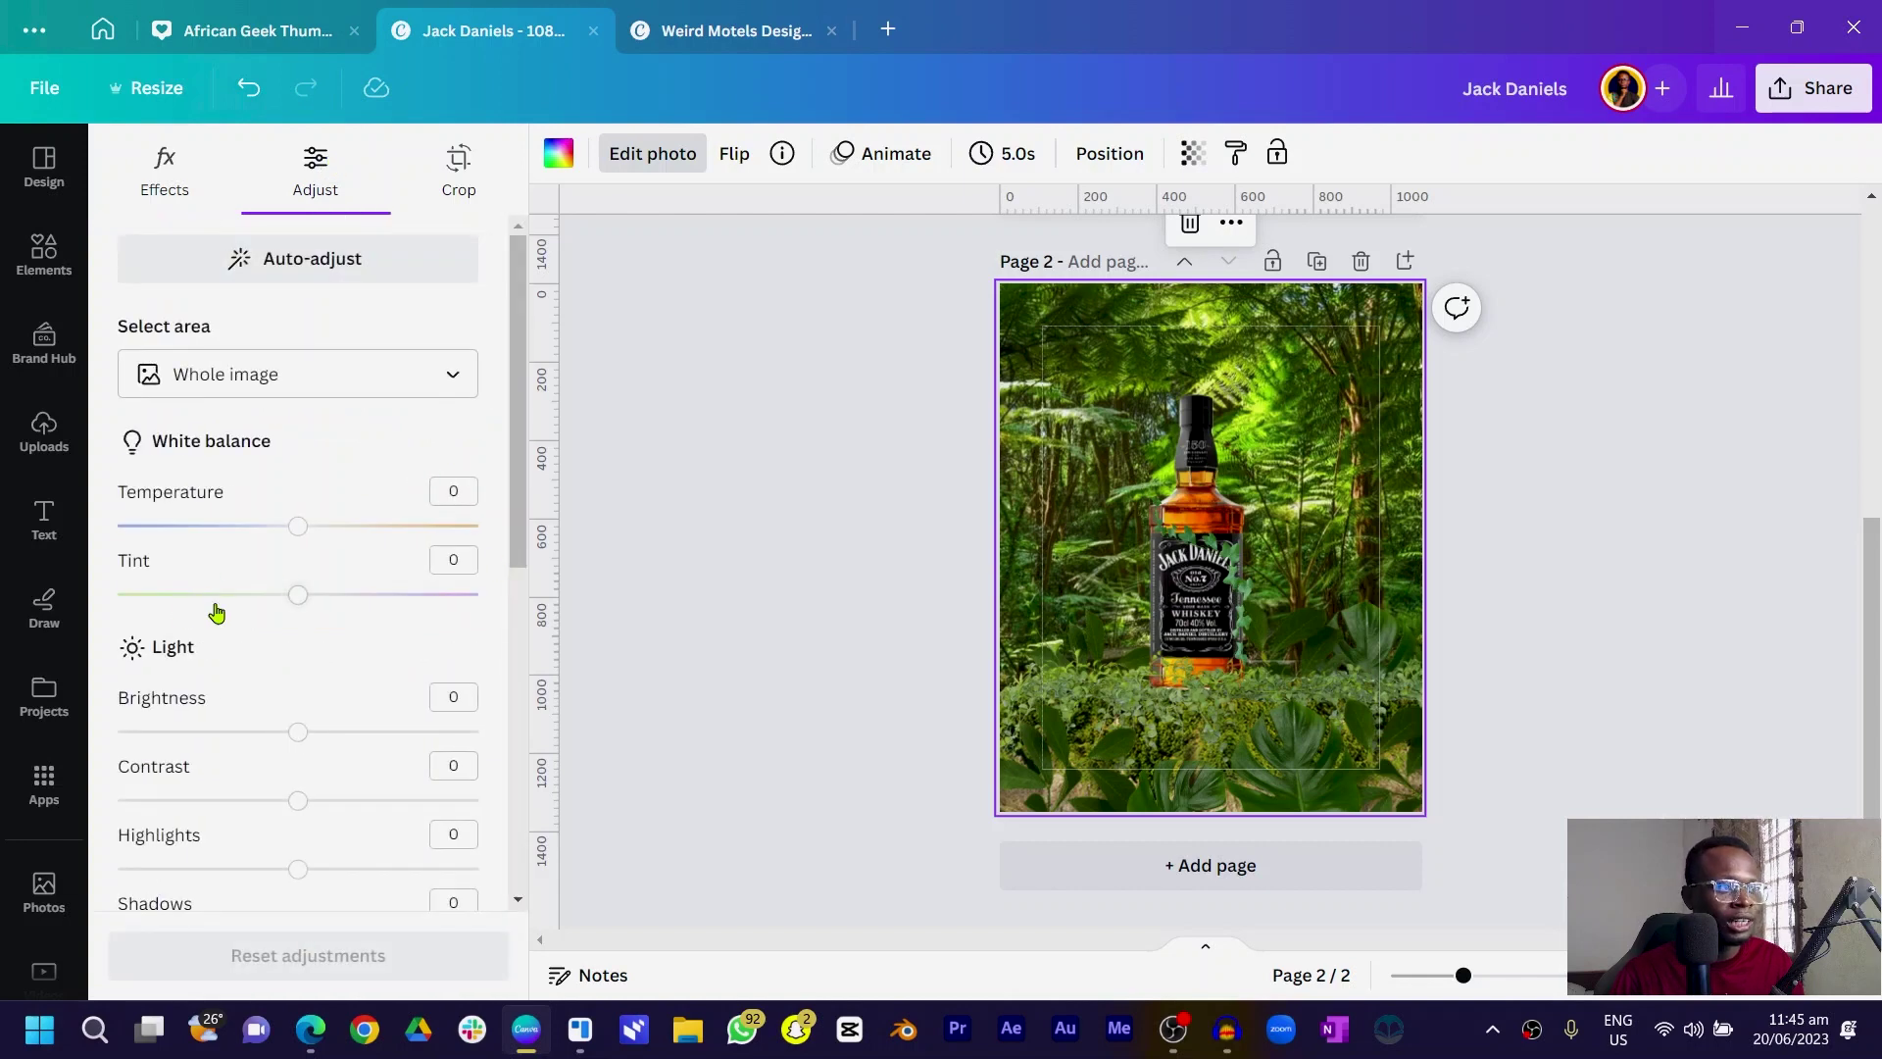
pyautogui.moveTo(287, 603); pyautogui.dragTo(265, 601)
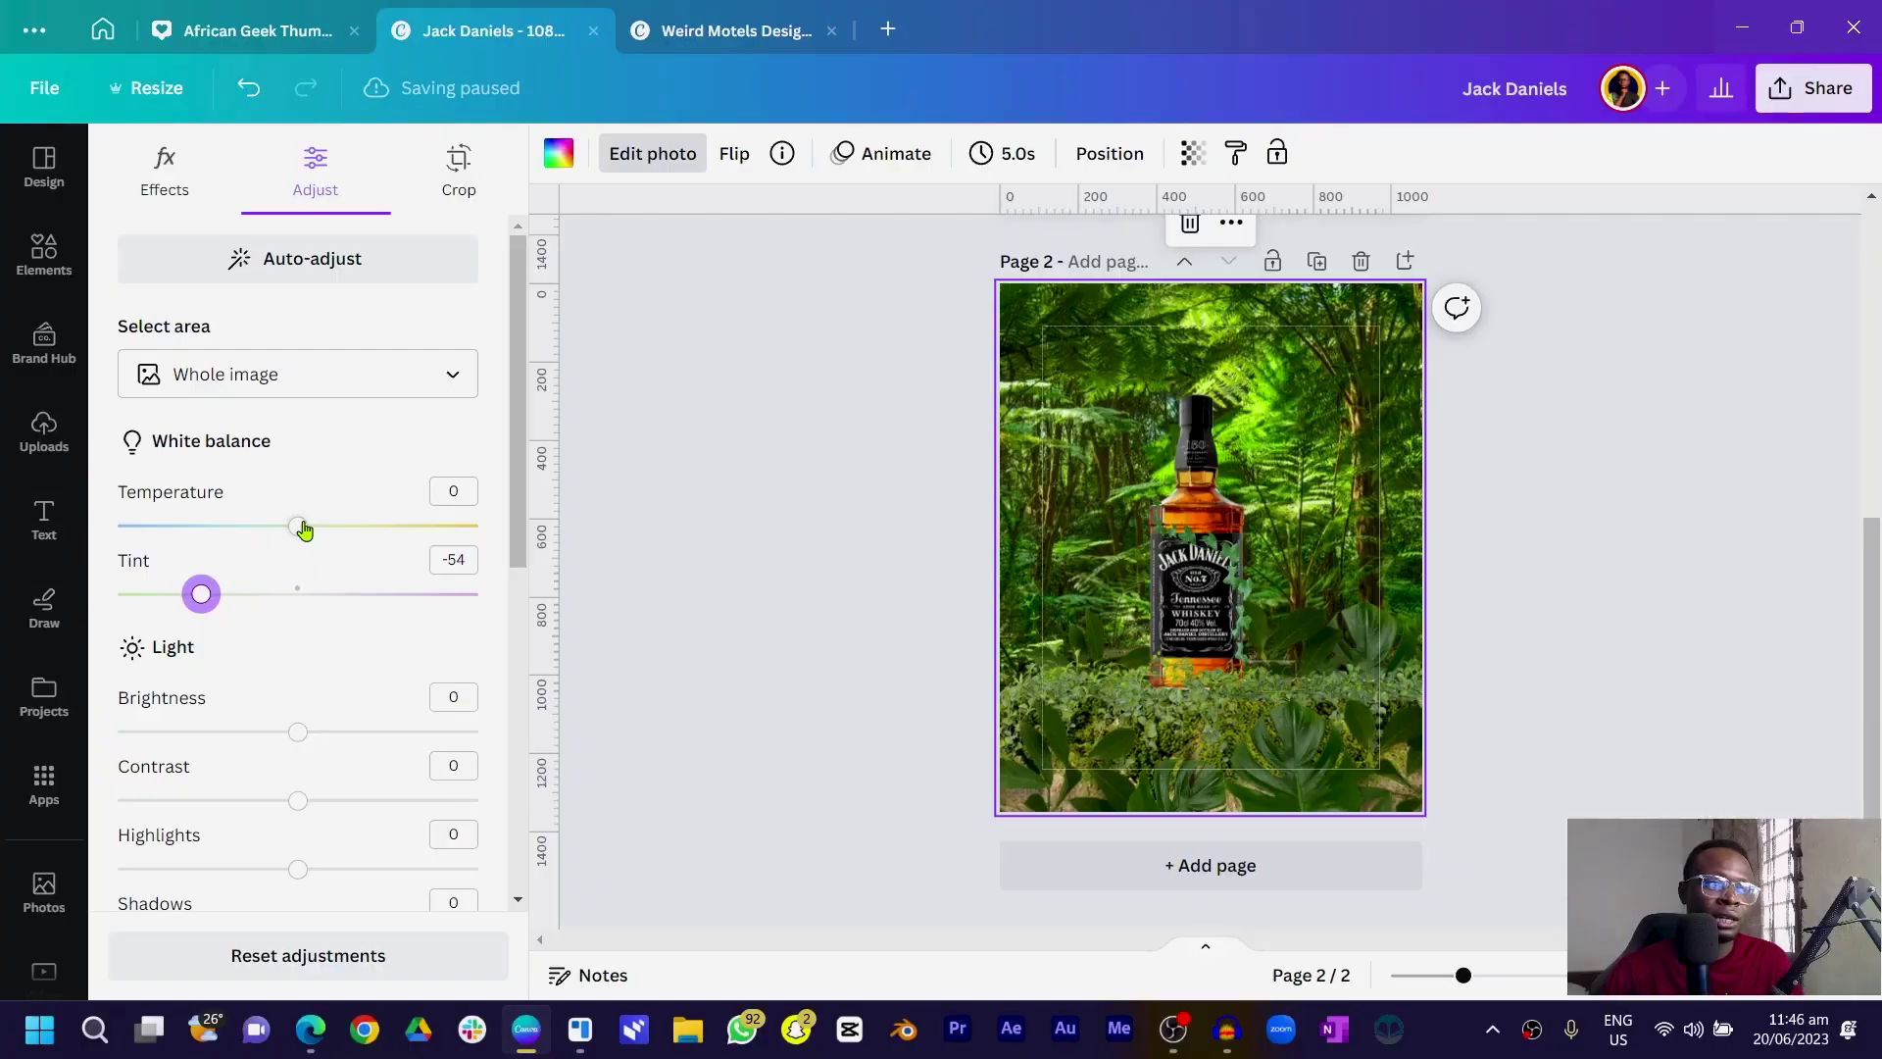
pyautogui.moveTo(311, 532); pyautogui.dragTo(337, 539)
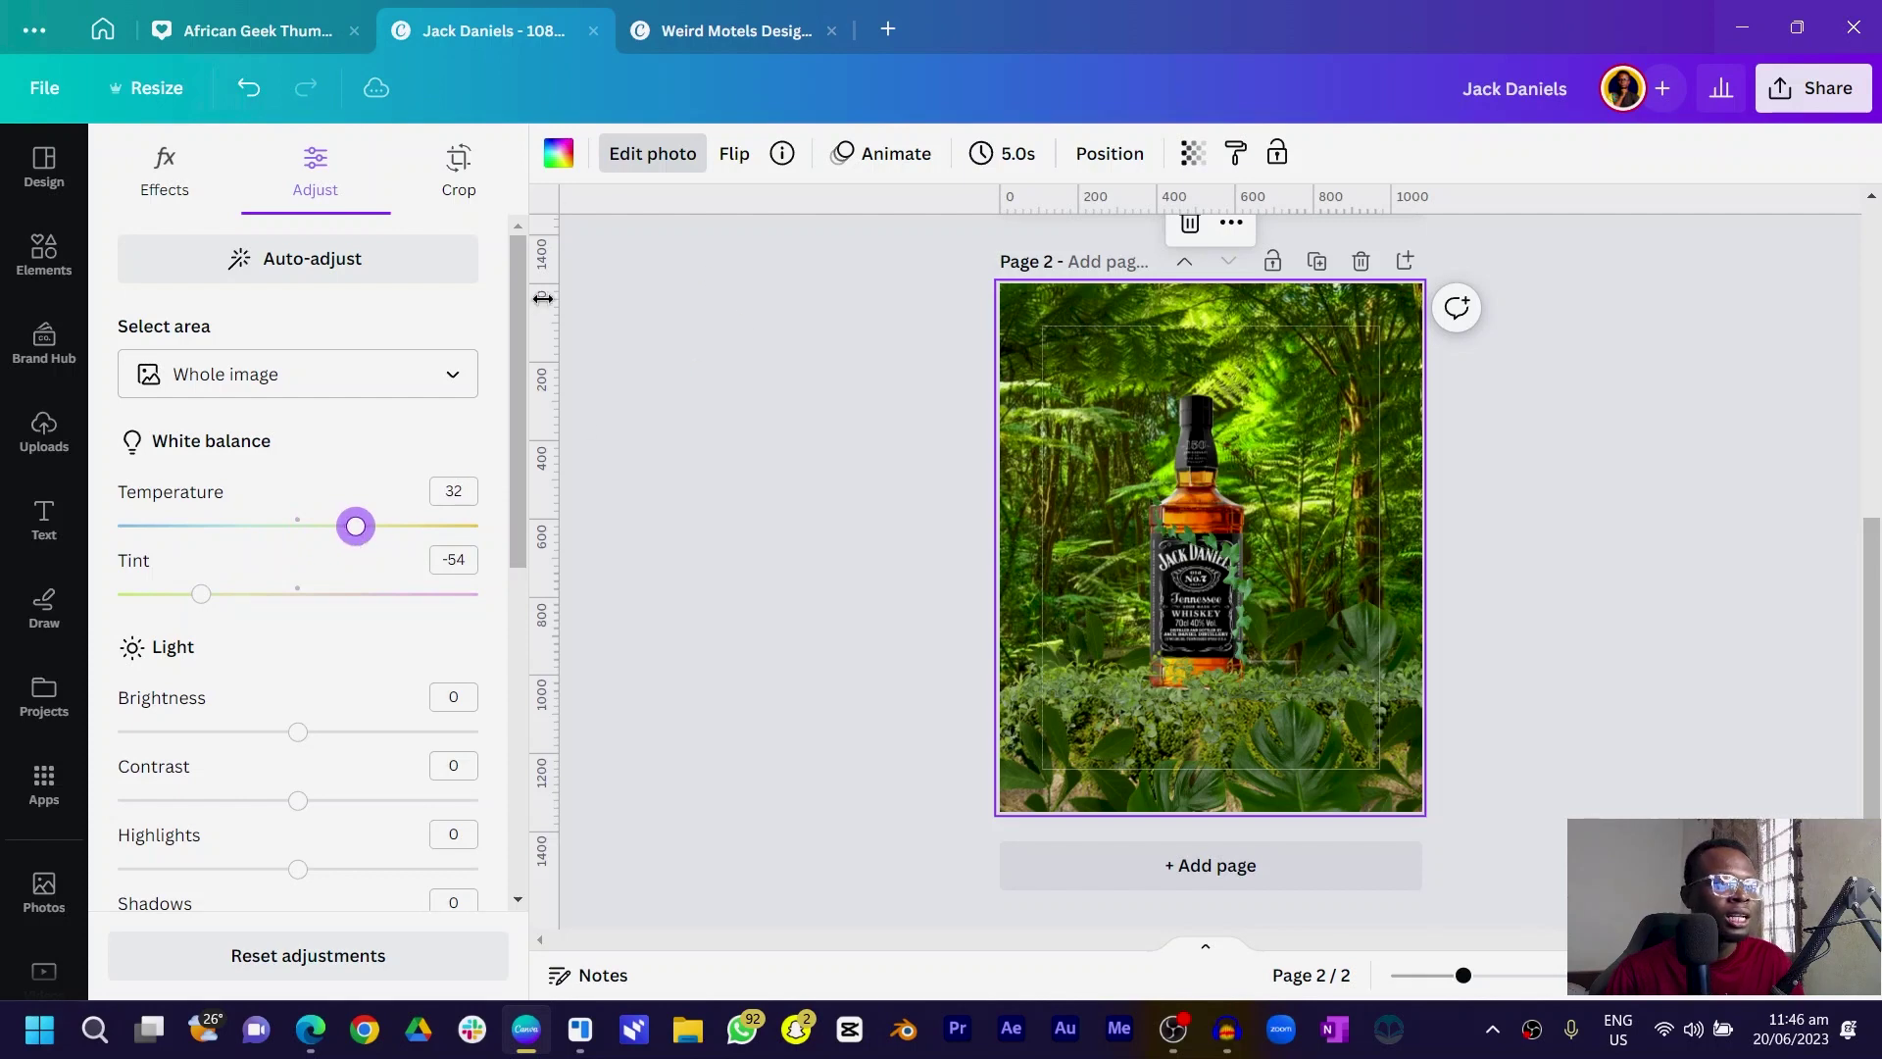
# - Blur the jungle background photo with an intensity of 17
pyautogui.click(165, 186)
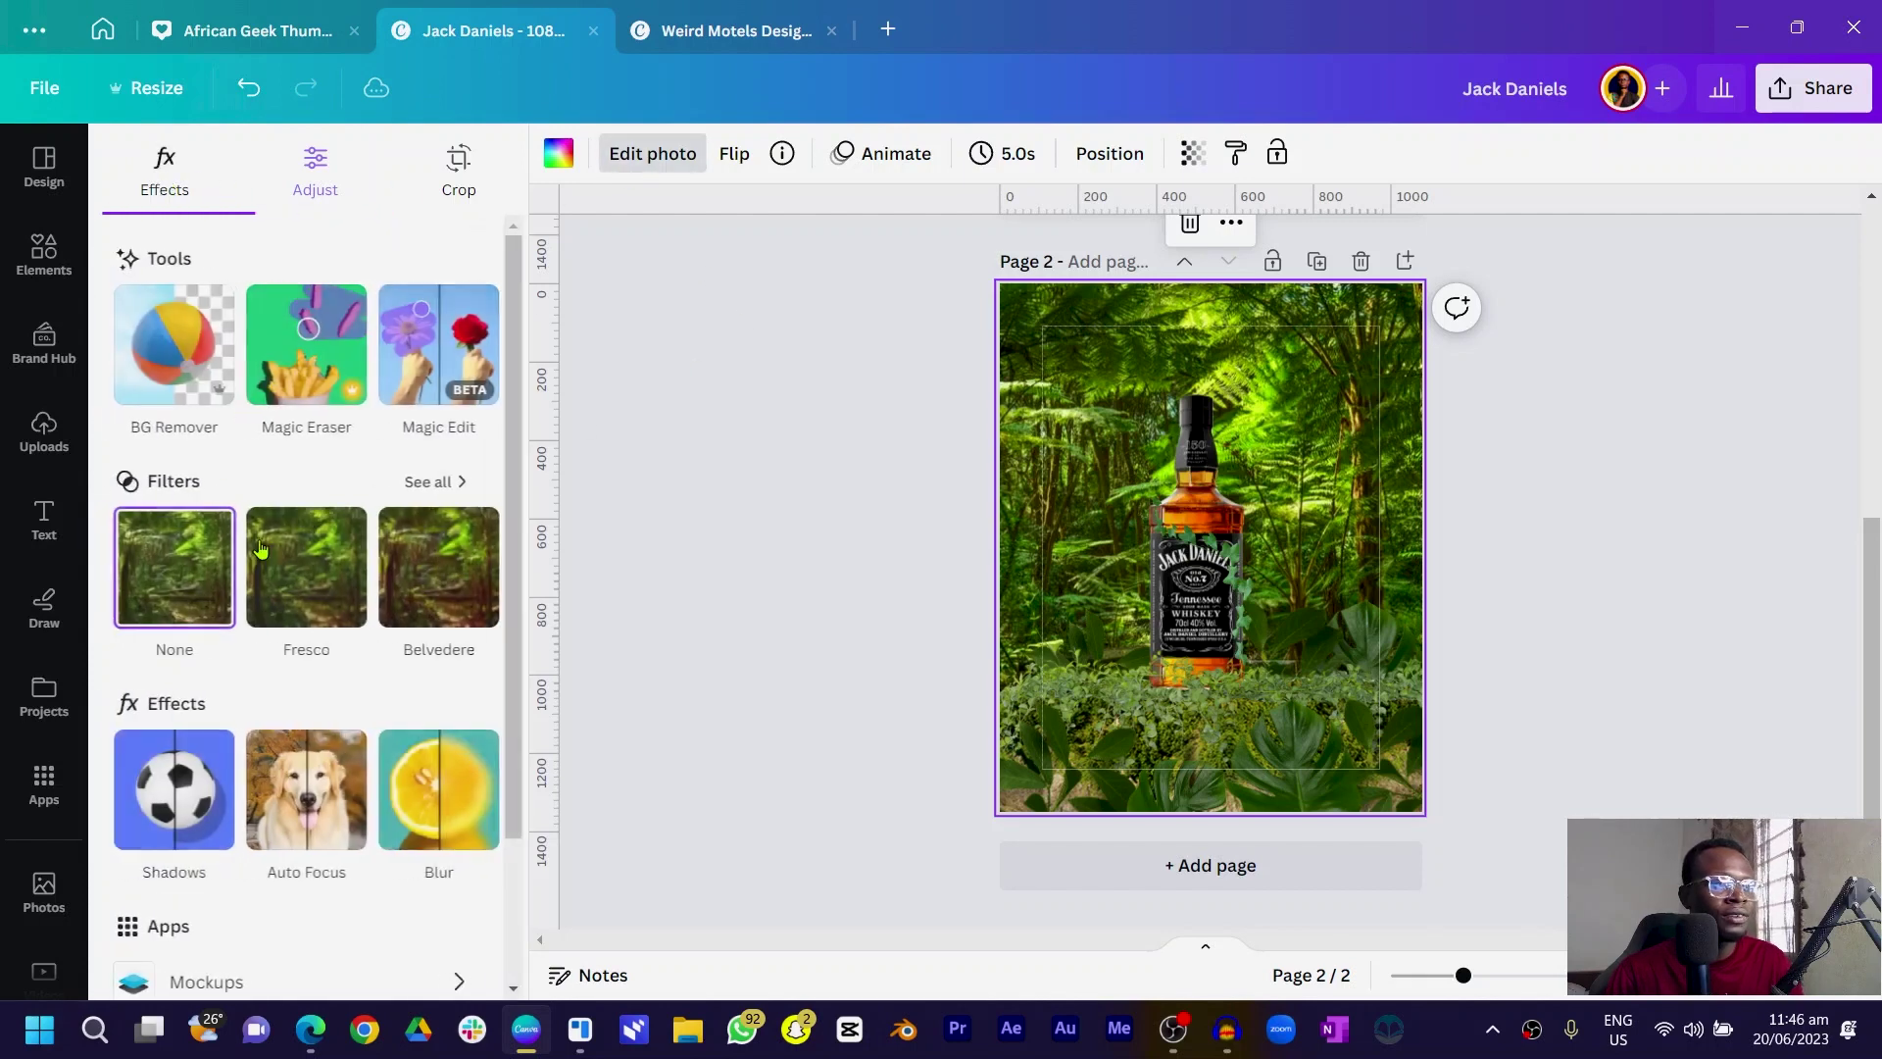
pyautogui.scroll(-2, 294, 676)
pyautogui.click(444, 620)
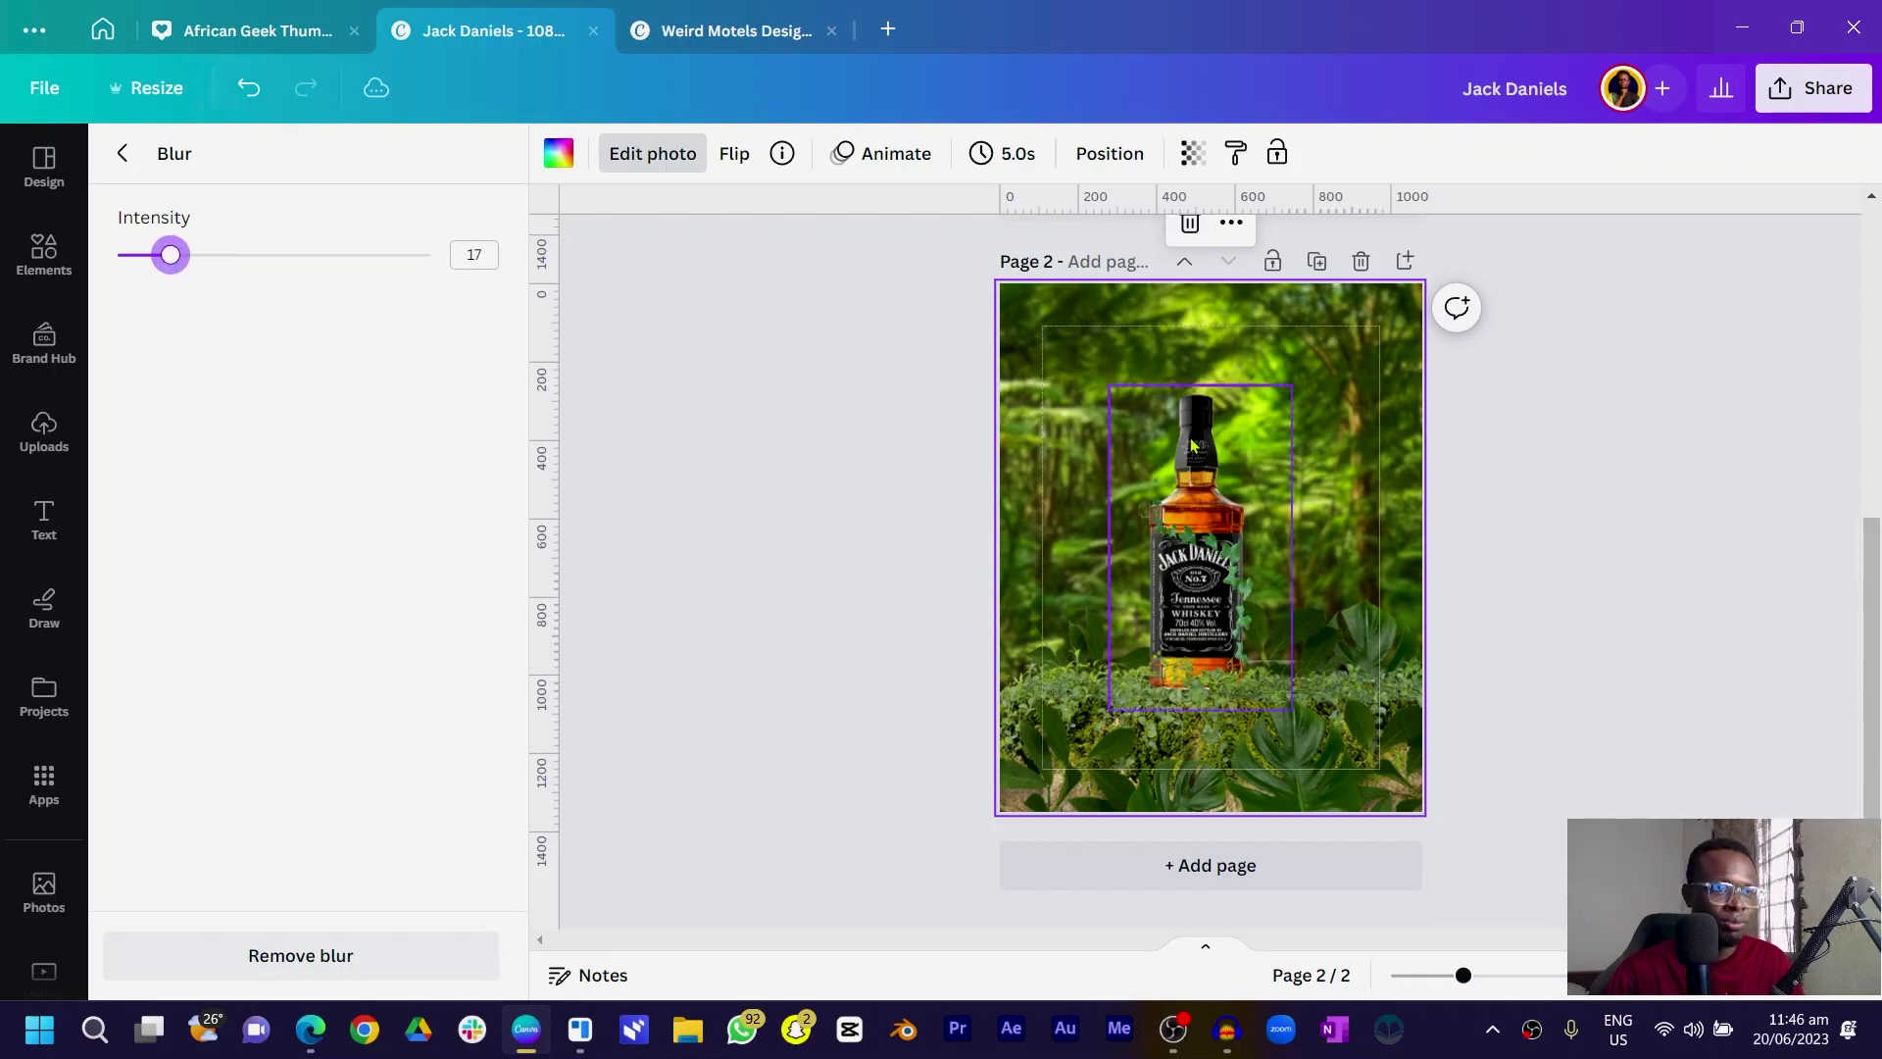
pyautogui.click(862, 483)
# - Select the mossy platform behind the leaves and set its tint to -58 and temperature to 16
pyautogui.click(1290, 769)
pyautogui.click(1290, 768)
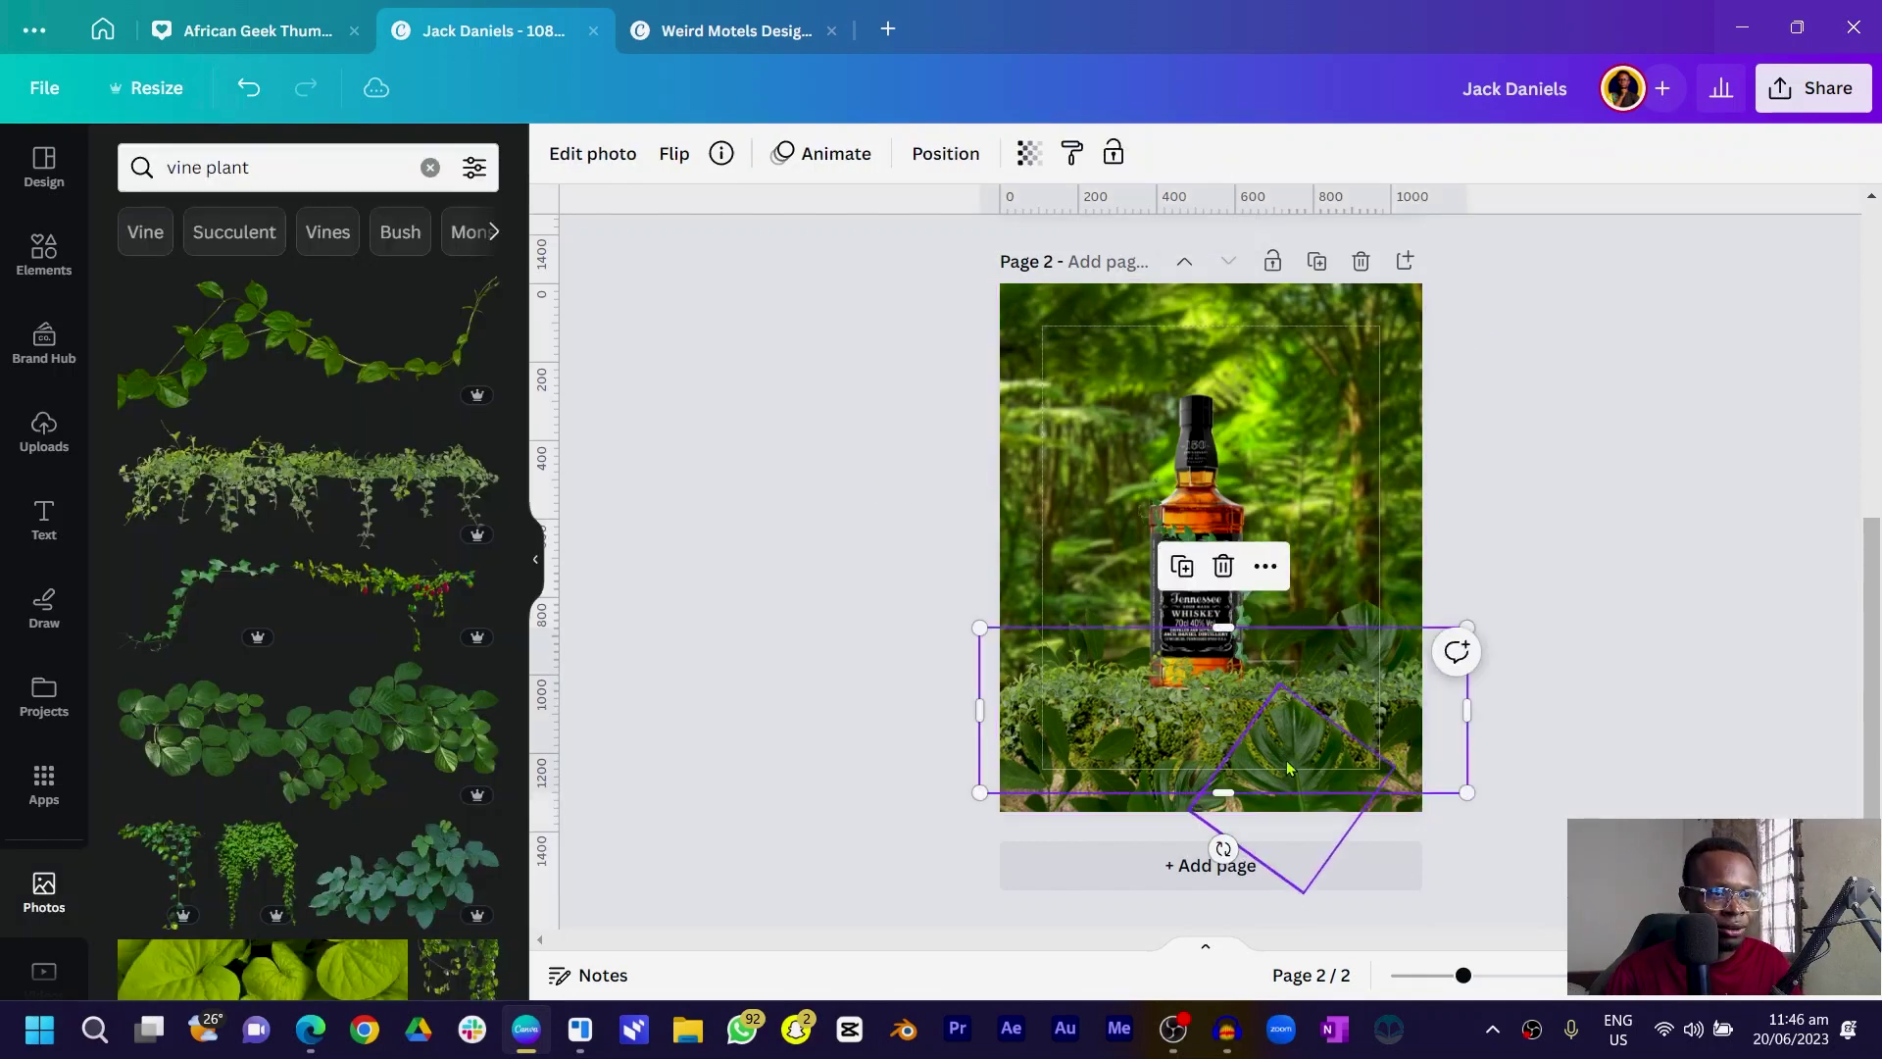
pyautogui.click(1289, 768)
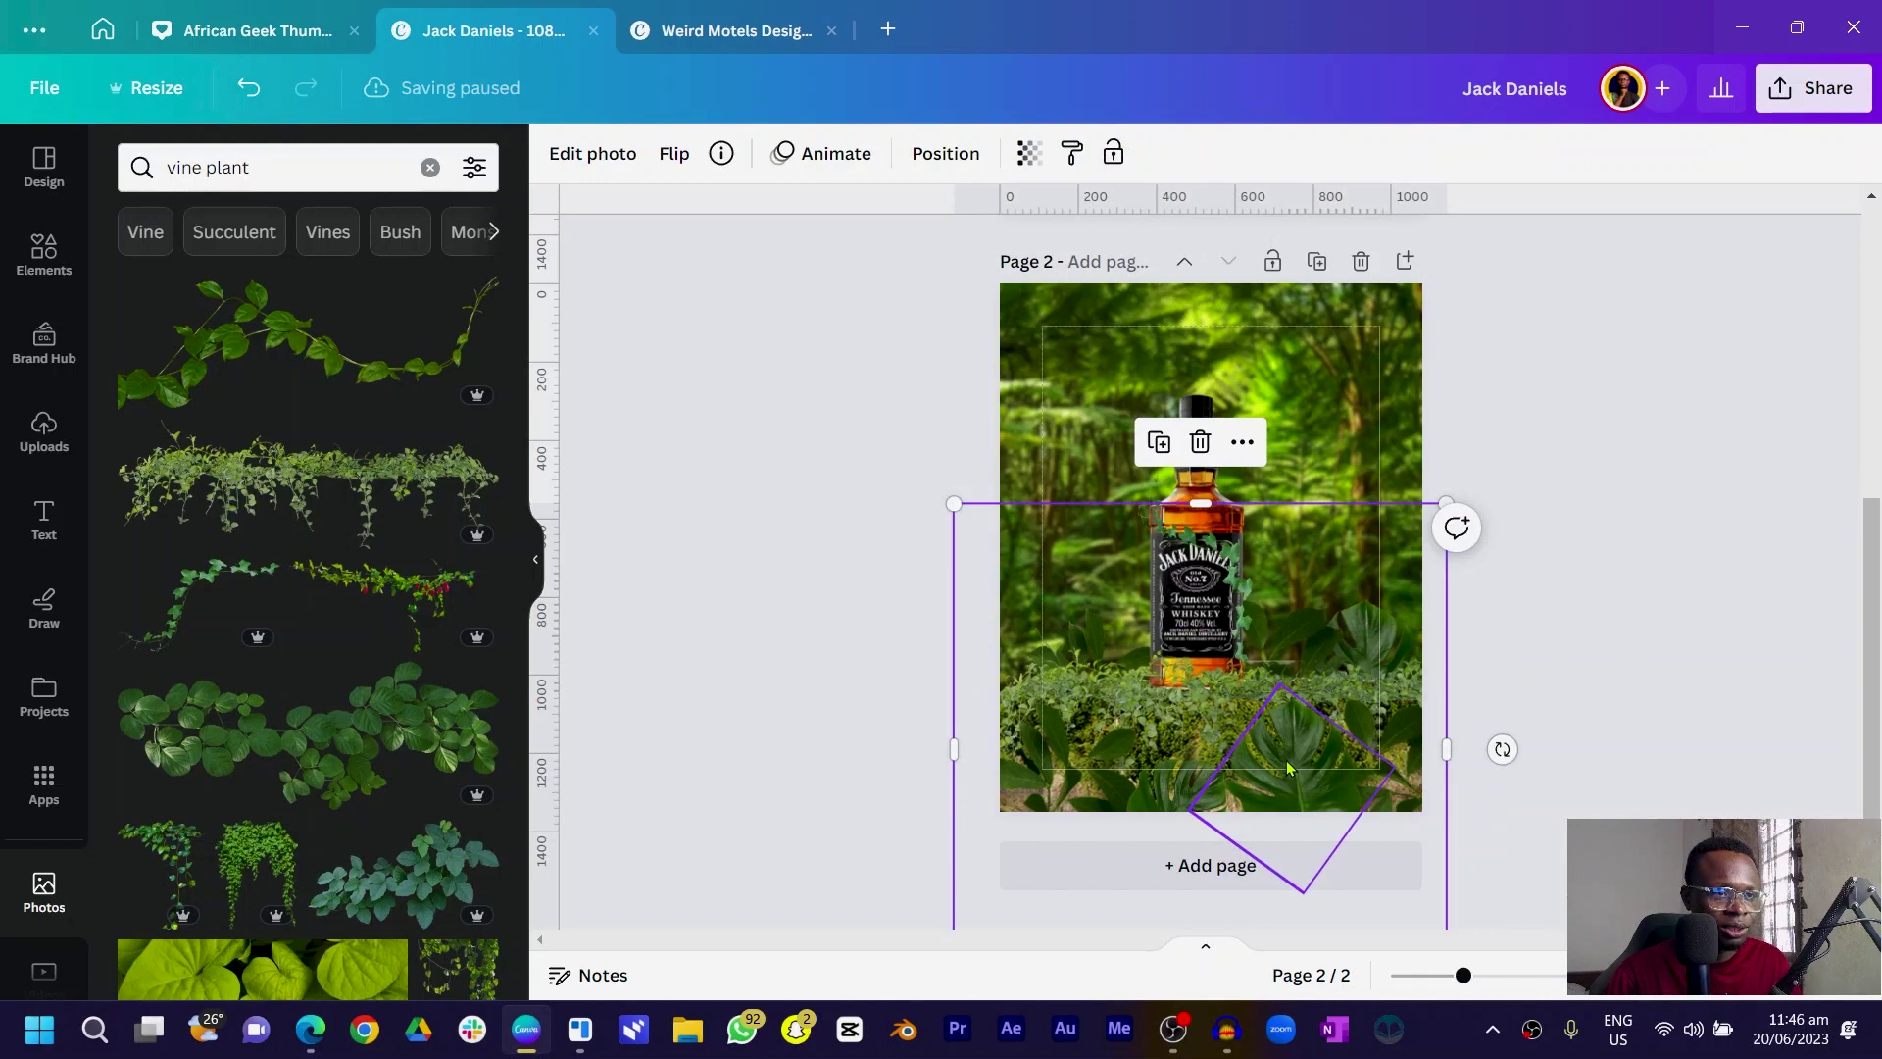
pyautogui.click(579, 154)
pyautogui.click(317, 182)
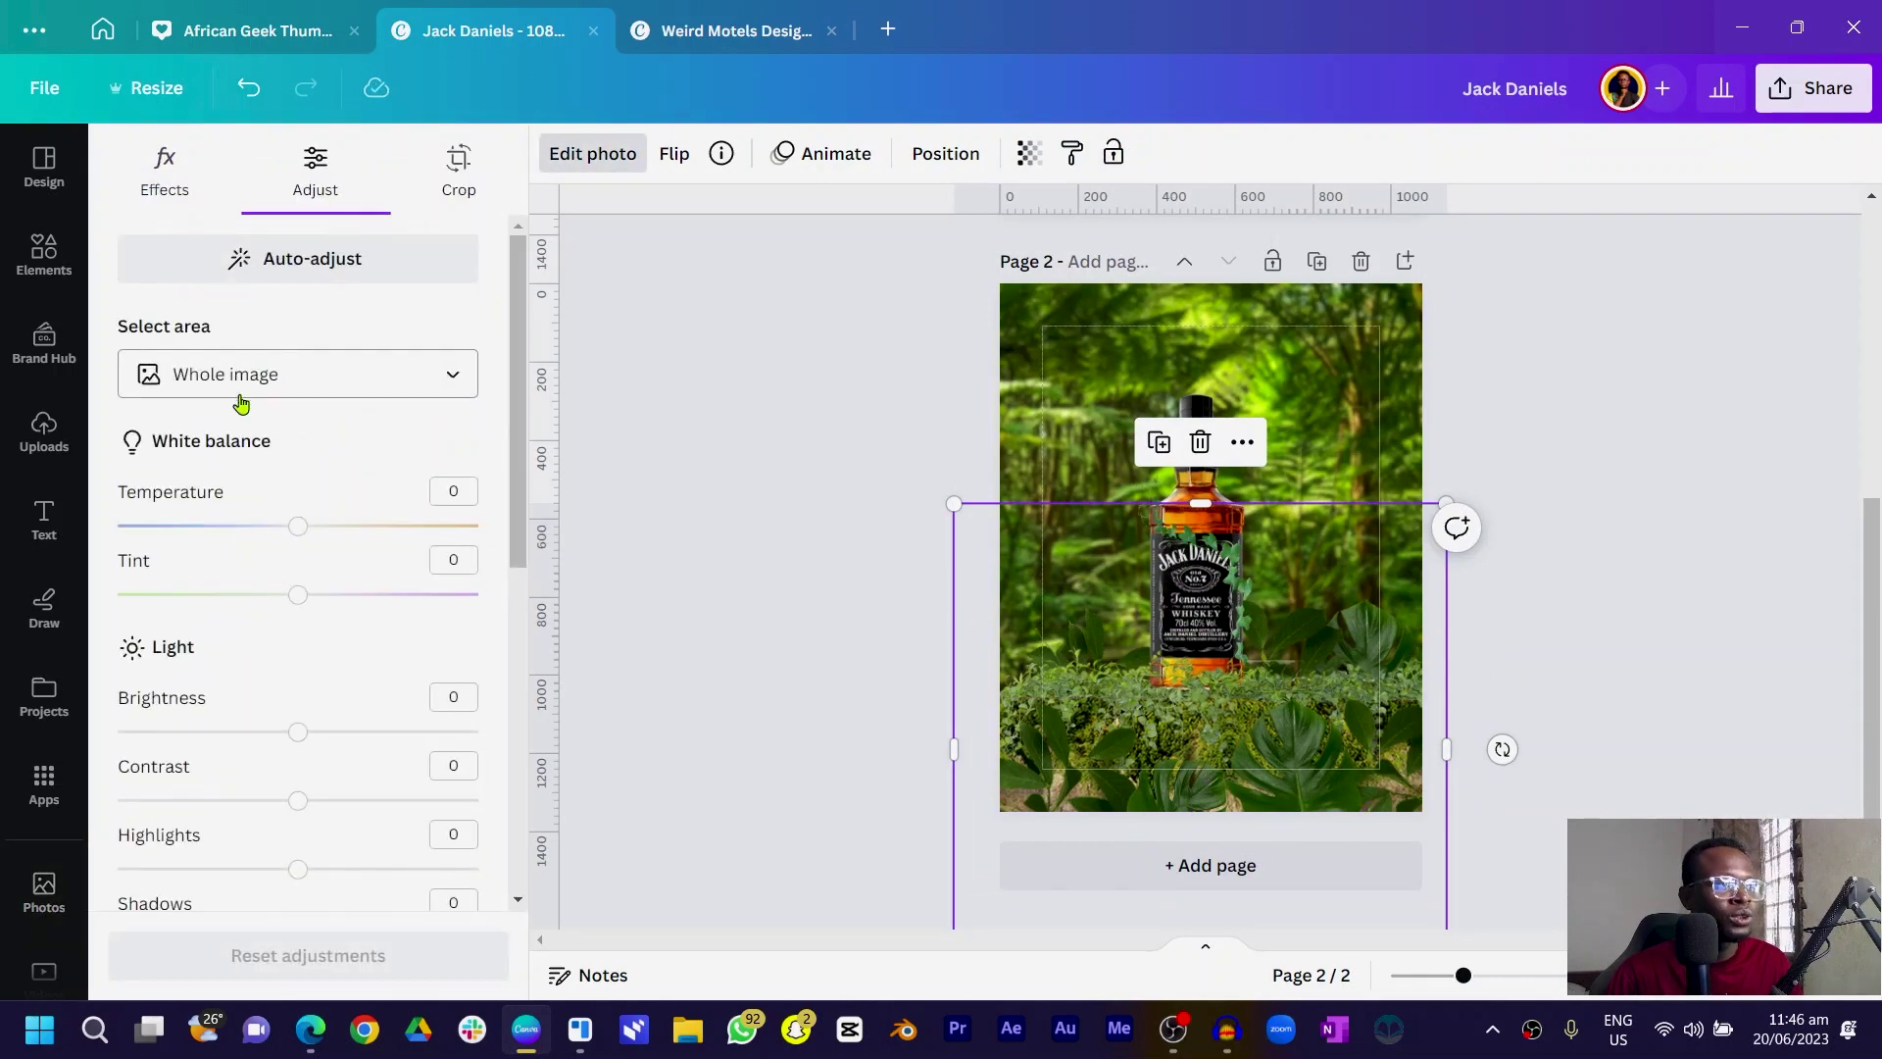
pyautogui.moveTo(298, 595); pyautogui.dragTo(271, 595)
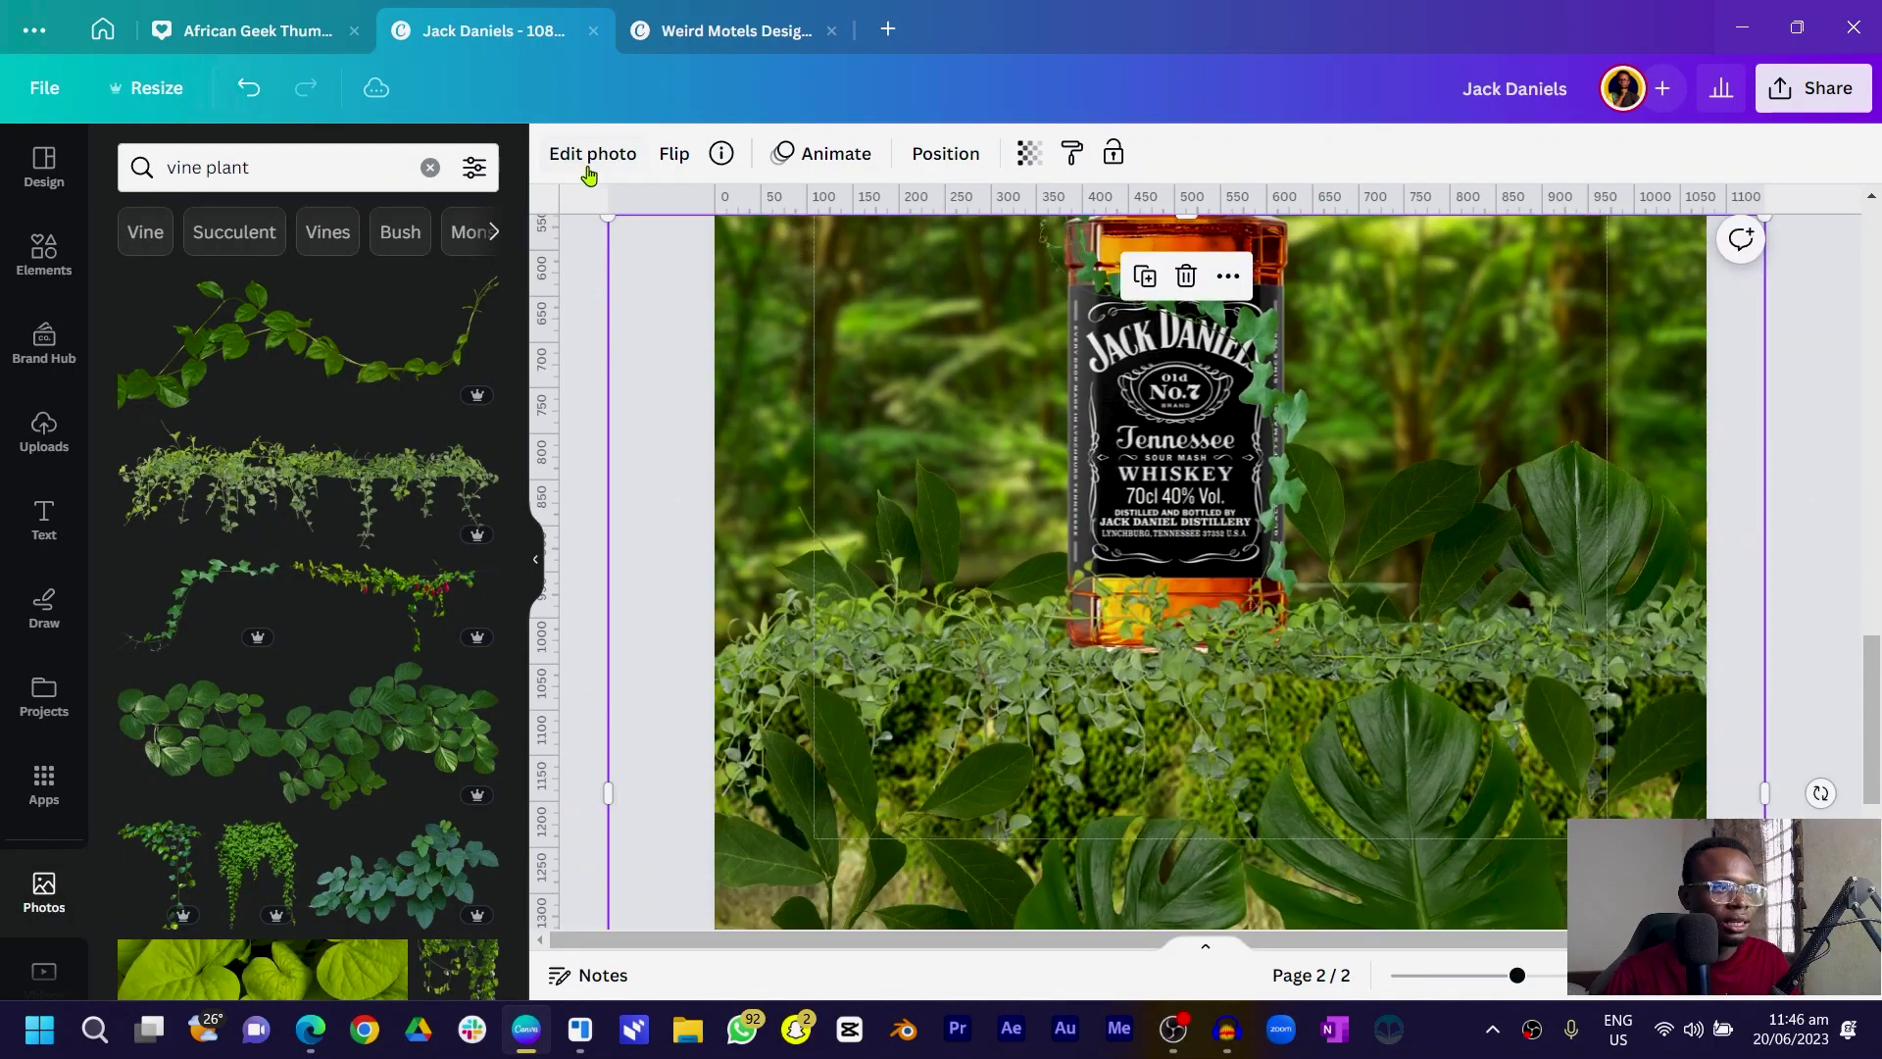
pyautogui.click(588, 172)
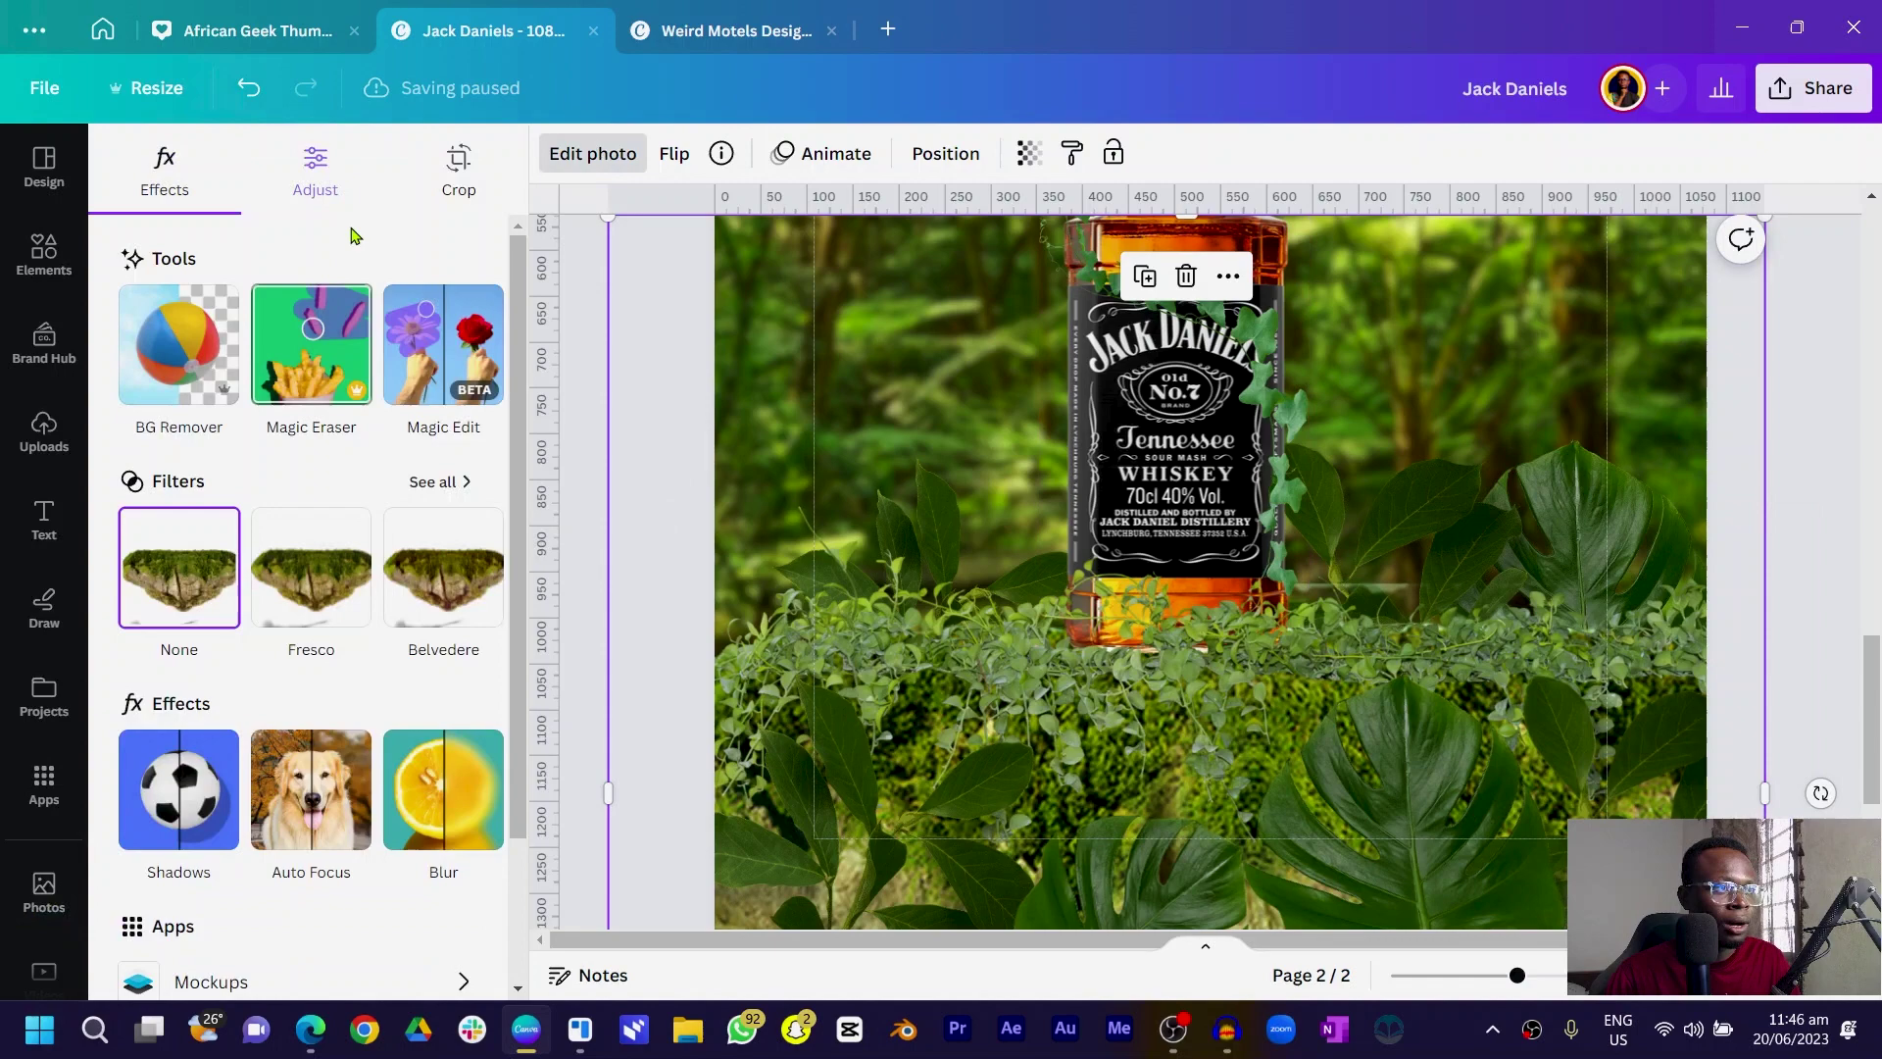
pyautogui.click(312, 164)
pyautogui.moveTo(309, 530); pyautogui.dragTo(328, 530)
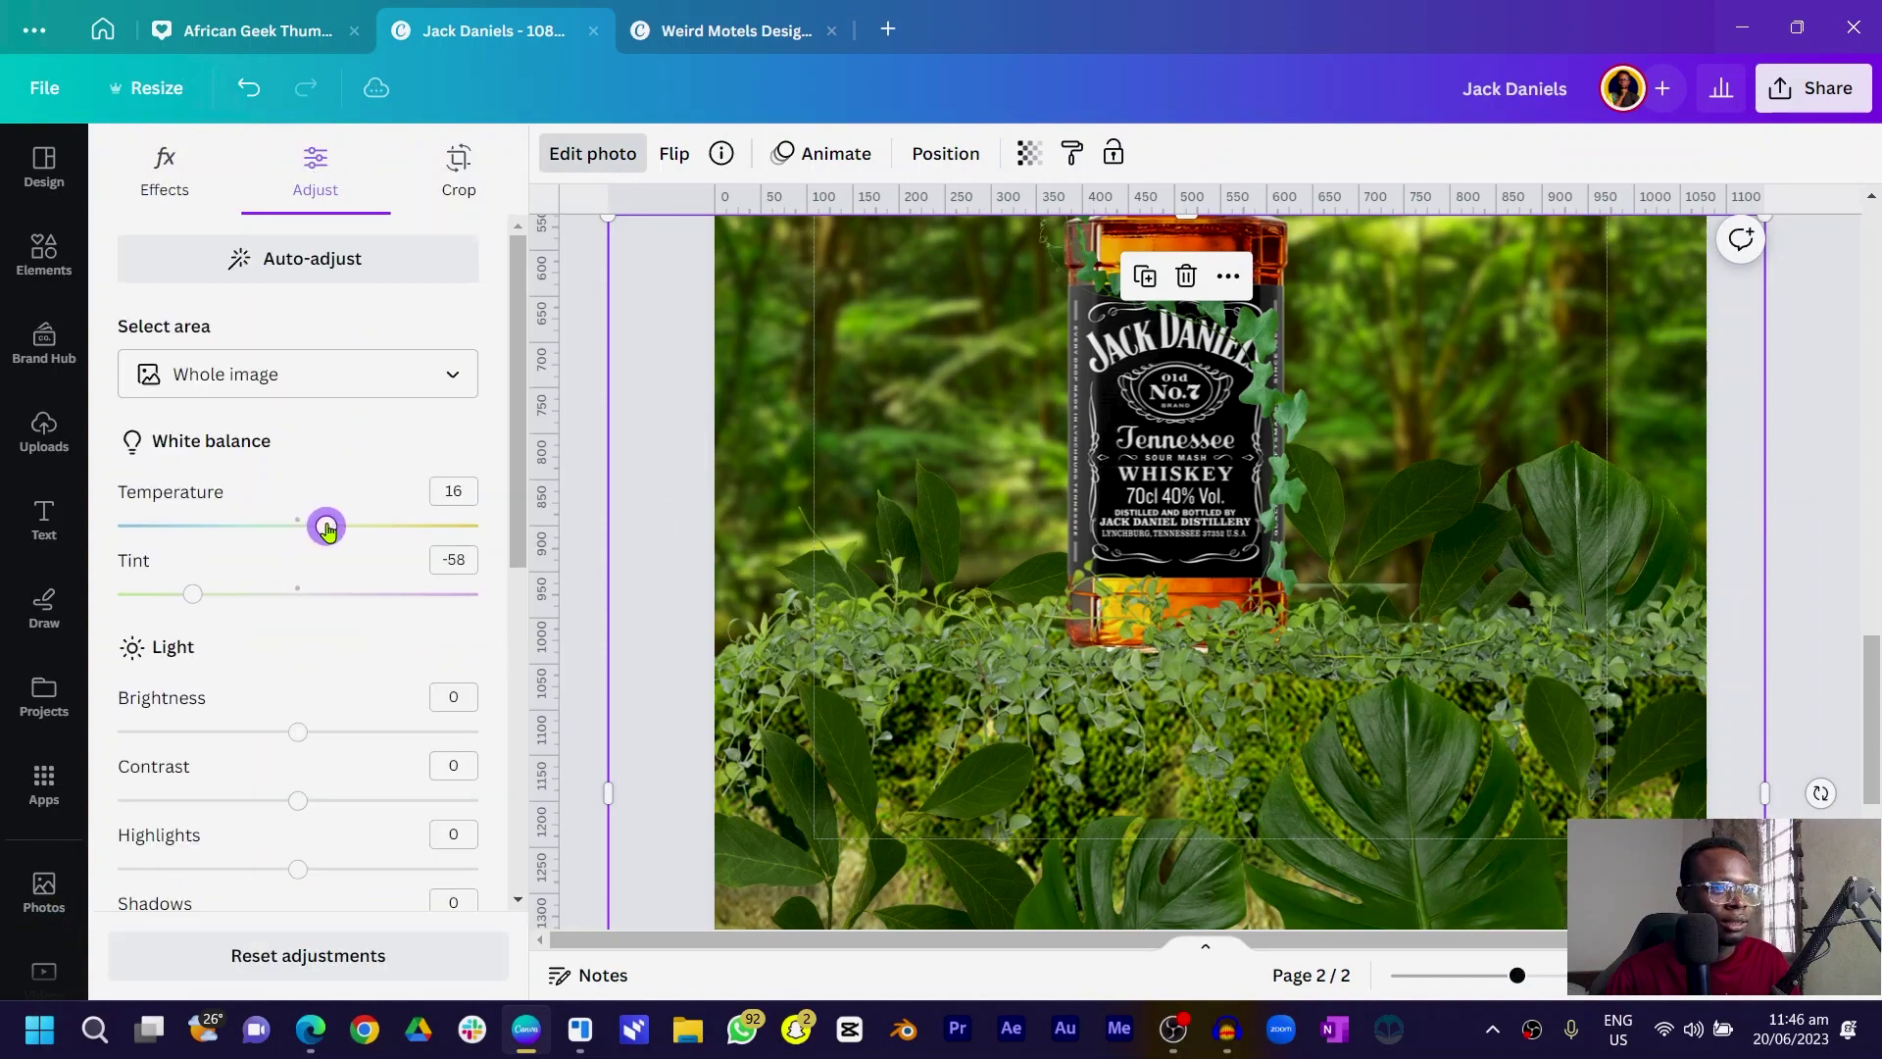
# - Set the bottom-left broad-leaved plant's tint to -46 and its temperature to 34
pyautogui.click(756, 799)
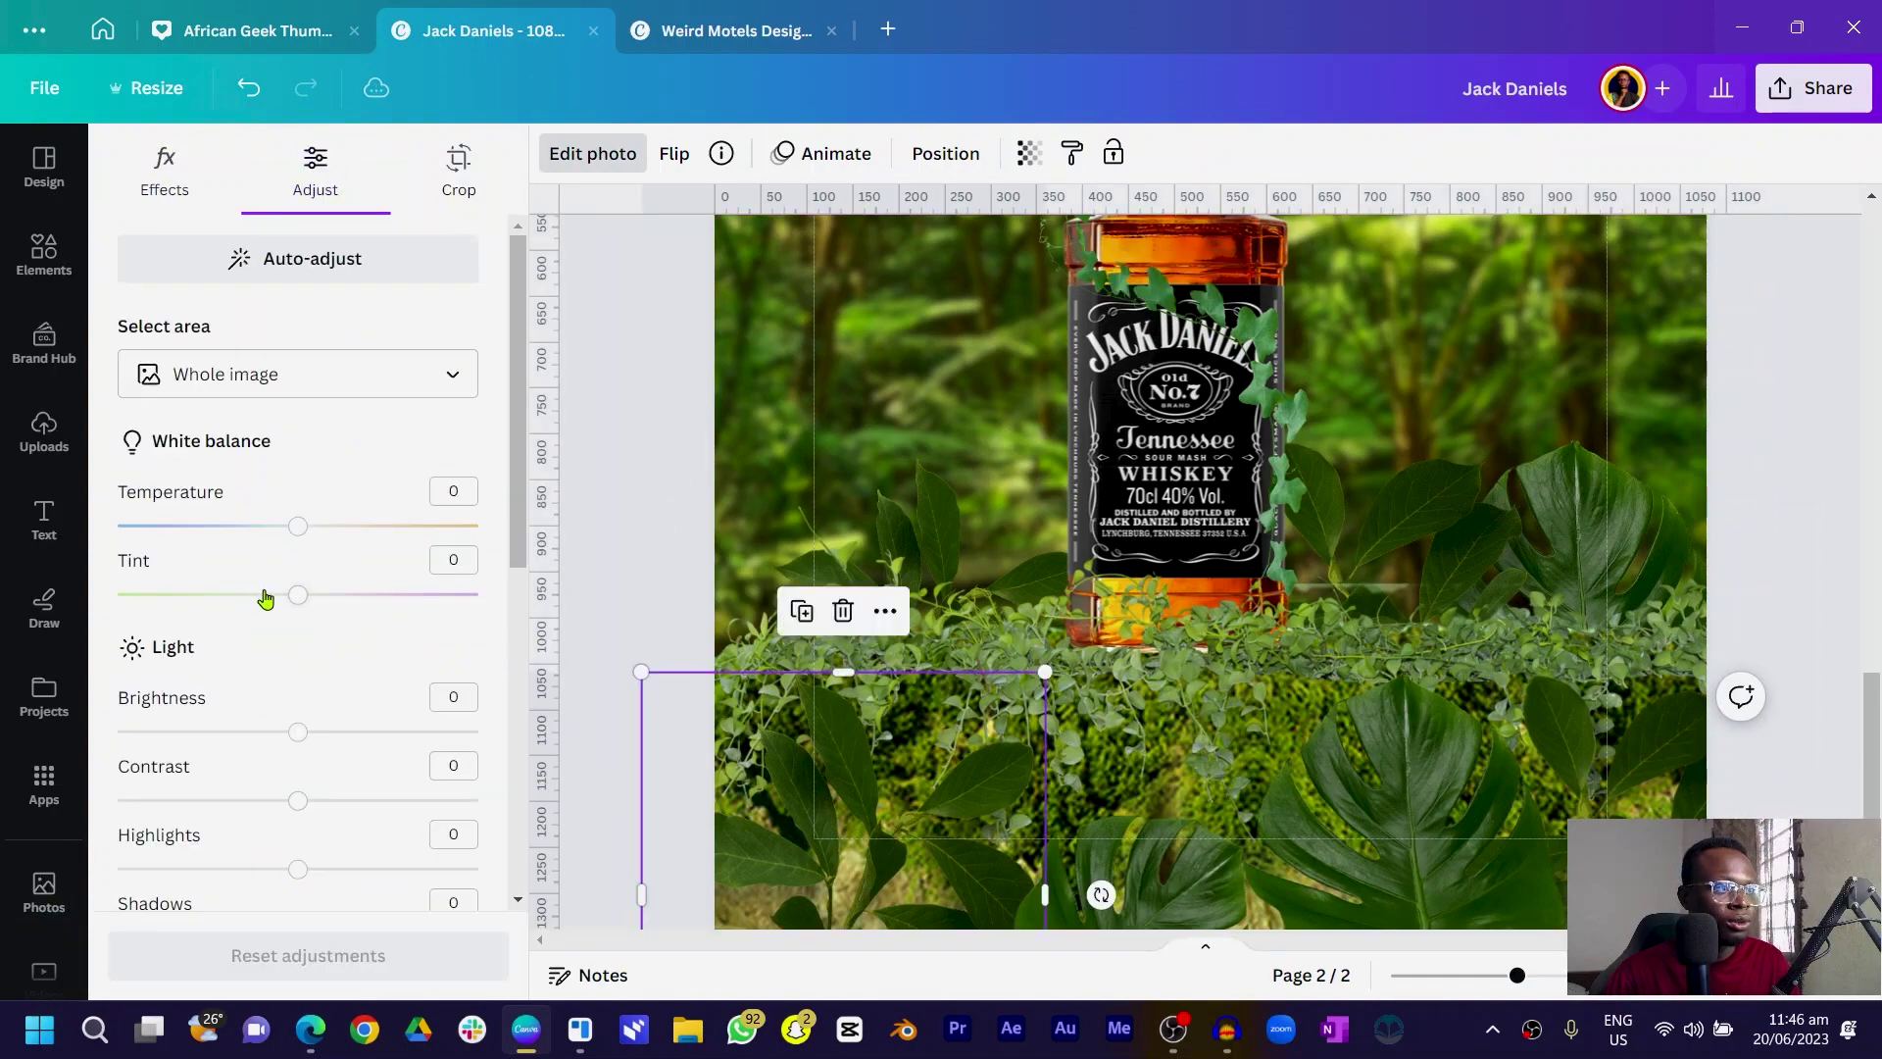
pyautogui.moveTo(296, 600); pyautogui.dragTo(250, 606)
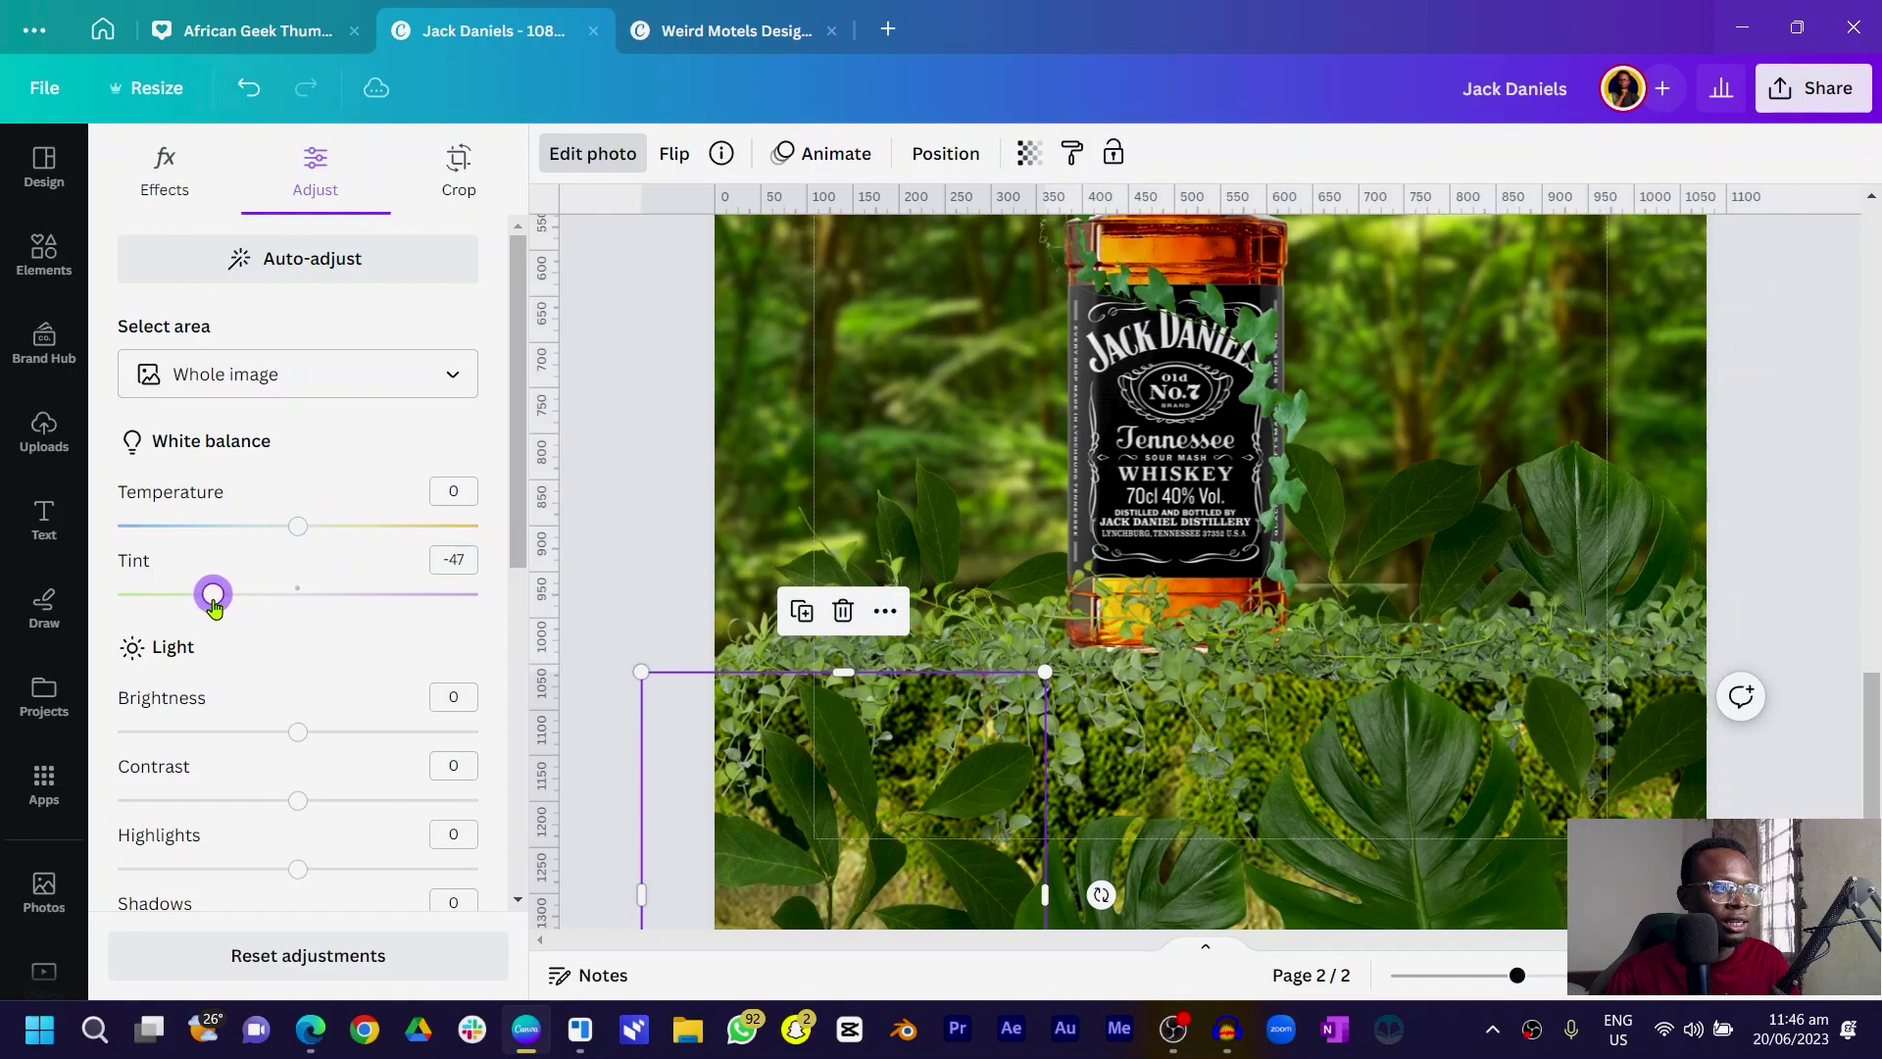
pyautogui.scroll(-1, 363, 526)
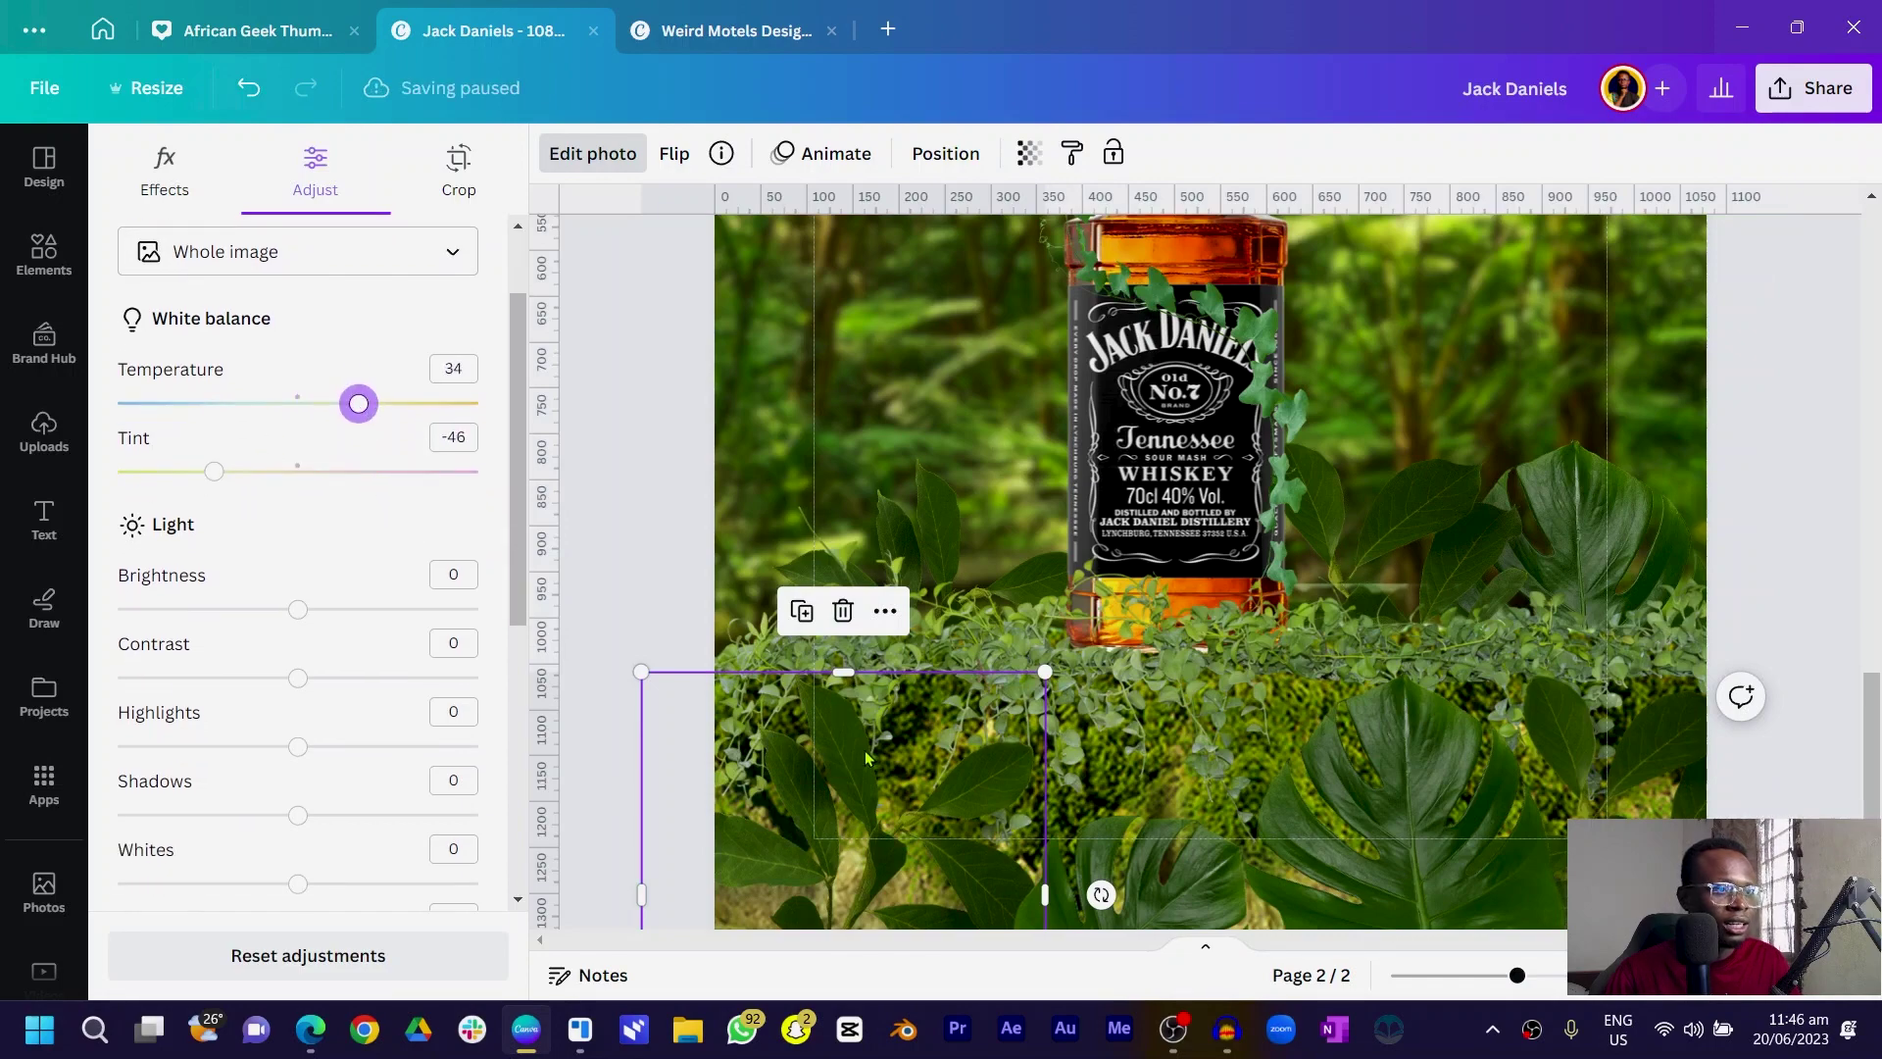
# - Copy the bottom-left plant's style onto the bottom-right broad-leaved plant and the leafy vines spread across the platform
pyautogui.rightClick(858, 743)
pyautogui.click(941, 362)
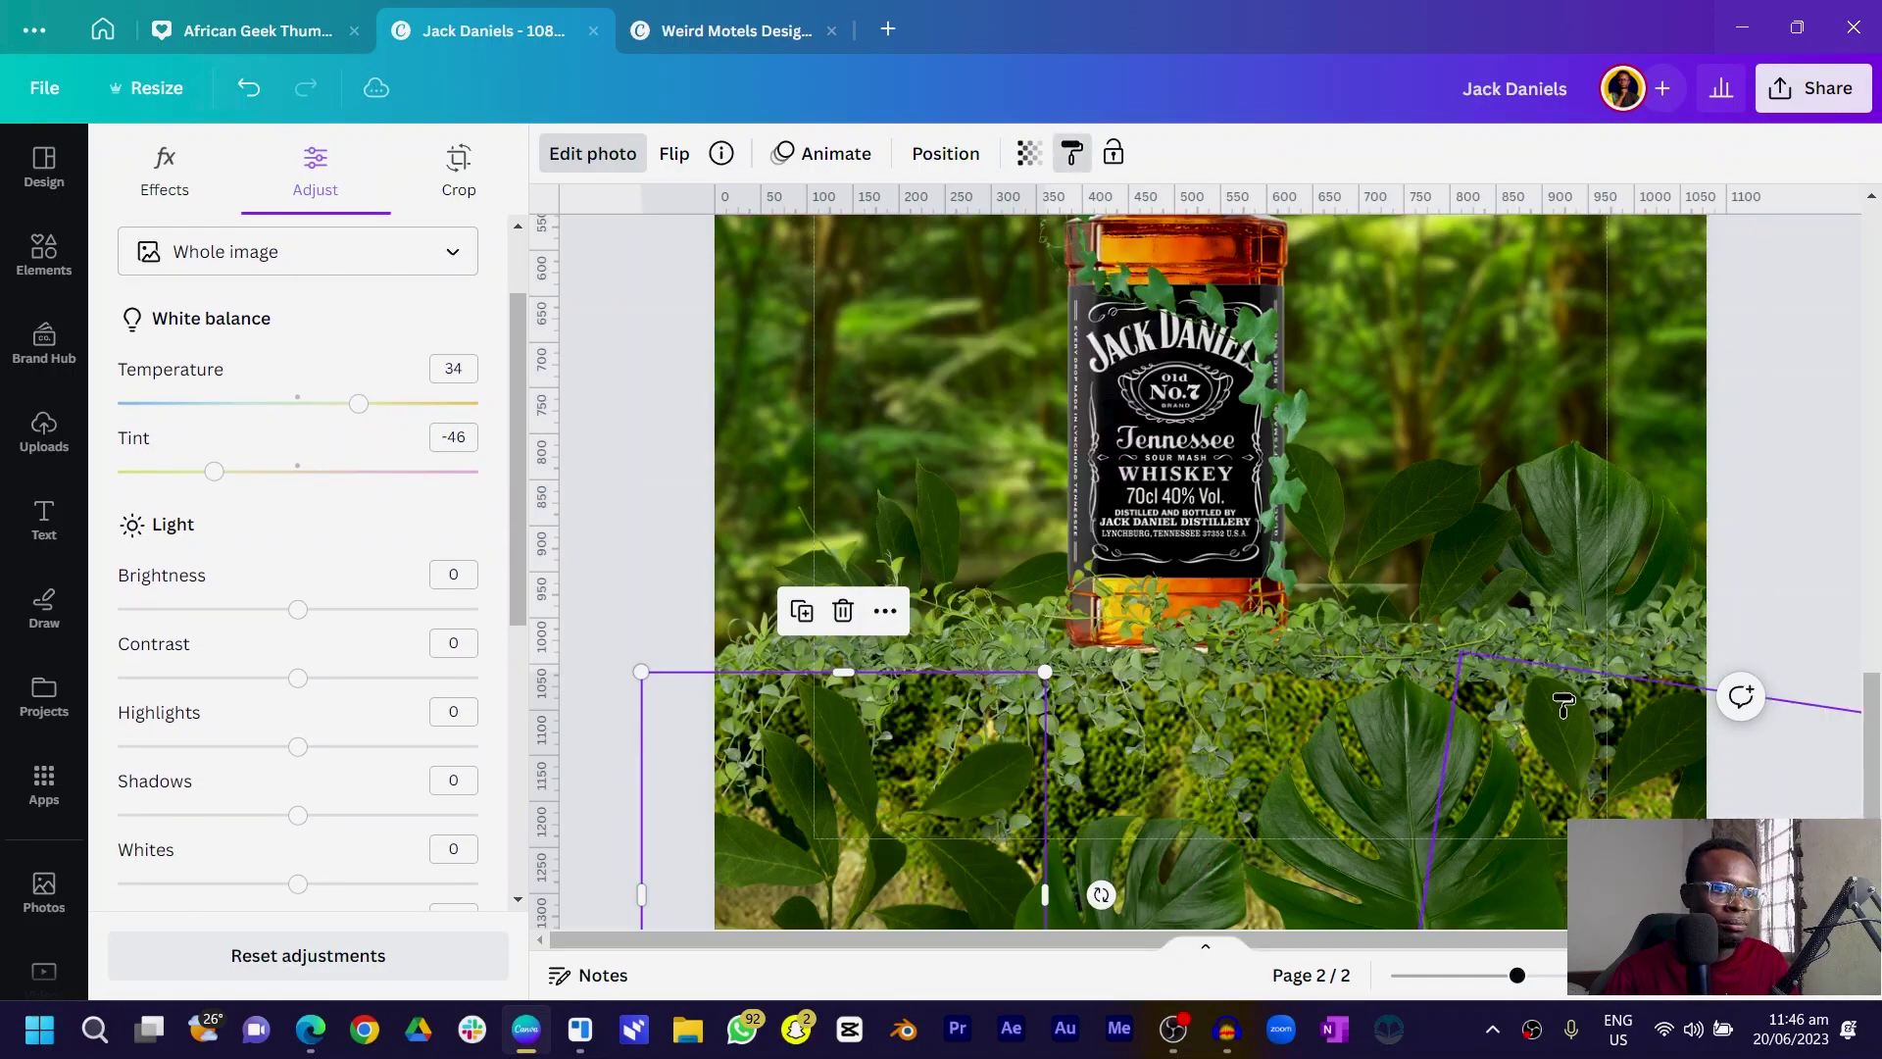
pyautogui.click(1602, 727)
pyautogui.rightClick(789, 826)
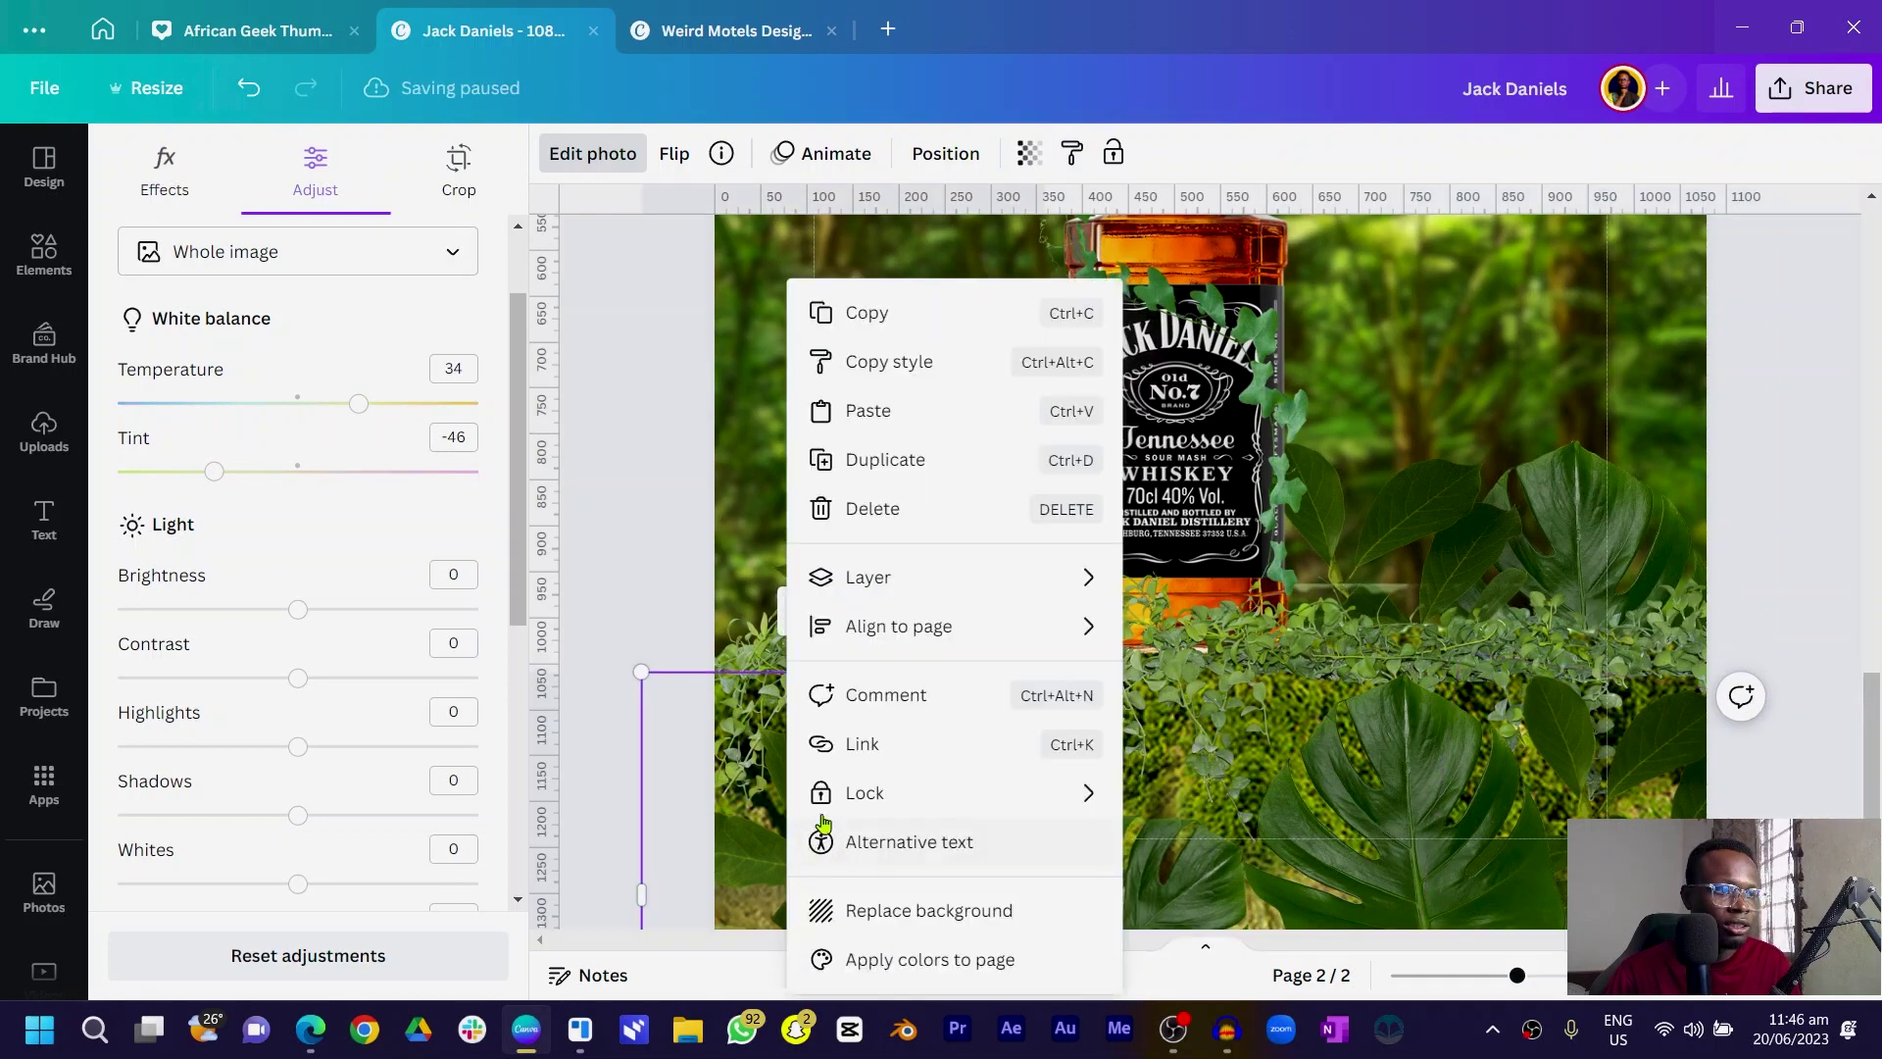
pyautogui.click(956, 365)
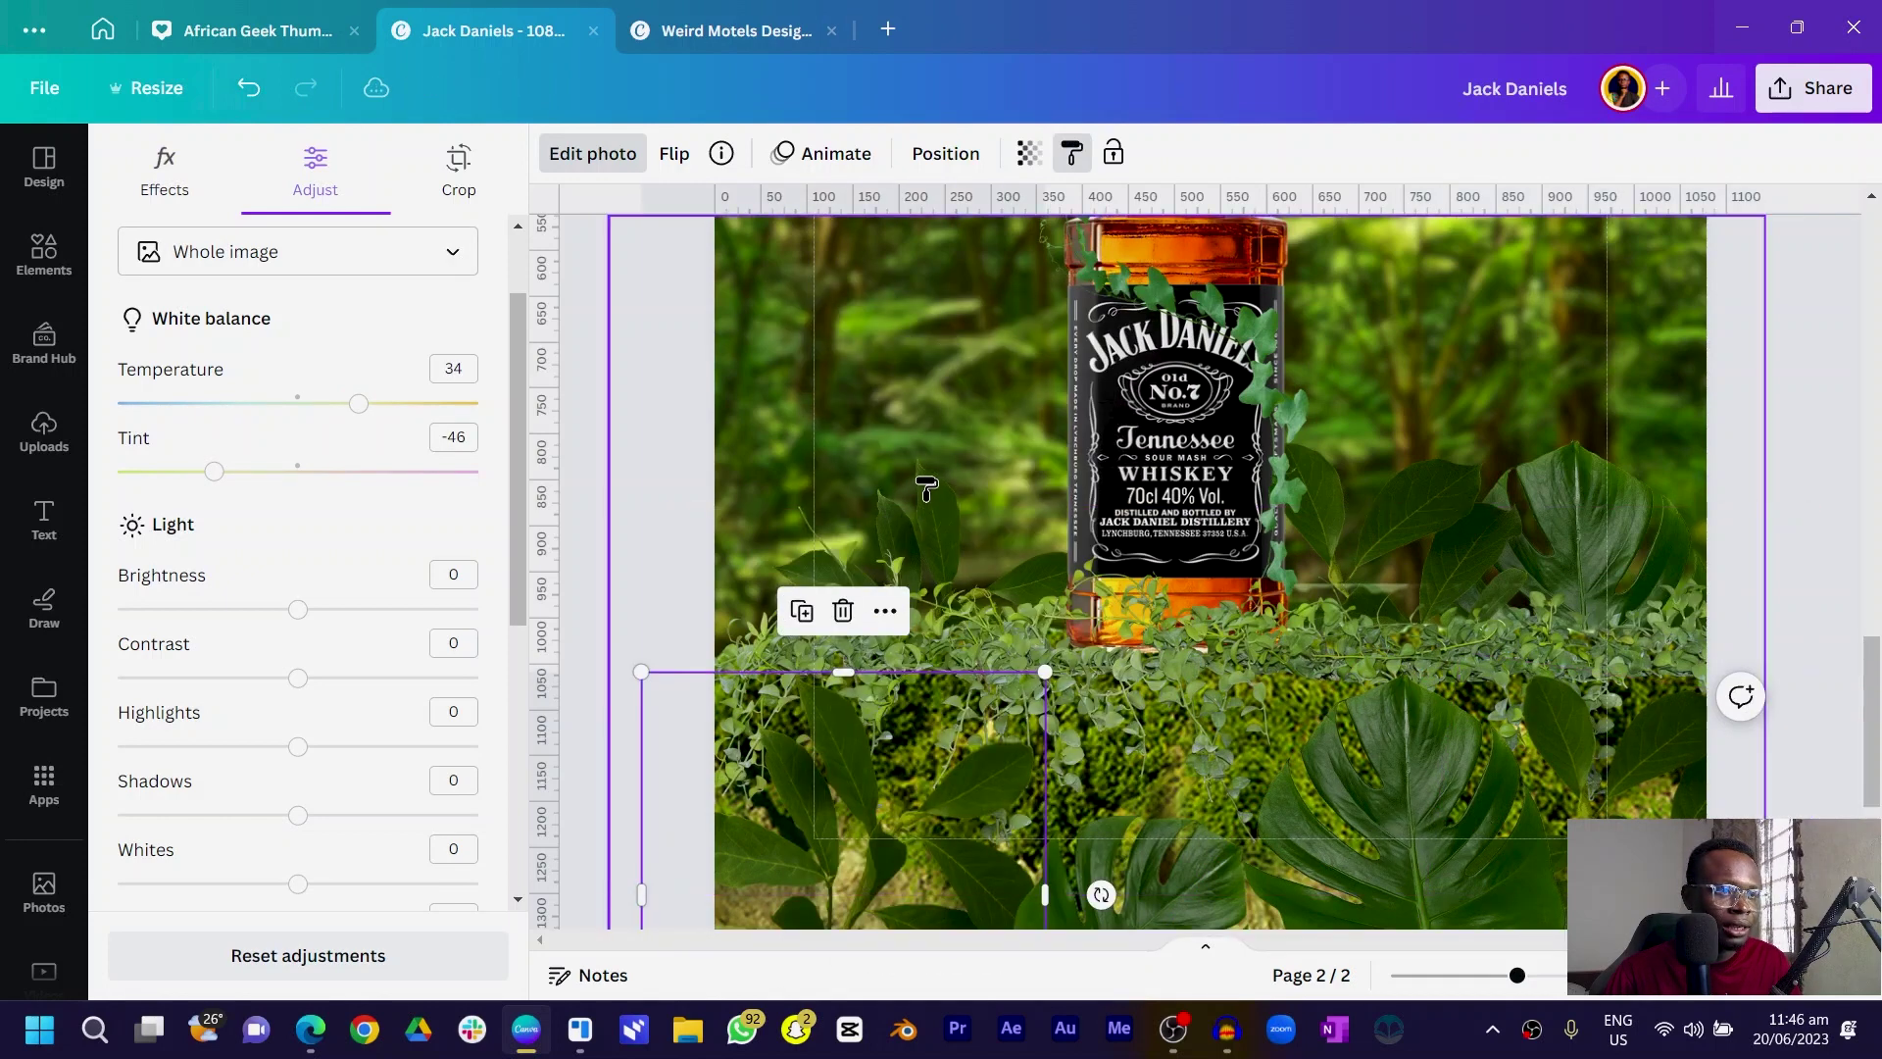
pyautogui.click(919, 508)
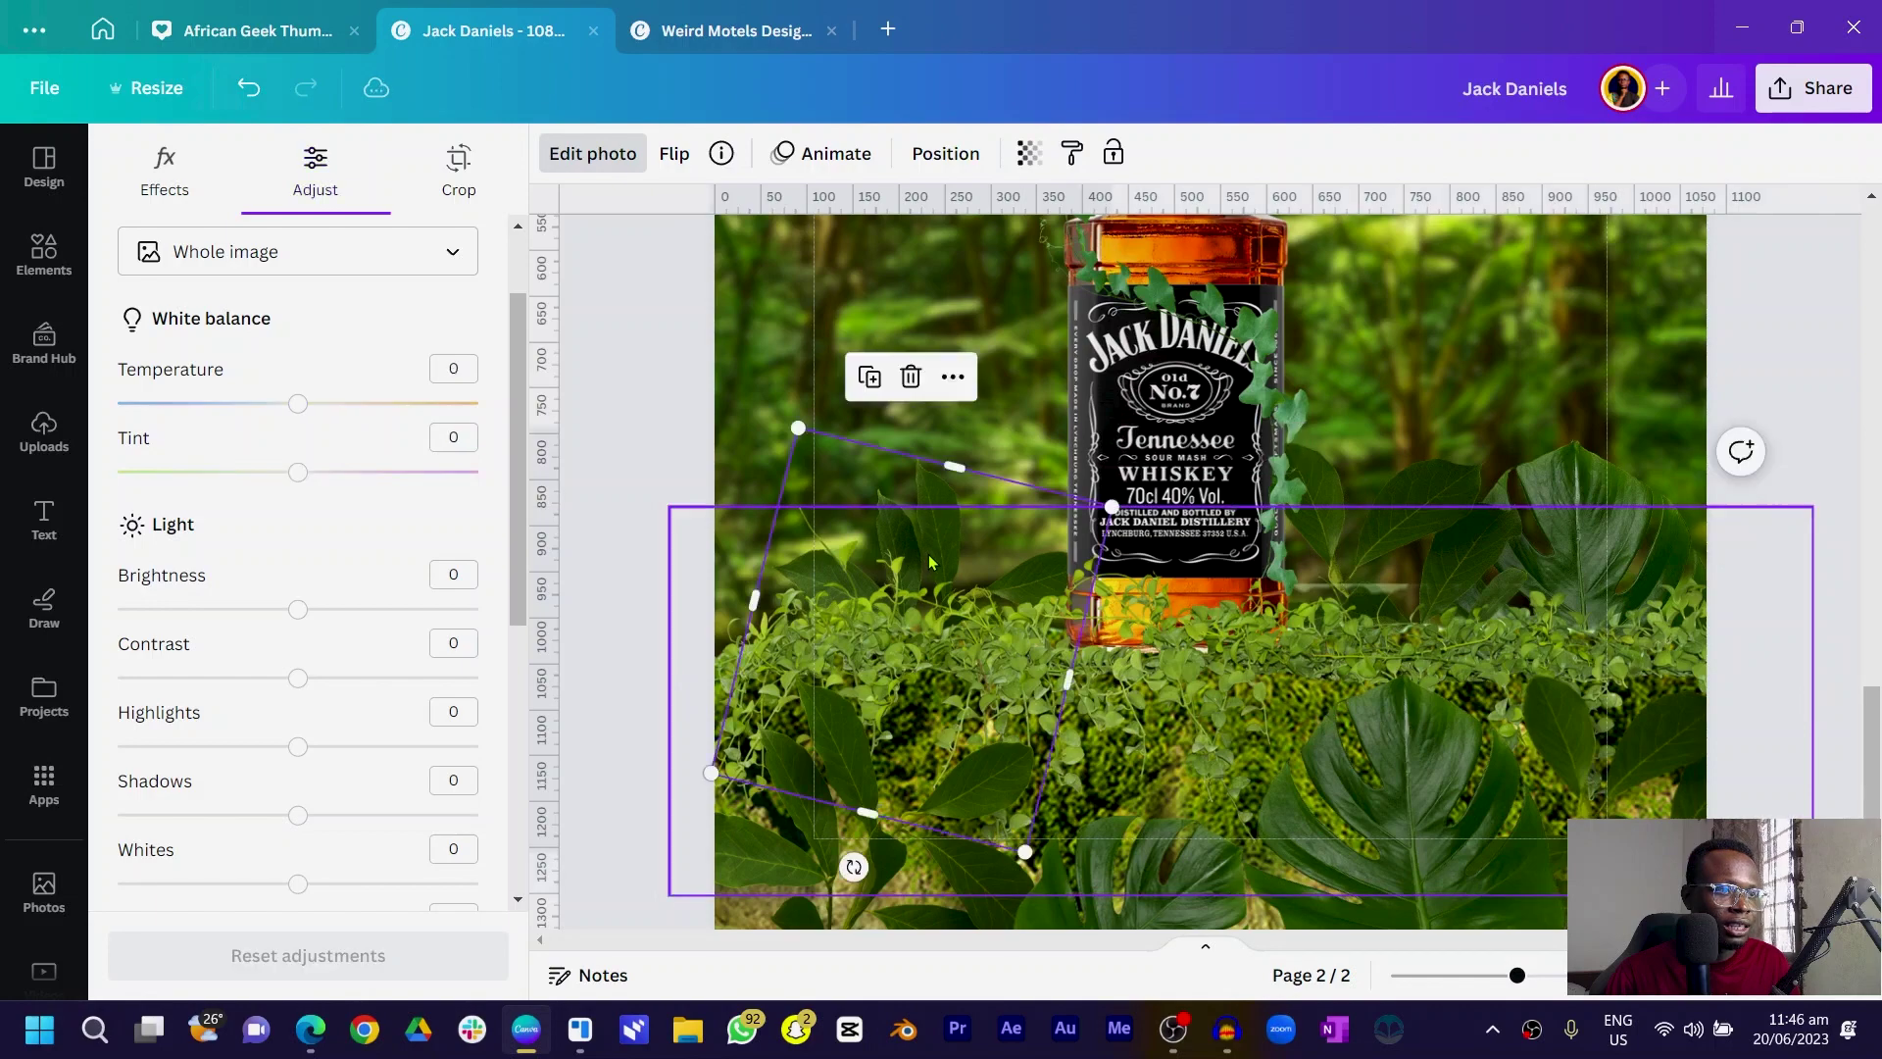
# - Move the broad-leaved plant behind the platform's left side up beside the bottle and copy the bottom-left plant's style onto it
pyautogui.moveTo(936, 536); pyautogui.dragTo(868, 291)
pyautogui.rightClick(874, 779)
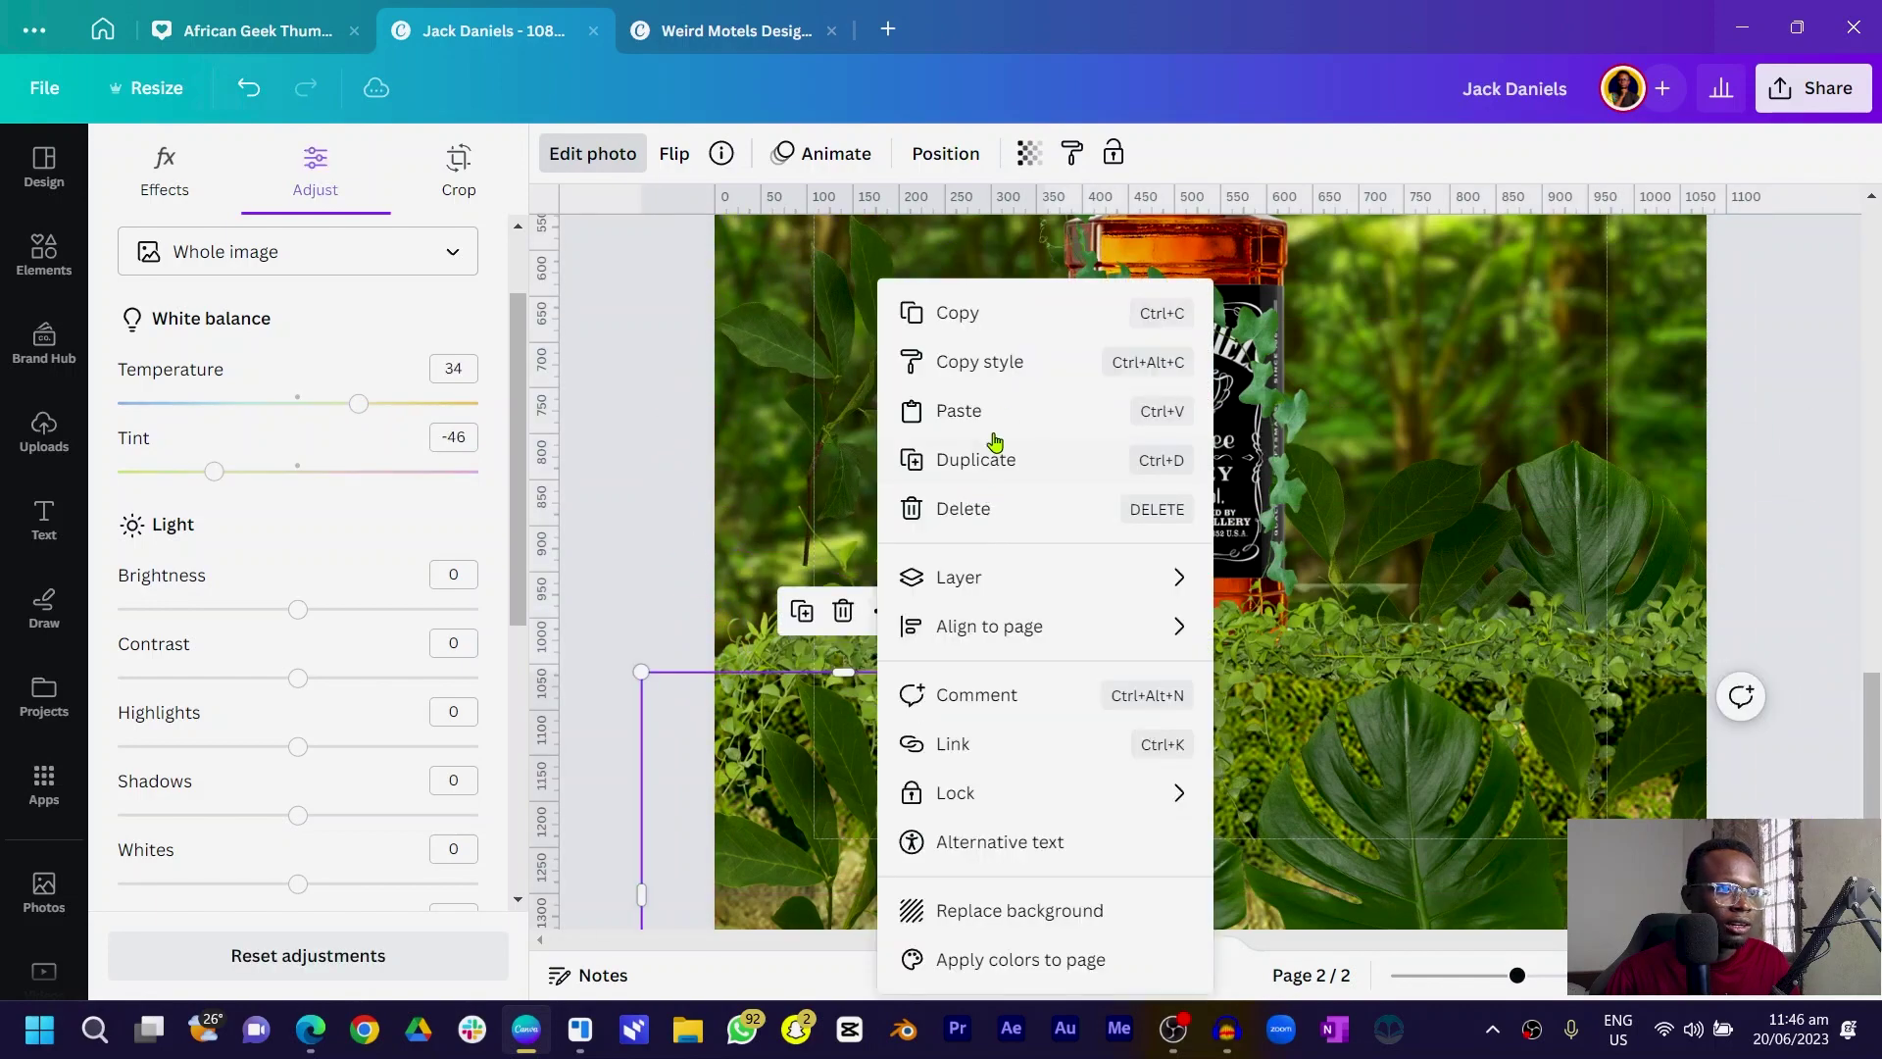
pyautogui.click(980, 361)
pyautogui.scroll(2, 851, 331)
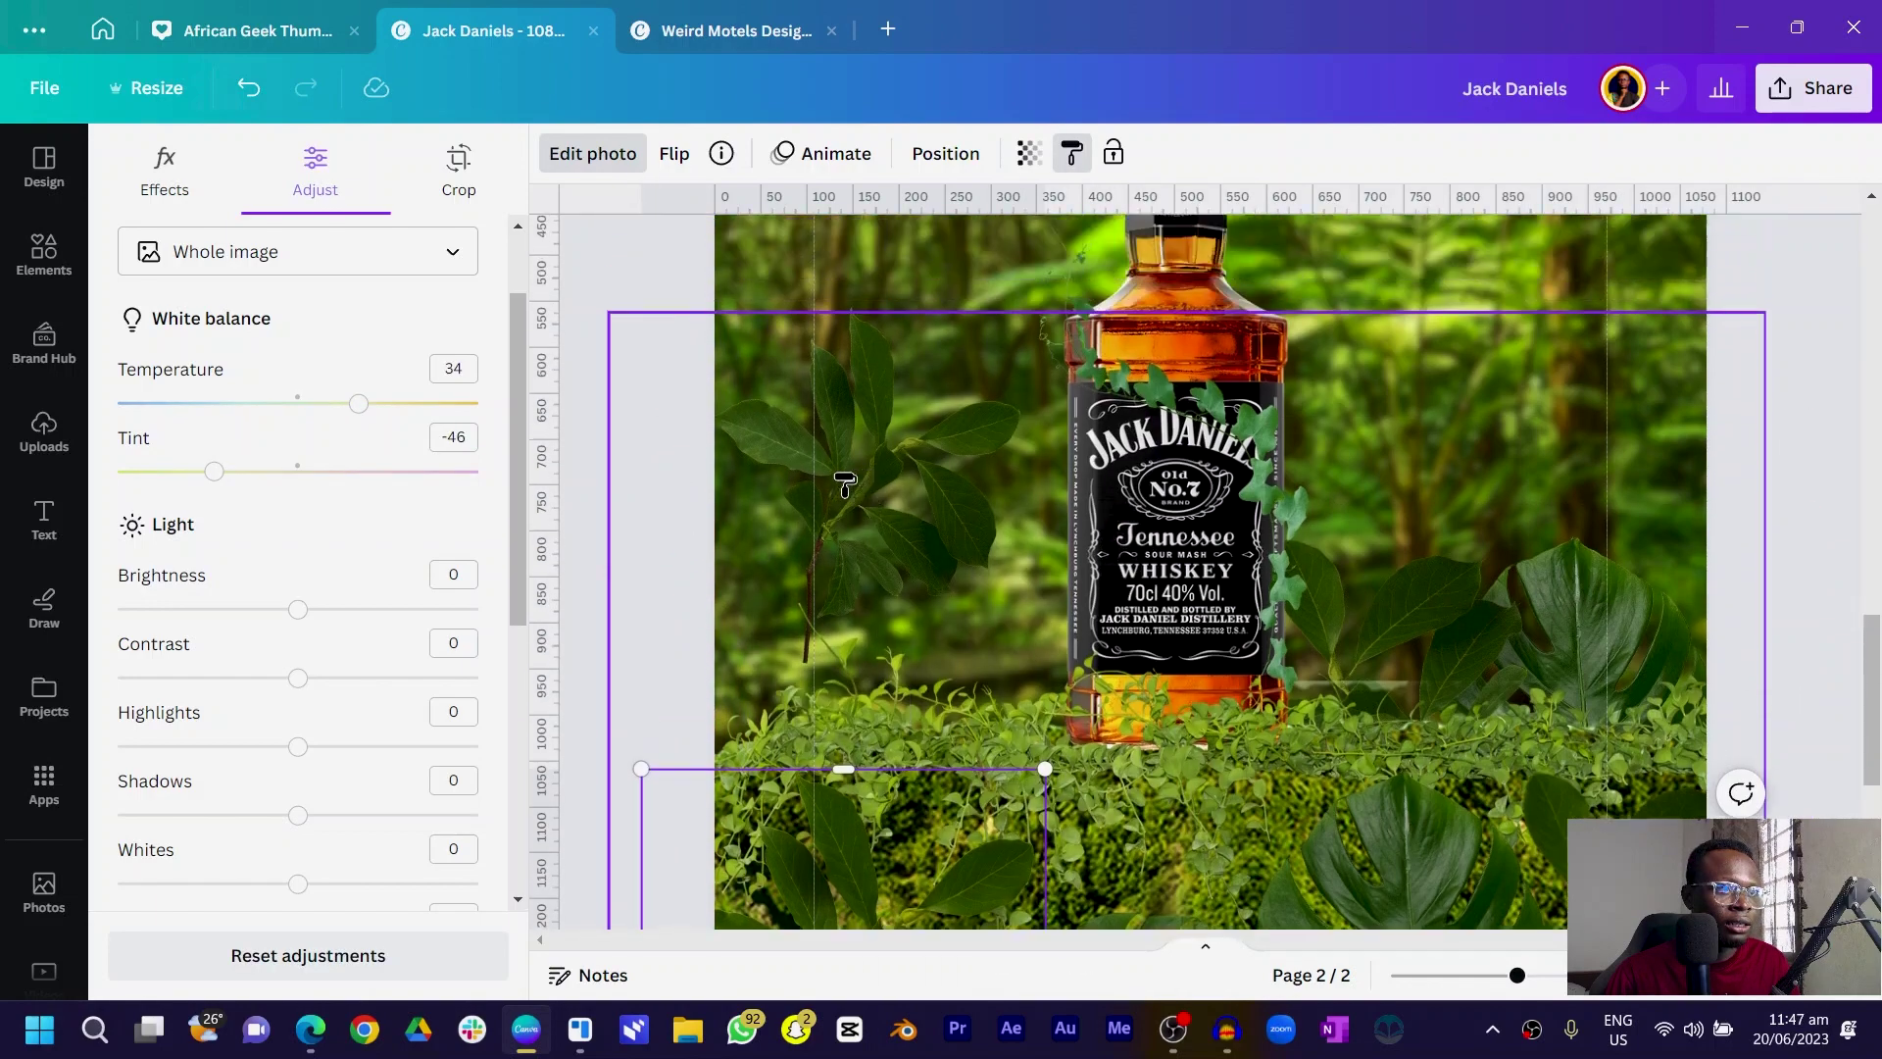
pyautogui.click(575, 244)
pyautogui.click(828, 456)
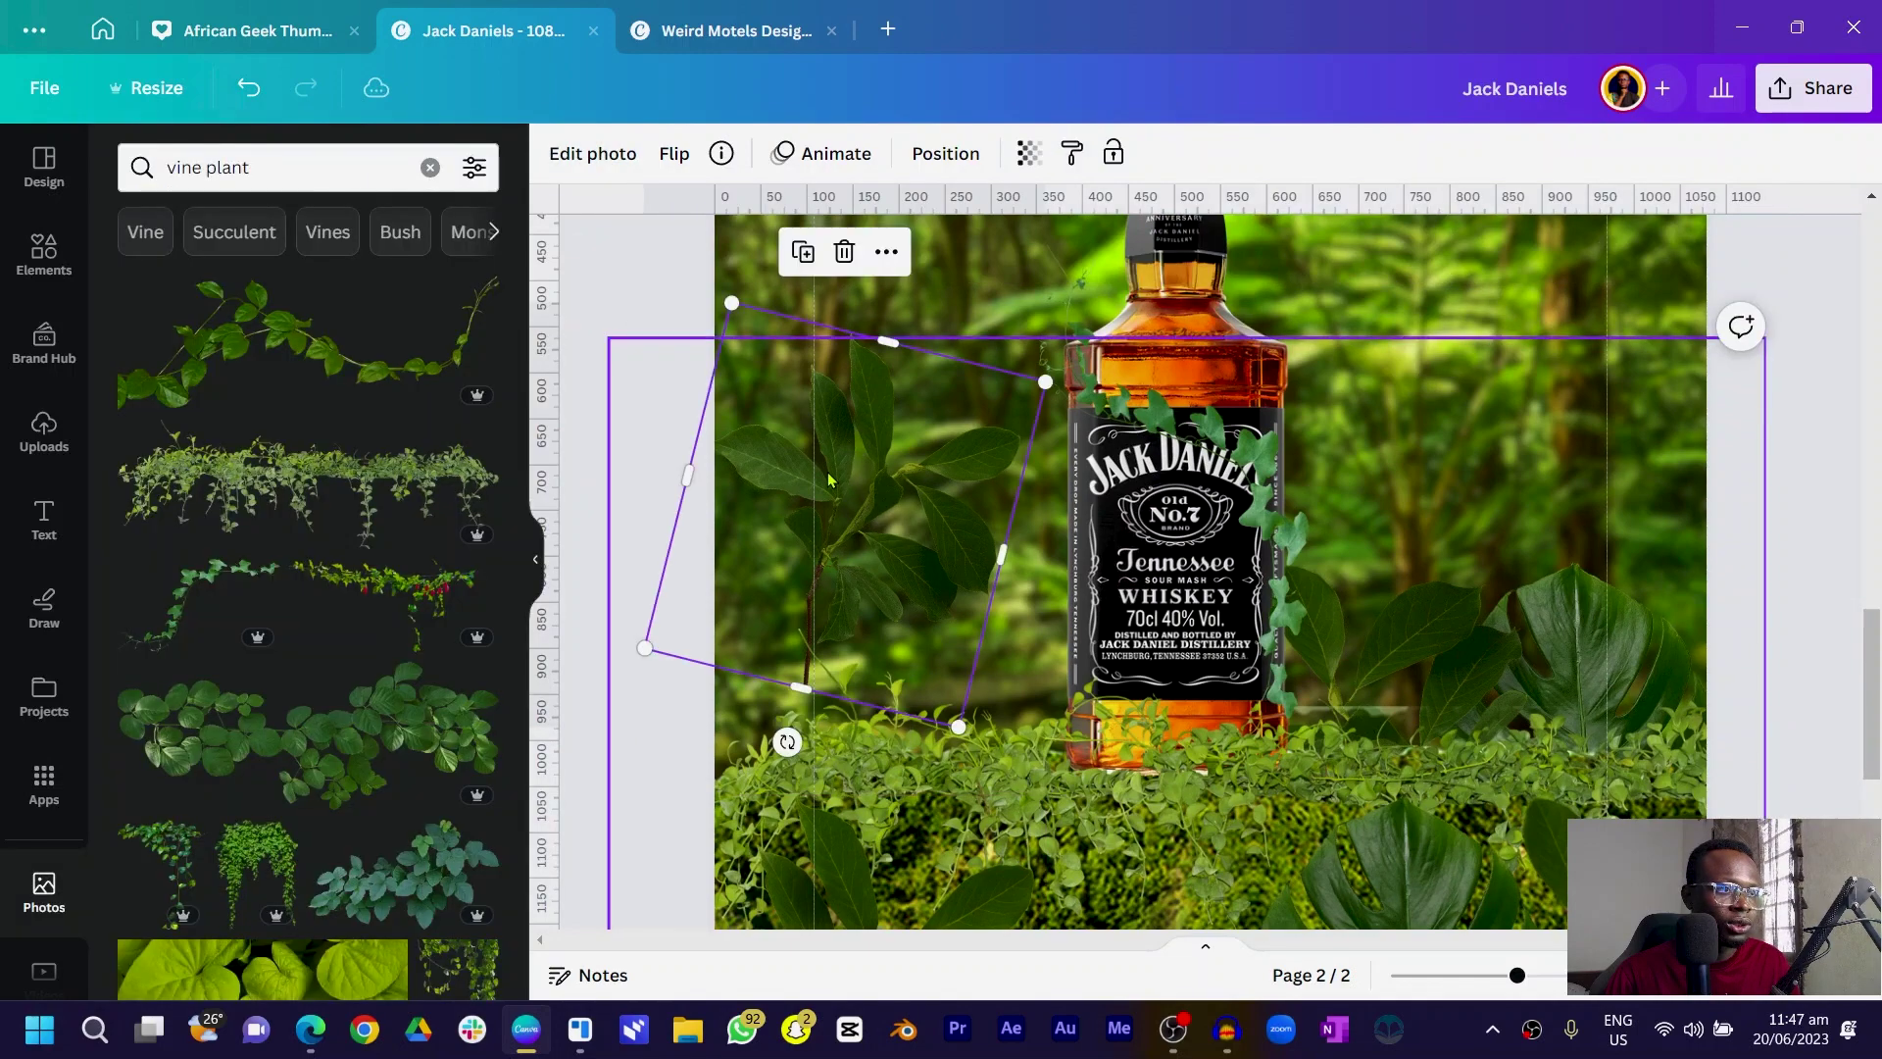
pyautogui.moveTo(828, 454); pyautogui.dragTo(845, 210)
pyautogui.rightClick(838, 399)
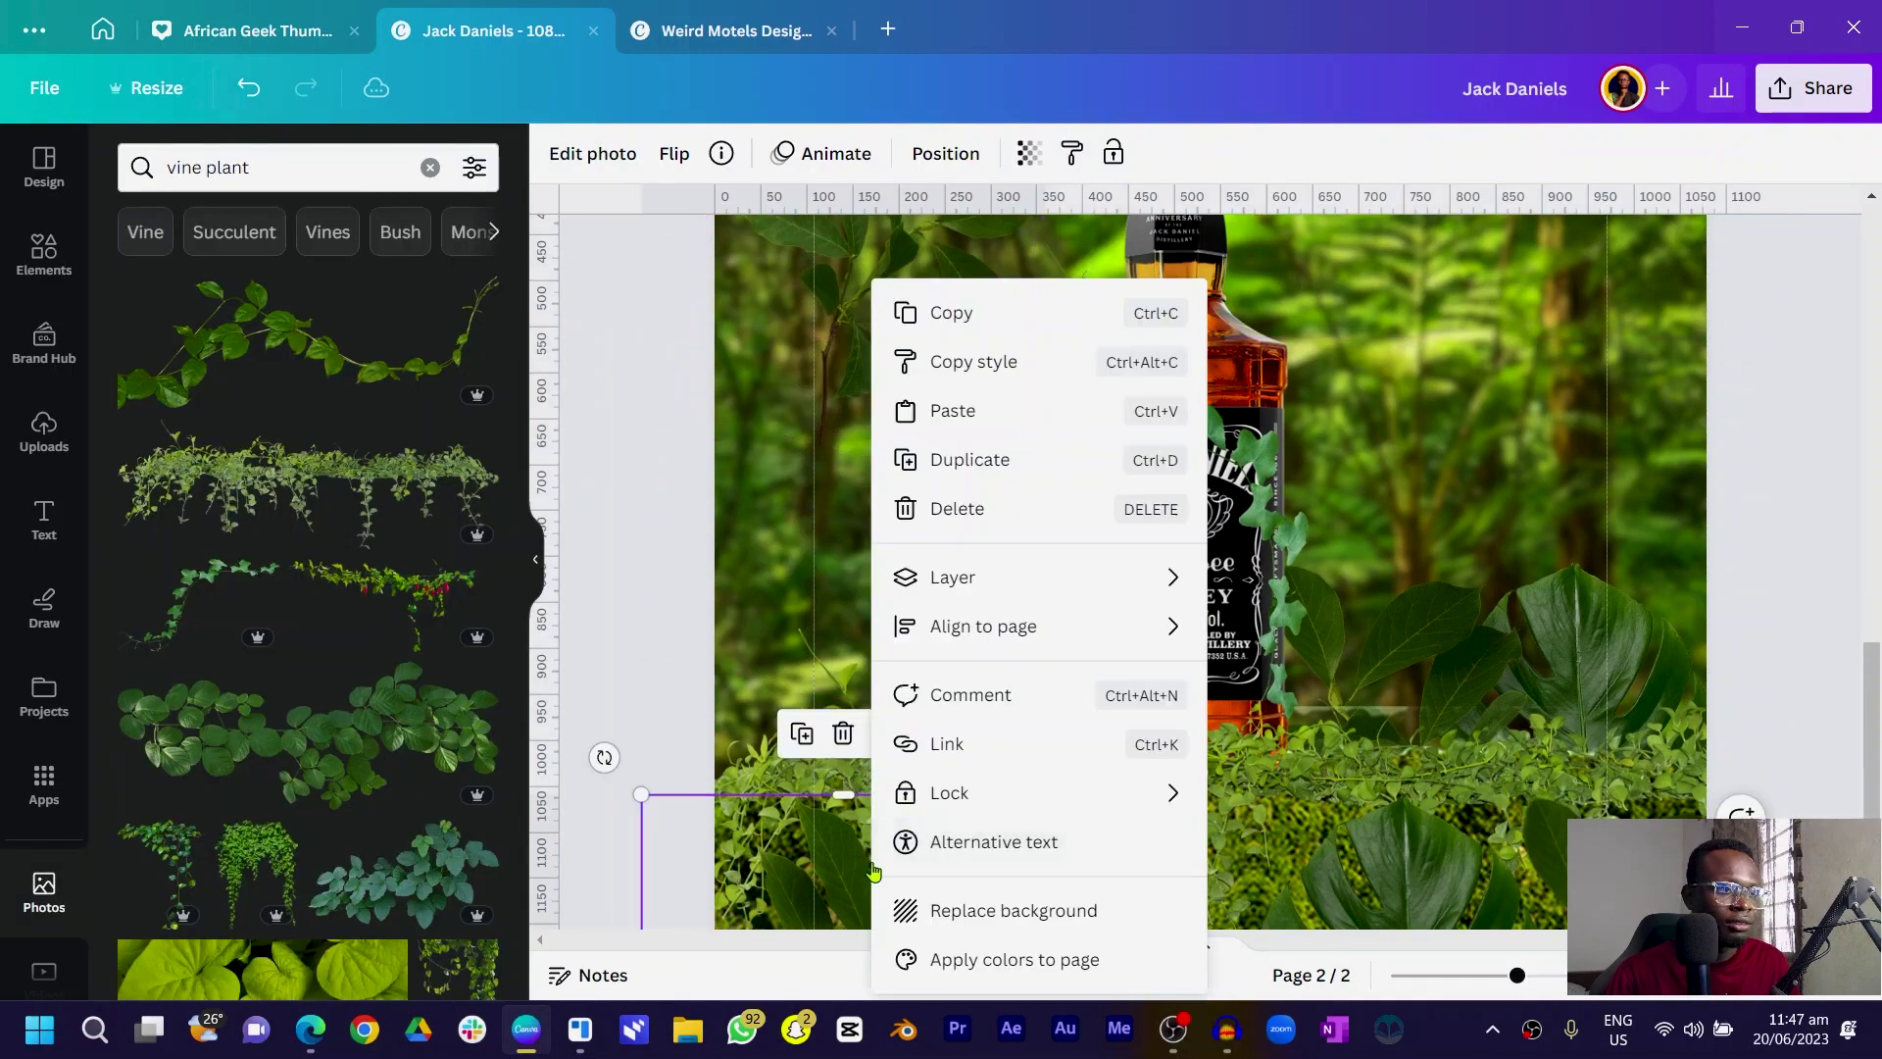
pyautogui.click(963, 362)
# - Move the broad-leaved plant behind the platform's right side up beside the bottle's neck and apply the copied plant style to it
pyautogui.click(1459, 645)
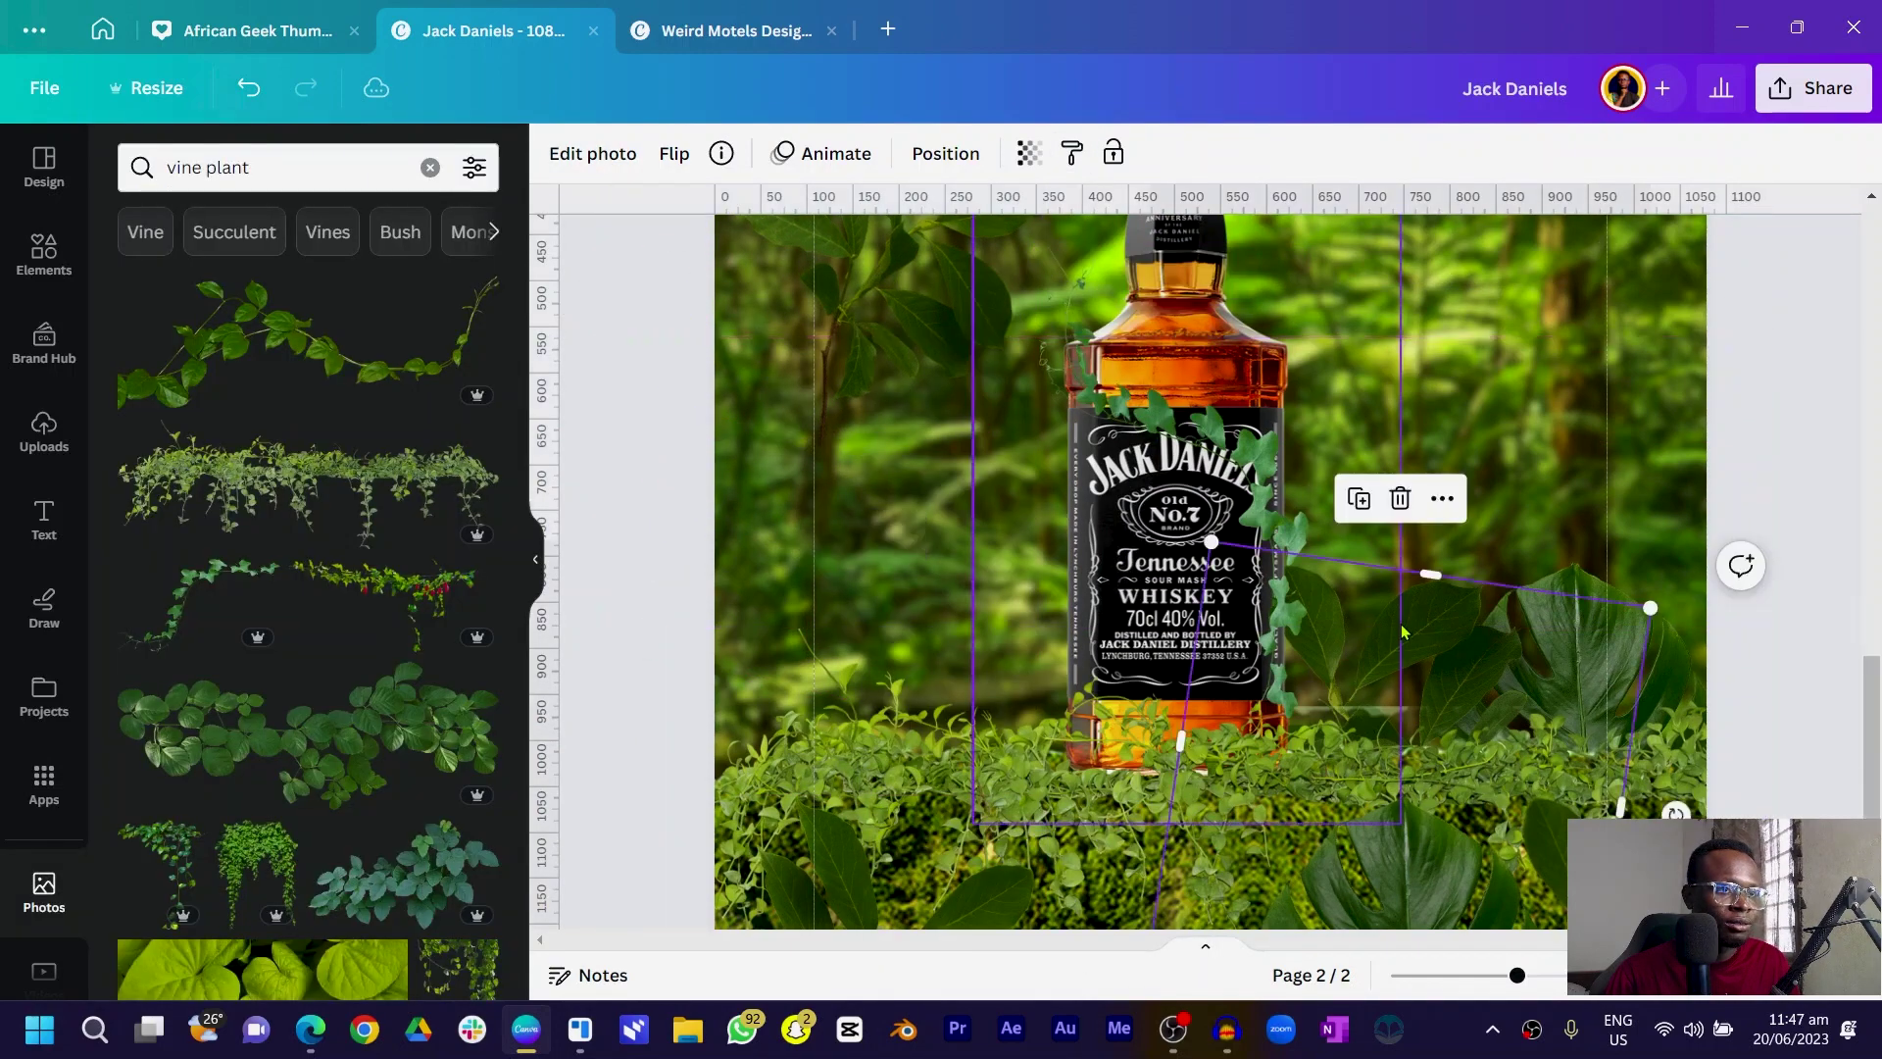
pyautogui.moveTo(1440, 626); pyautogui.dragTo(1516, 125)
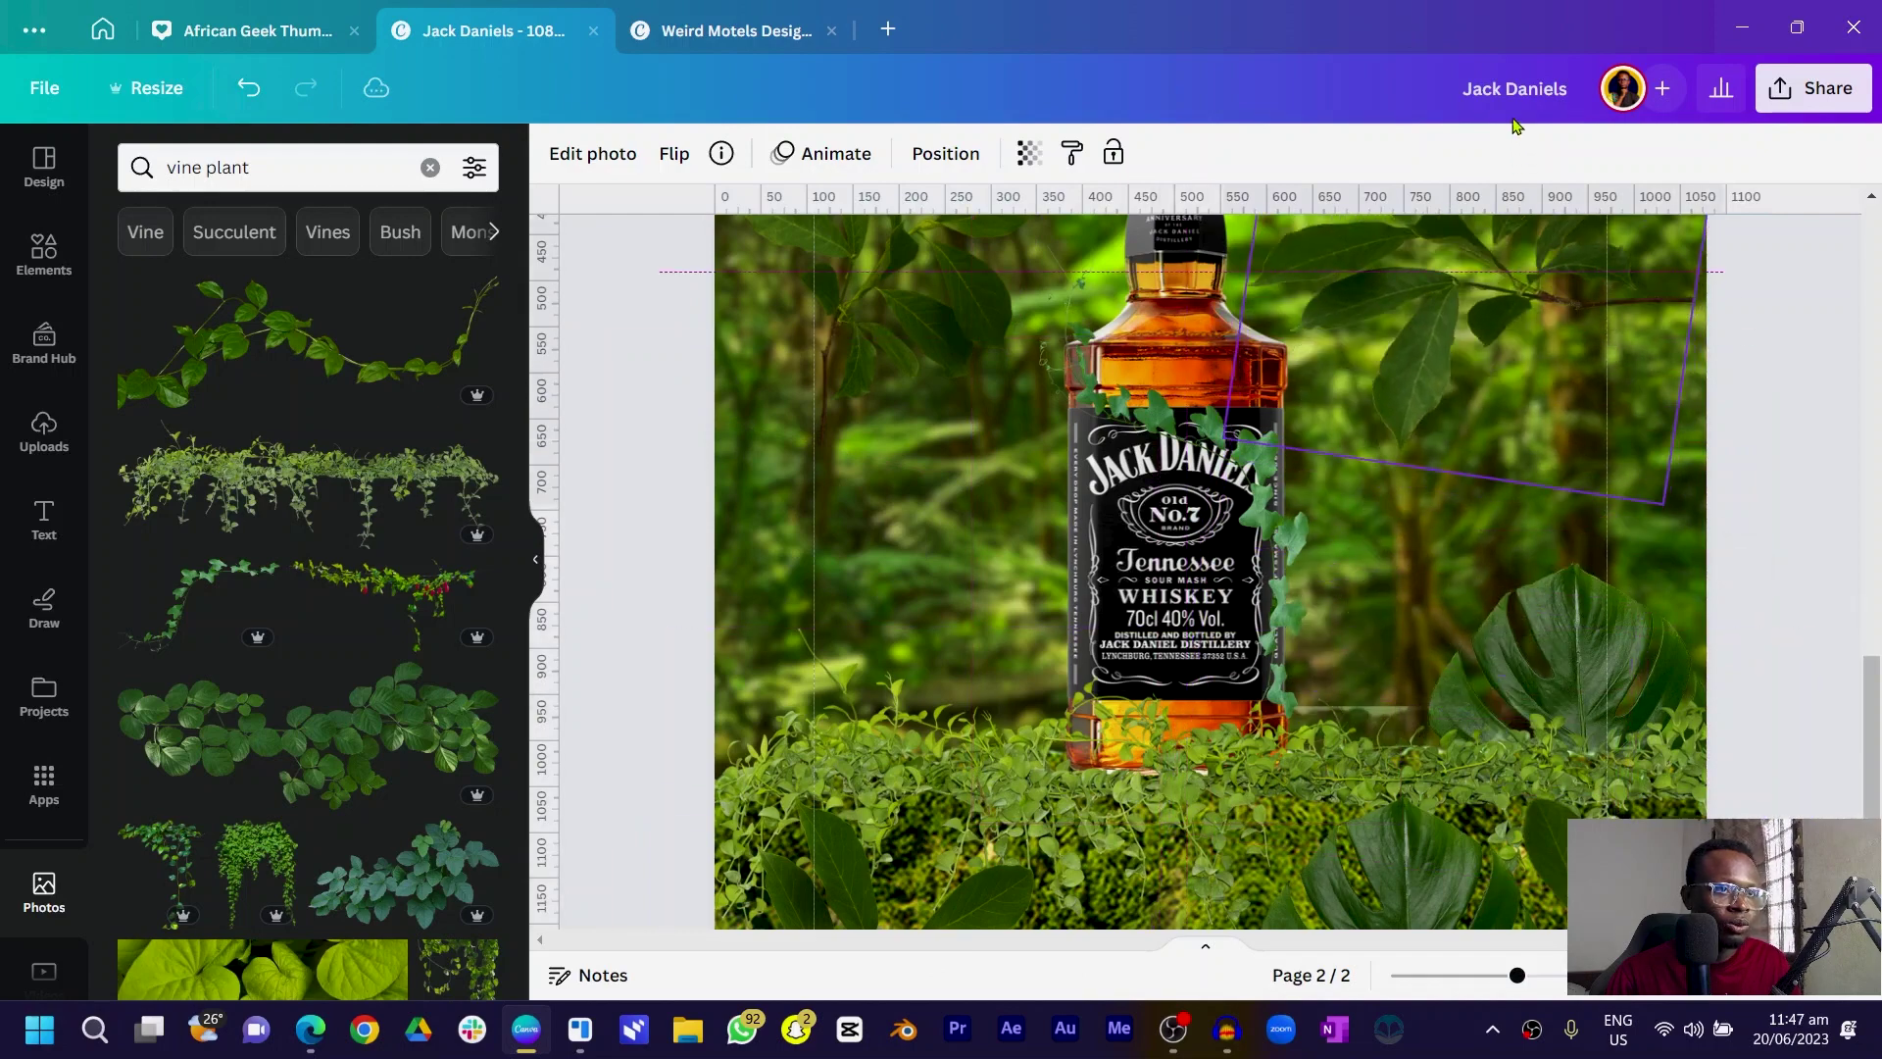
pyautogui.rightClick(936, 311)
pyautogui.click(1024, 361)
pyautogui.click(1486, 256)
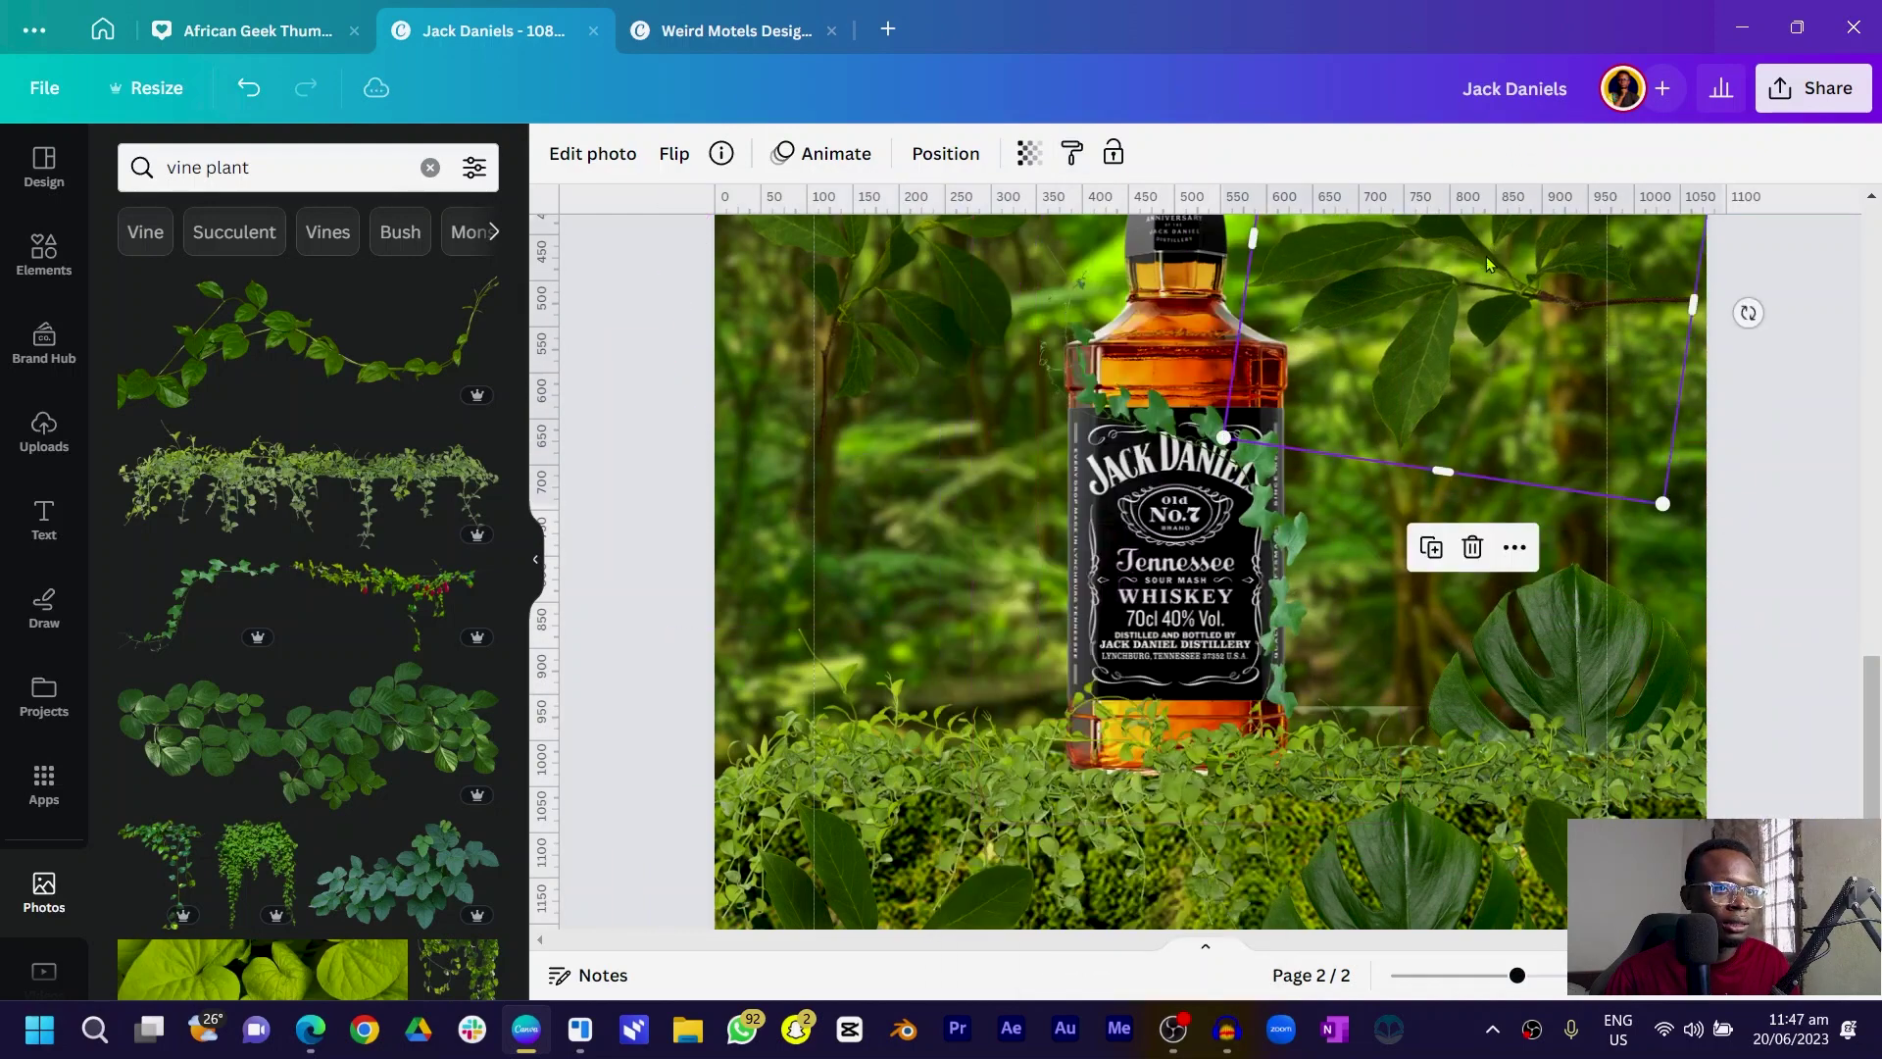
# - Move both recoloured plants back down behind the vines, one on each side of the bottle's base
pyautogui.moveTo(912, 252); pyautogui.dragTo(951, 717)
pyautogui.moveTo(1612, 384); pyautogui.dragTo(1433, 730)
pyautogui.scroll(-3, 1433, 731)
# - Apply a blur with an intensity of 25 to the bottom-left broad-leaved plant
pyautogui.click(904, 633)
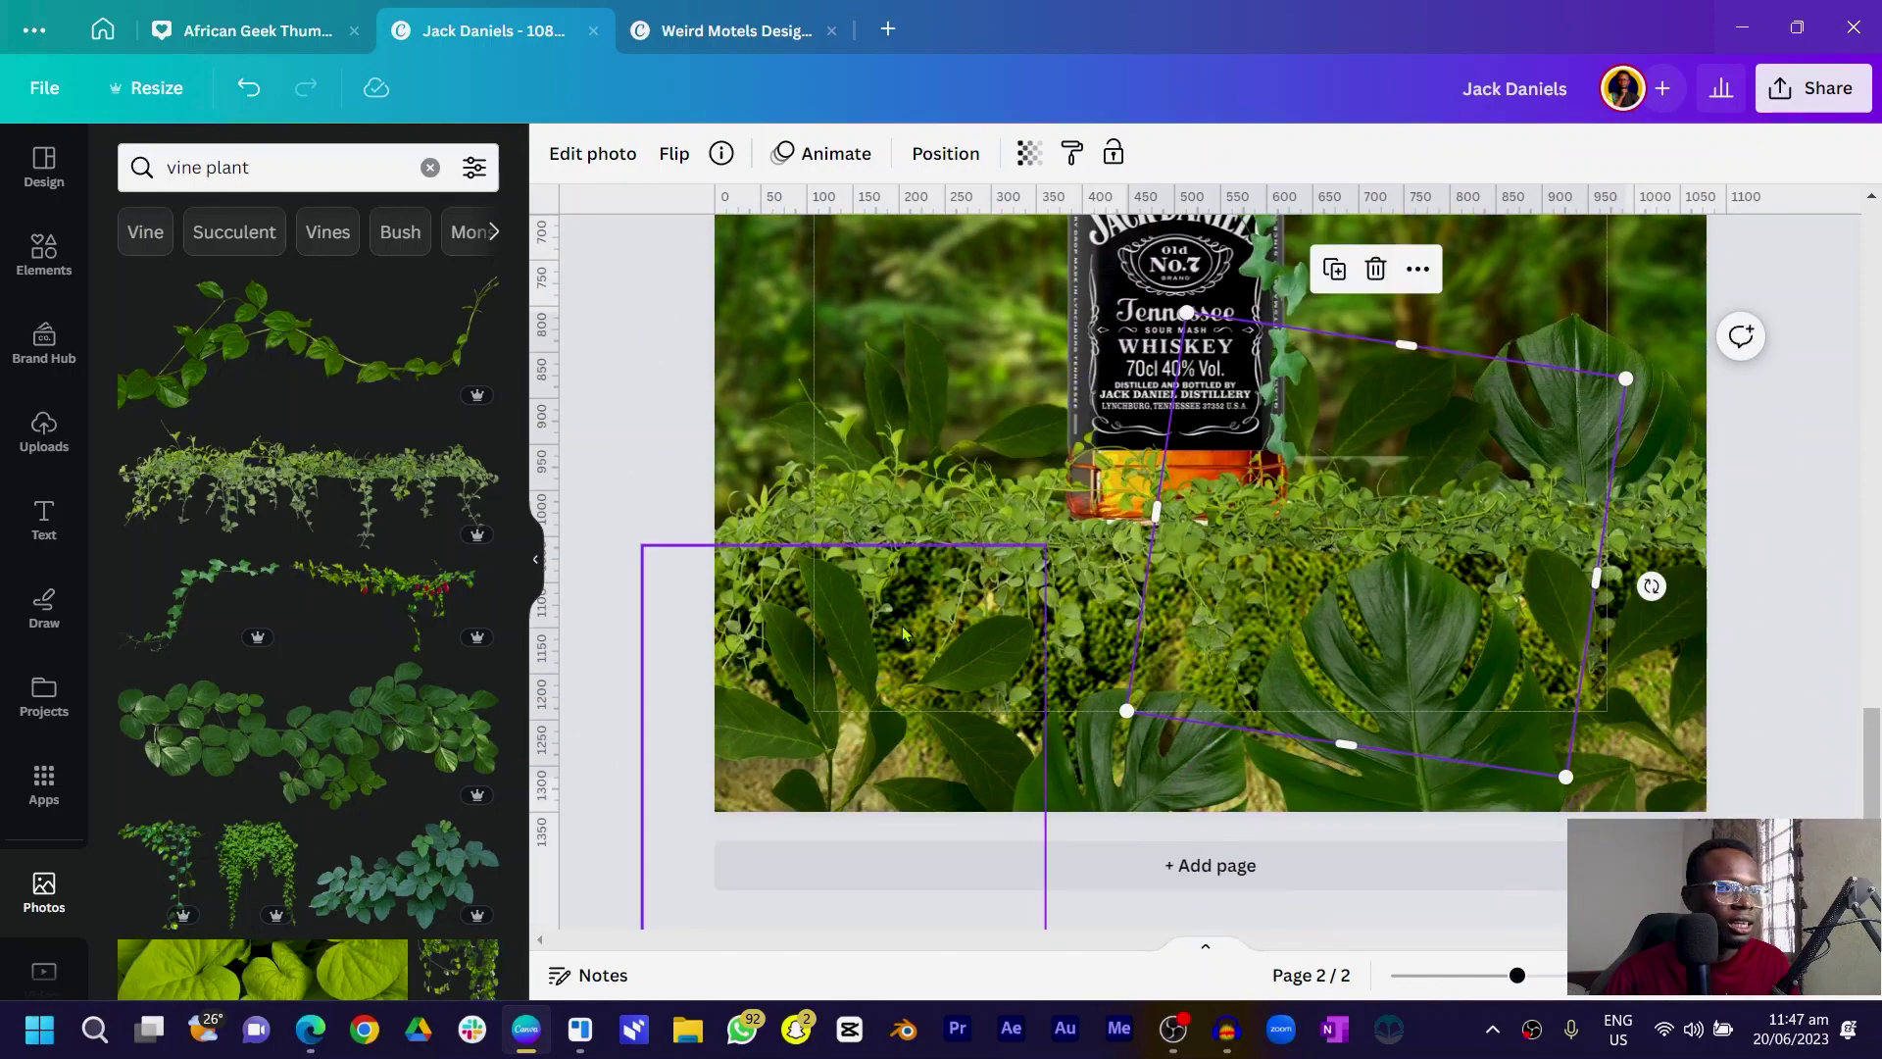
pyautogui.click(593, 154)
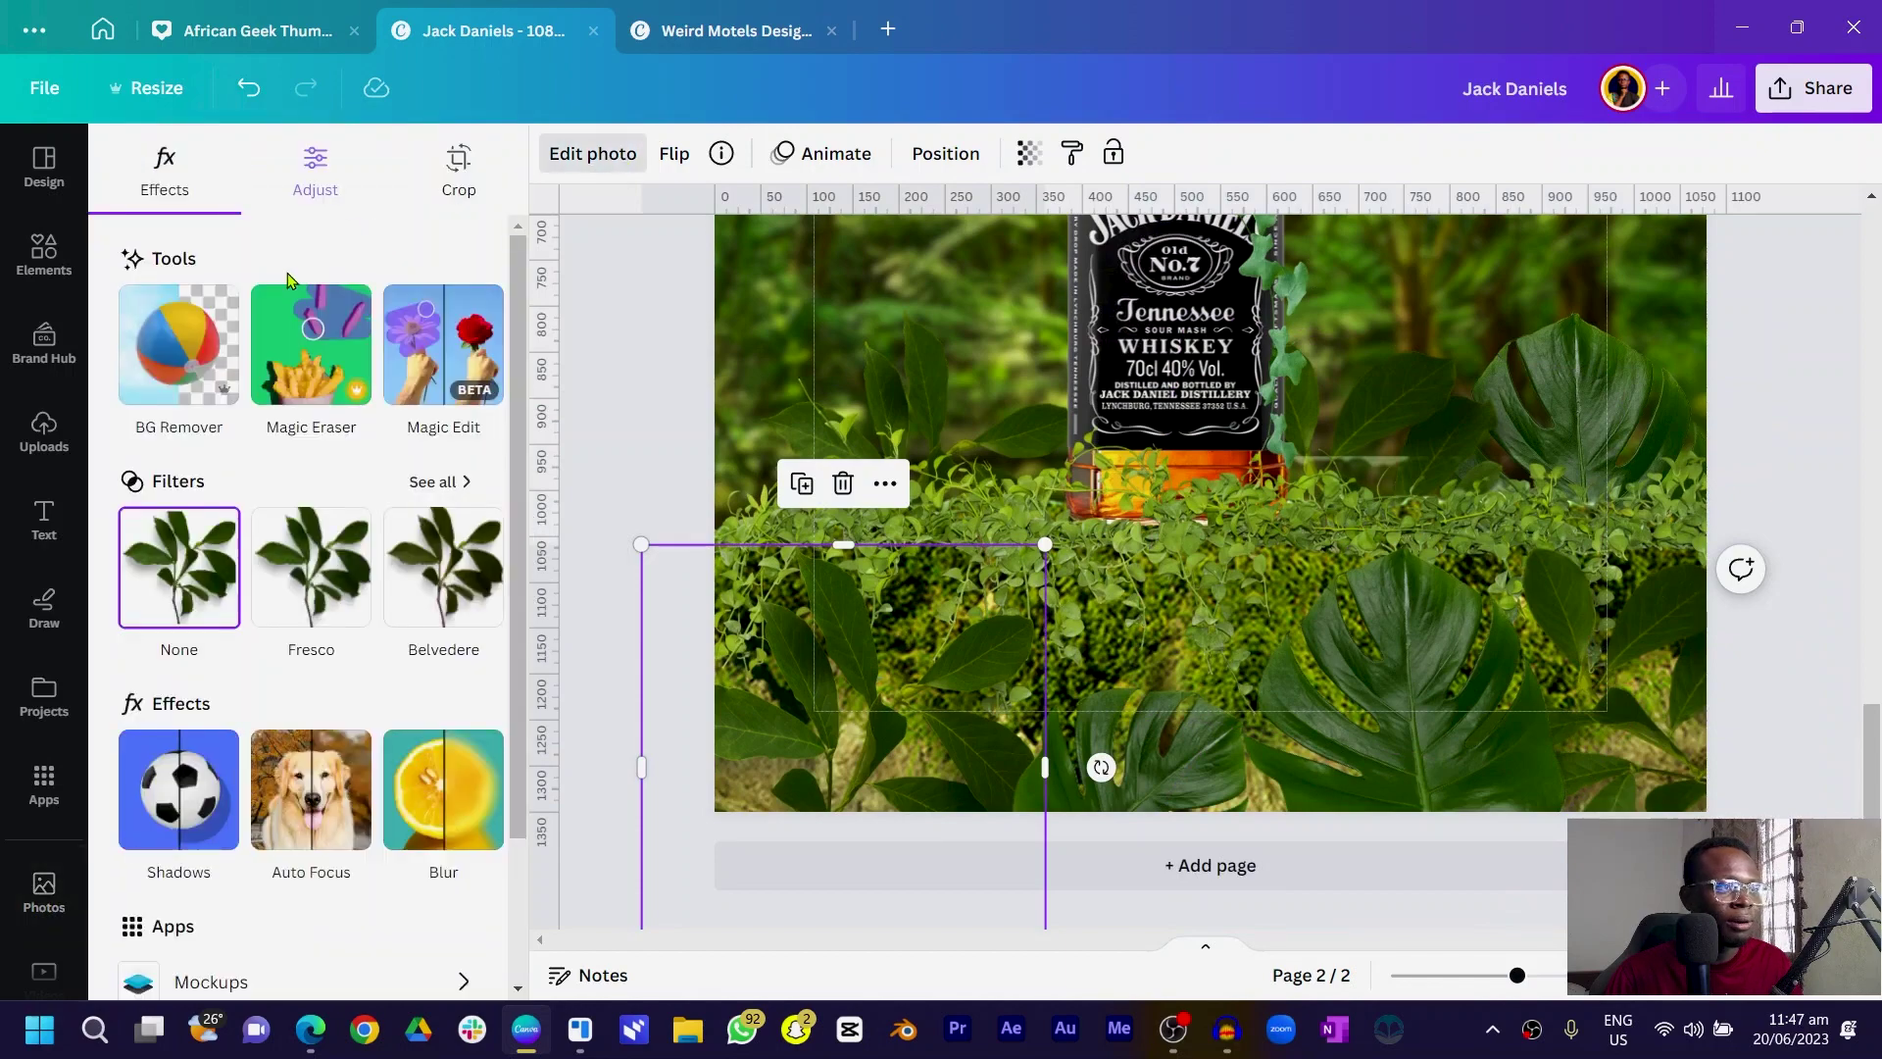
pyautogui.click(449, 789)
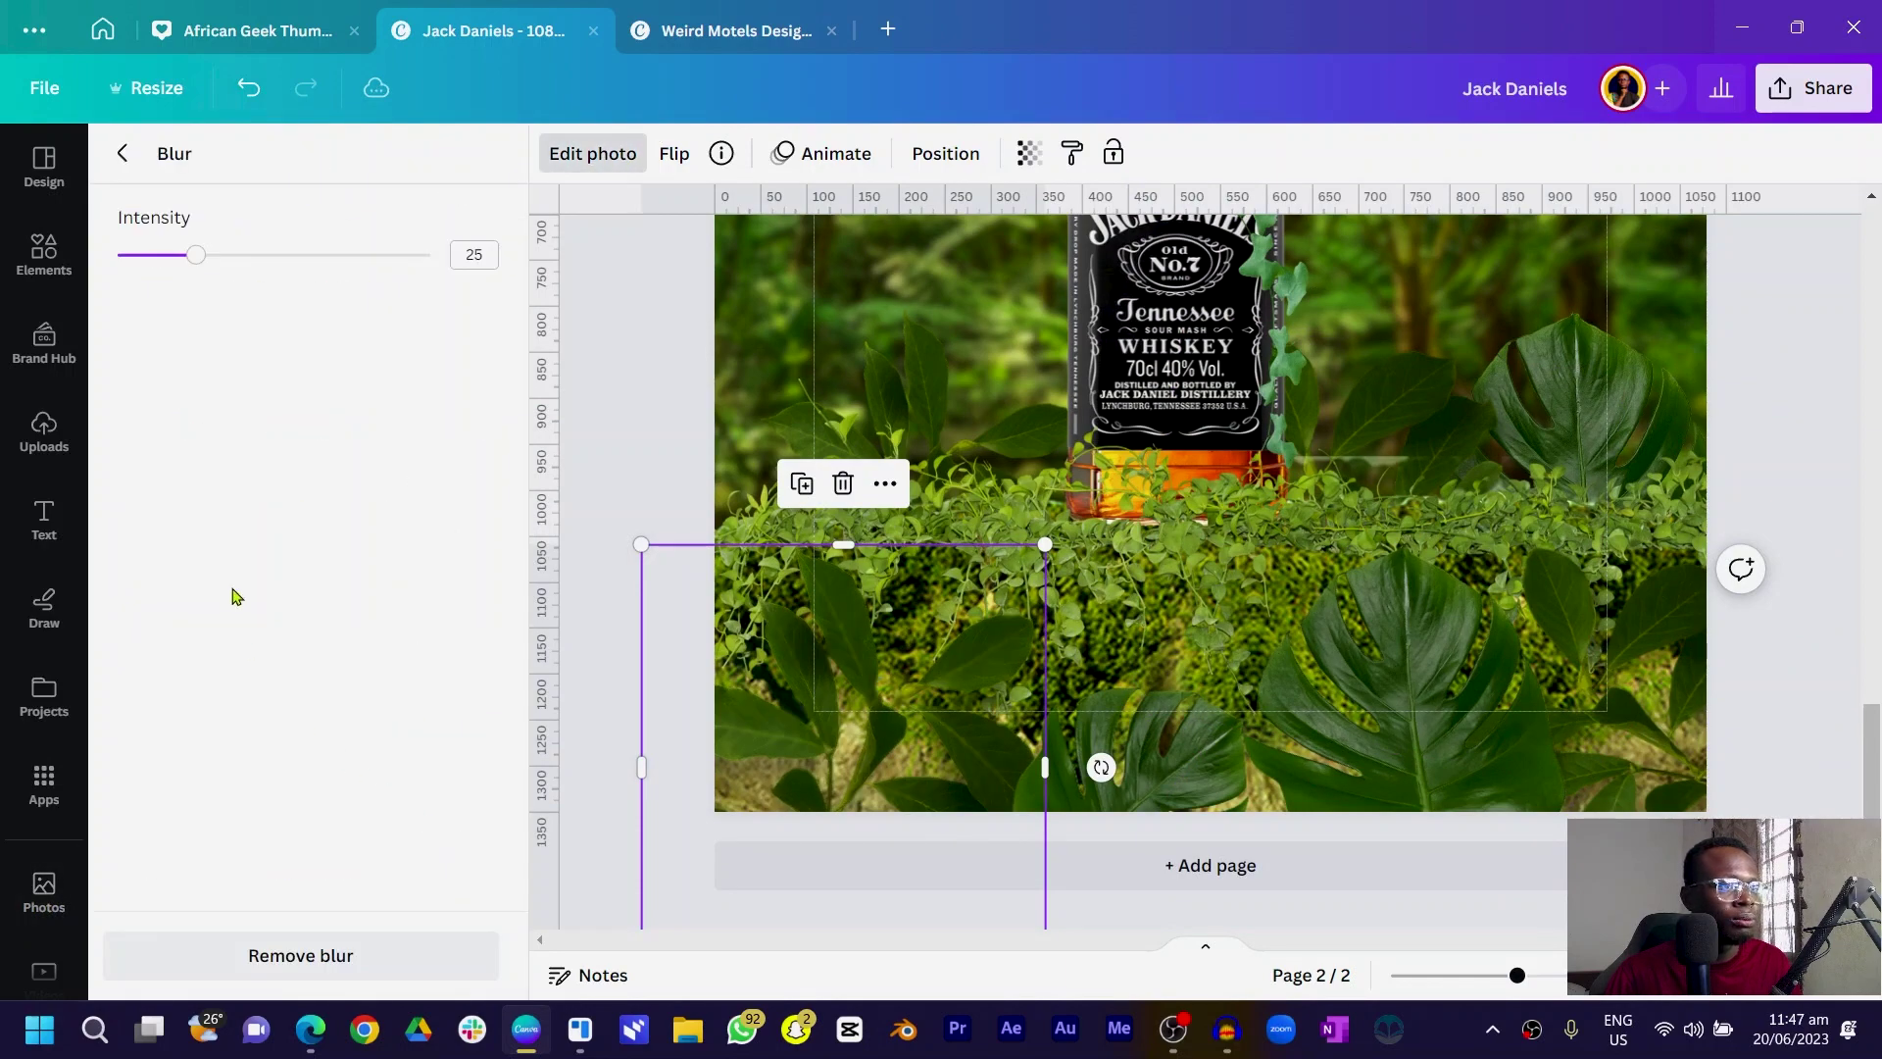
# - Blur the plant behind the platform's left side at intensity 38 and the one behind its right side at 63
pyautogui.click(750, 502)
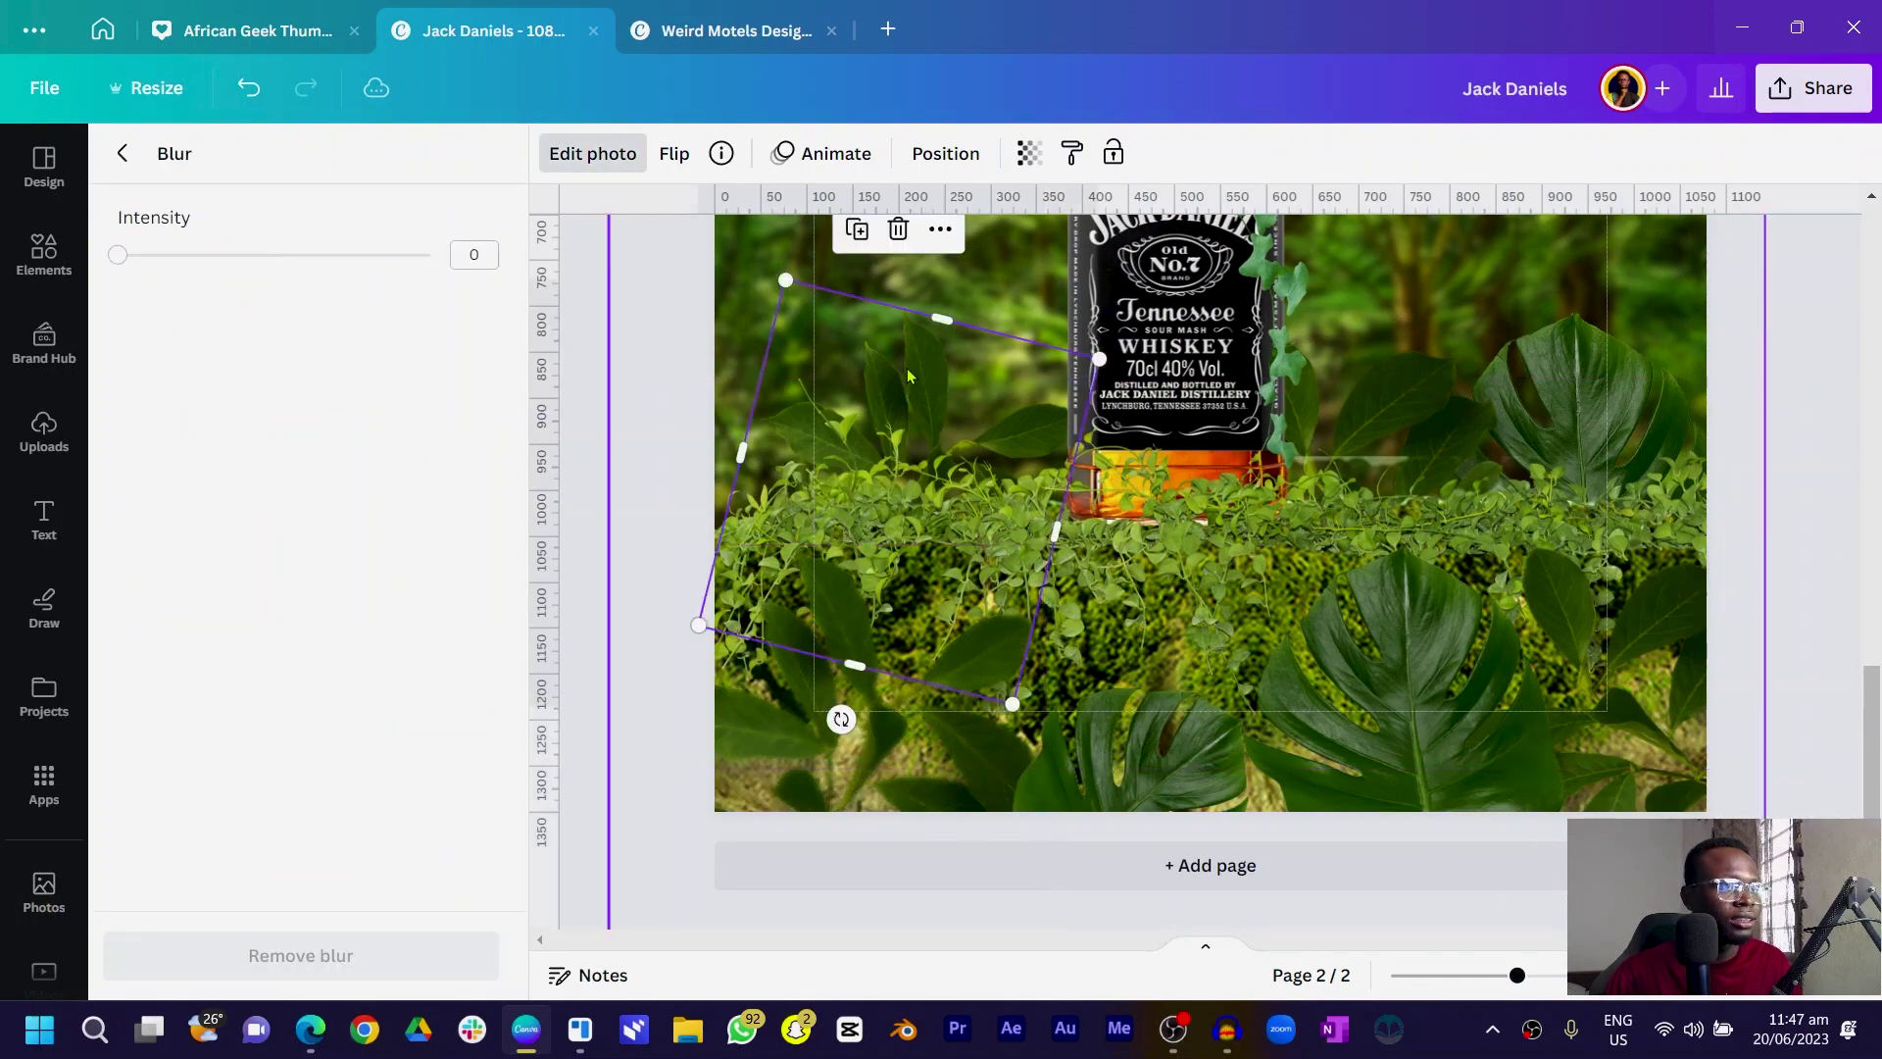
pyautogui.moveTo(116, 259); pyautogui.dragTo(241, 303)
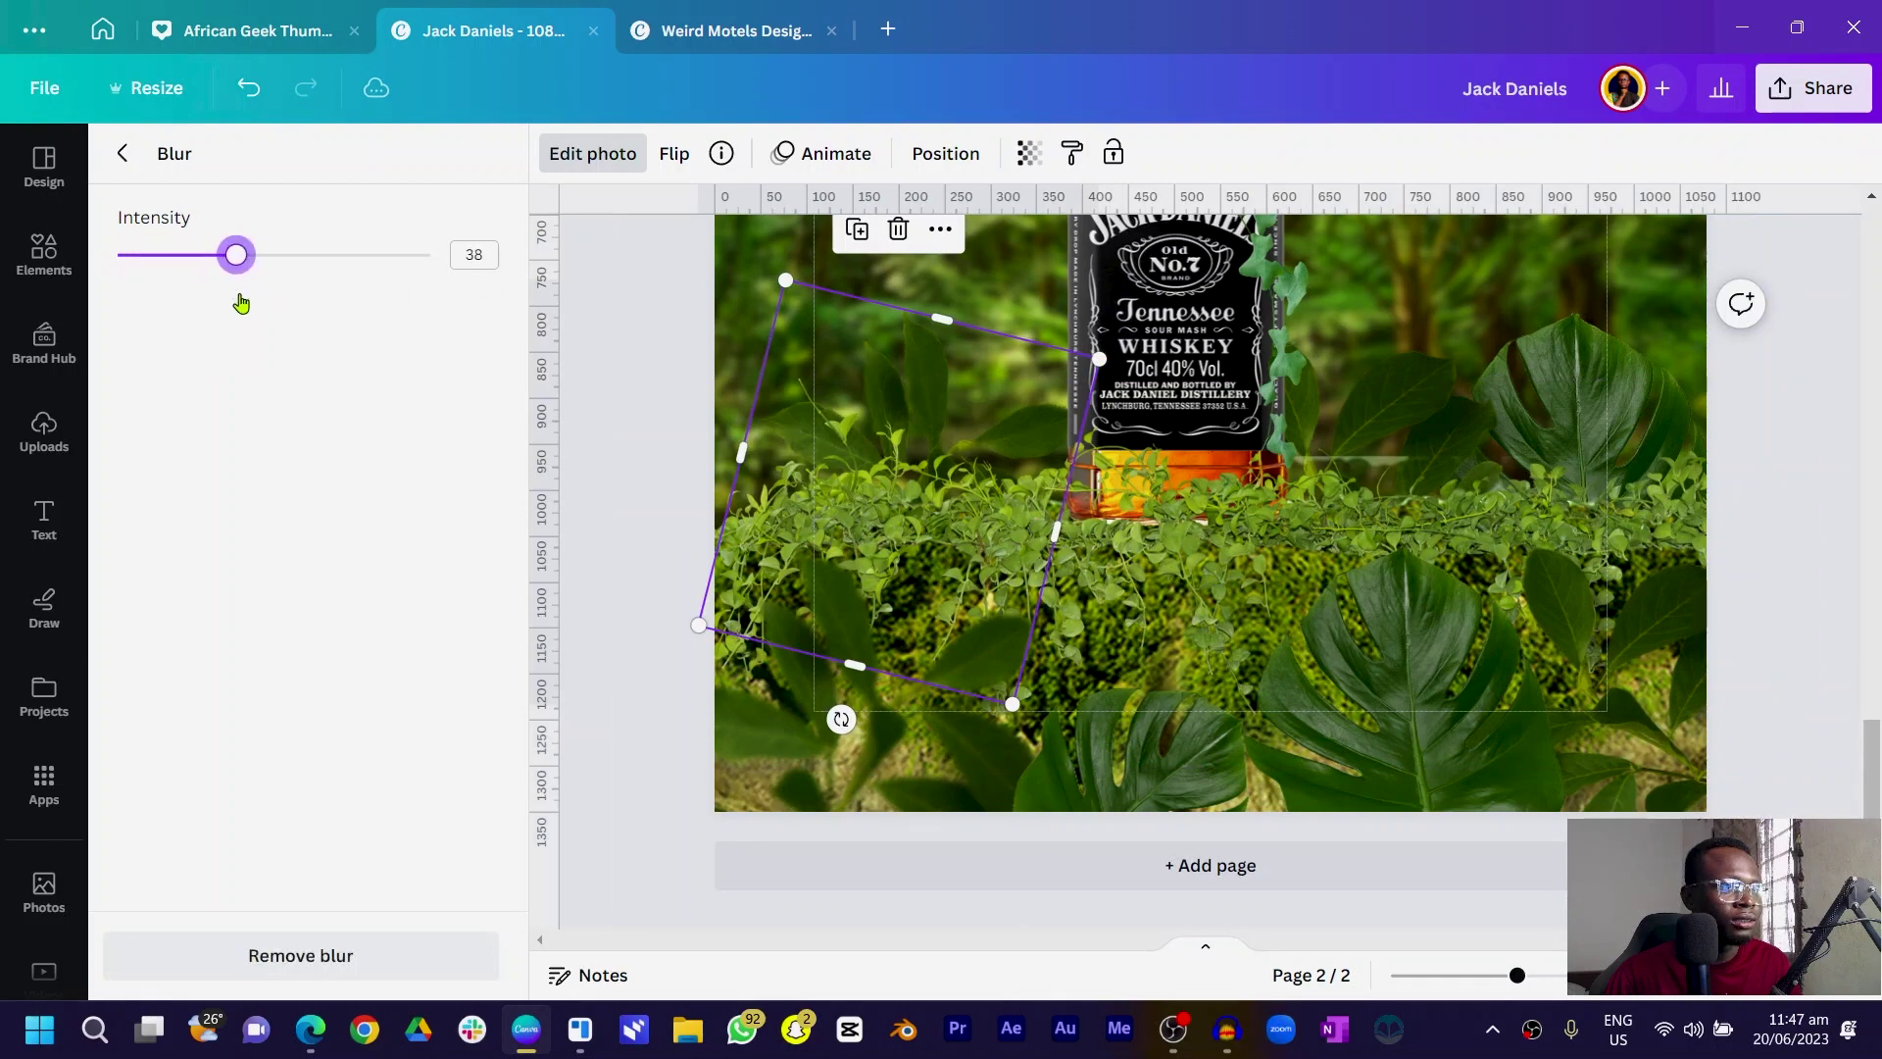
pyautogui.click(1428, 416)
pyautogui.click(1431, 420)
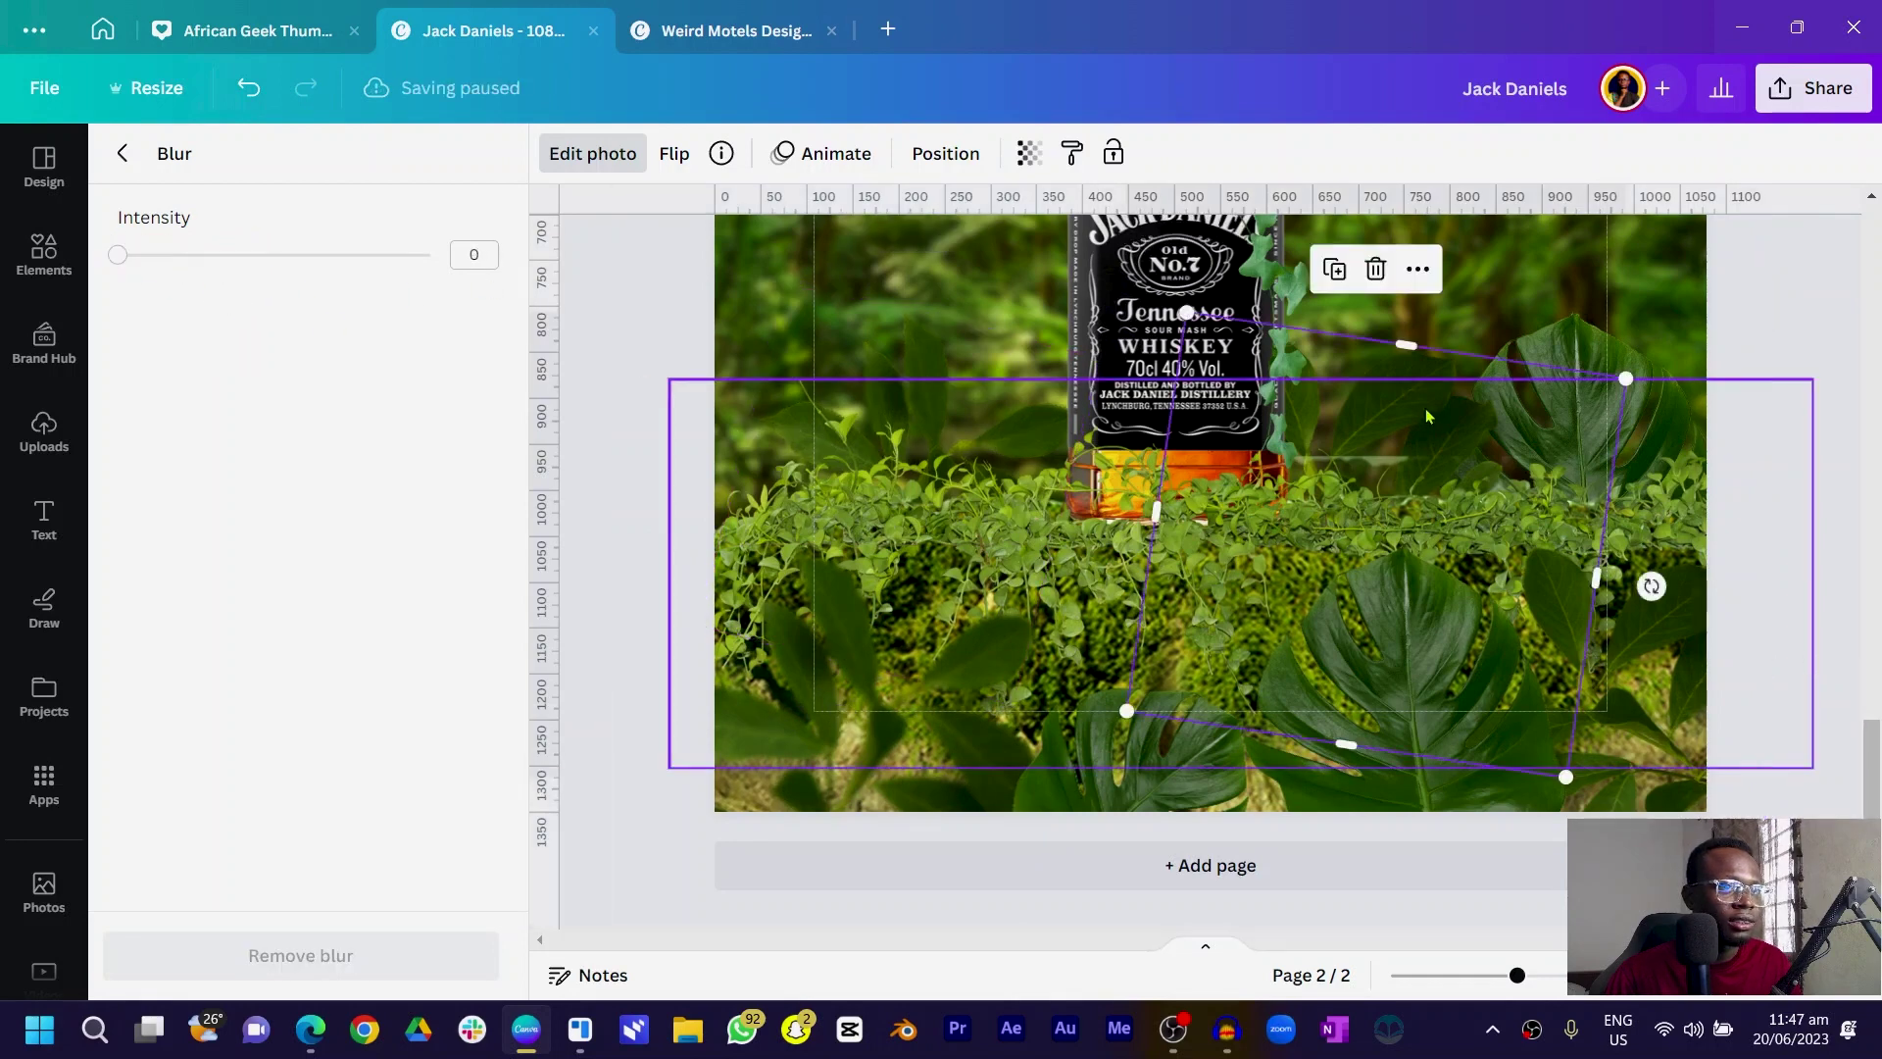
pyautogui.moveTo(119, 256); pyautogui.dragTo(254, 307)
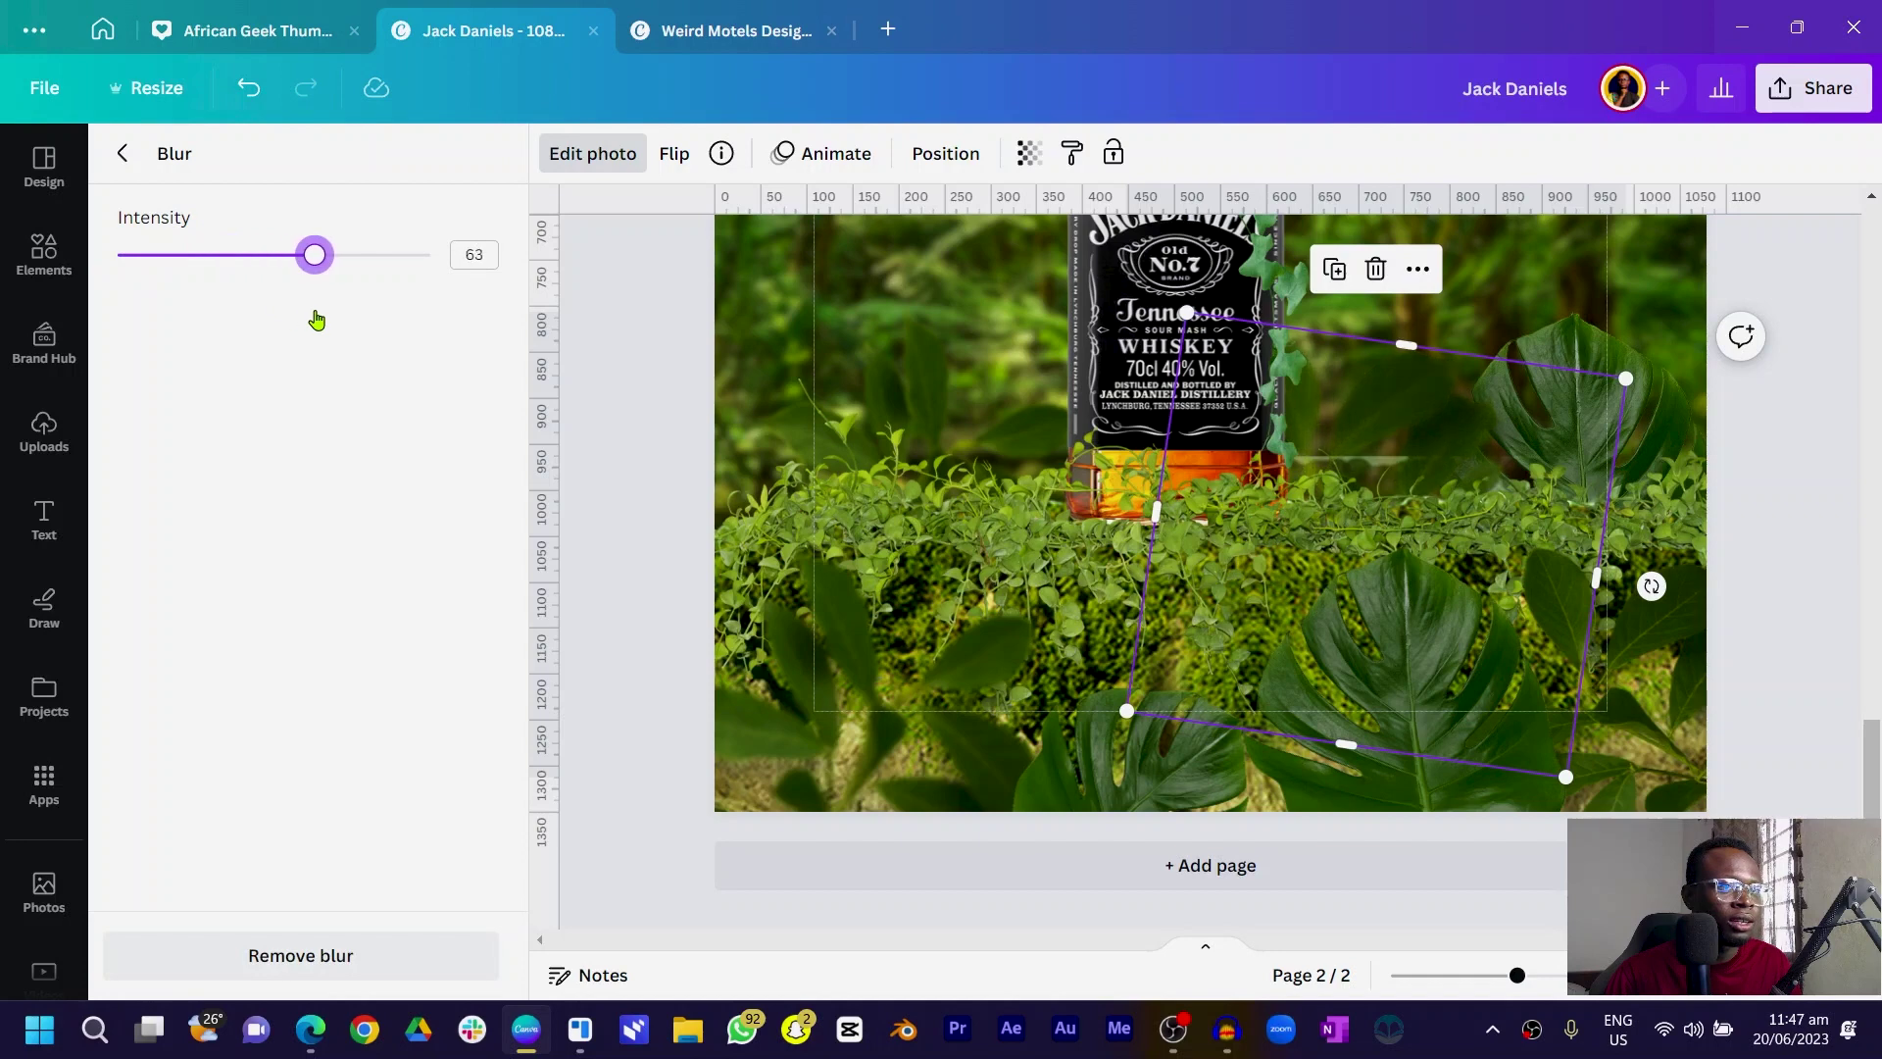
# - Blur the bottom-centre monstera leaf at intensity 75 and copy its style onto the large monstera leaf and the bottom-right broad-leaved plant
pyautogui.click(1223, 788)
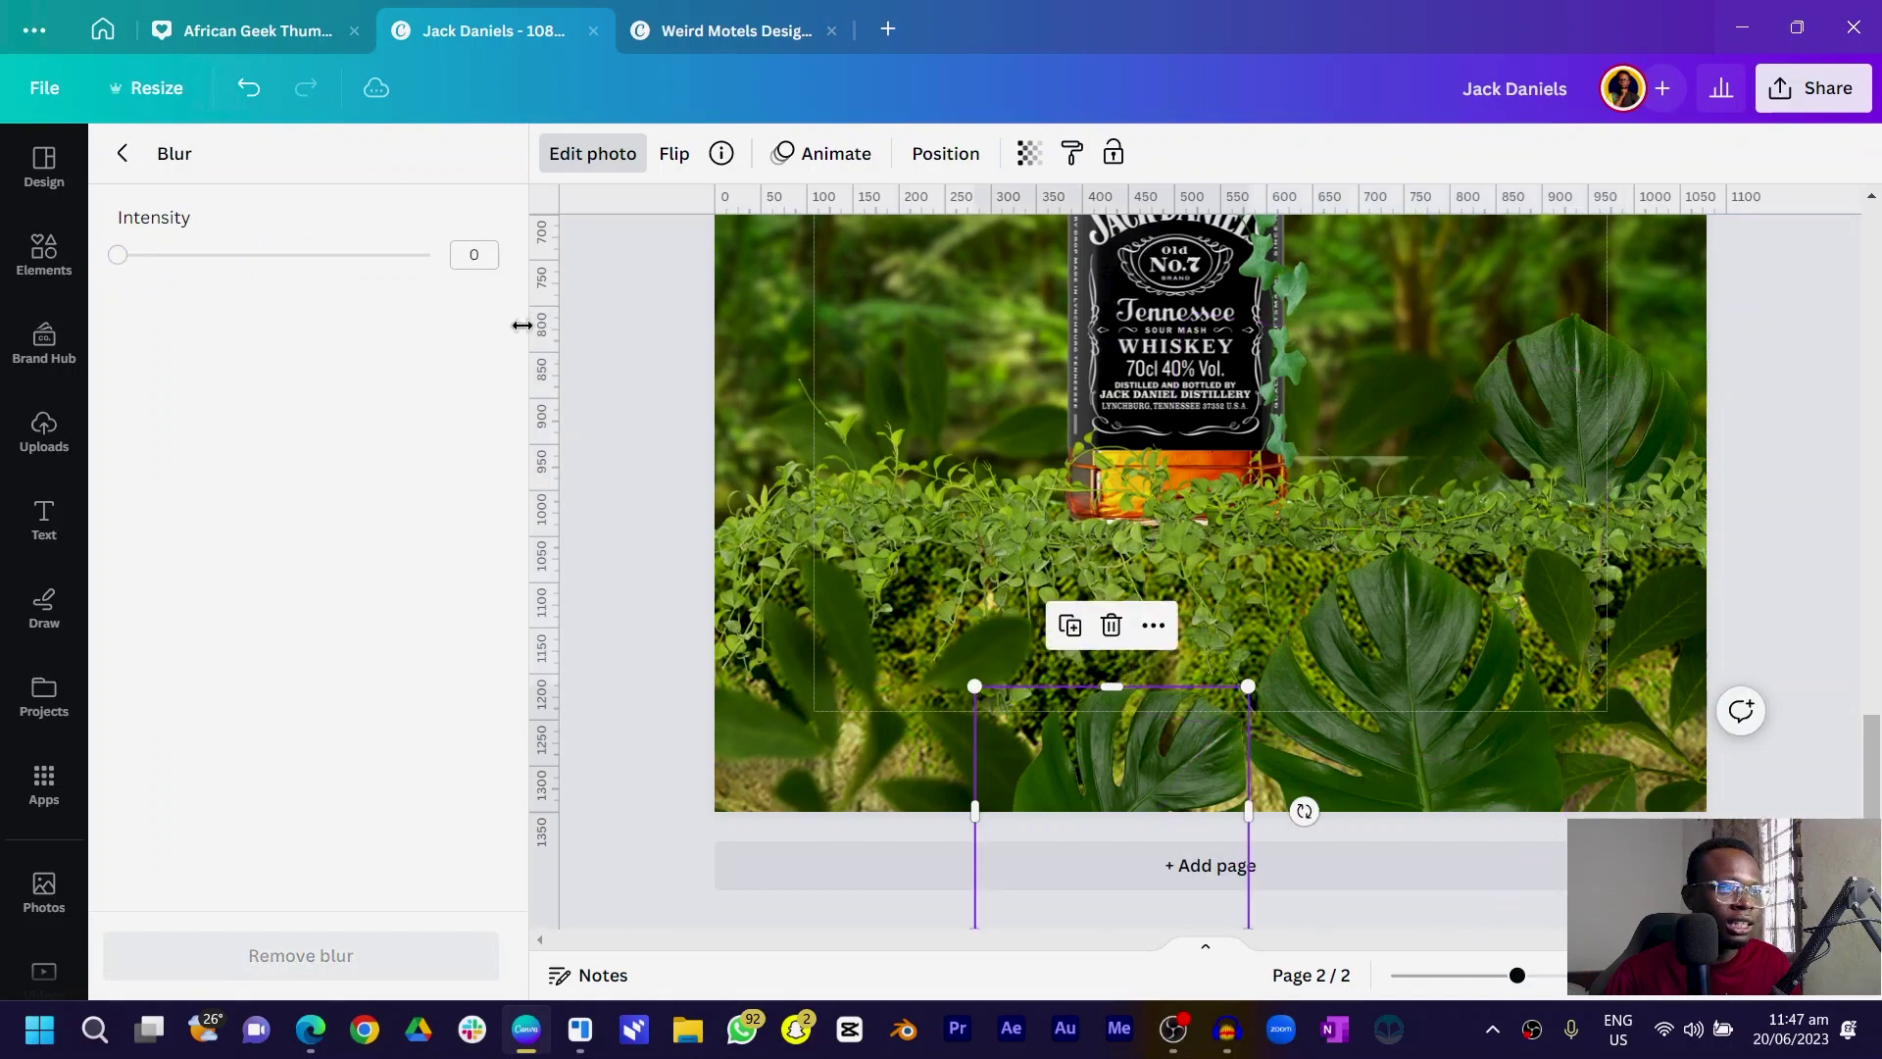
pyautogui.moveTo(125, 266); pyautogui.dragTo(345, 328)
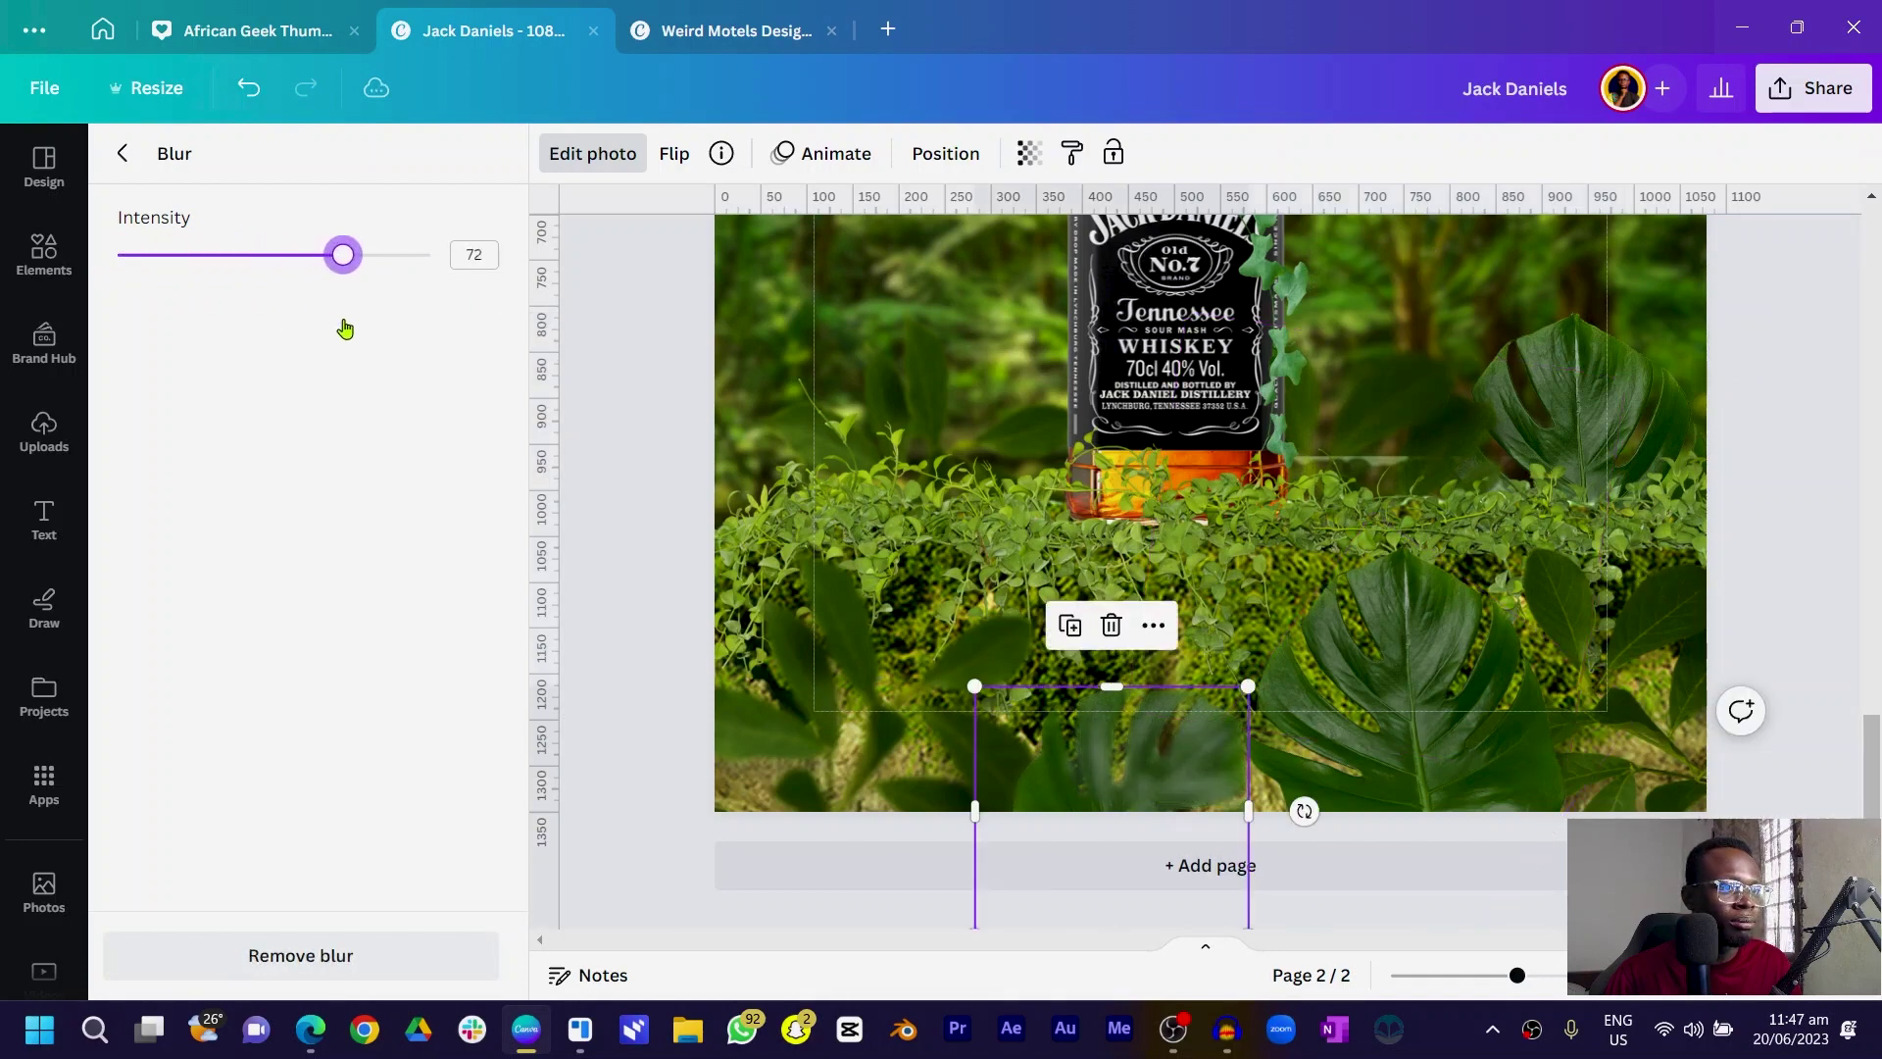
pyautogui.rightClick(1142, 770)
pyautogui.click(1254, 360)
pyautogui.click(1338, 692)
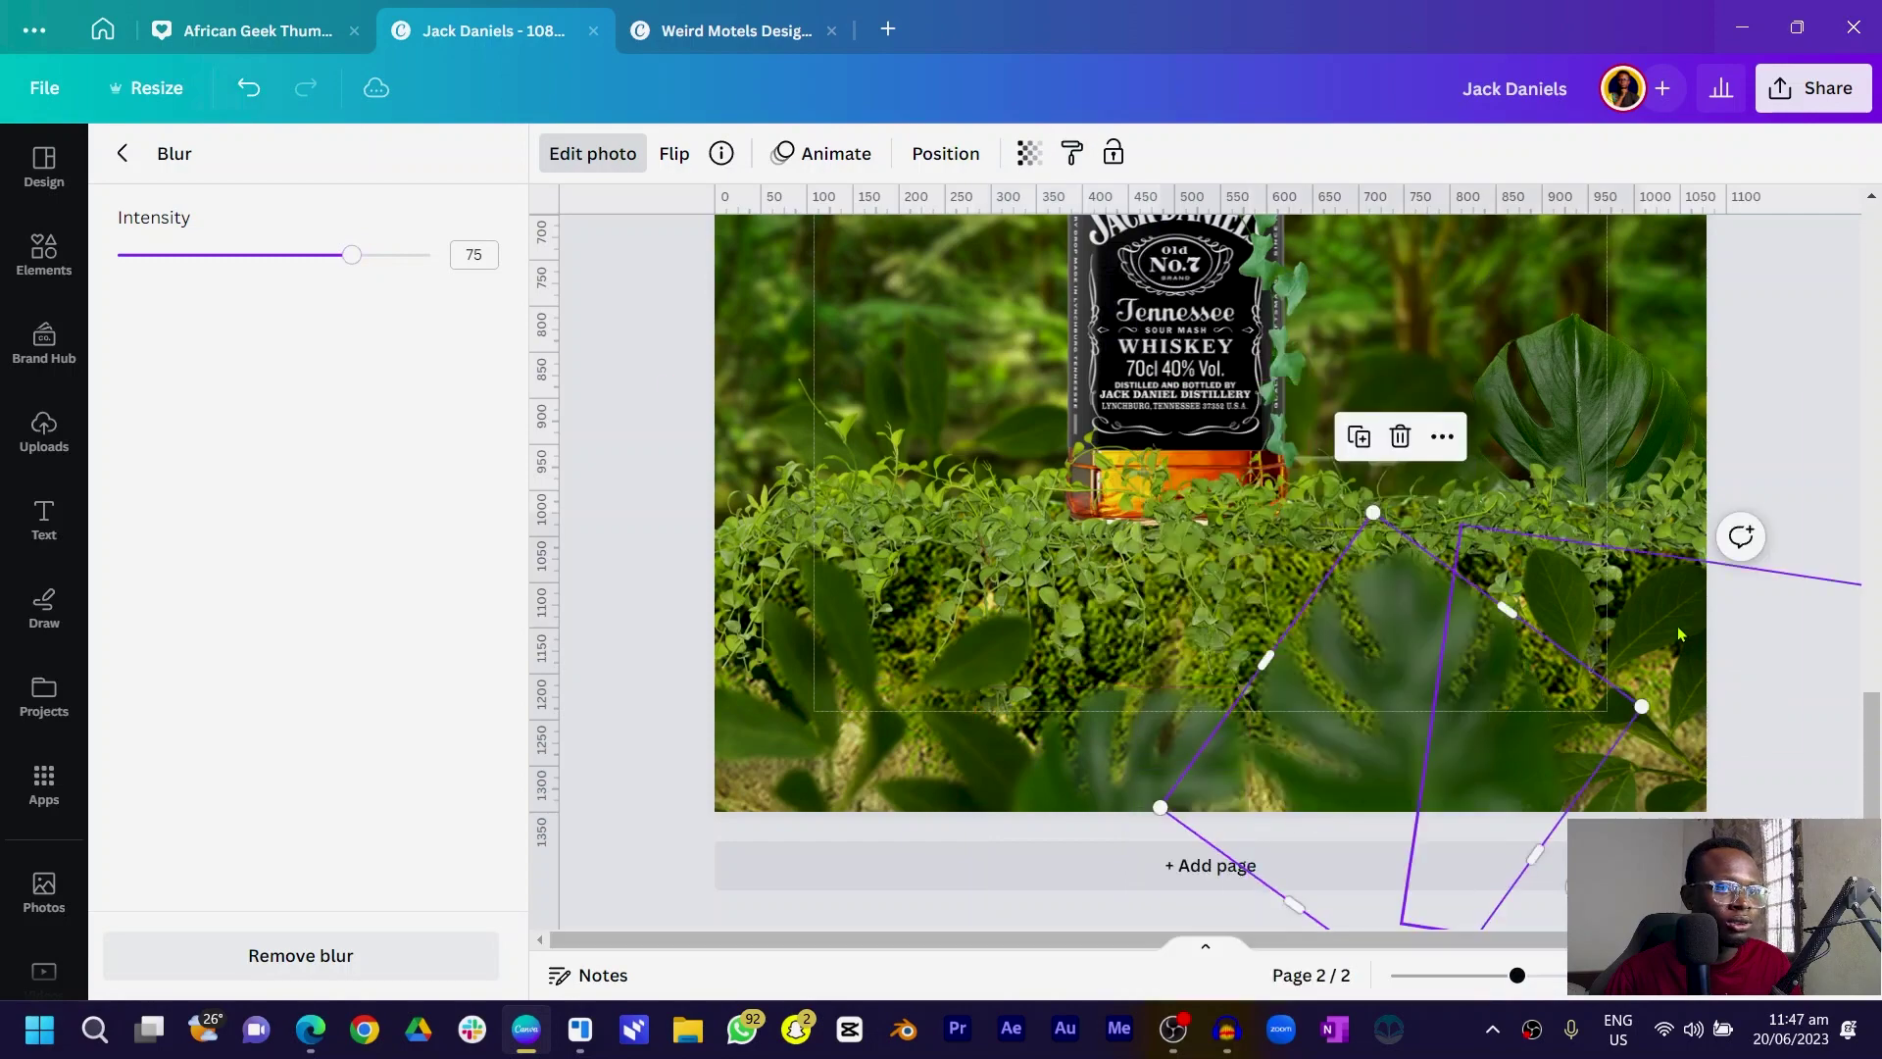
pyautogui.rightClick(1548, 659)
pyautogui.click(1359, 363)
pyautogui.click(1654, 616)
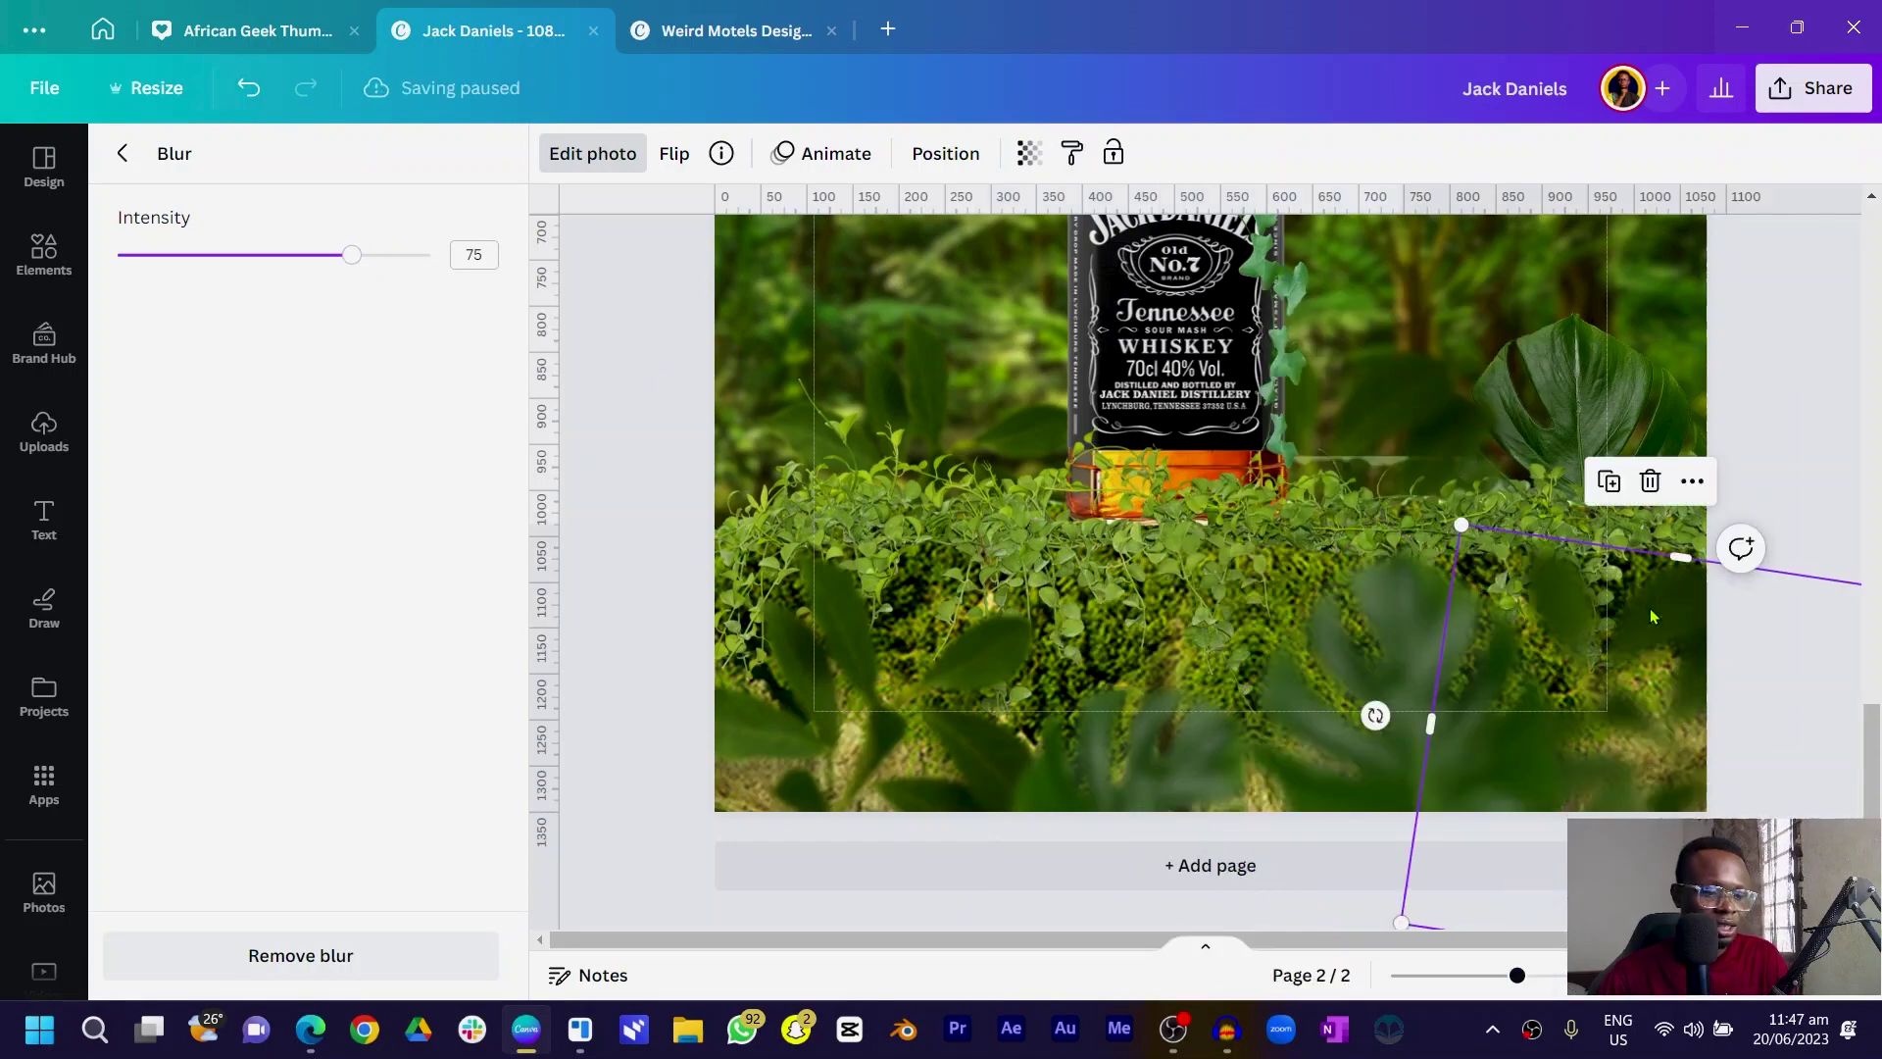
# - Blur the monstera leaf standing behind the platform's right side with an intensity of 55
pyautogui.hotkey('ctrl', '-')
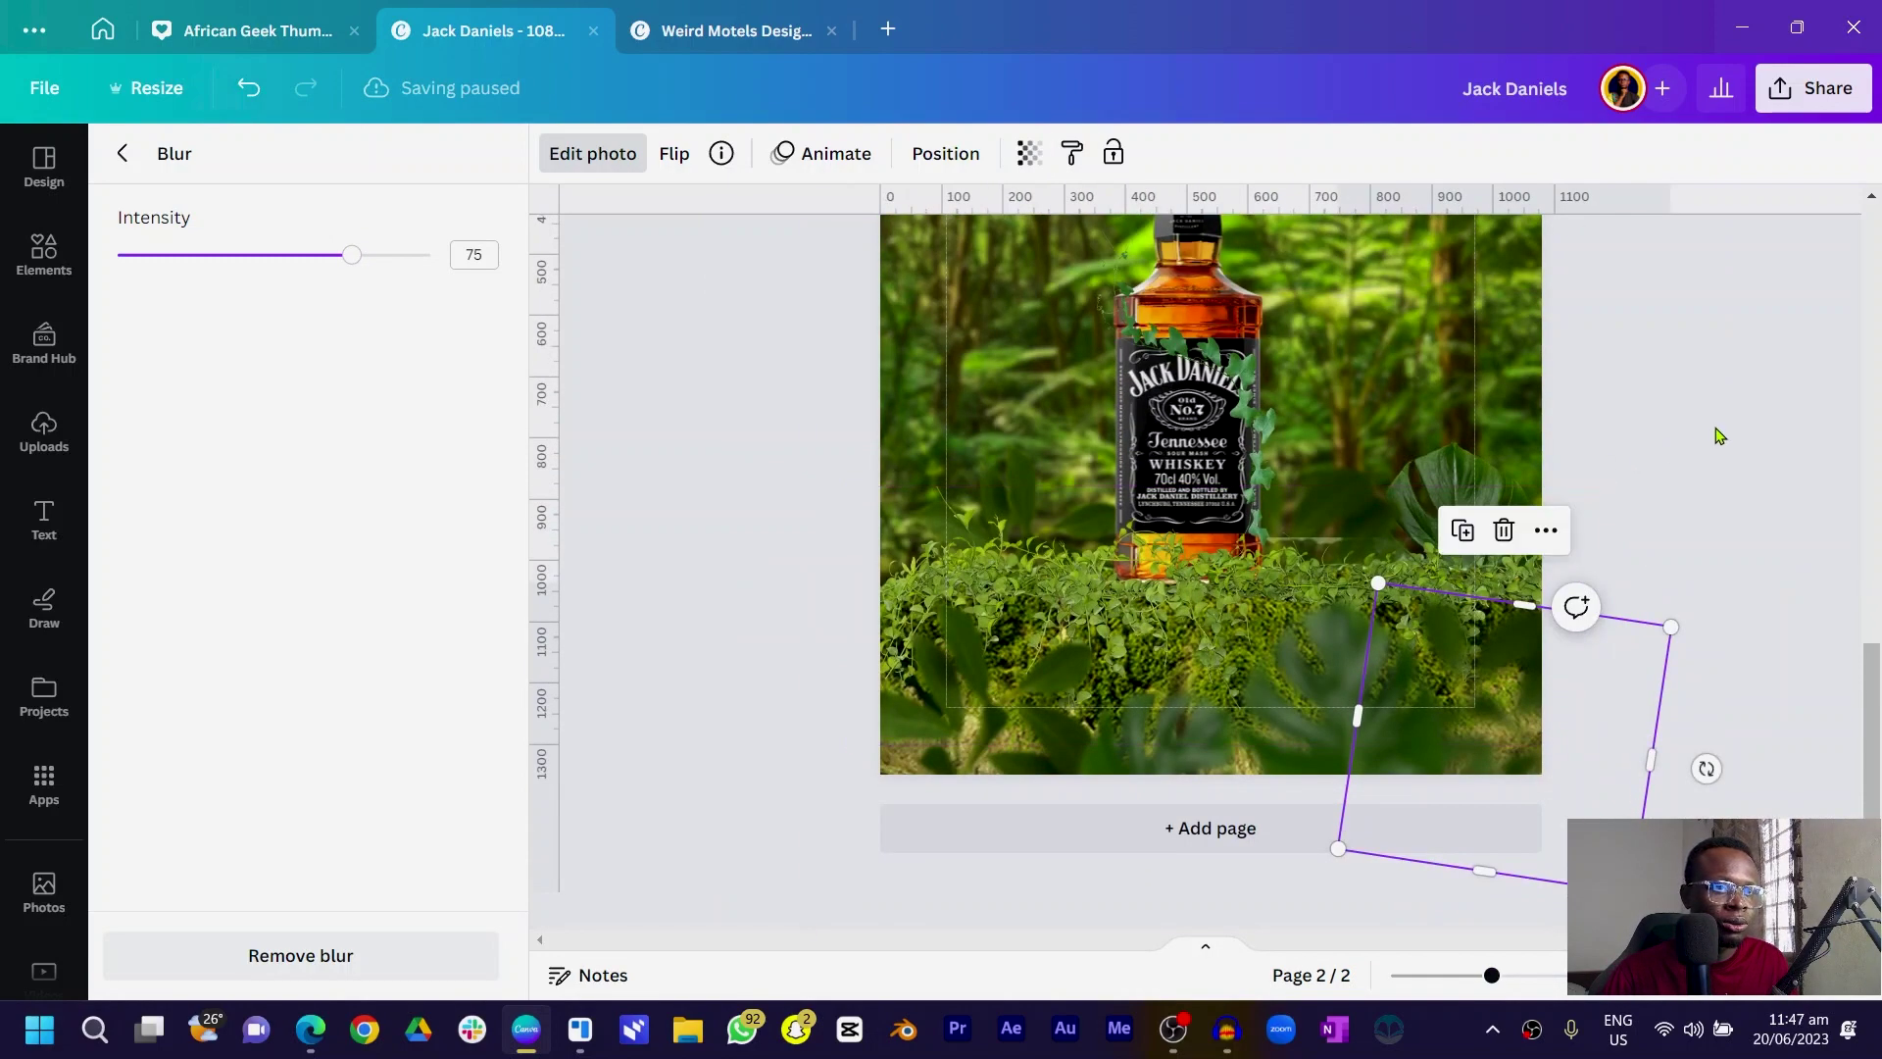
pyautogui.scroll(2, 1461, 608)
pyautogui.click(1459, 600)
pyautogui.keyDown('ctrl'); pyautogui.click(1458, 601); pyautogui.keyUp('ctrl')
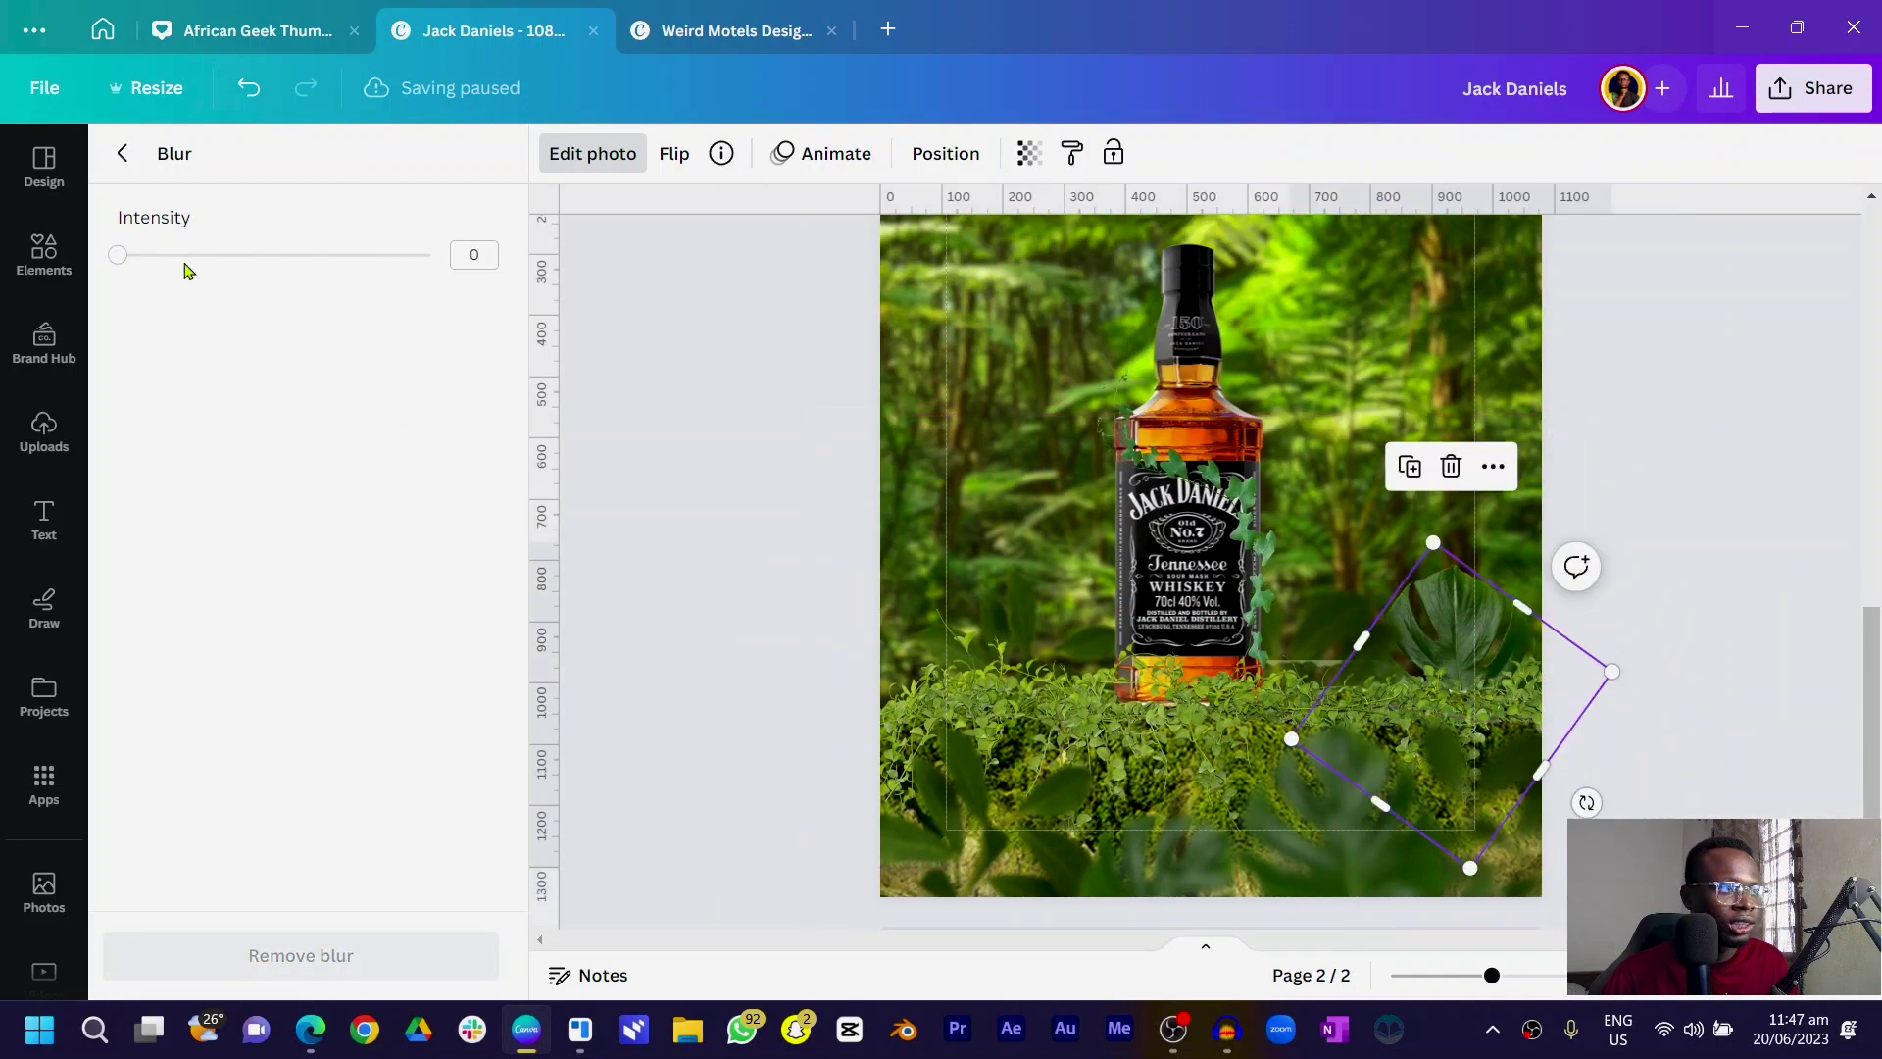
pyautogui.moveTo(134, 263); pyautogui.dragTo(284, 285)
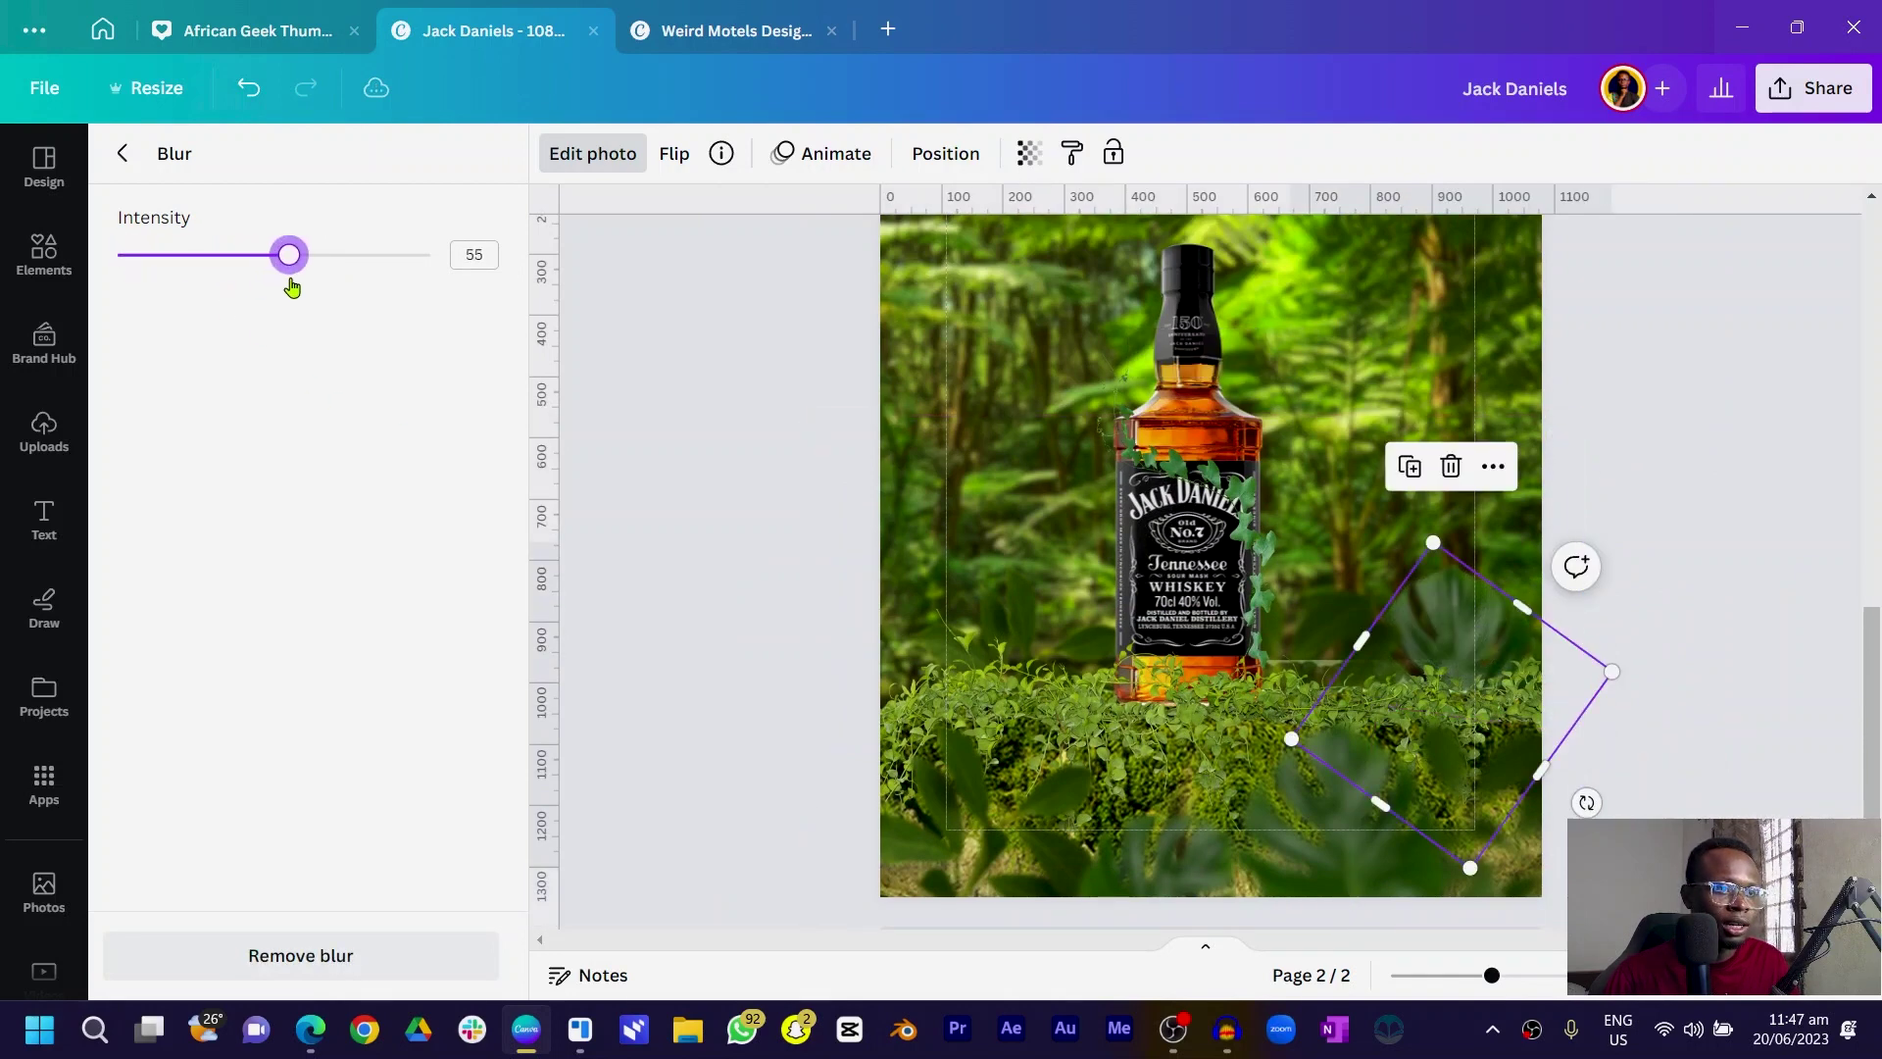
# - Enlarge the large foreground monstera leaf to about 431 × 394 and shift it slightly left
pyautogui.scroll(-1, 541, 545)
pyautogui.click(1328, 755)
pyautogui.hotkey('ctrl', 'd')
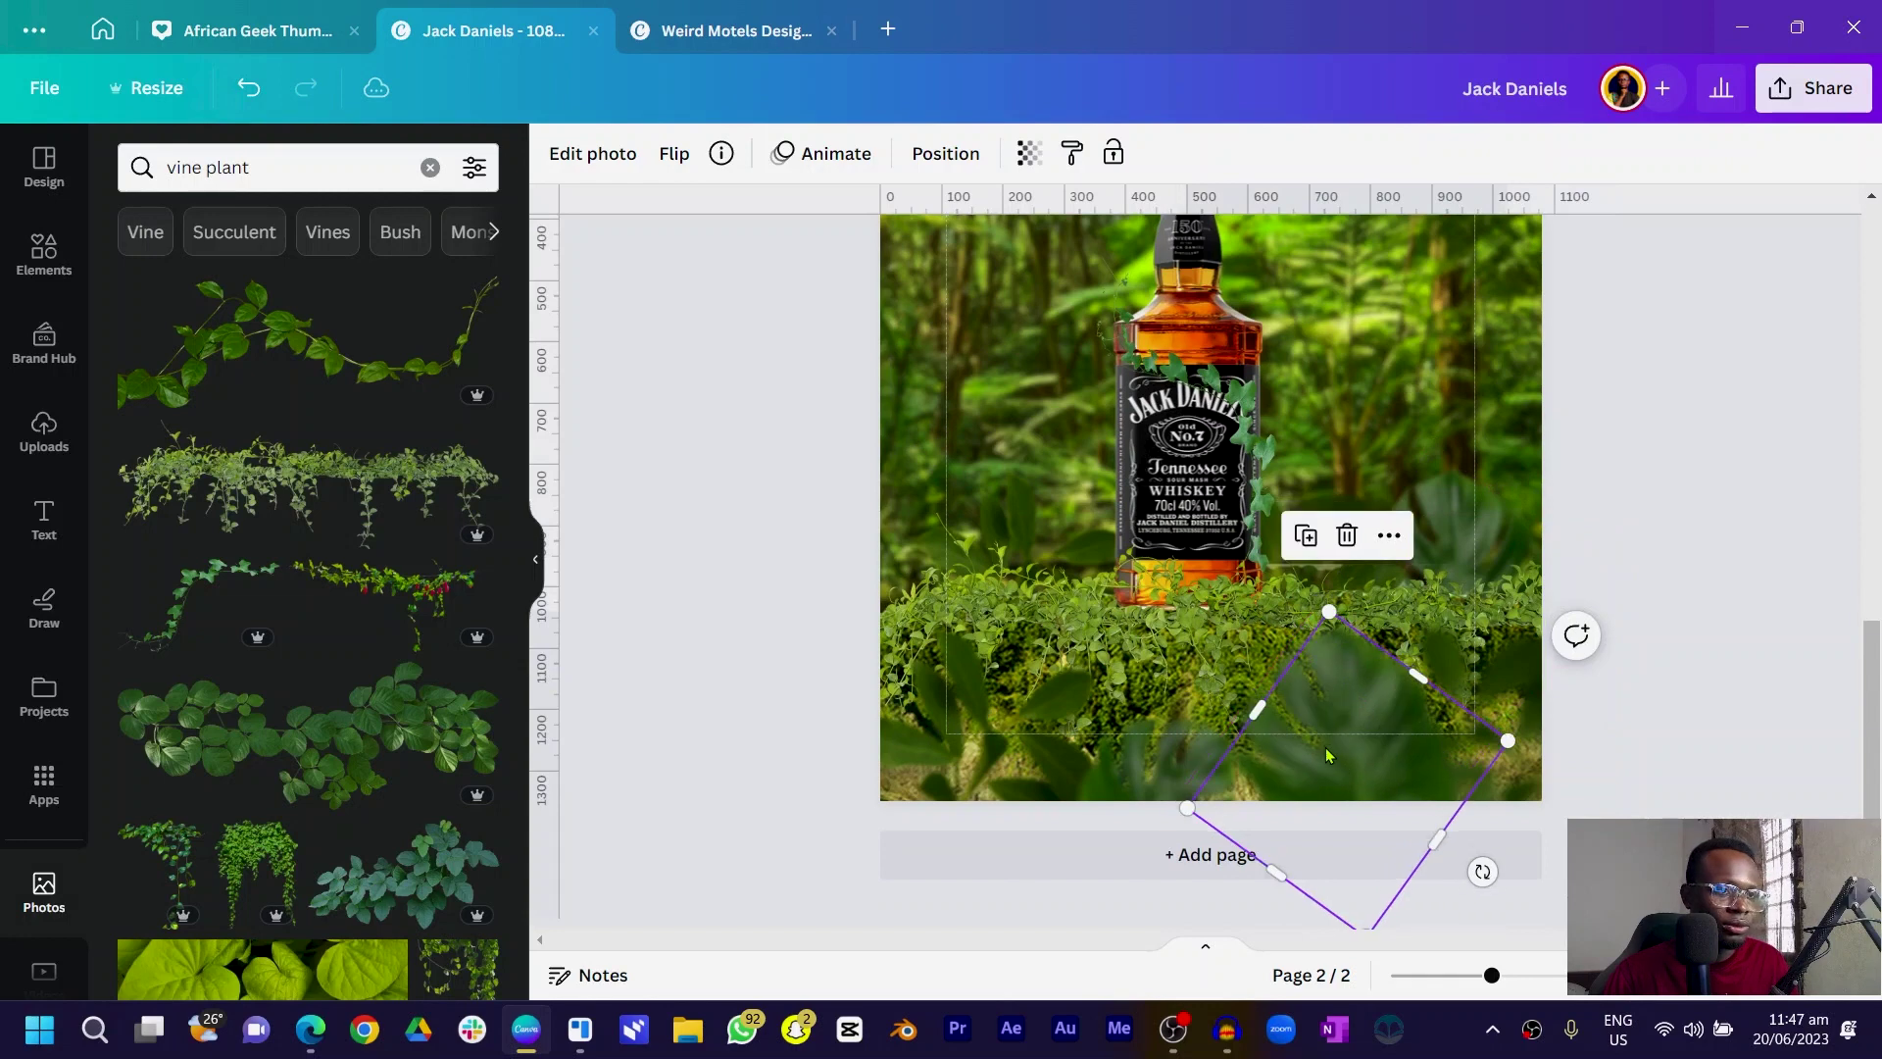
pyautogui.press('Escape')
pyautogui.click(1286, 719)
pyautogui.moveTo(1318, 600); pyautogui.dragTo(1315, 576)
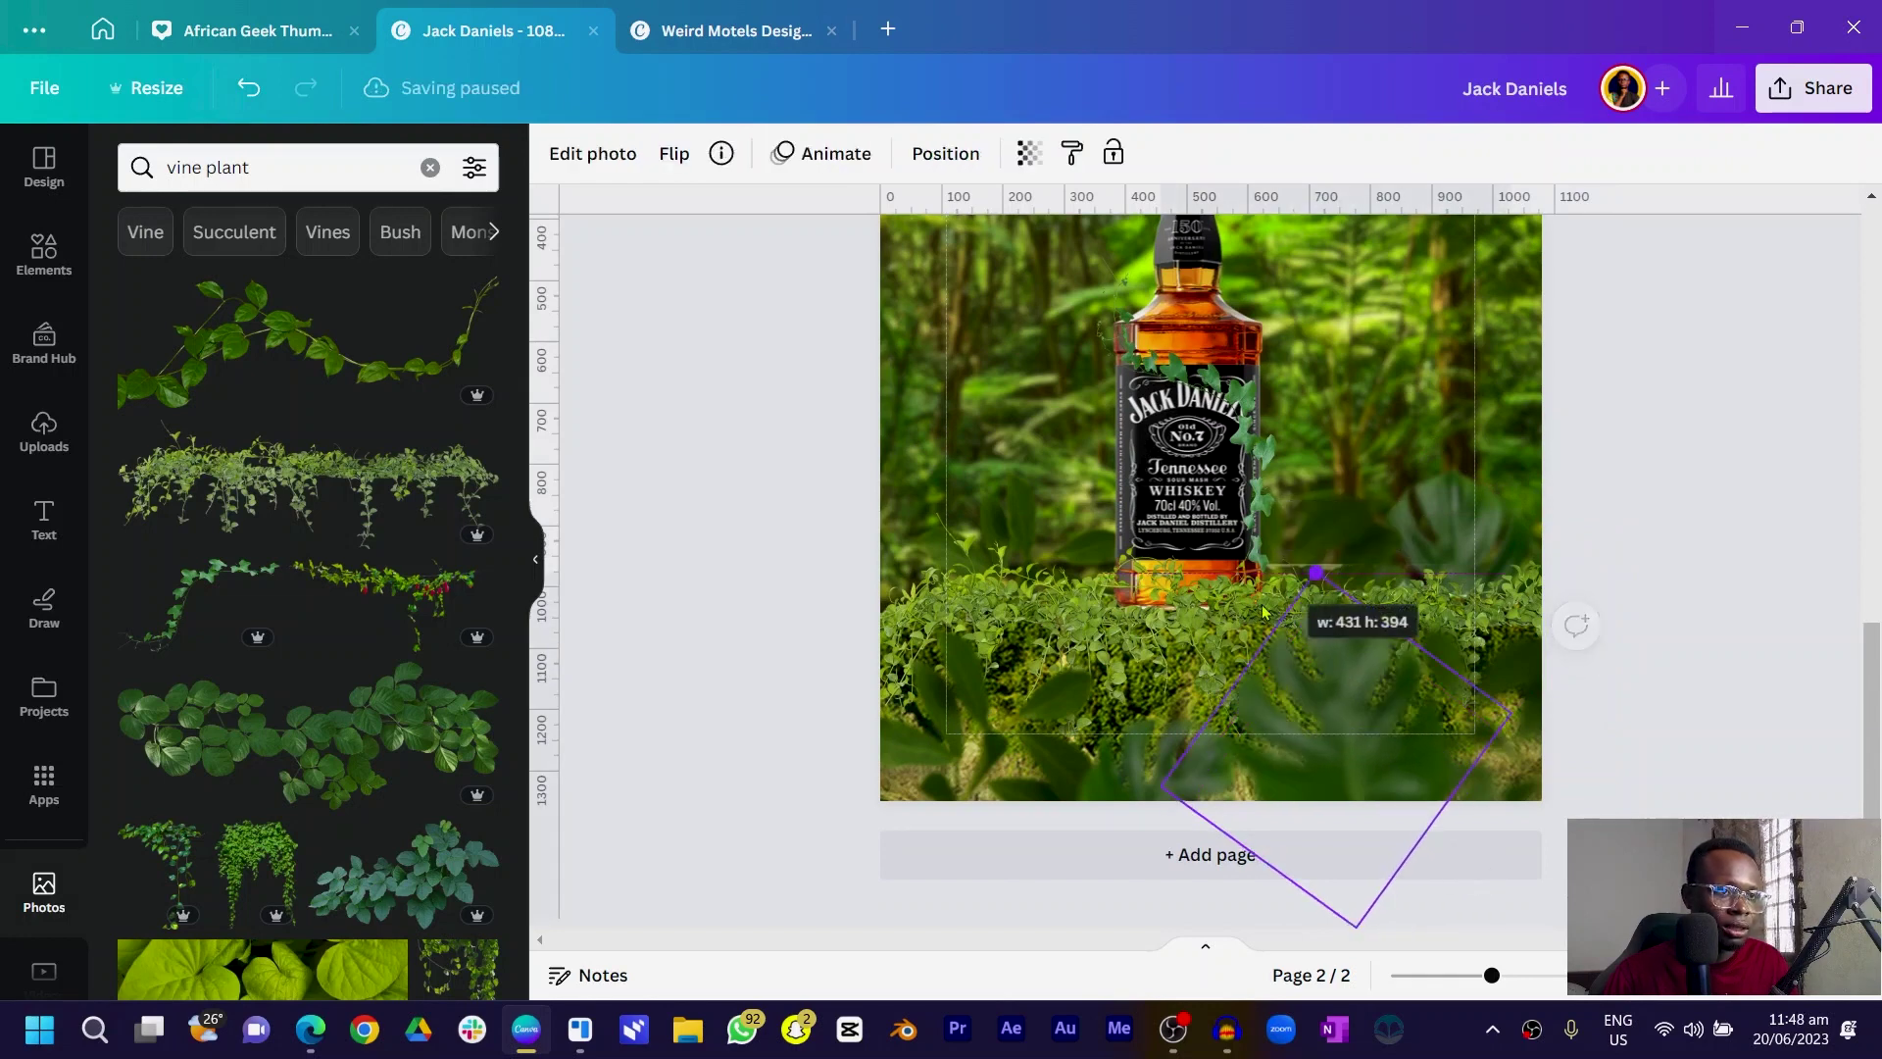
pyautogui.moveTo(1308, 679); pyautogui.dragTo(1283, 679)
# - Enlarge the bottom-centre monstera leaf and the bottom-left broad-leaved plant, moving the plant further into the page's lower-left corner
pyautogui.click(1098, 764)
pyautogui.moveTo(1045, 728); pyautogui.dragTo(1000, 687)
pyautogui.click(949, 698)
pyautogui.moveTo(1094, 624); pyautogui.dragTo(1163, 547)
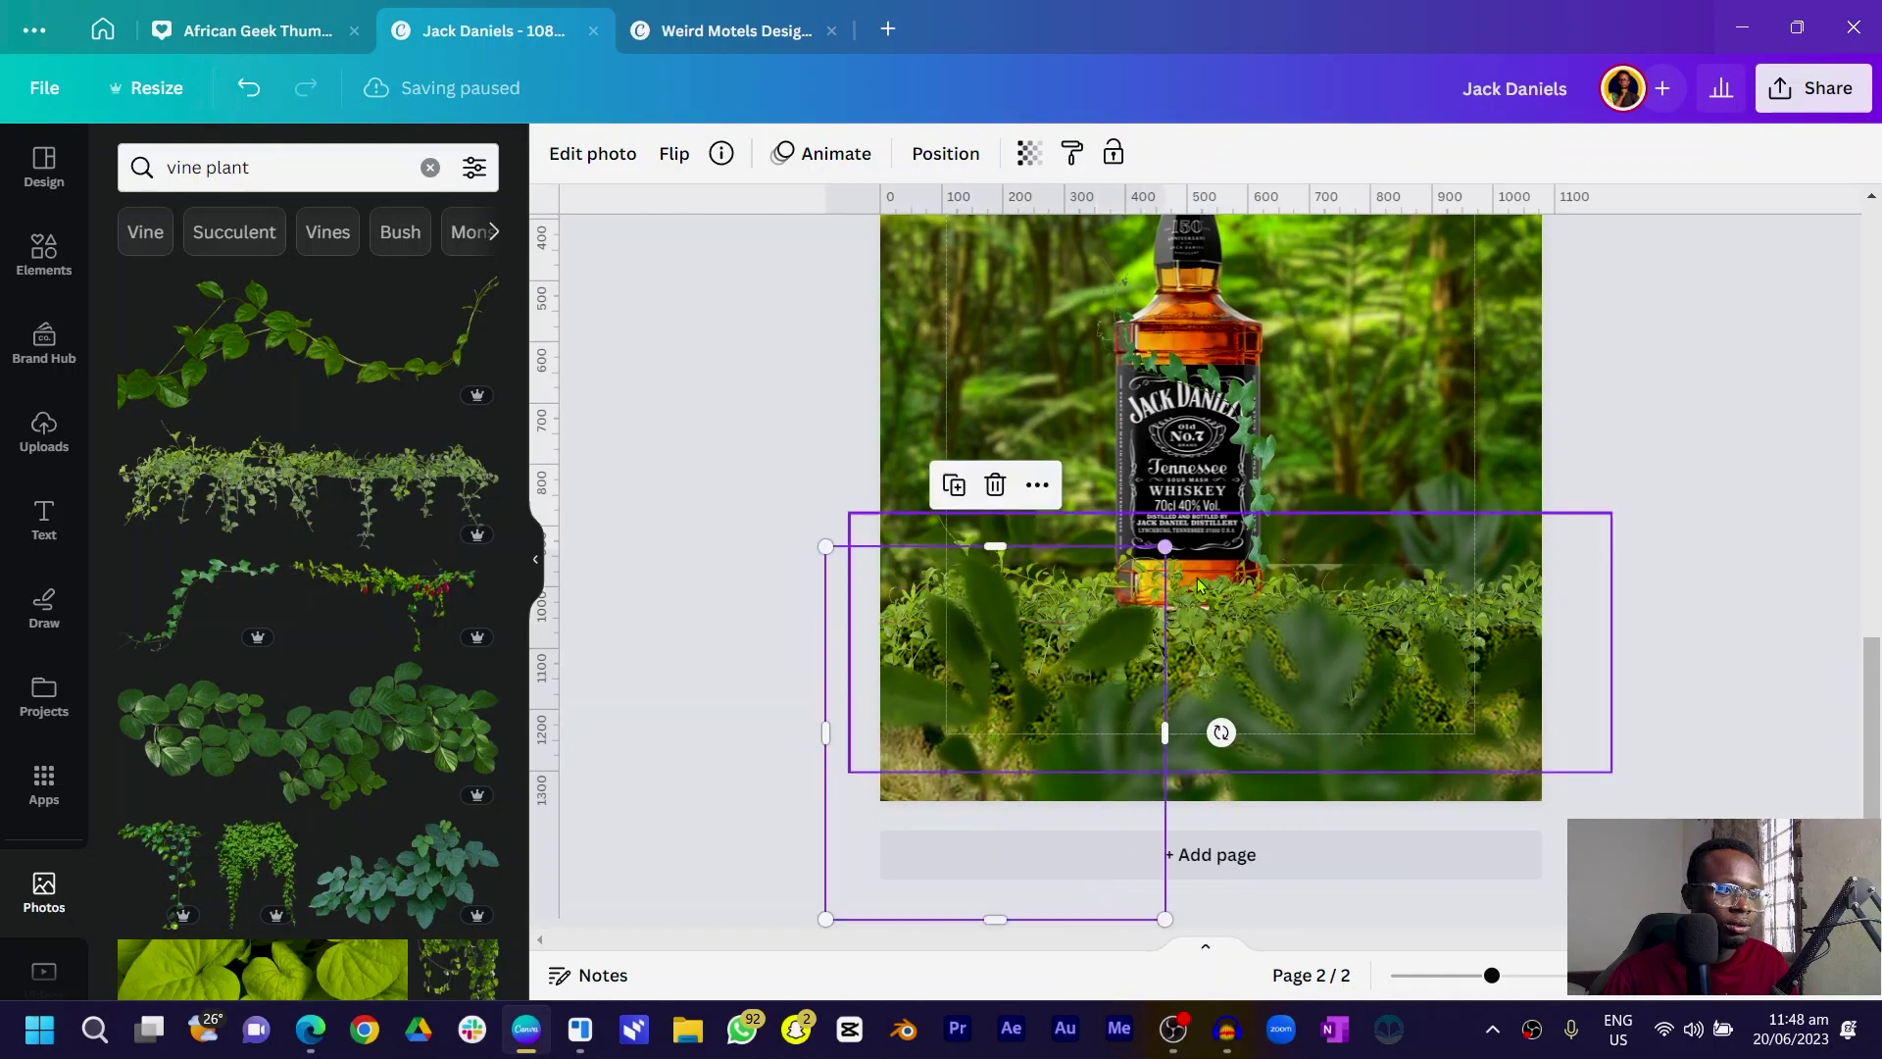
pyautogui.moveTo(1000, 666); pyautogui.dragTo(951, 715)
# - Warm the ivy vine wrapped around the bottle by setting its tint to -68 and its temperature to 52
pyautogui.scroll(2, 1463, 495)
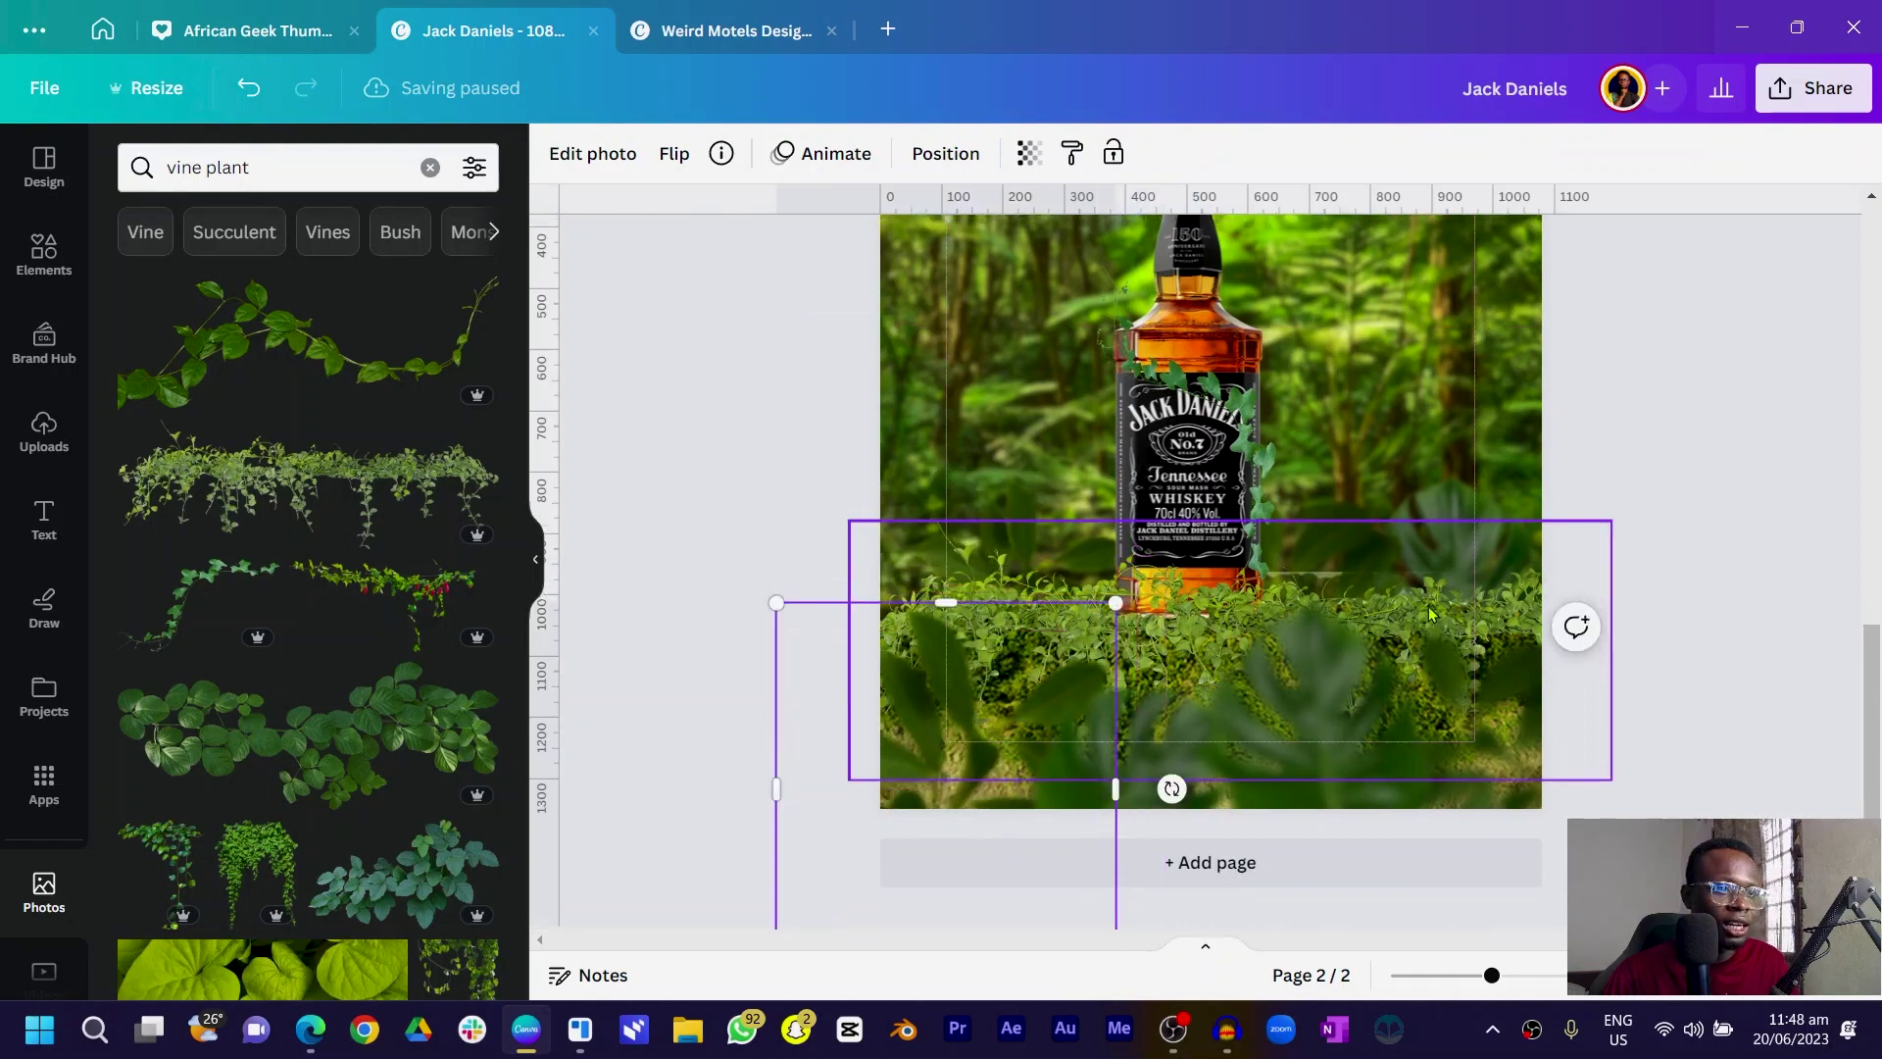
pyautogui.scroll(-3, 1263, 585)
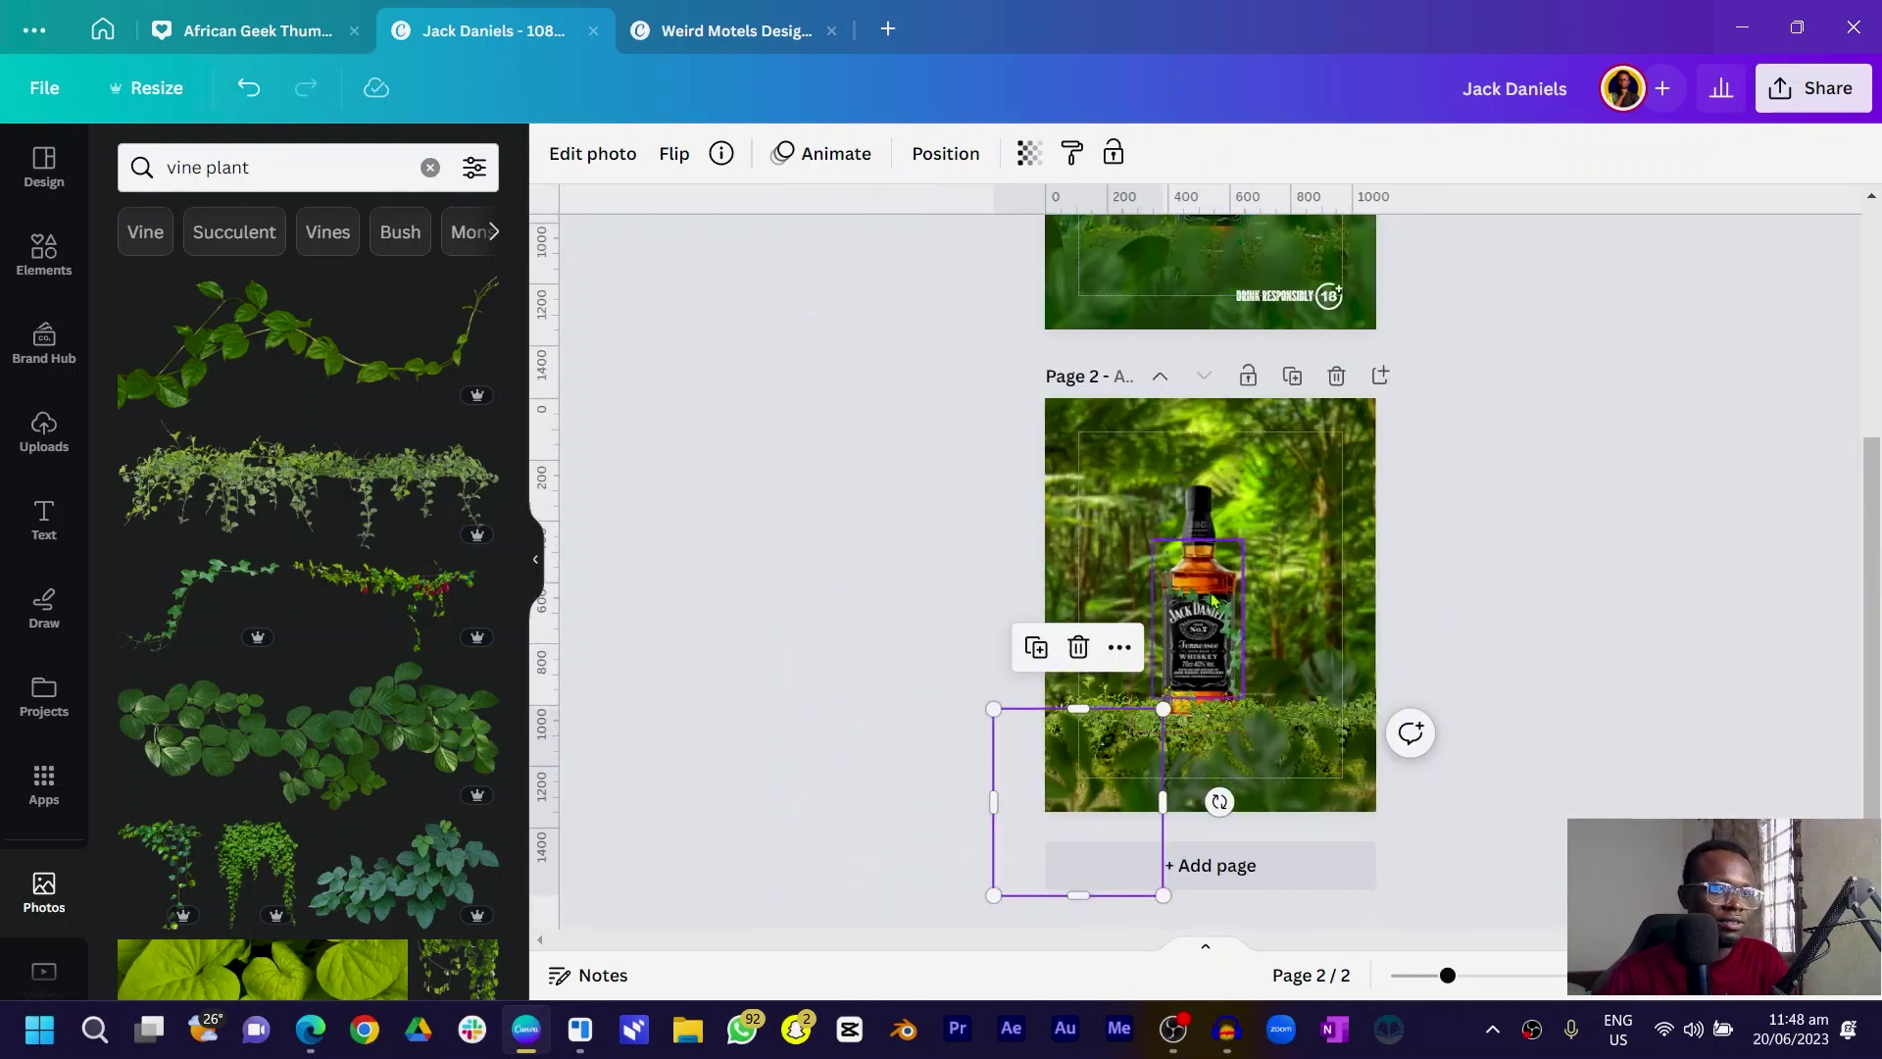
pyautogui.scroll(1, 1190, 579)
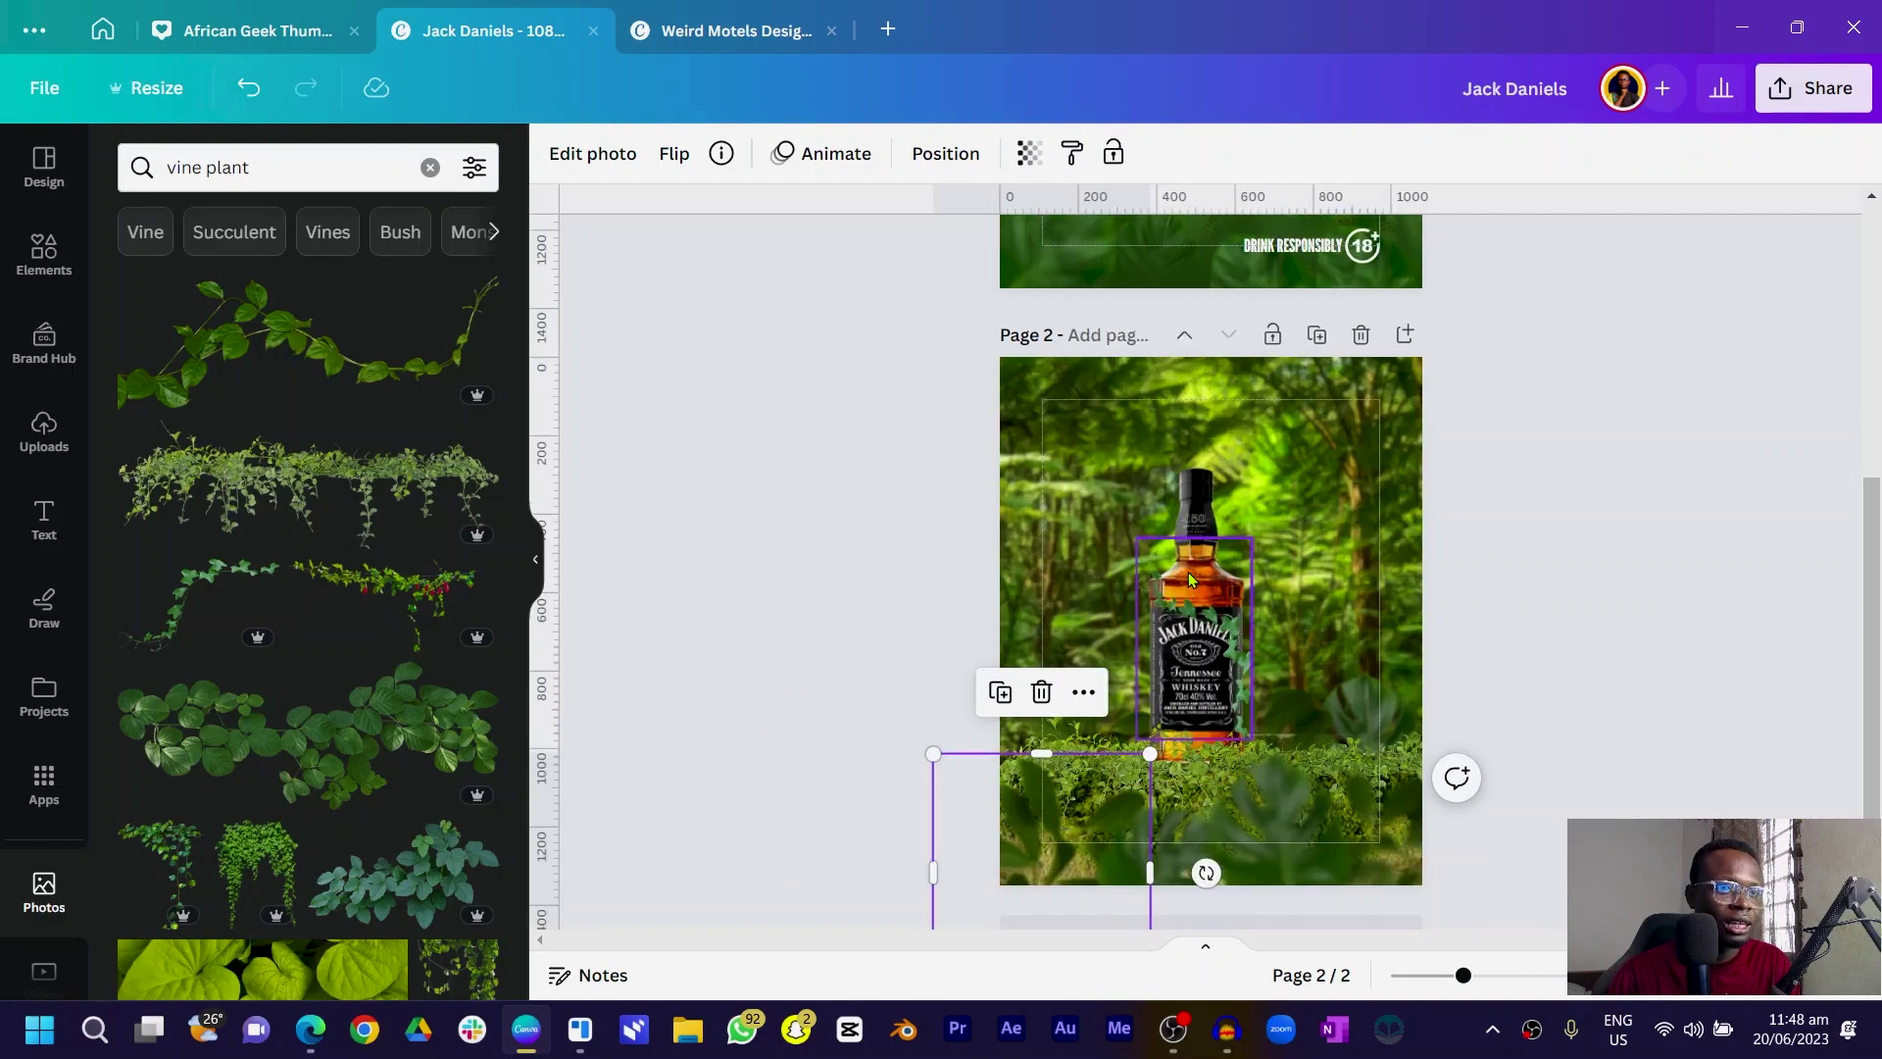
pyautogui.scroll(3, 1191, 628)
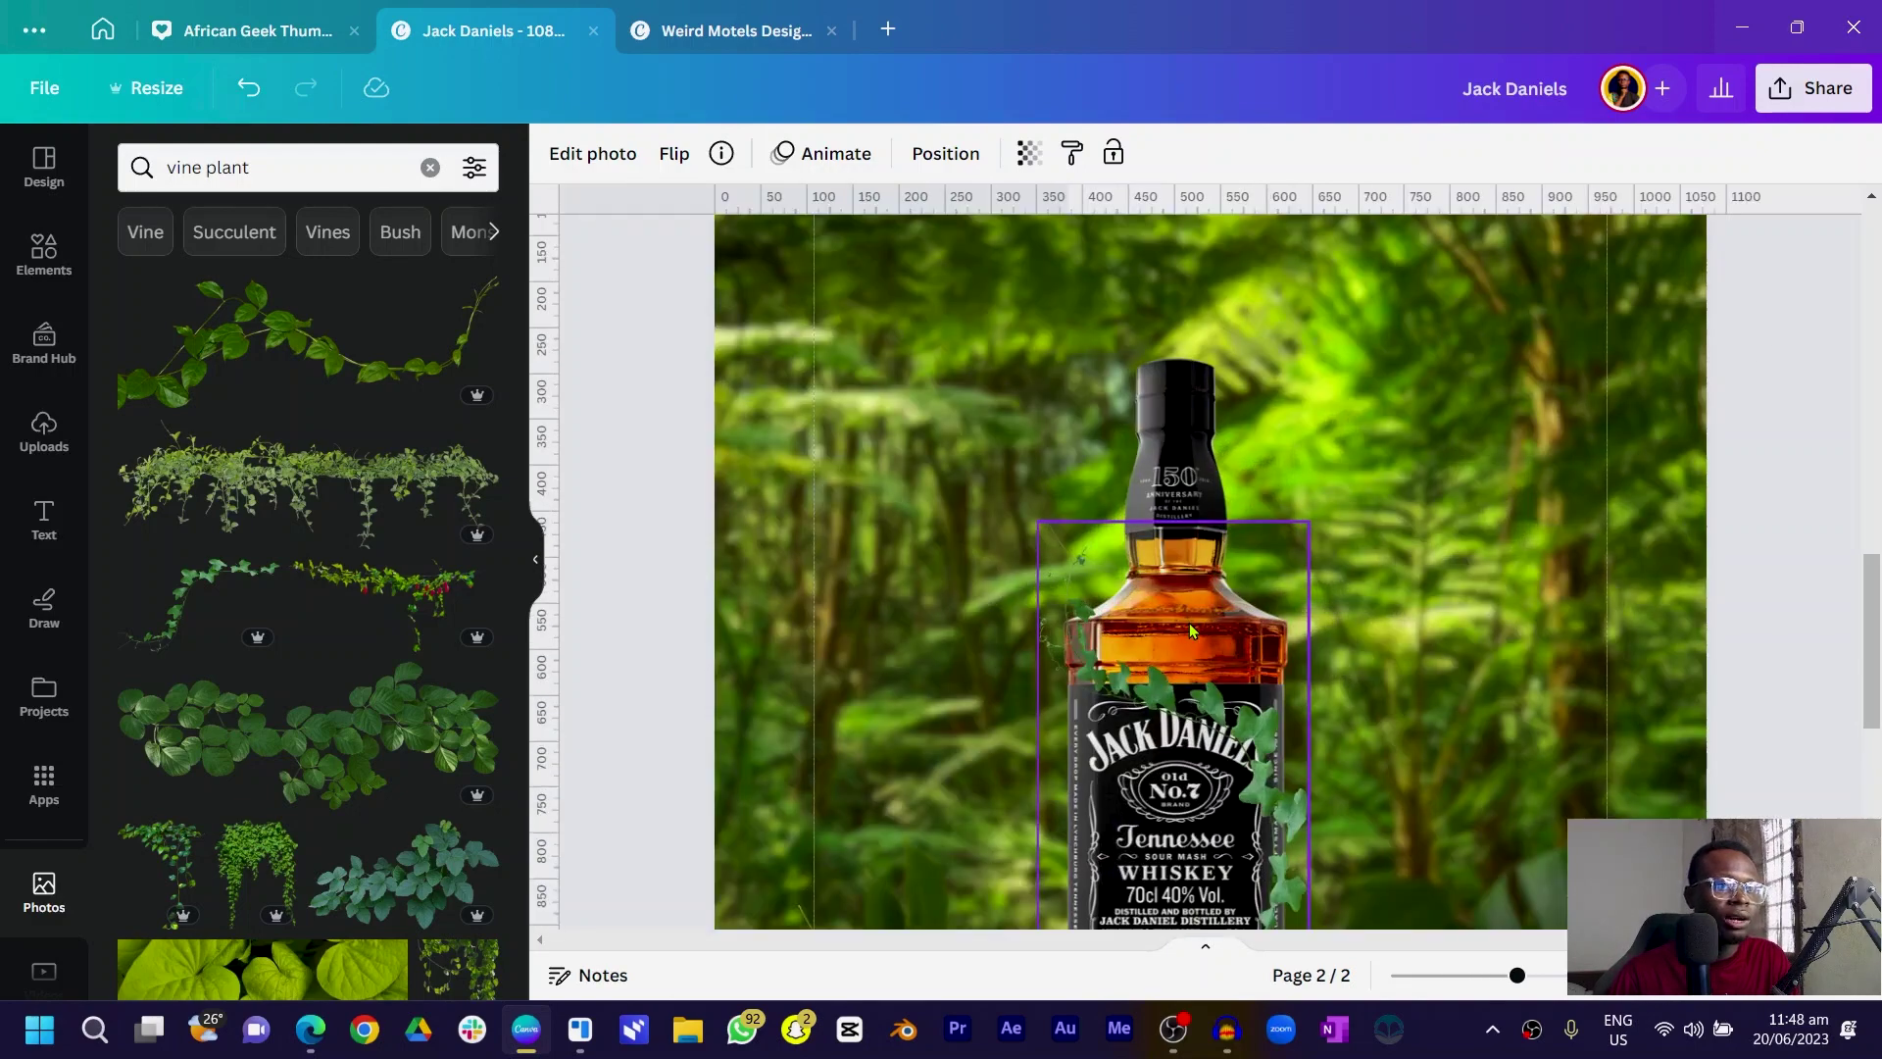
pyautogui.scroll(-1, 1361, 618)
pyautogui.click(1270, 557)
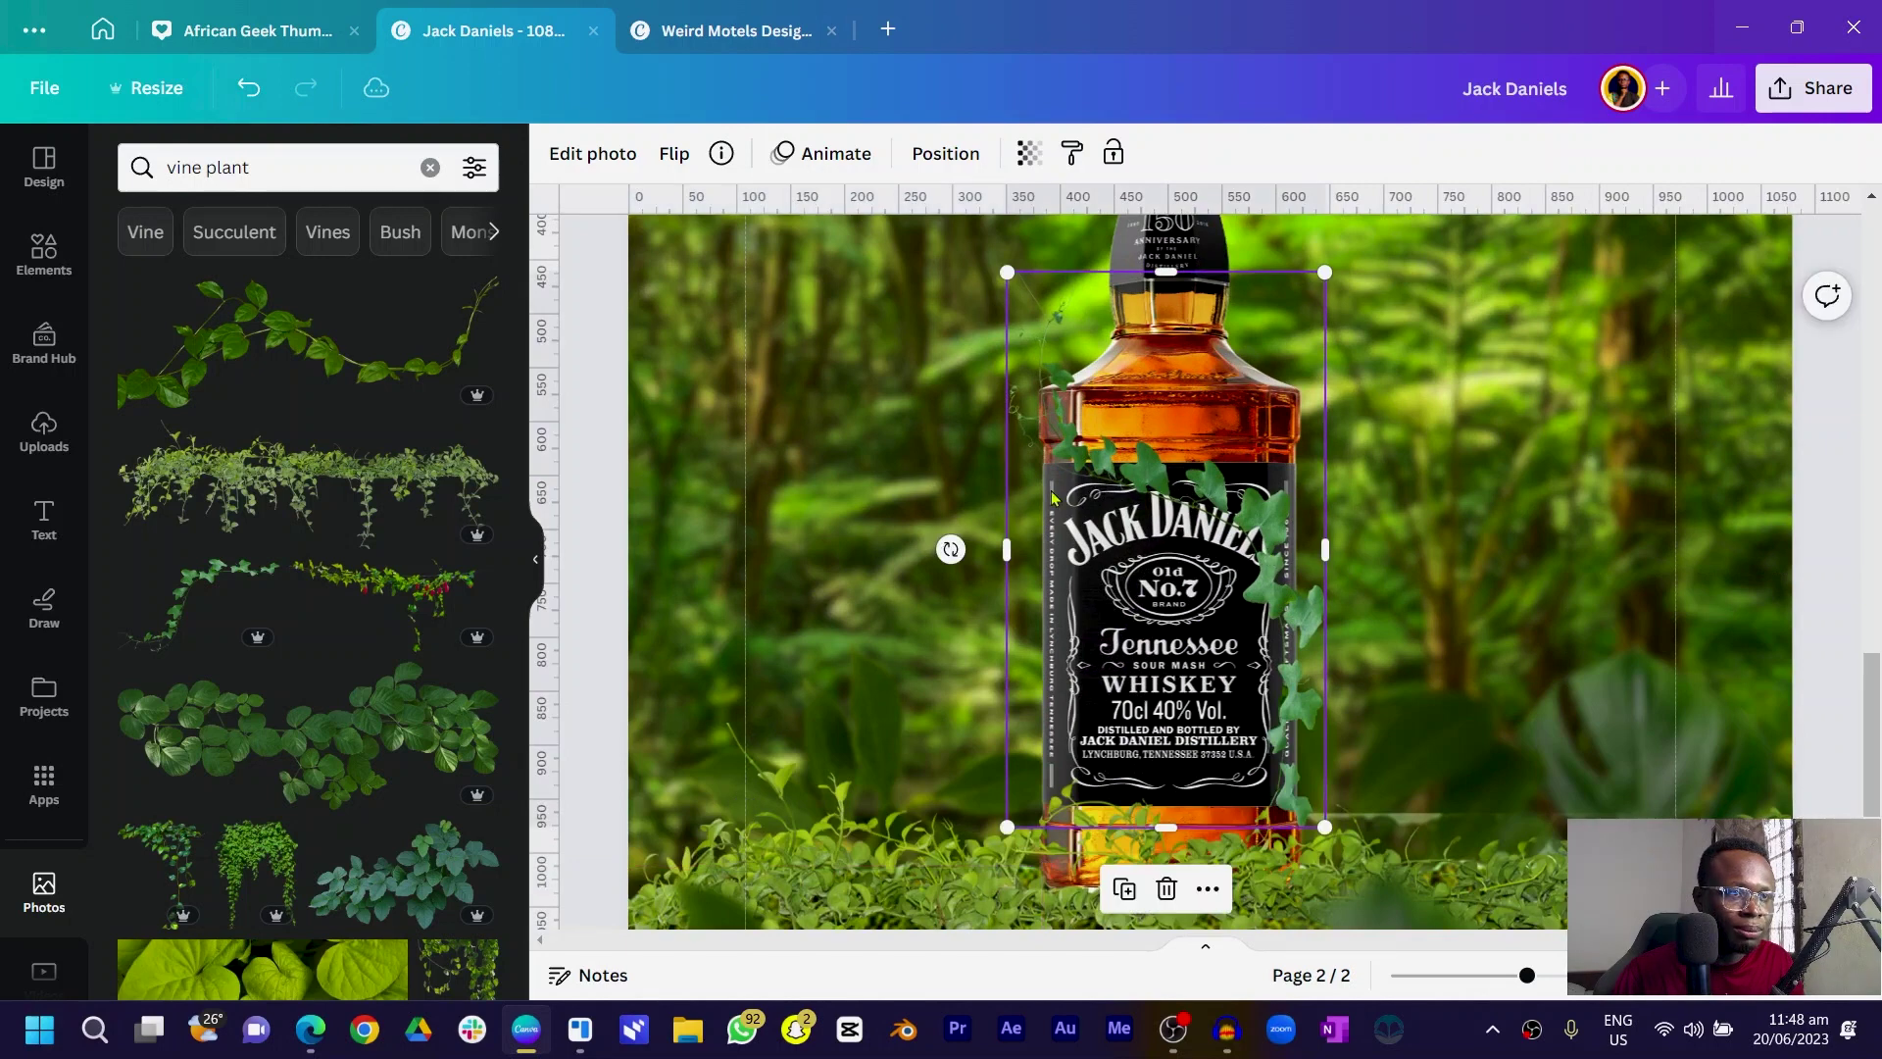
pyautogui.click(585, 175)
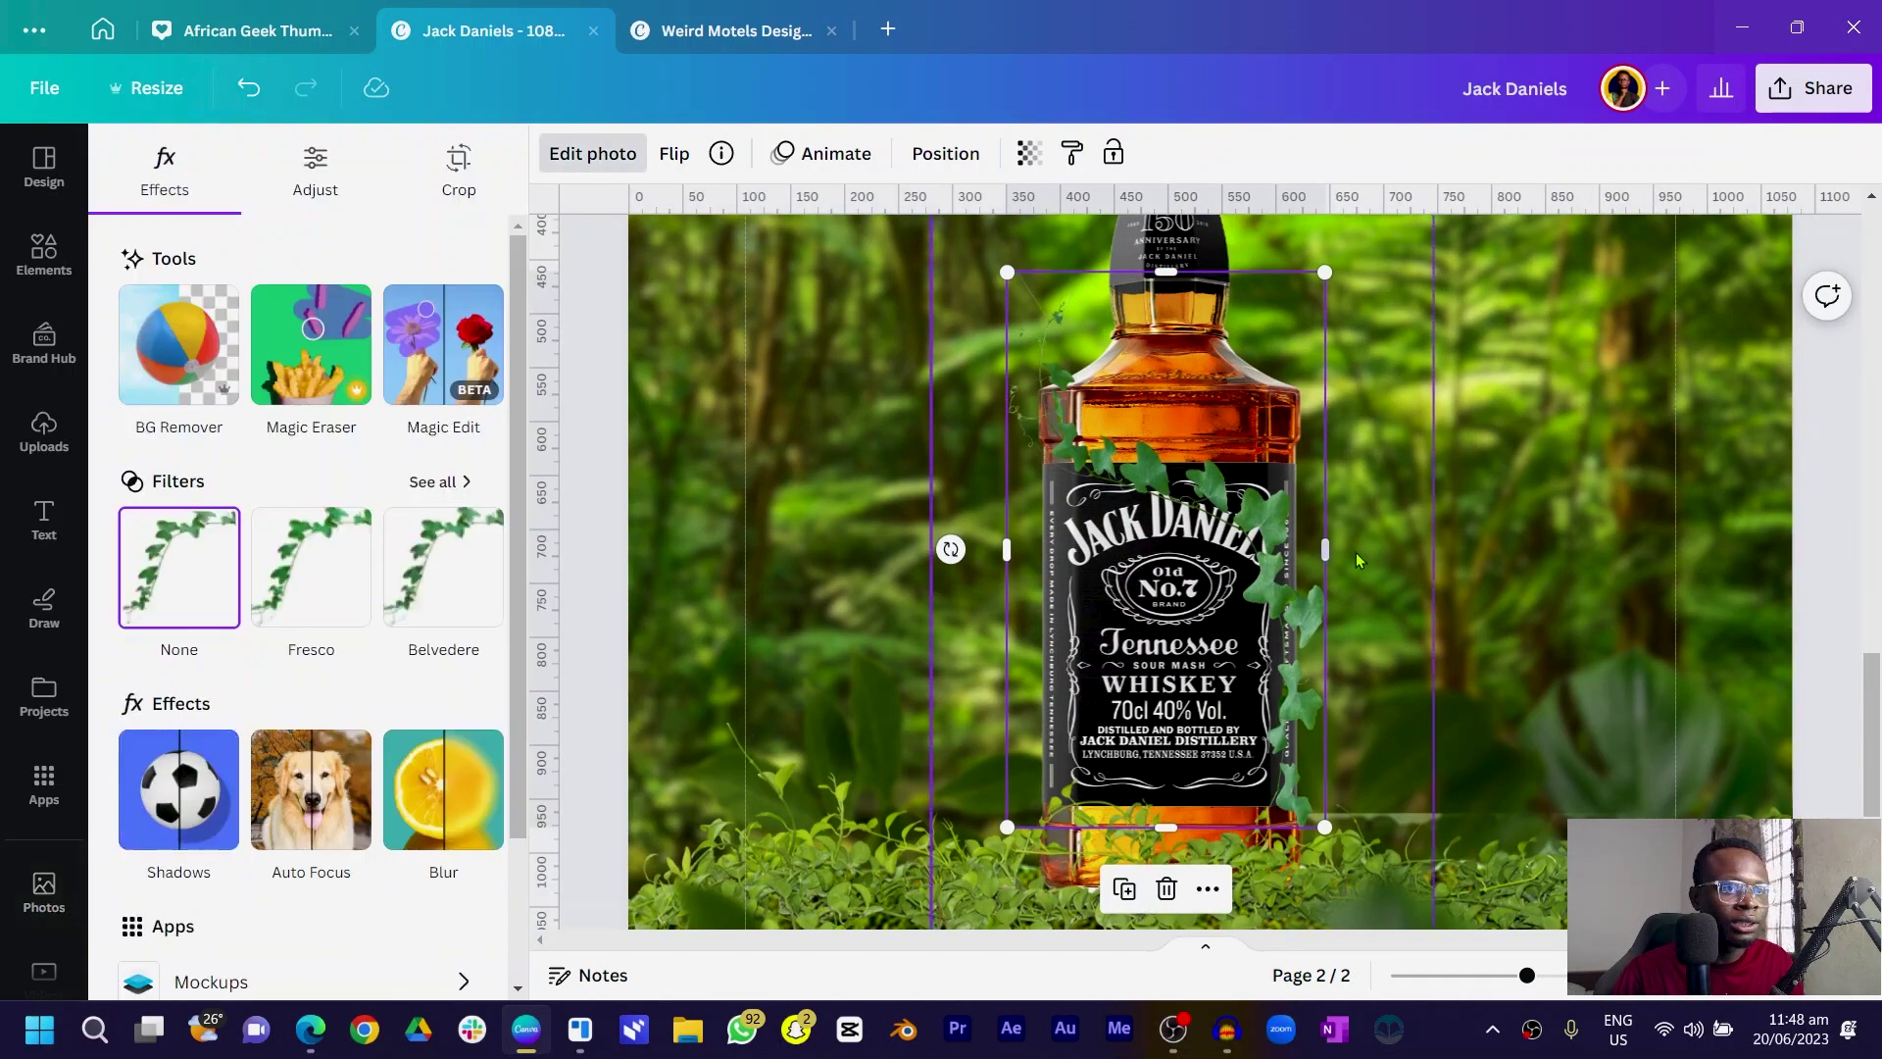
pyautogui.click(316, 162)
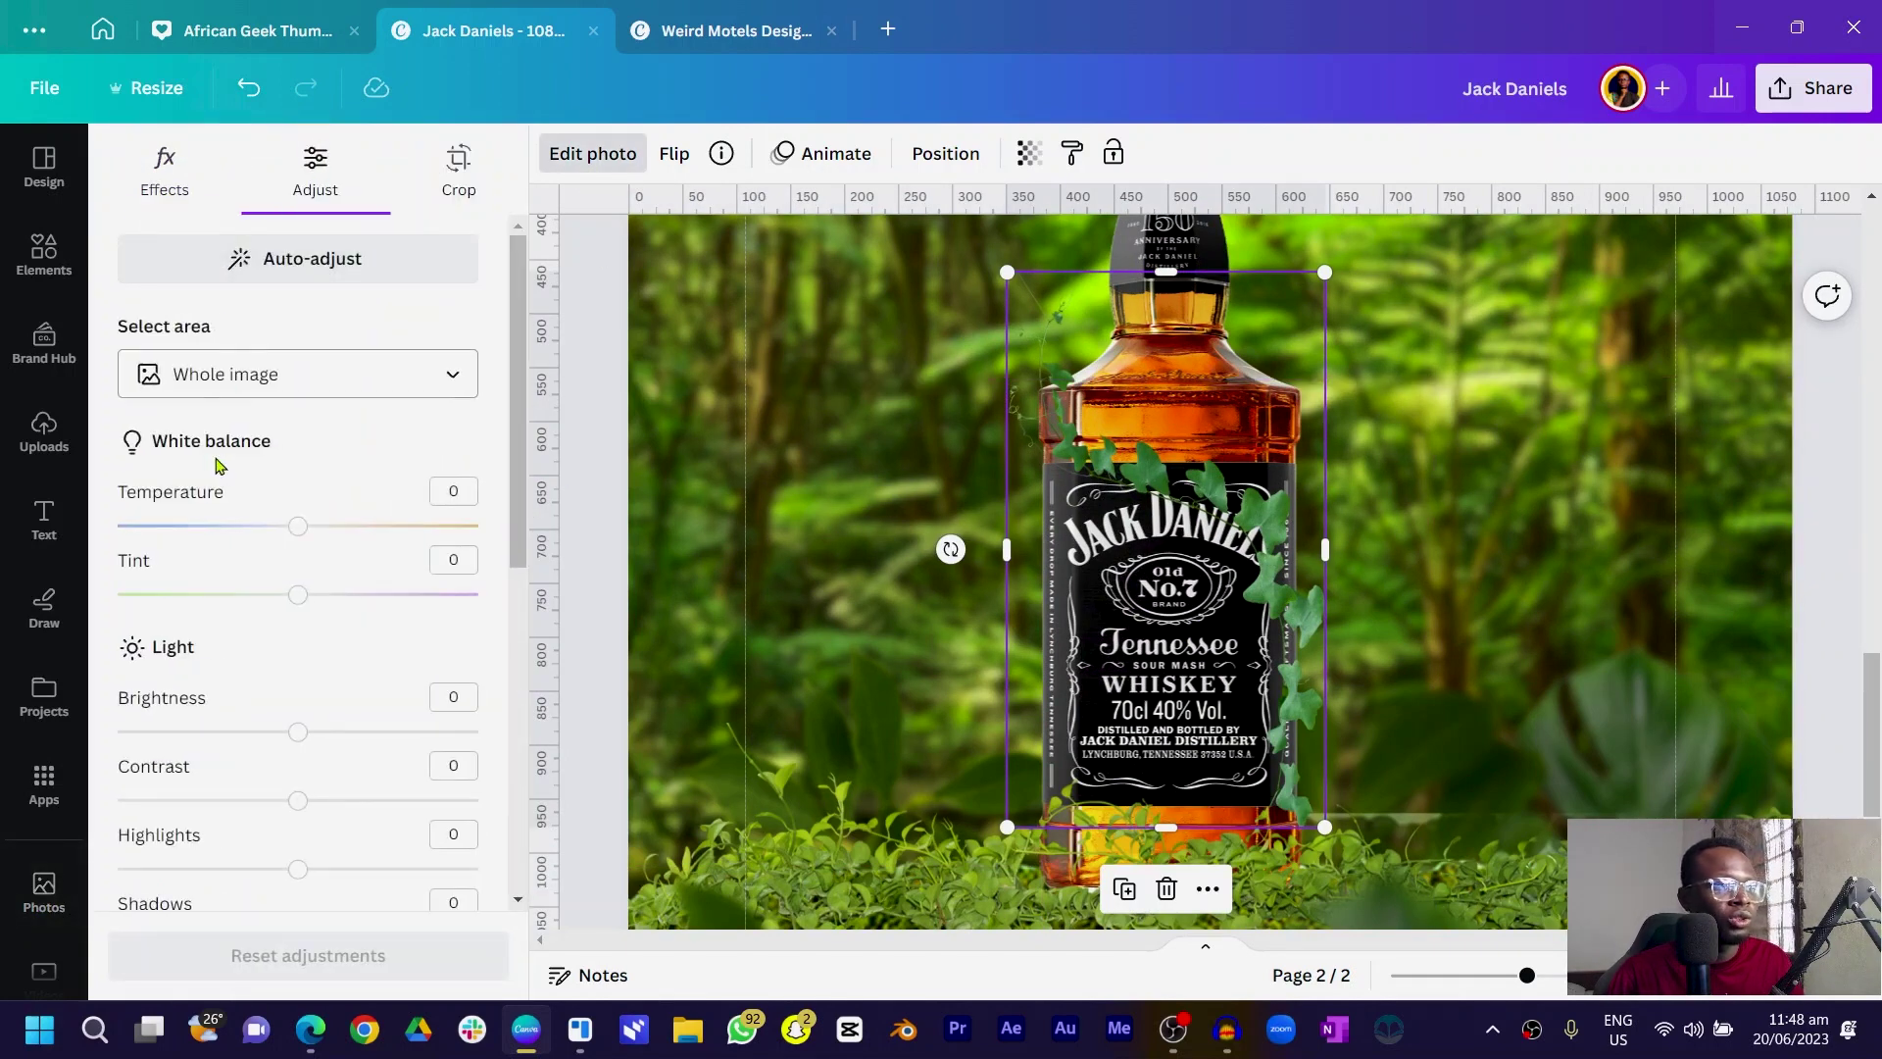
pyautogui.moveTo(299, 607); pyautogui.dragTo(199, 605)
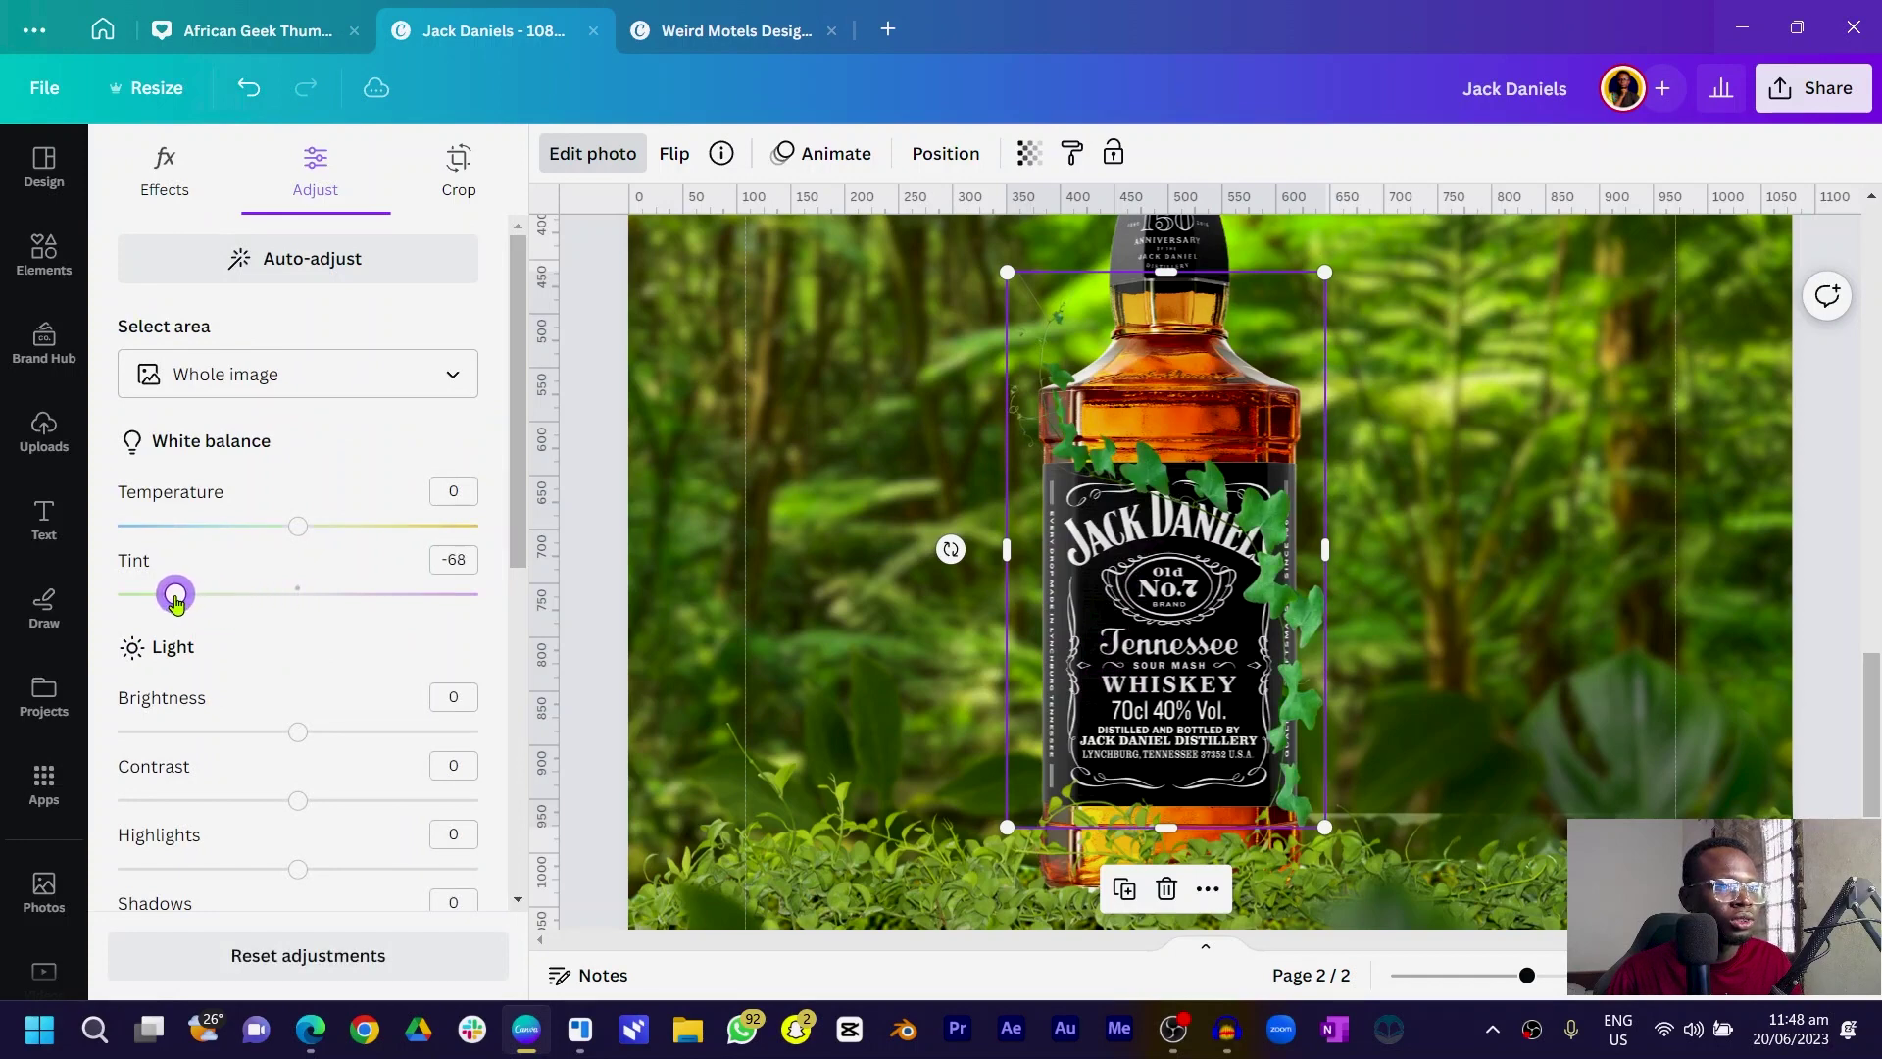
pyautogui.moveTo(295, 527); pyautogui.dragTo(393, 555)
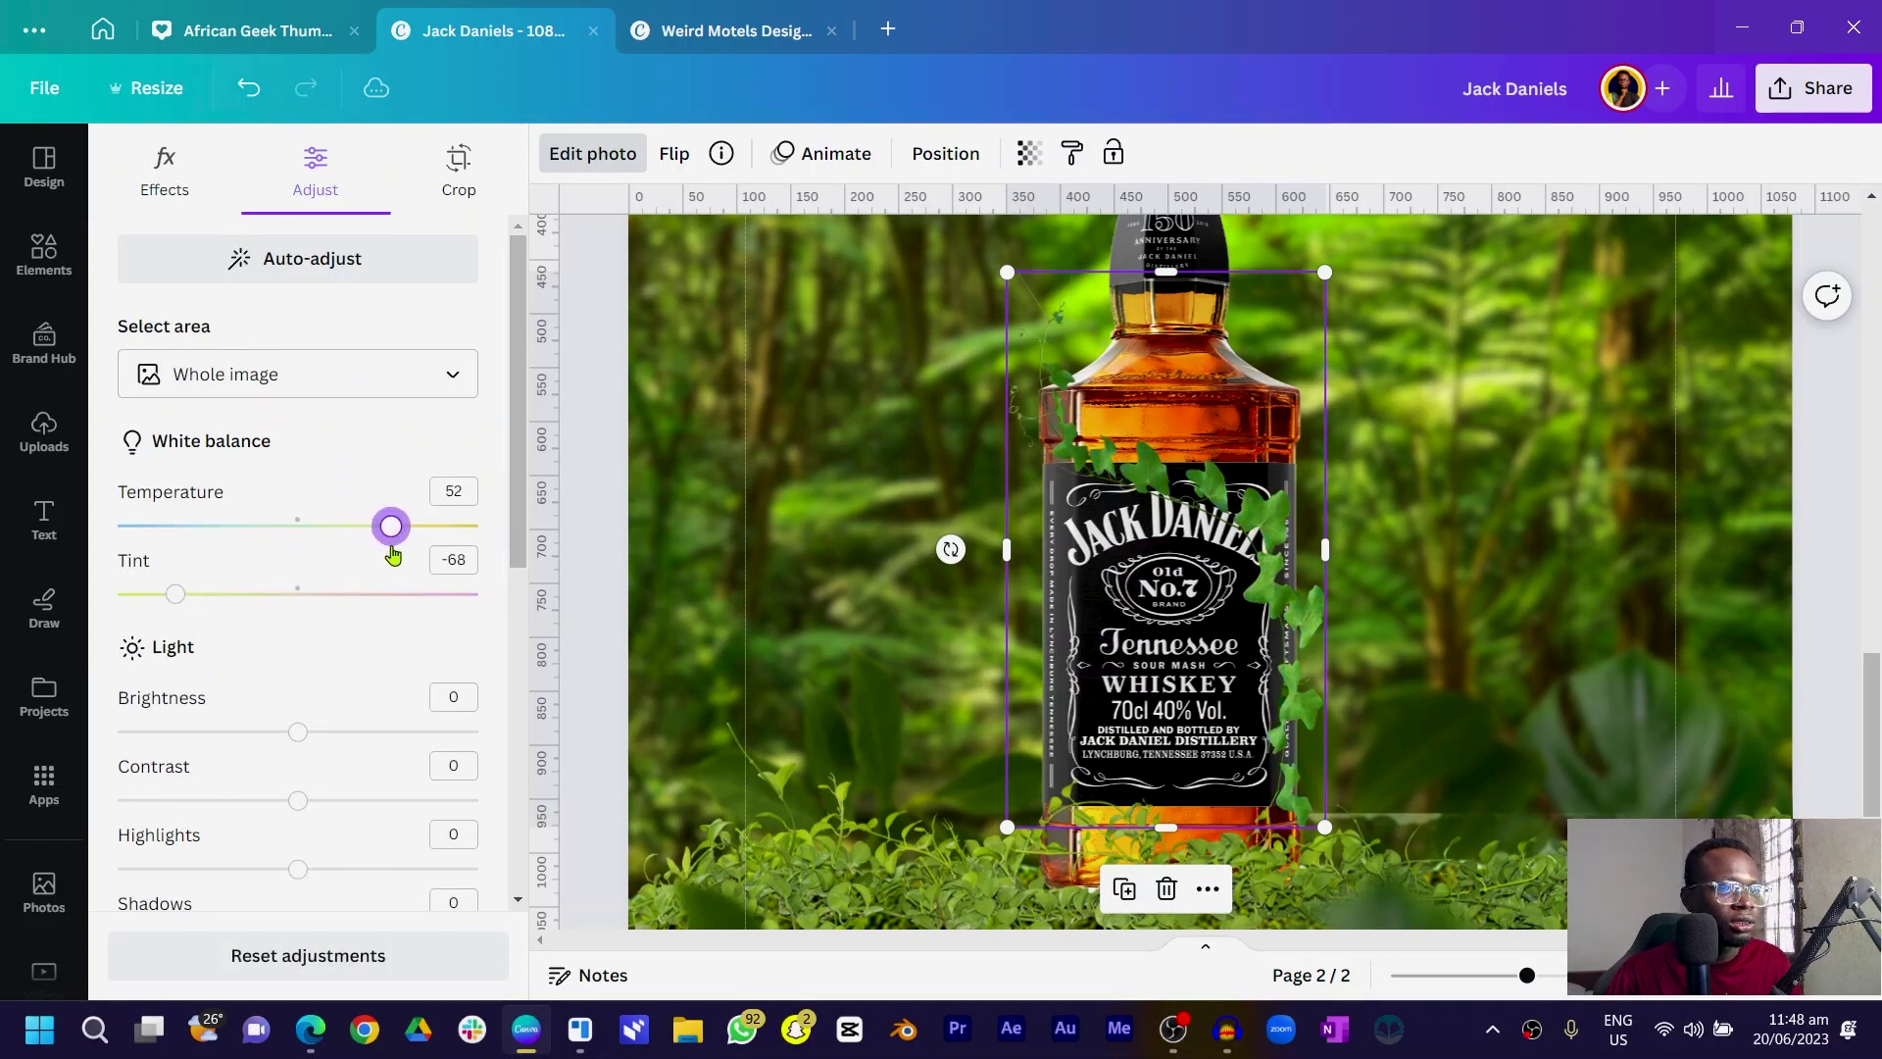
# - Raise the bottle vine's vibrance to 35 and its saturation to 32
pyautogui.scroll(-7, 379, 637)
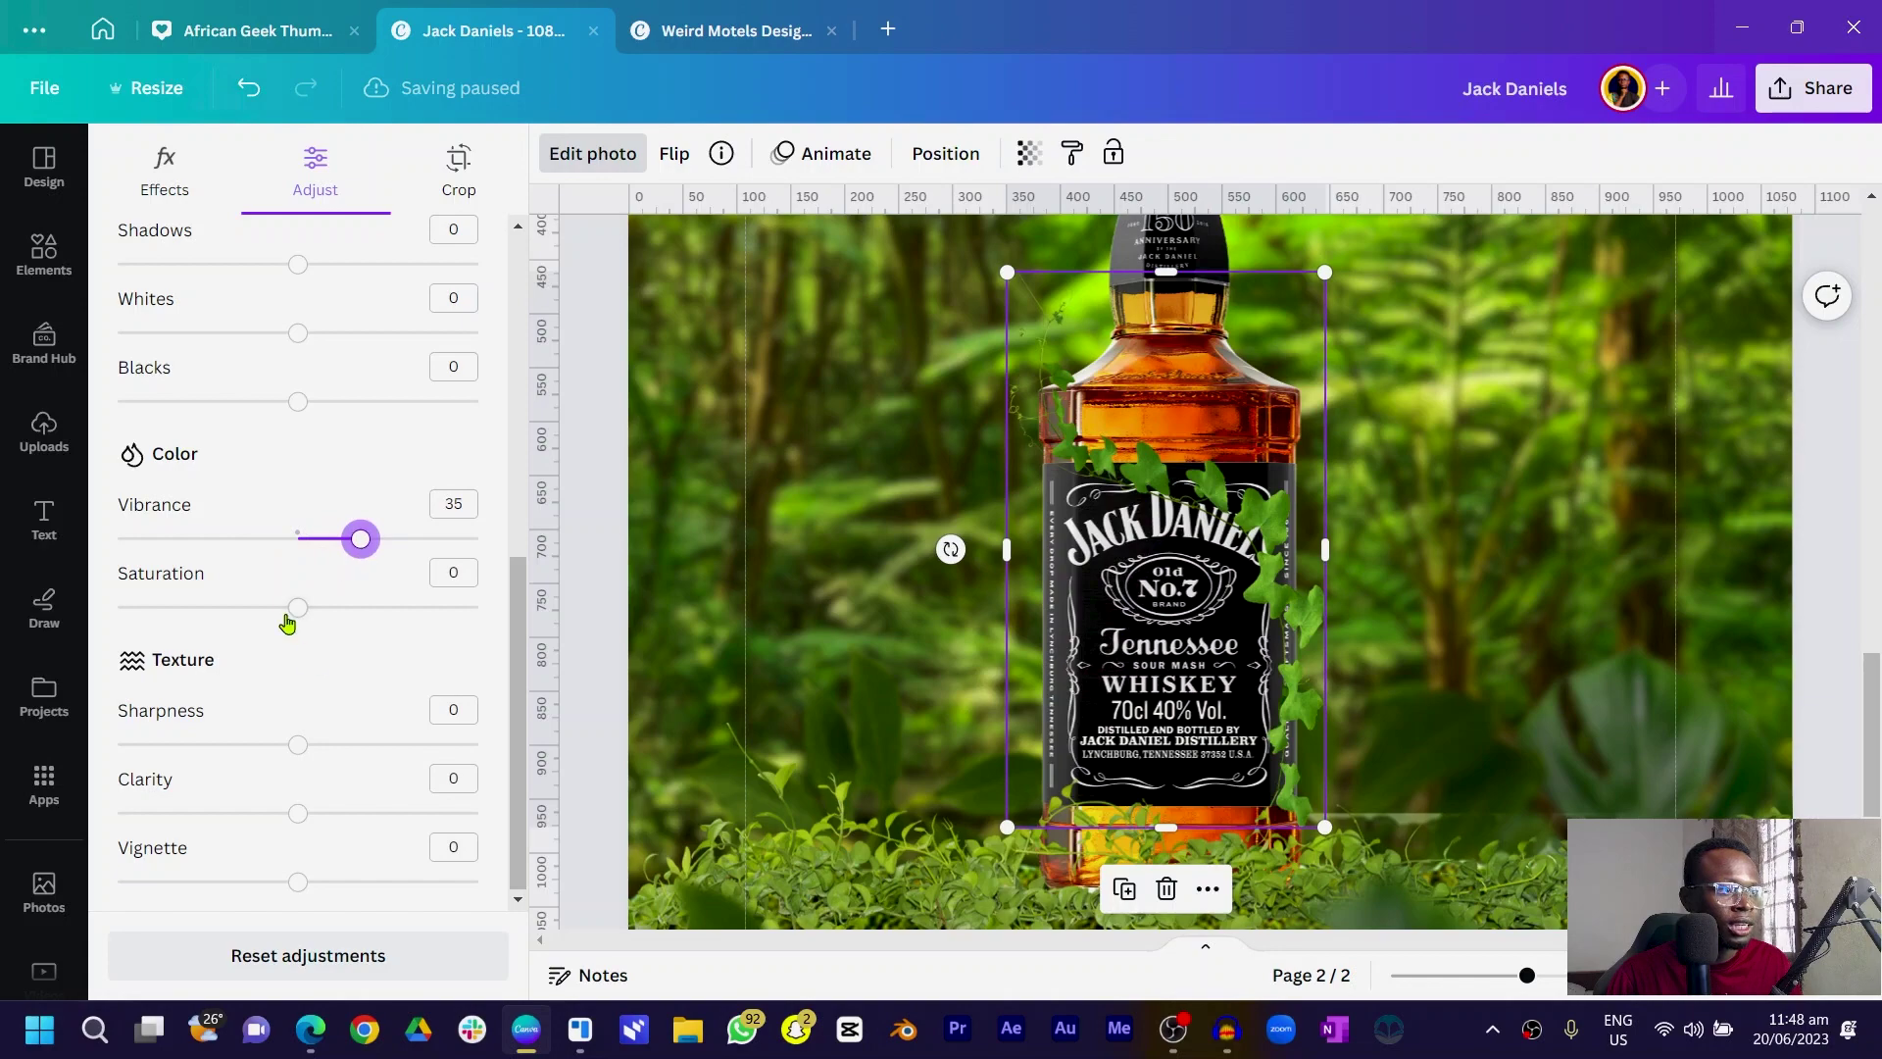
pyautogui.moveTo(313, 614); pyautogui.dragTo(361, 622)
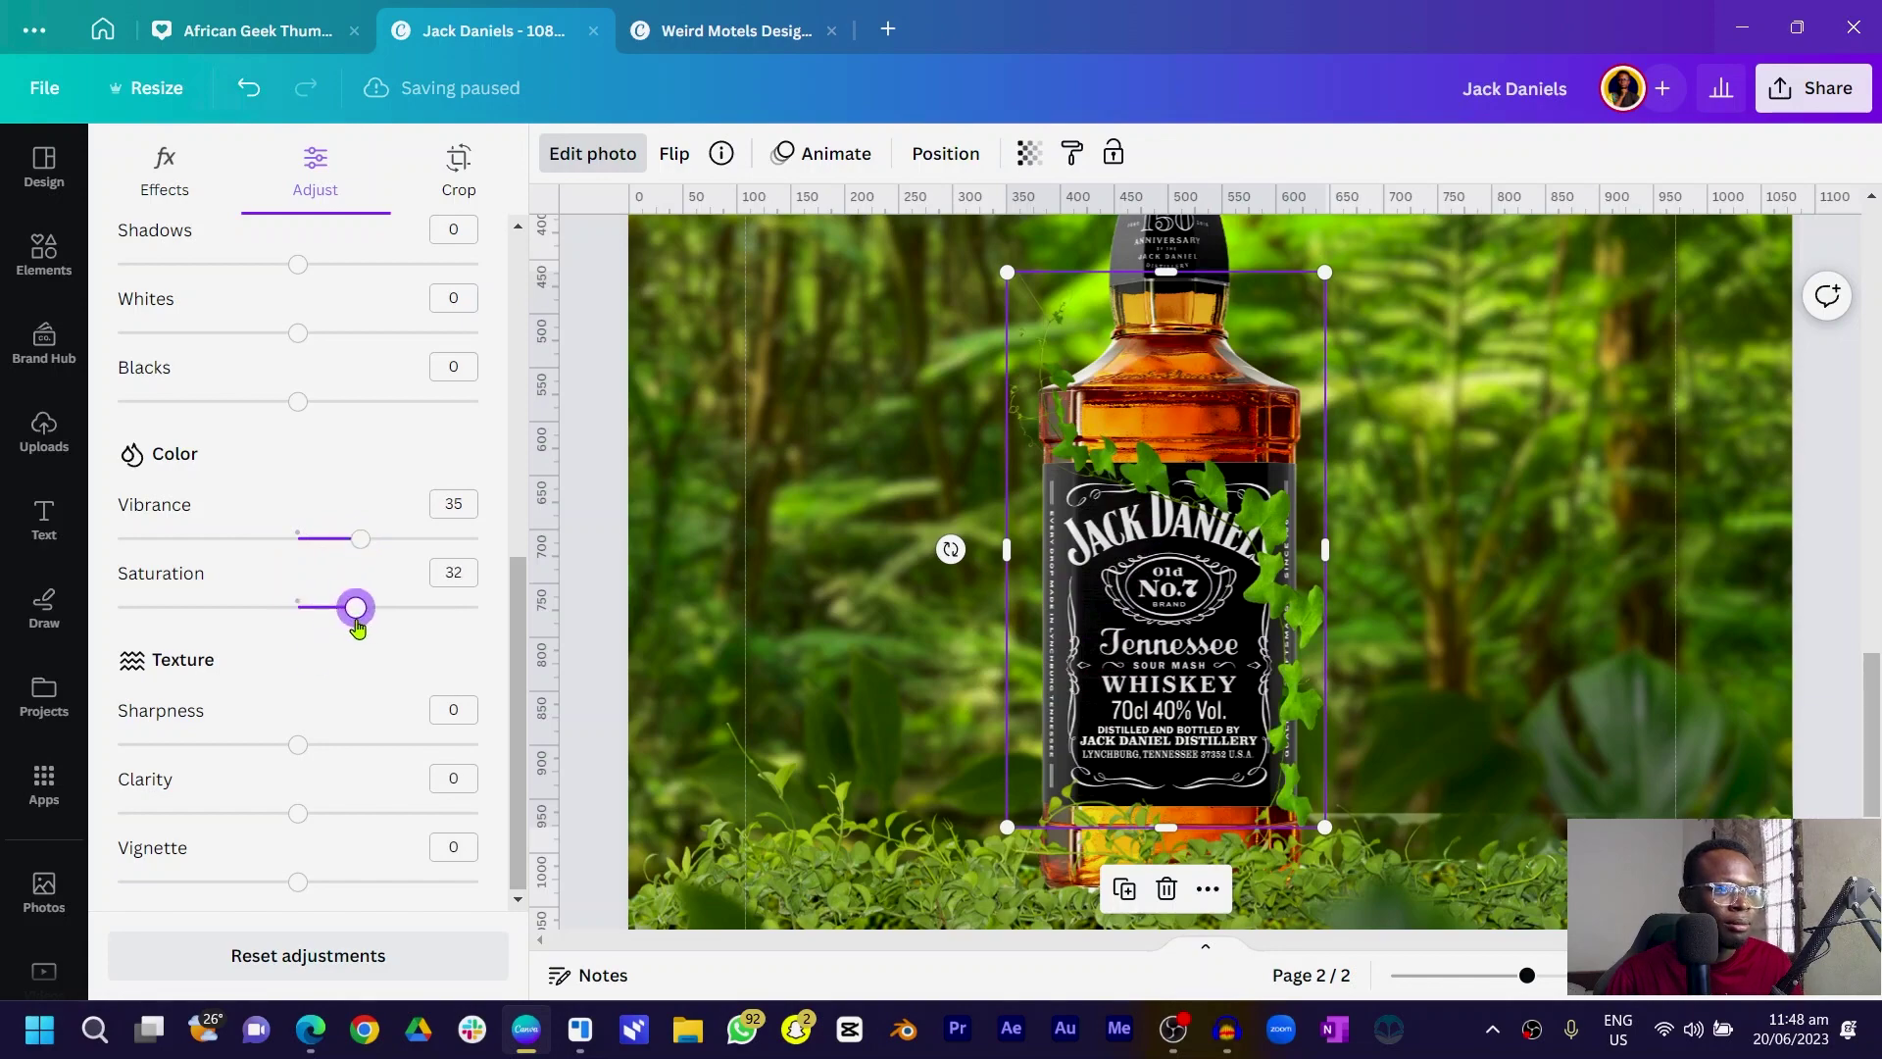
# - Increase the saturation of the leafy plant growth covering the platform to 65
pyautogui.scroll(-4, 911, 482)
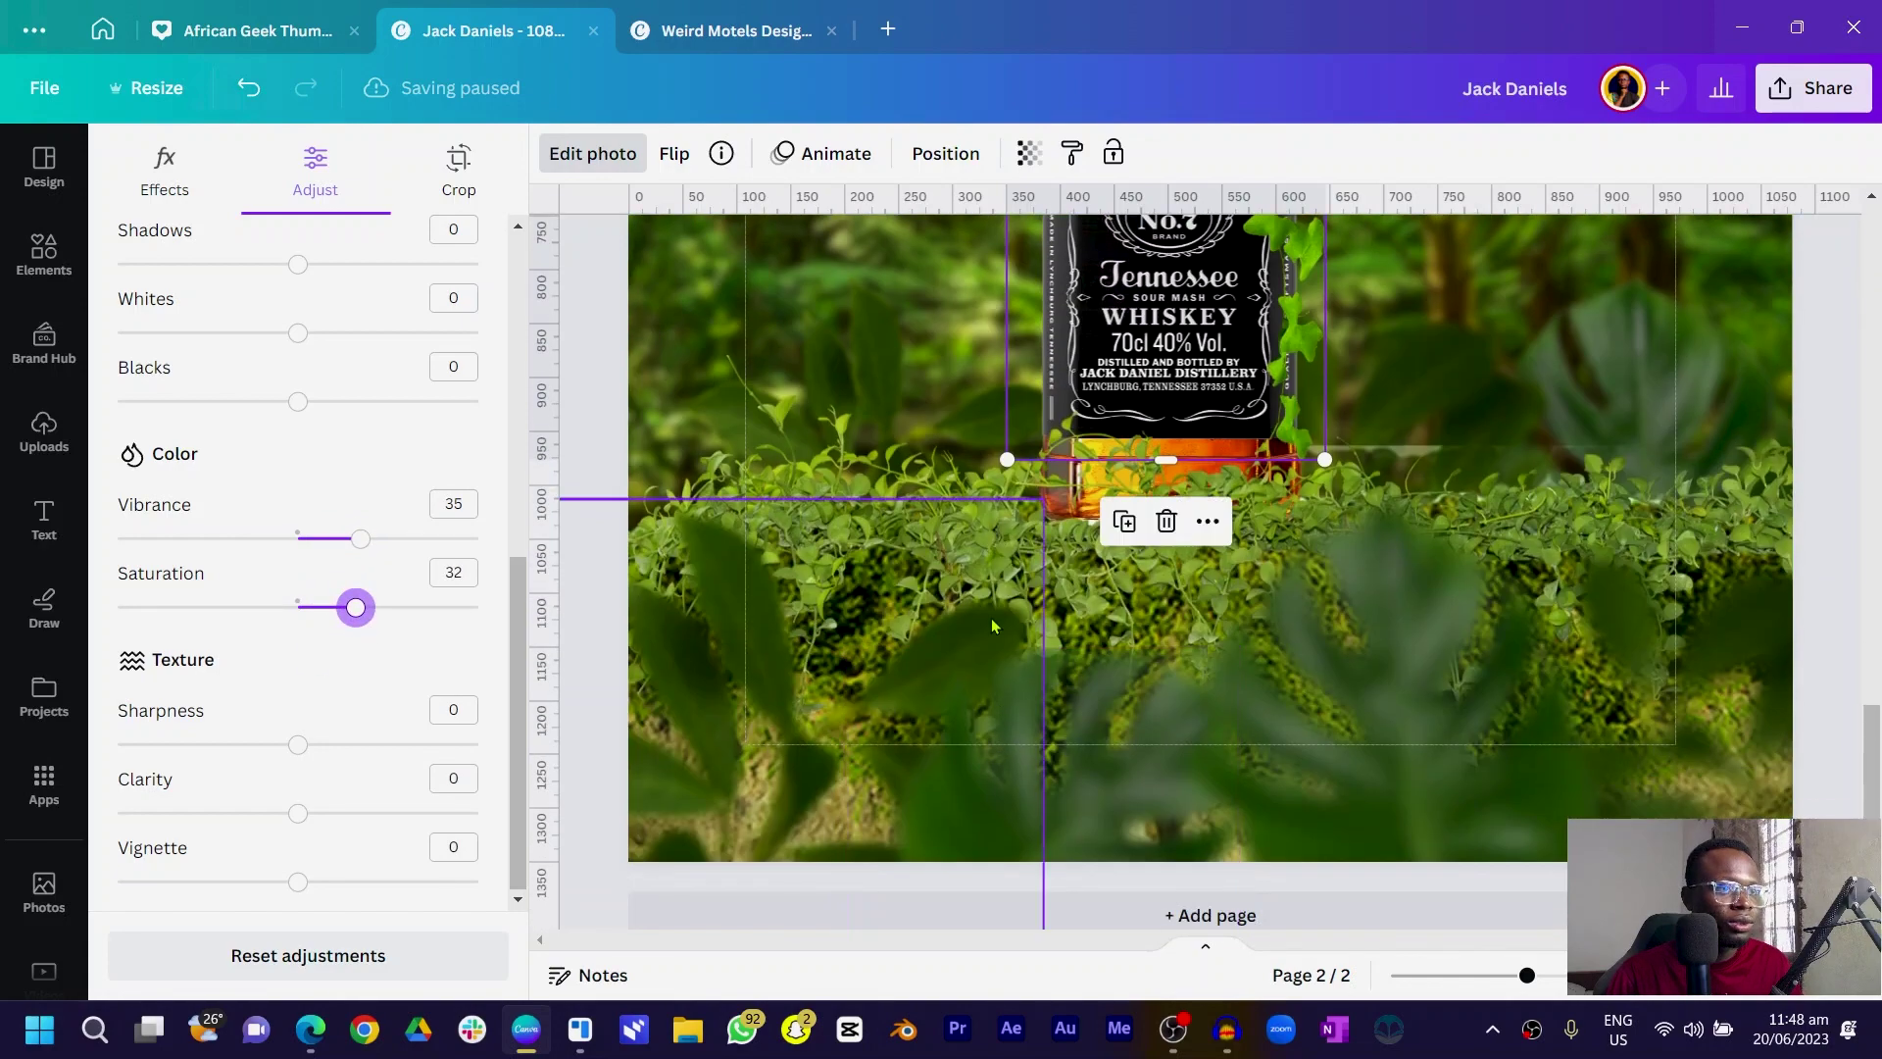
pyautogui.click(903, 487)
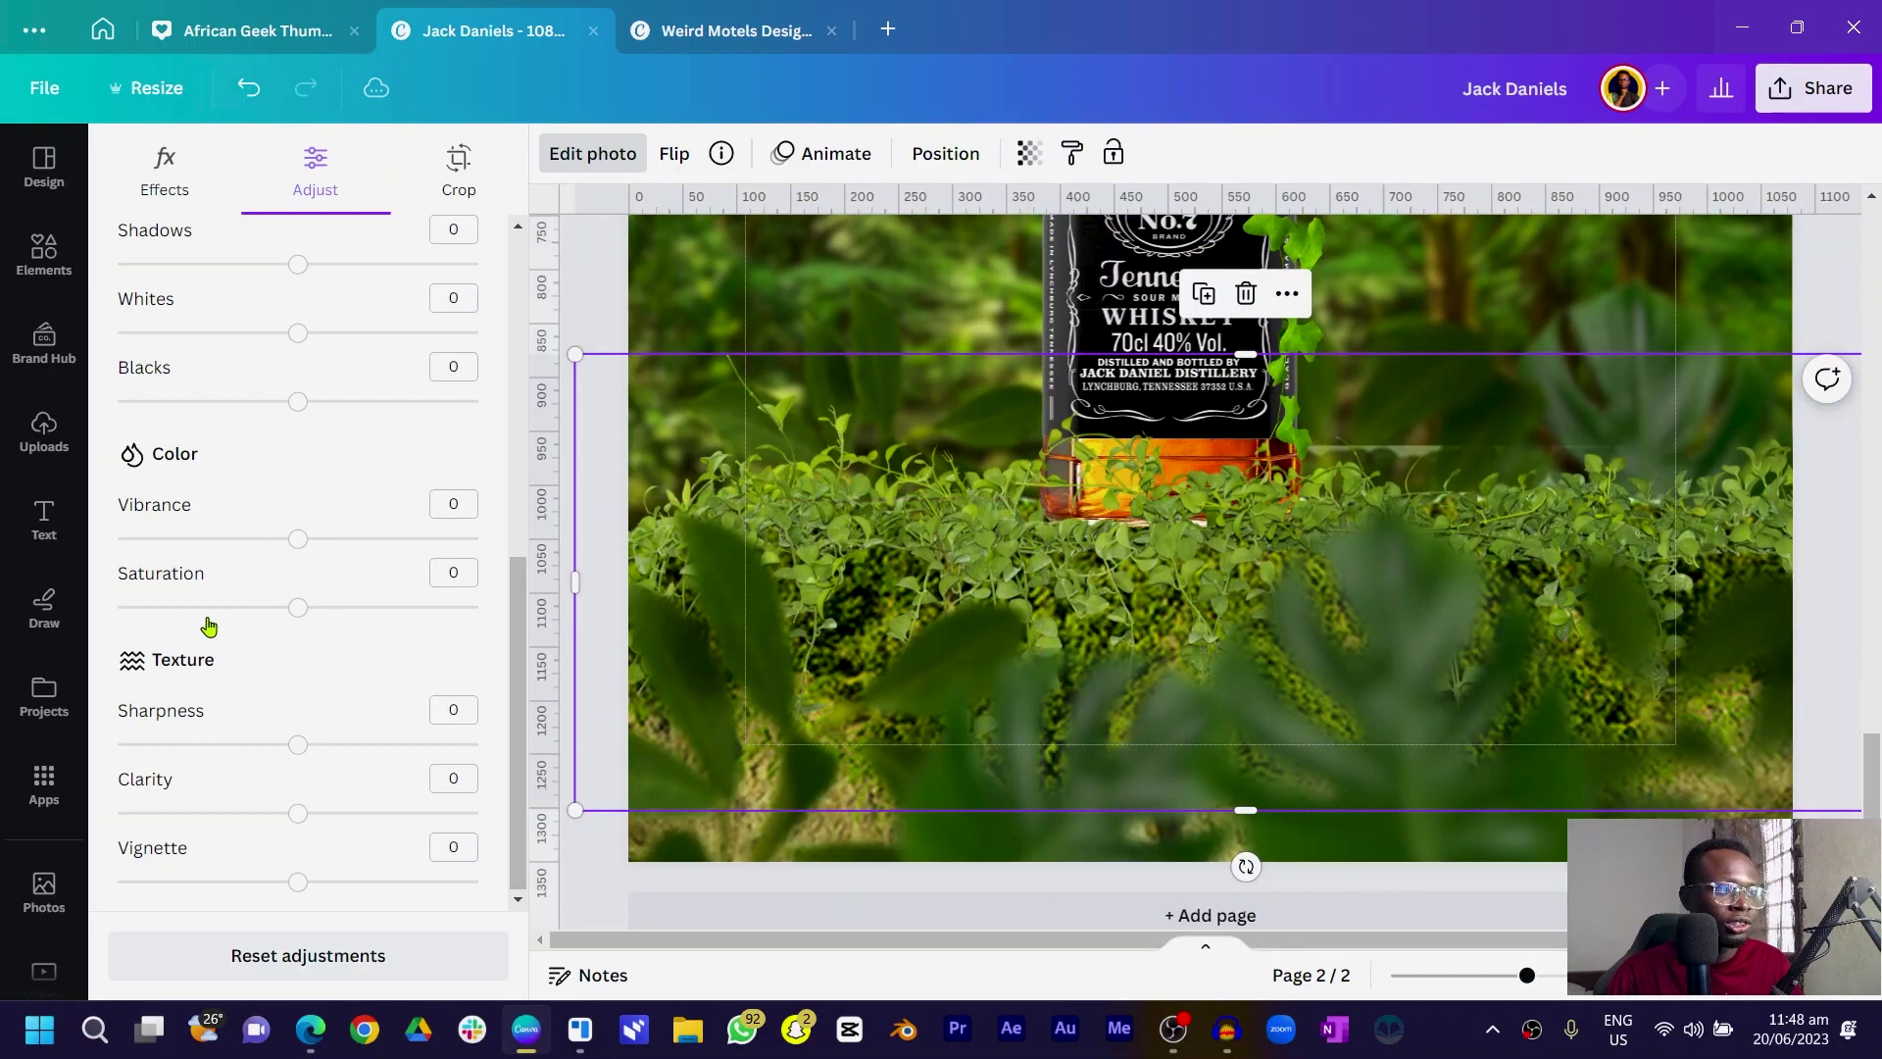
pyautogui.moveTo(298, 608); pyautogui.dragTo(421, 612)
pyautogui.scroll(-2, 819, 500)
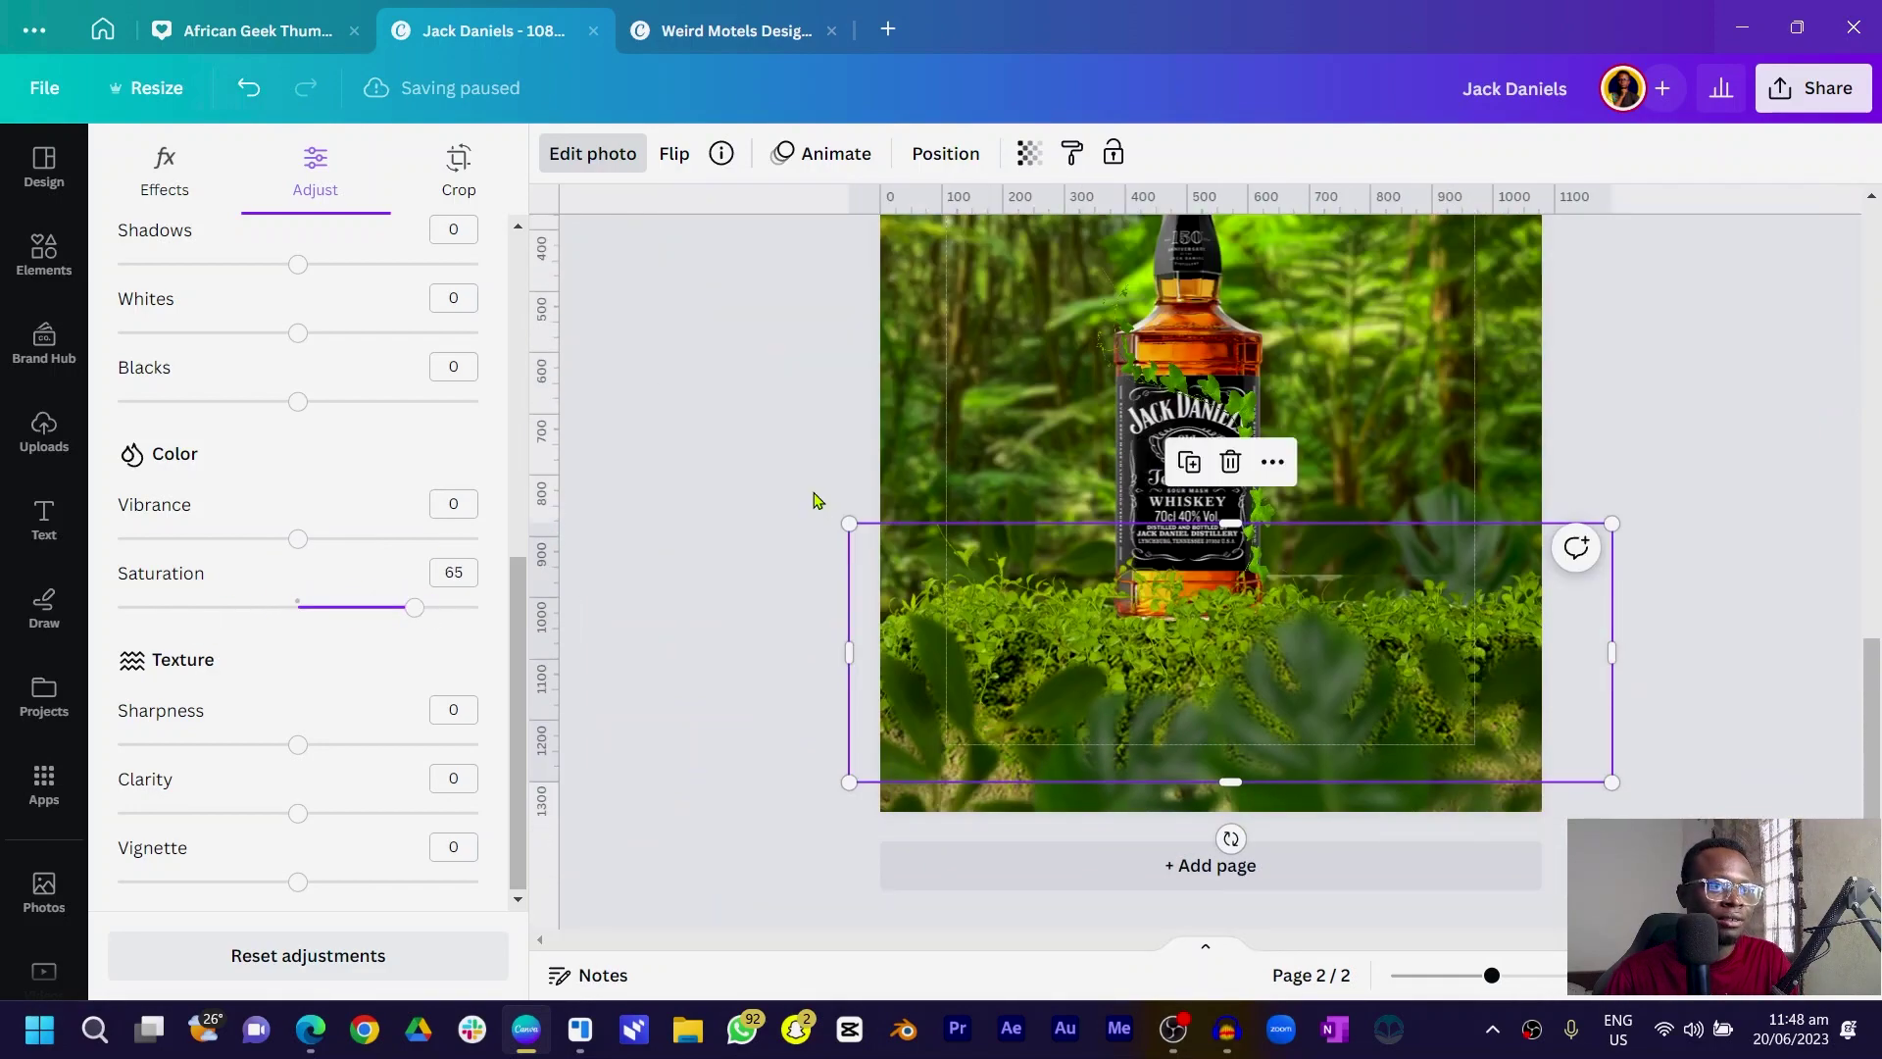
pyautogui.scroll(3, 731, 567)
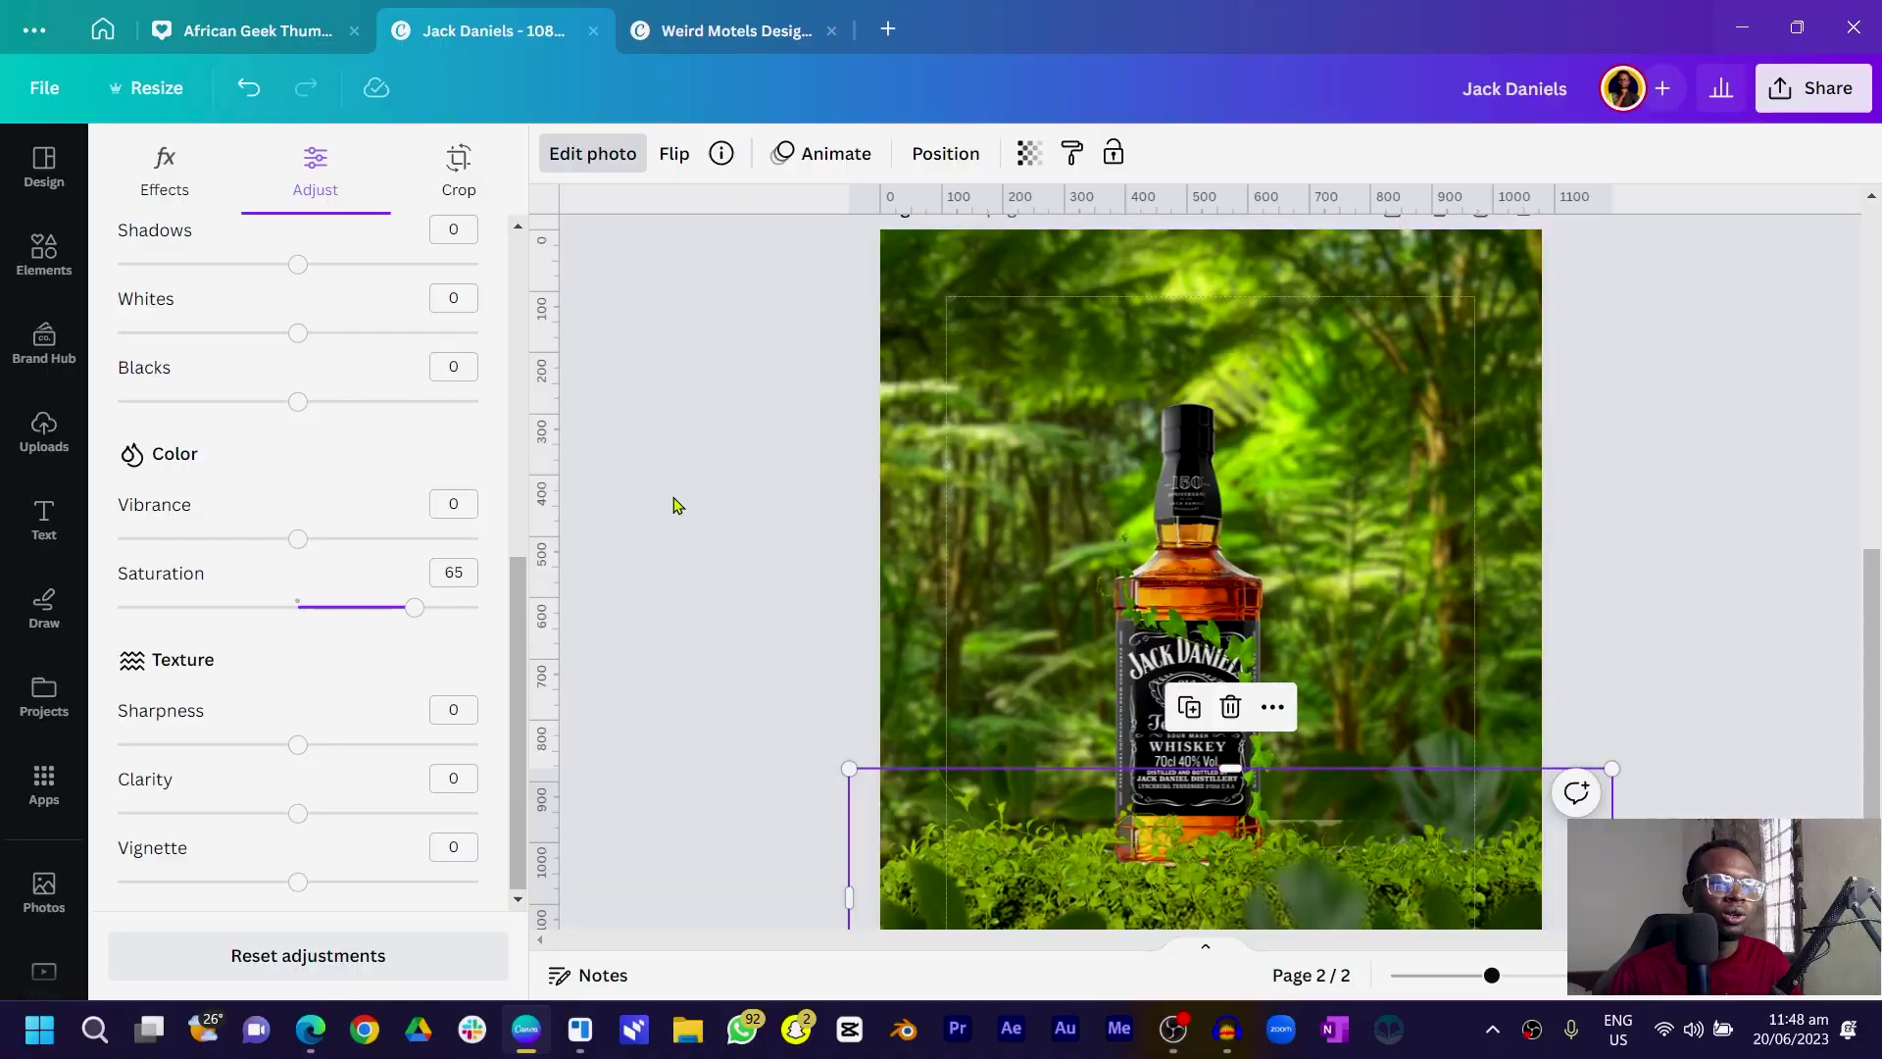
pyautogui.scroll(-3, 672, 499)
pyautogui.press('Escape')
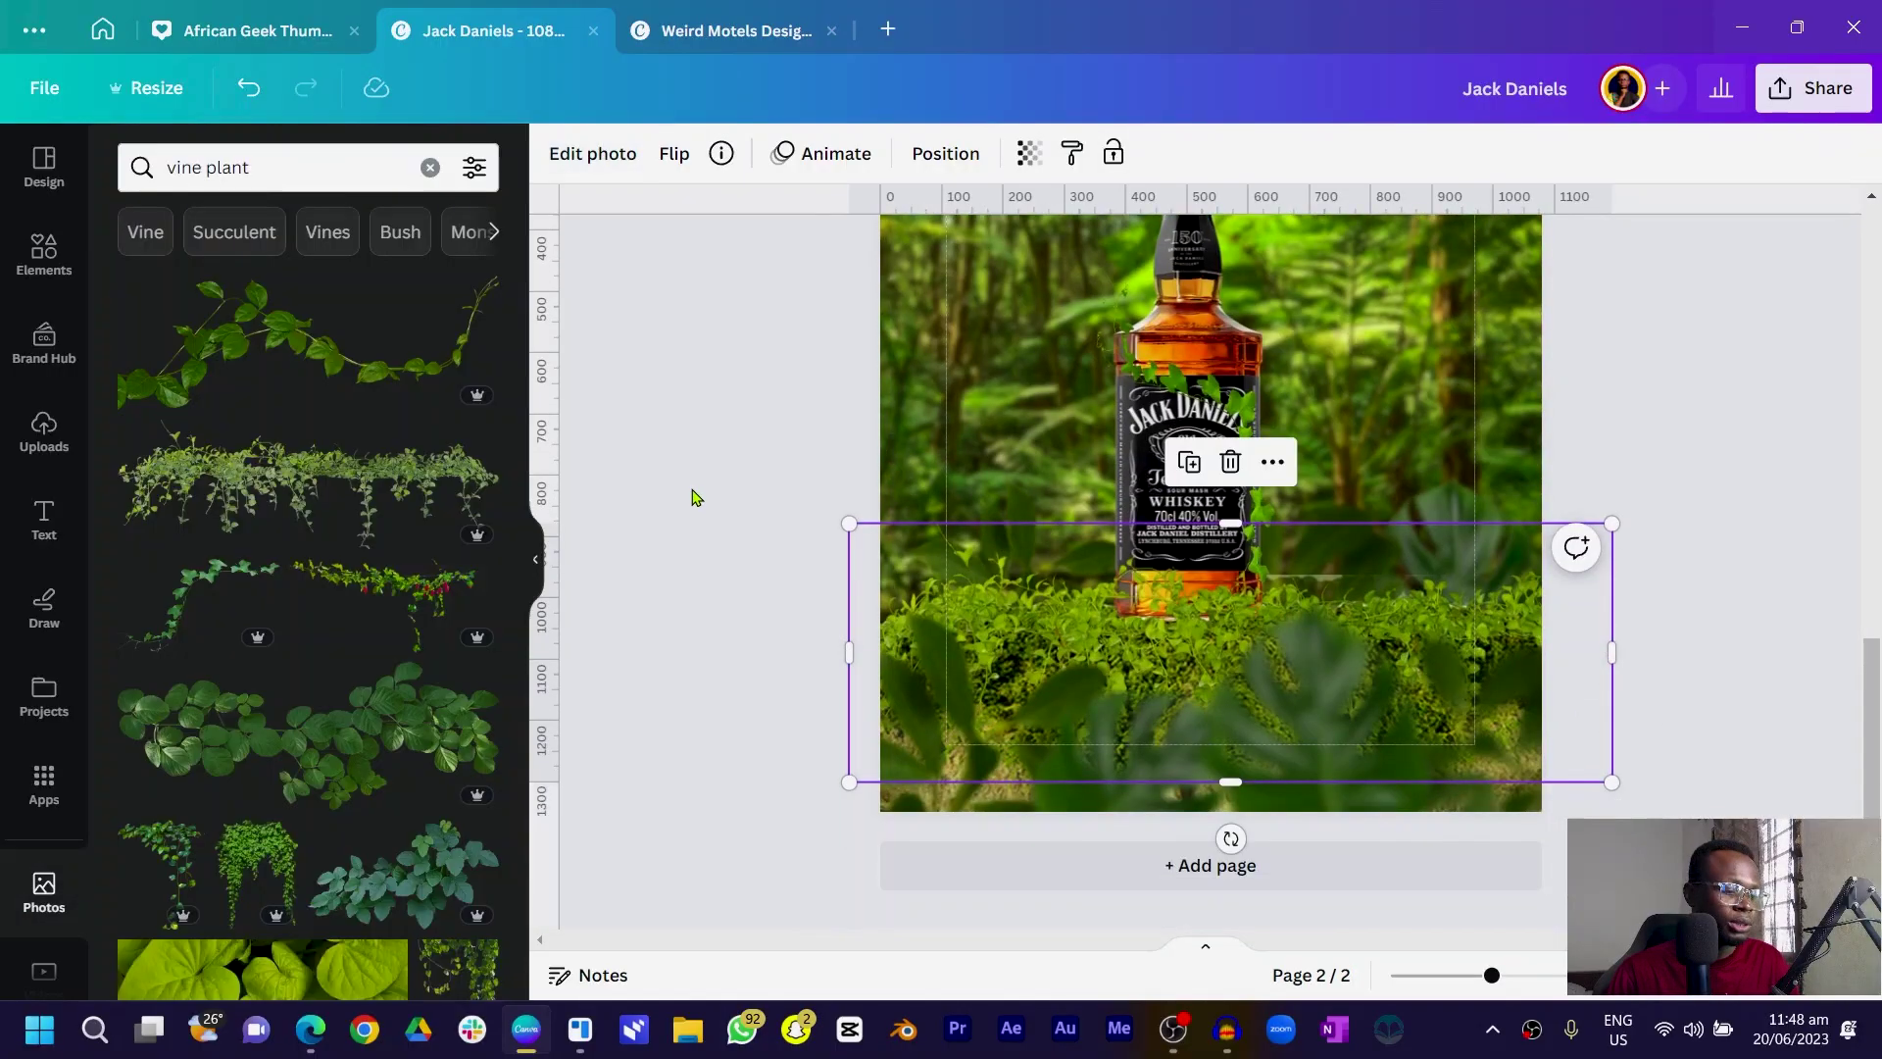
# - Add a rectangle covering the bottom of page 2 at full page width, about 1080 × 377 px
pyautogui.press('r')
pyautogui.moveTo(1186, 391); pyautogui.dragTo(961, 709)
pyautogui.moveTo(1078, 707); pyautogui.dragTo(1542, 736)
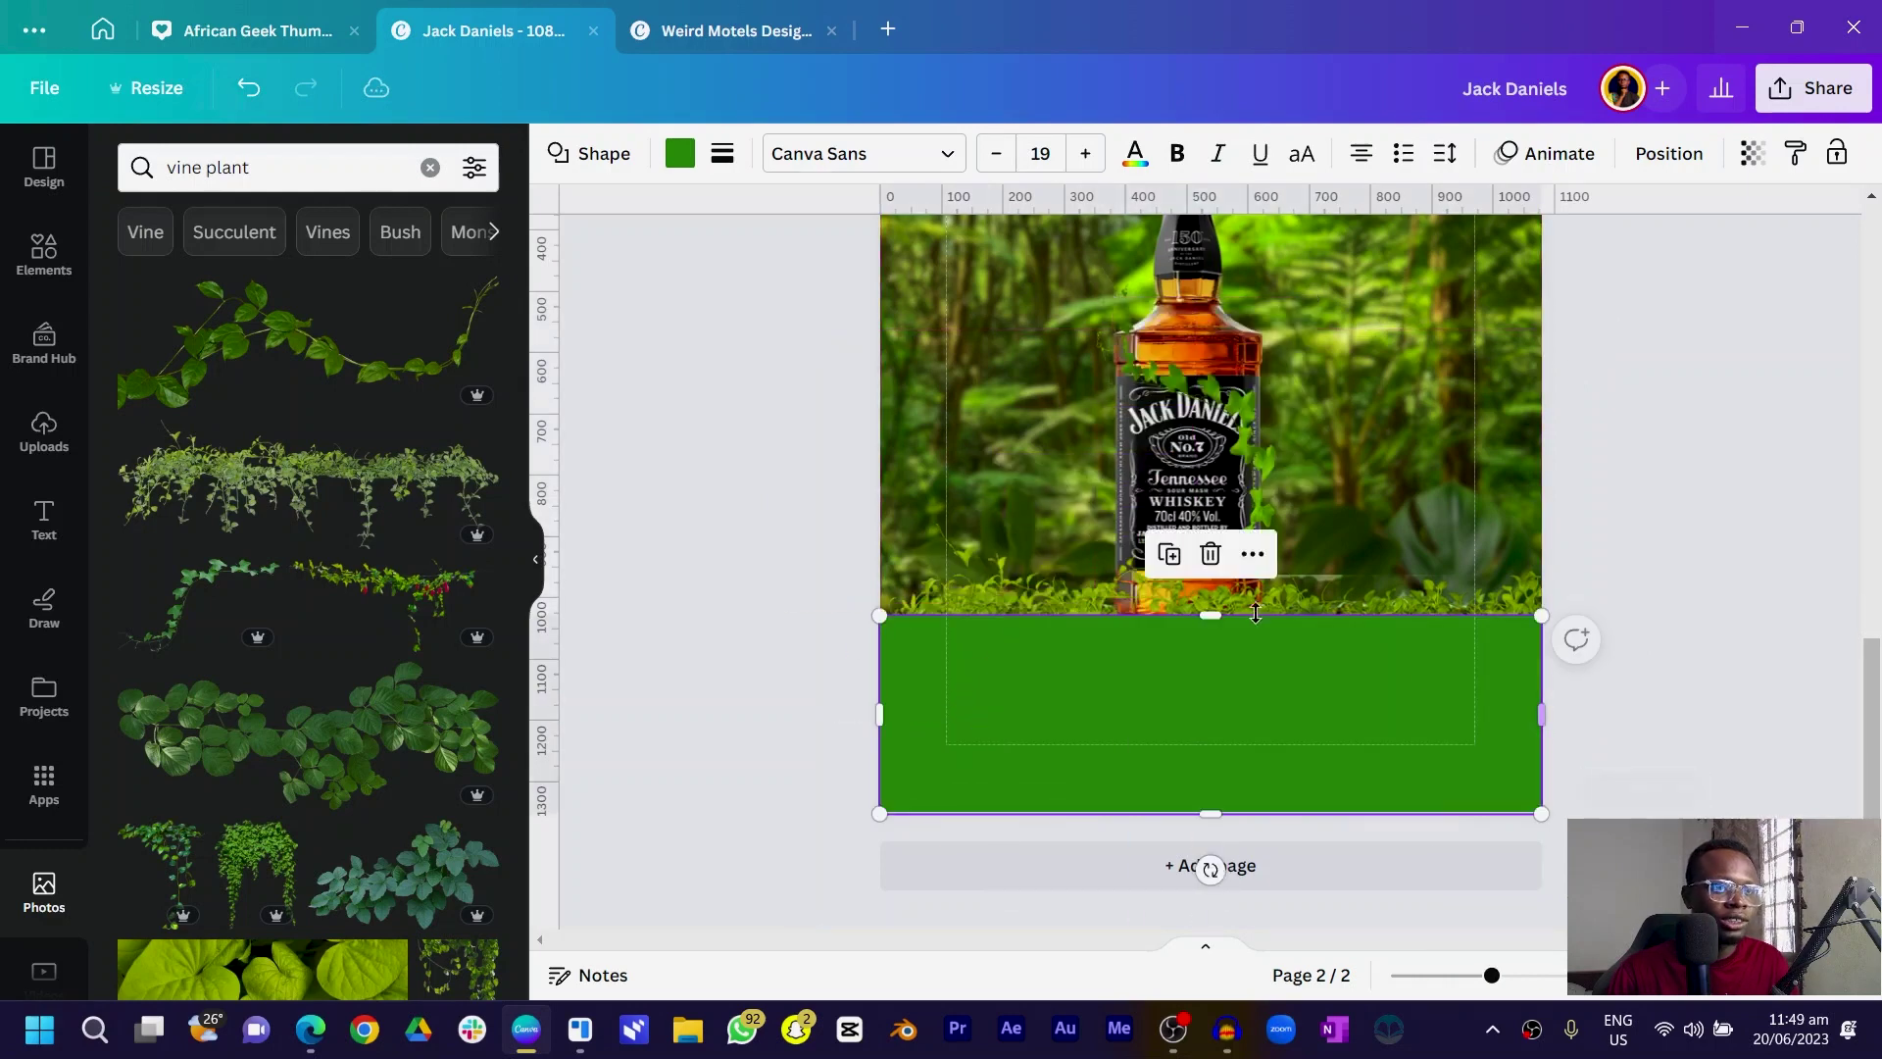
pyautogui.moveTo(1189, 619); pyautogui.dragTo(1189, 587)
# - Fill the rectangle with a 180° linear gradient from green #278910 to #00F6C4 at 0% opacity
pyautogui.click(679, 153)
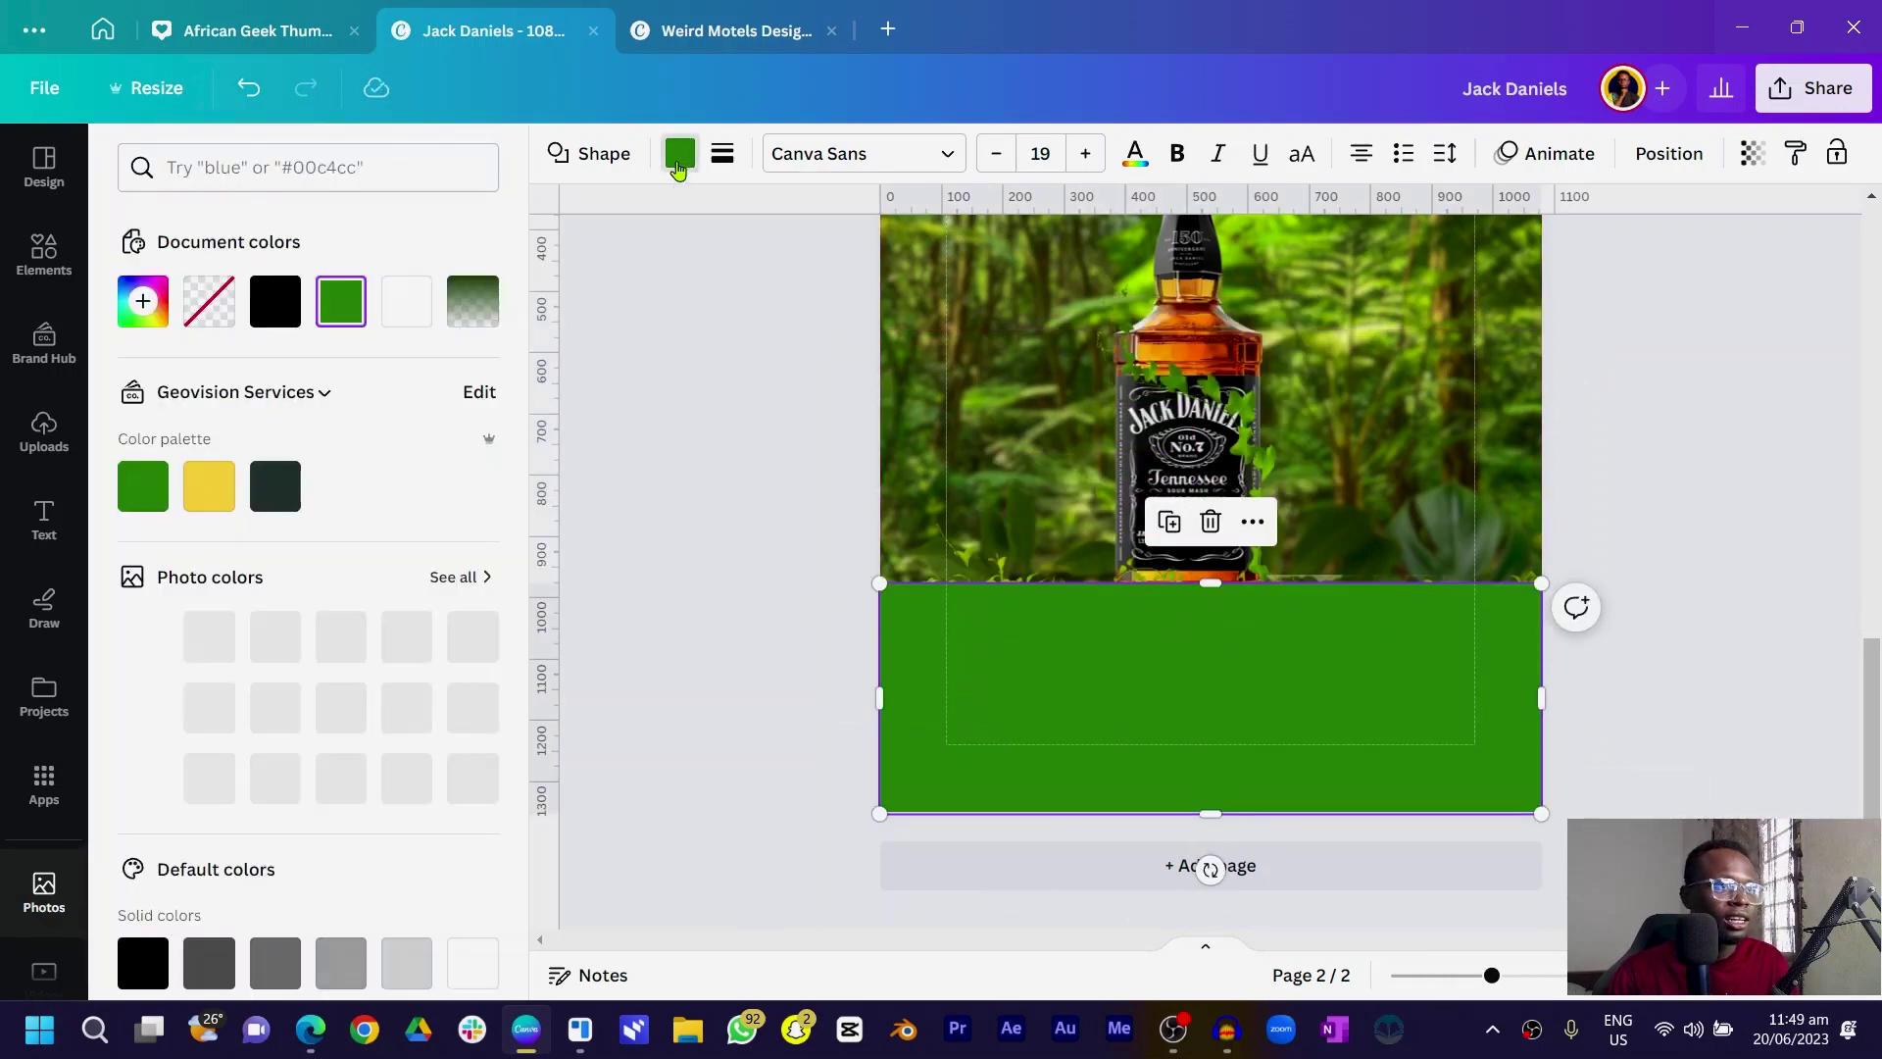
pyautogui.click(341, 303)
pyautogui.click(419, 379)
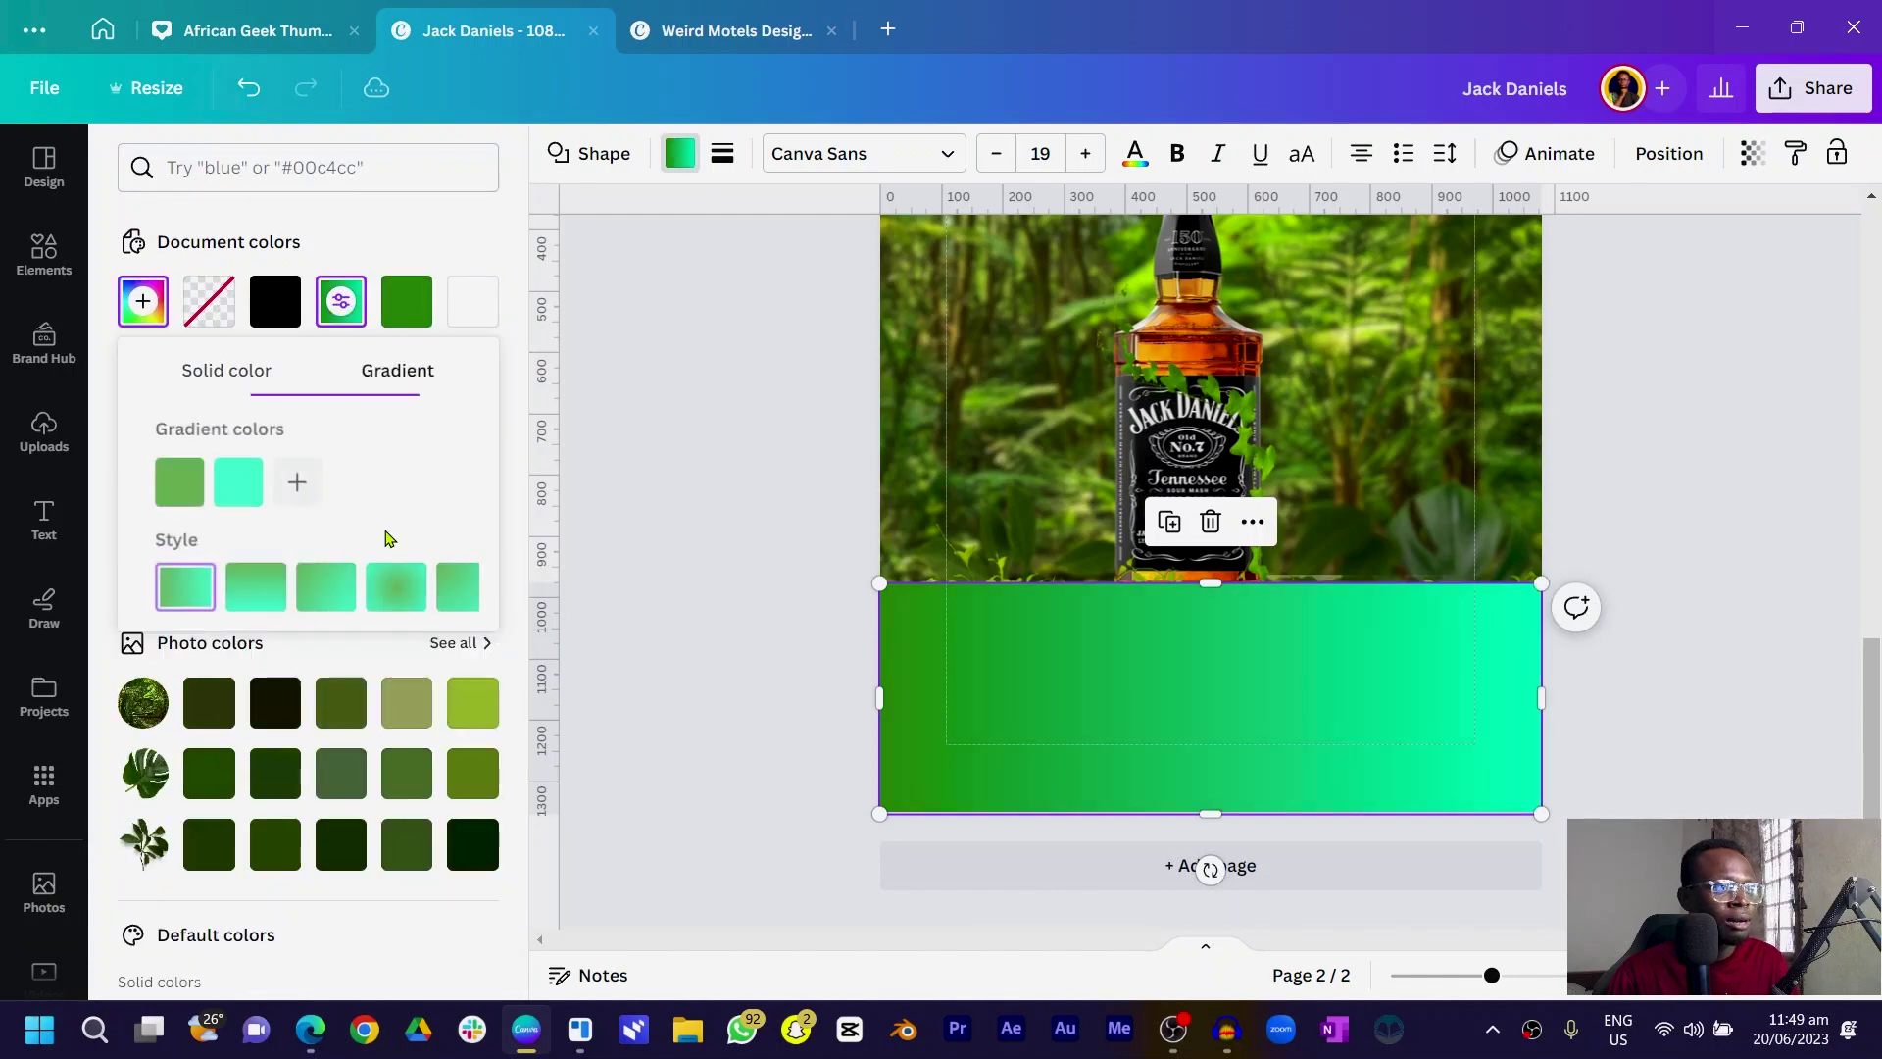
pyautogui.click(213, 490)
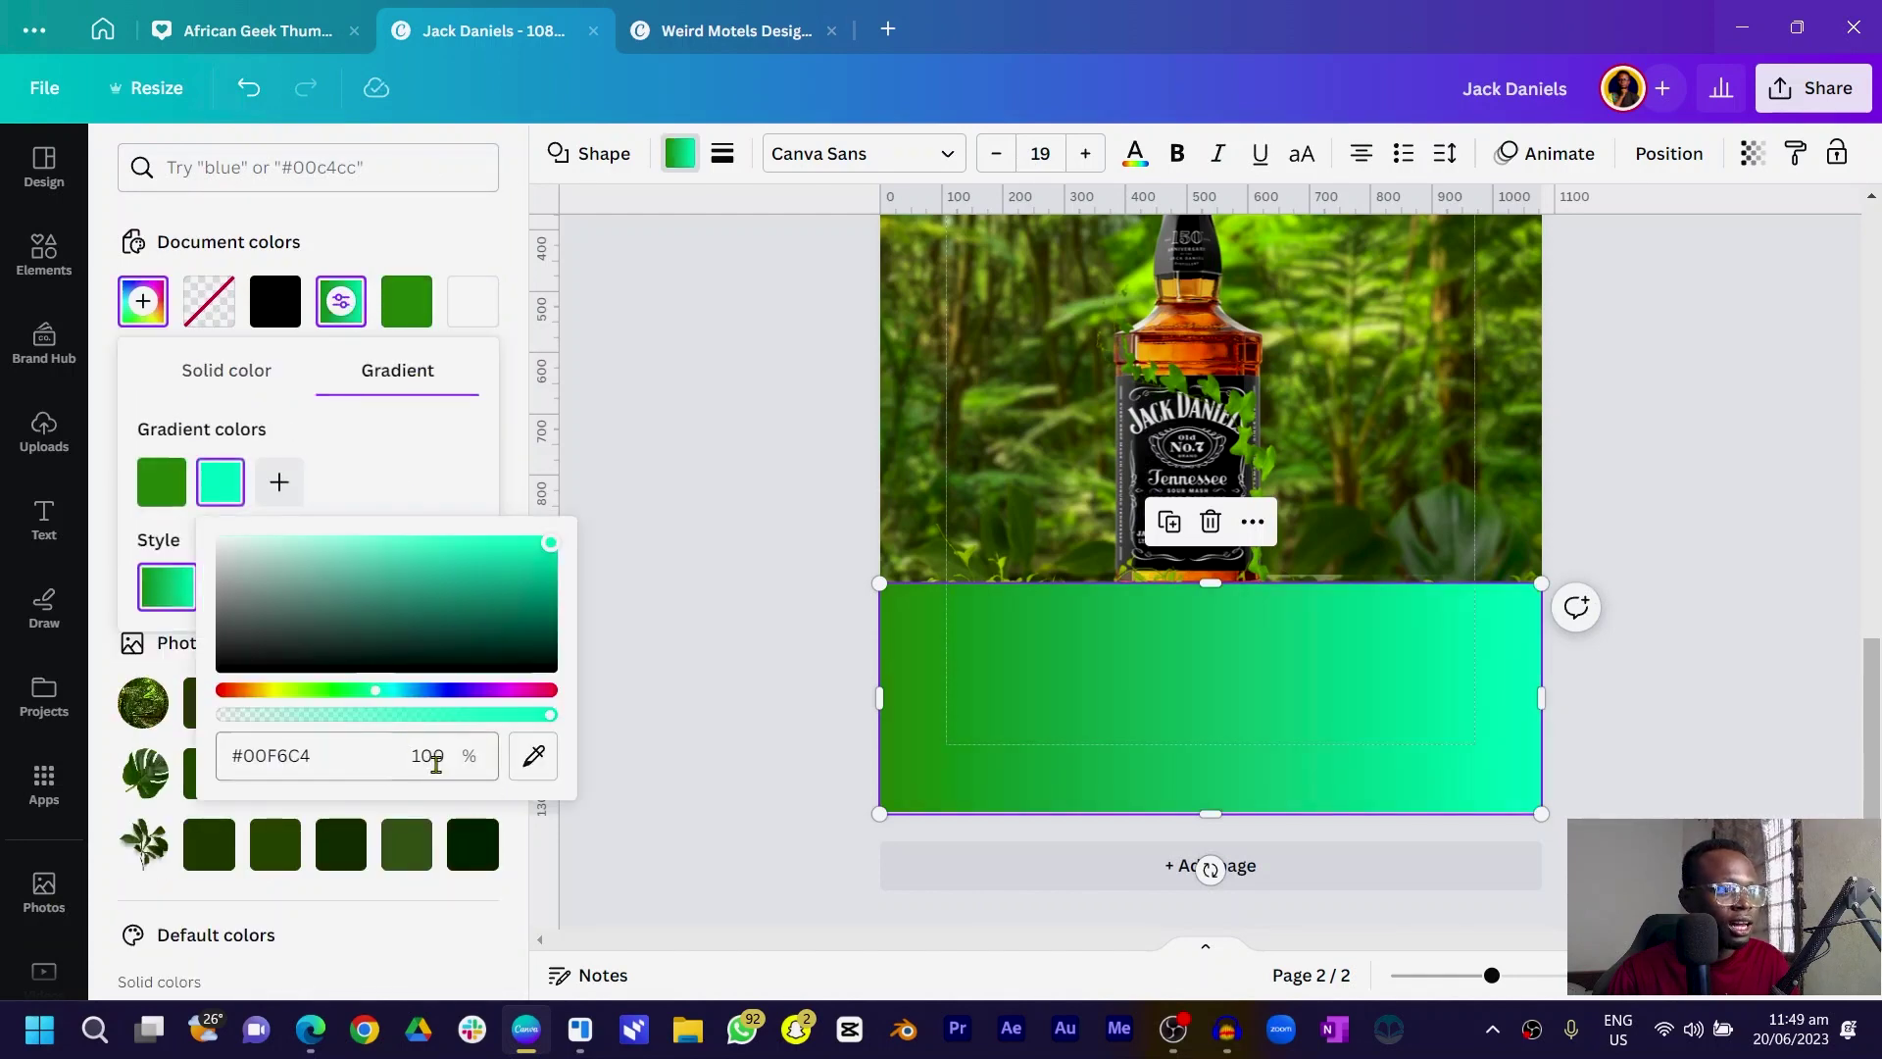
pyautogui.press('Escape')
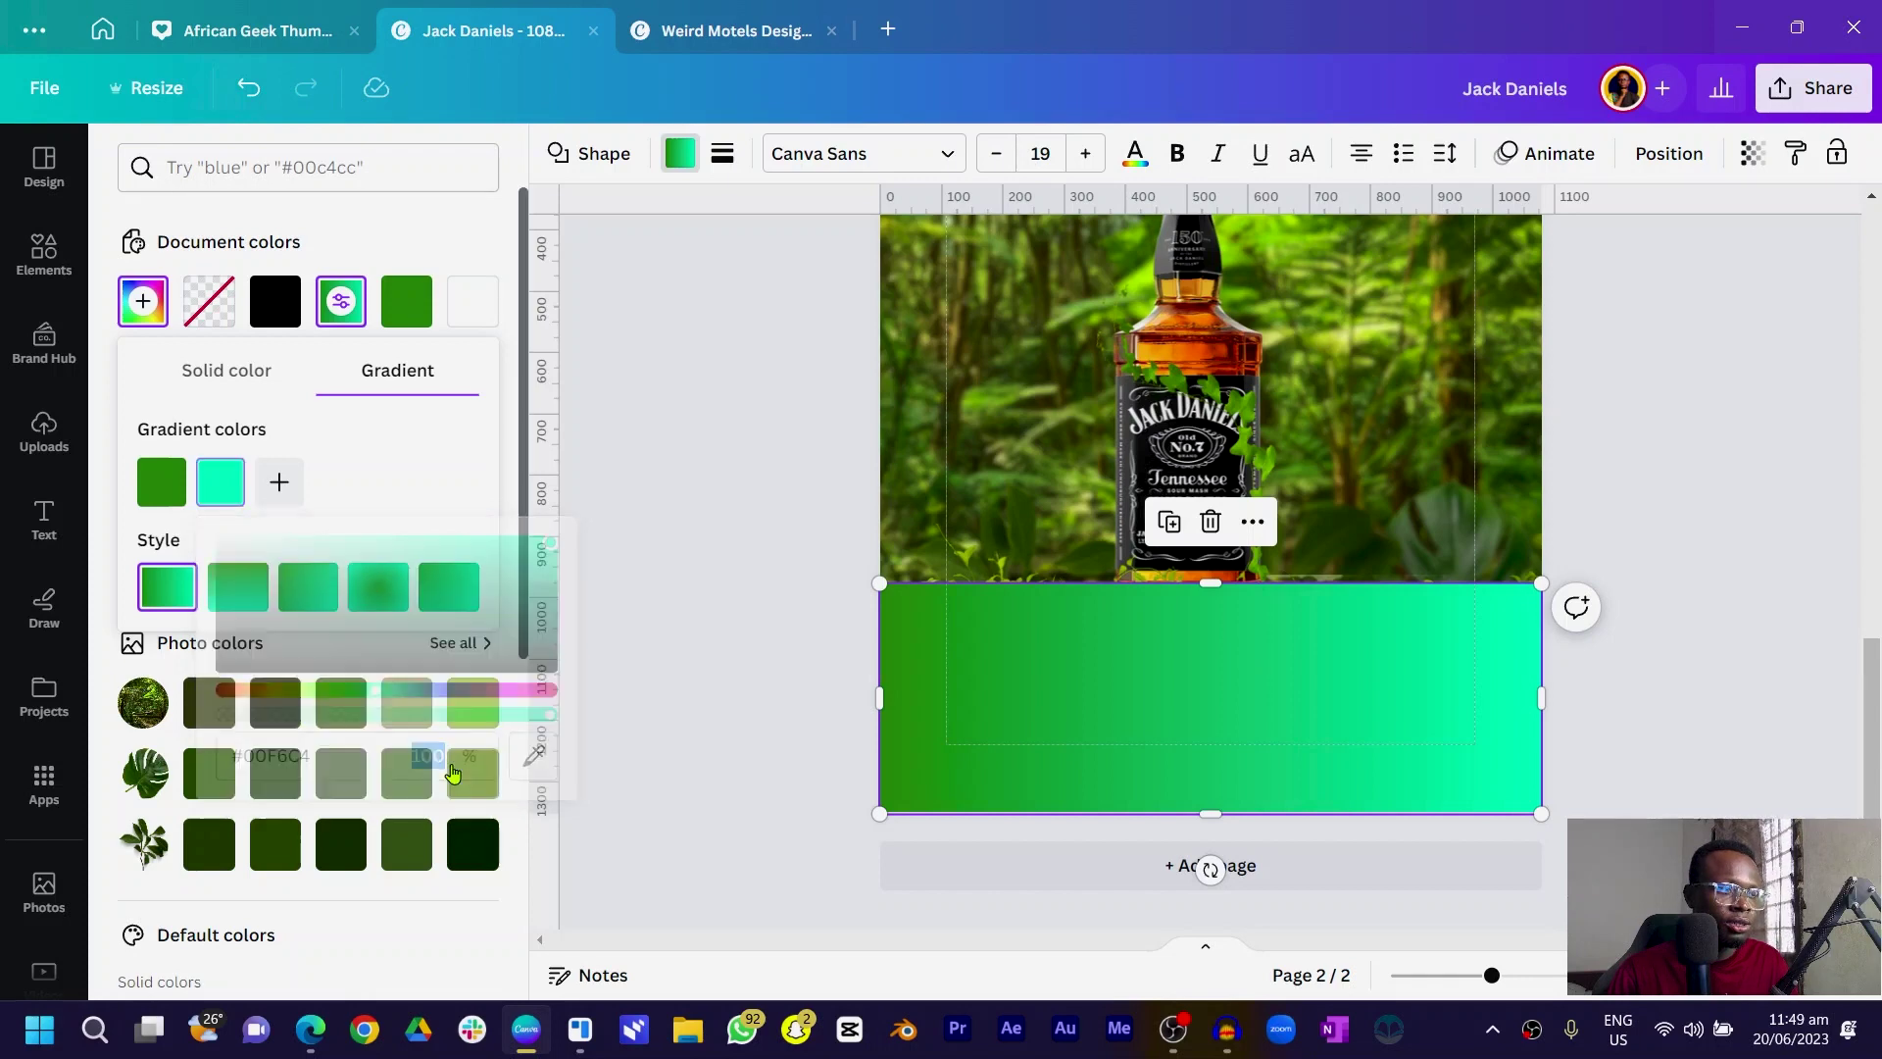
pyautogui.click(218, 496)
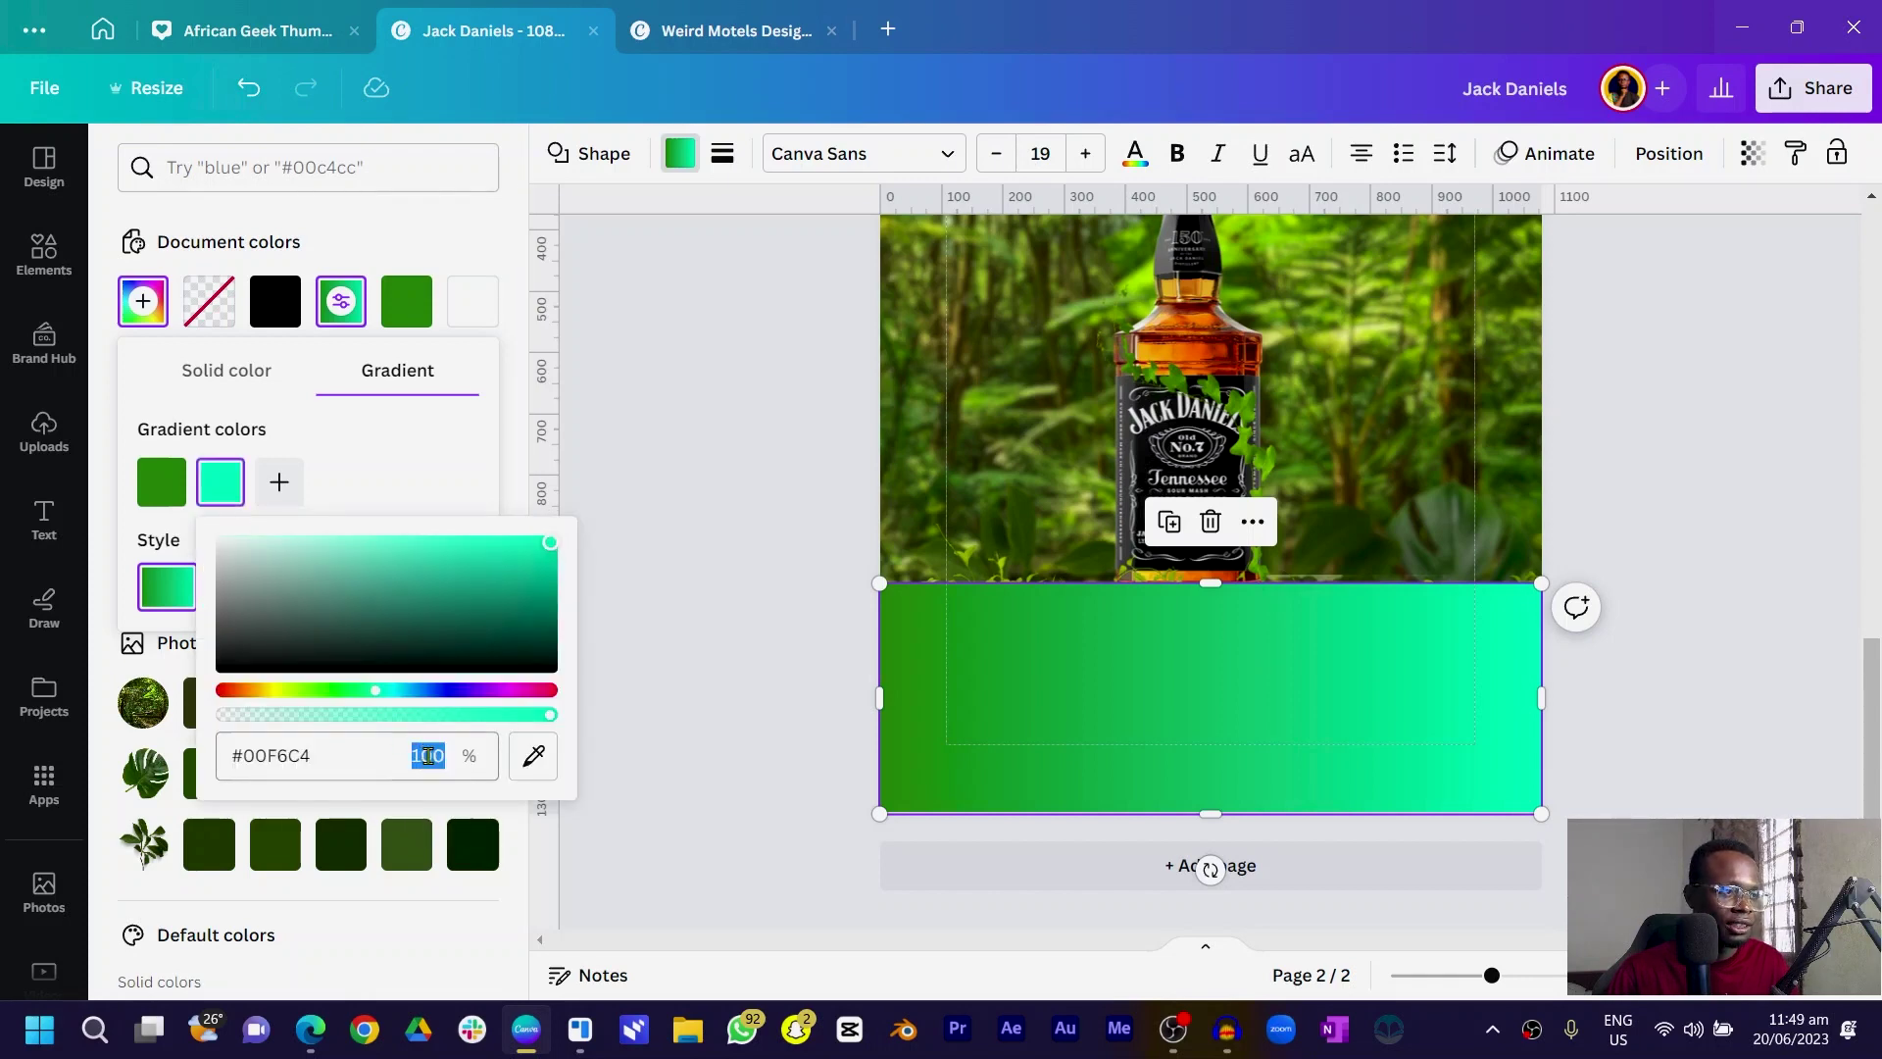
pyautogui.write('0')
pyautogui.press('Return')
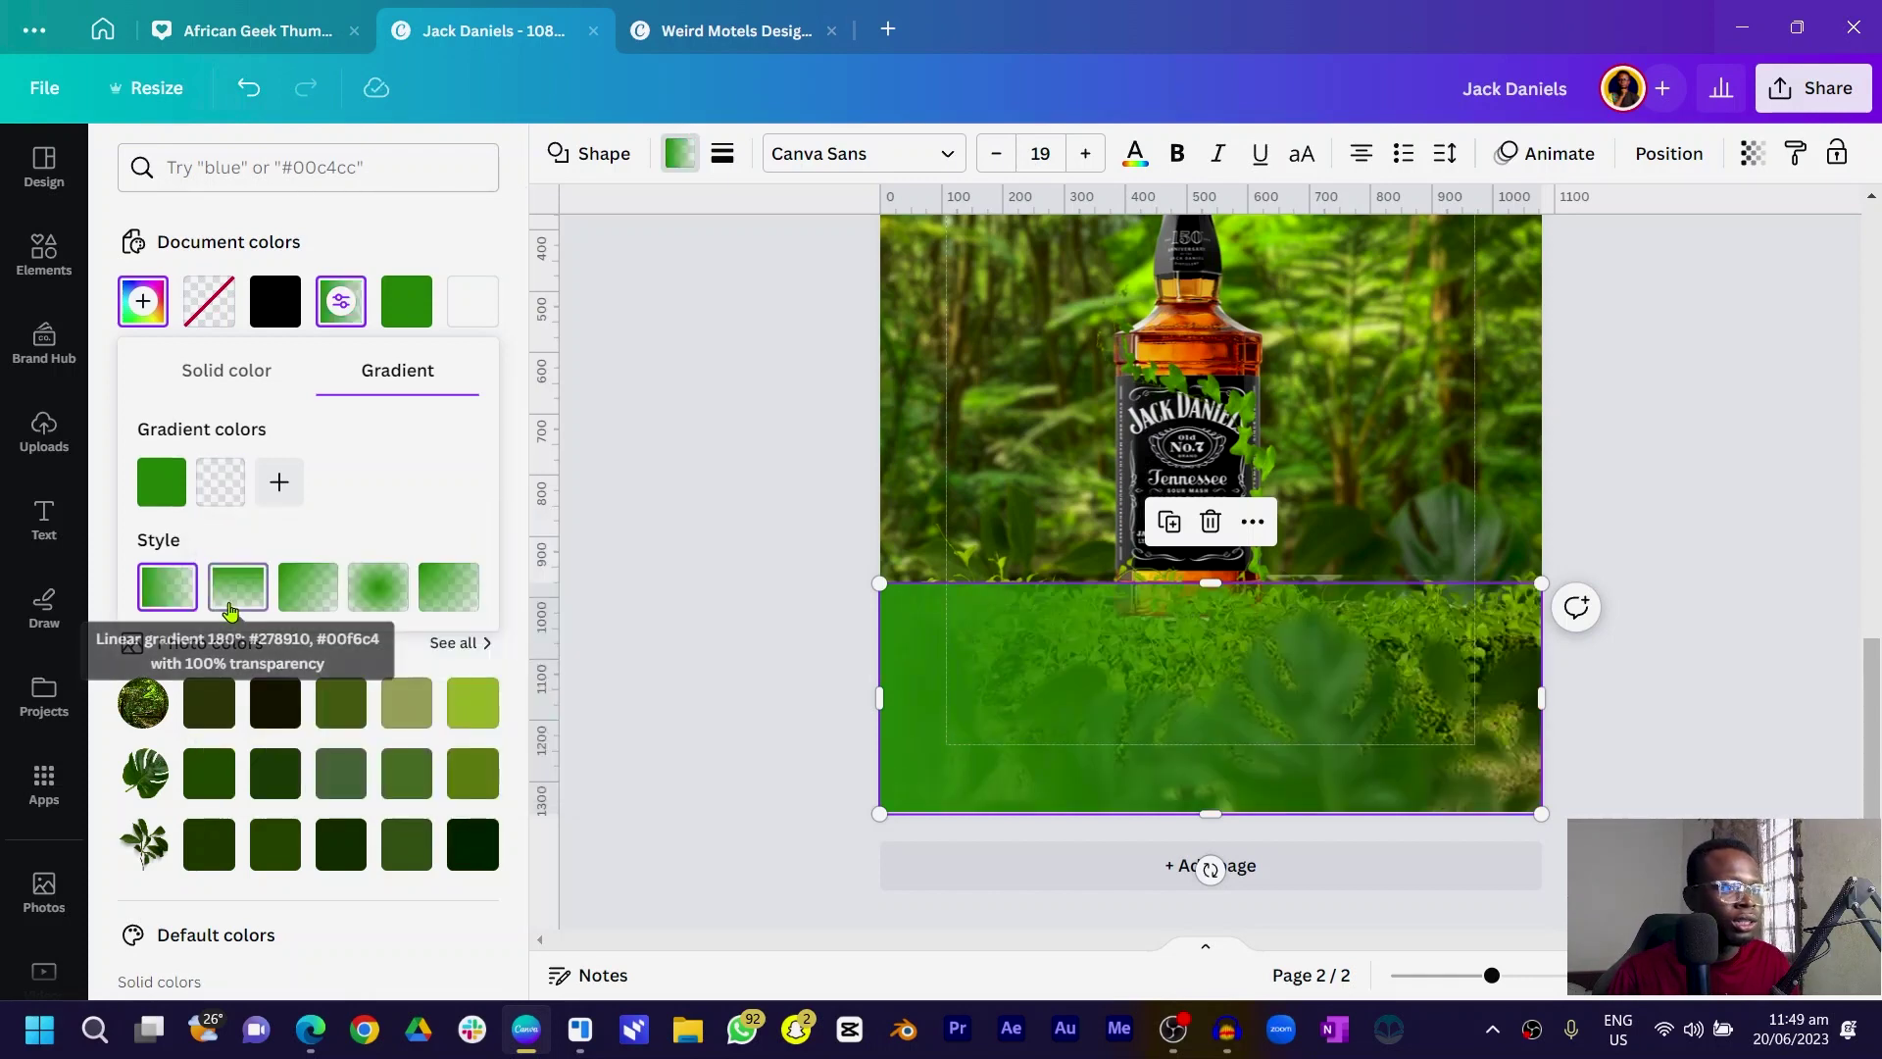
pyautogui.click(232, 603)
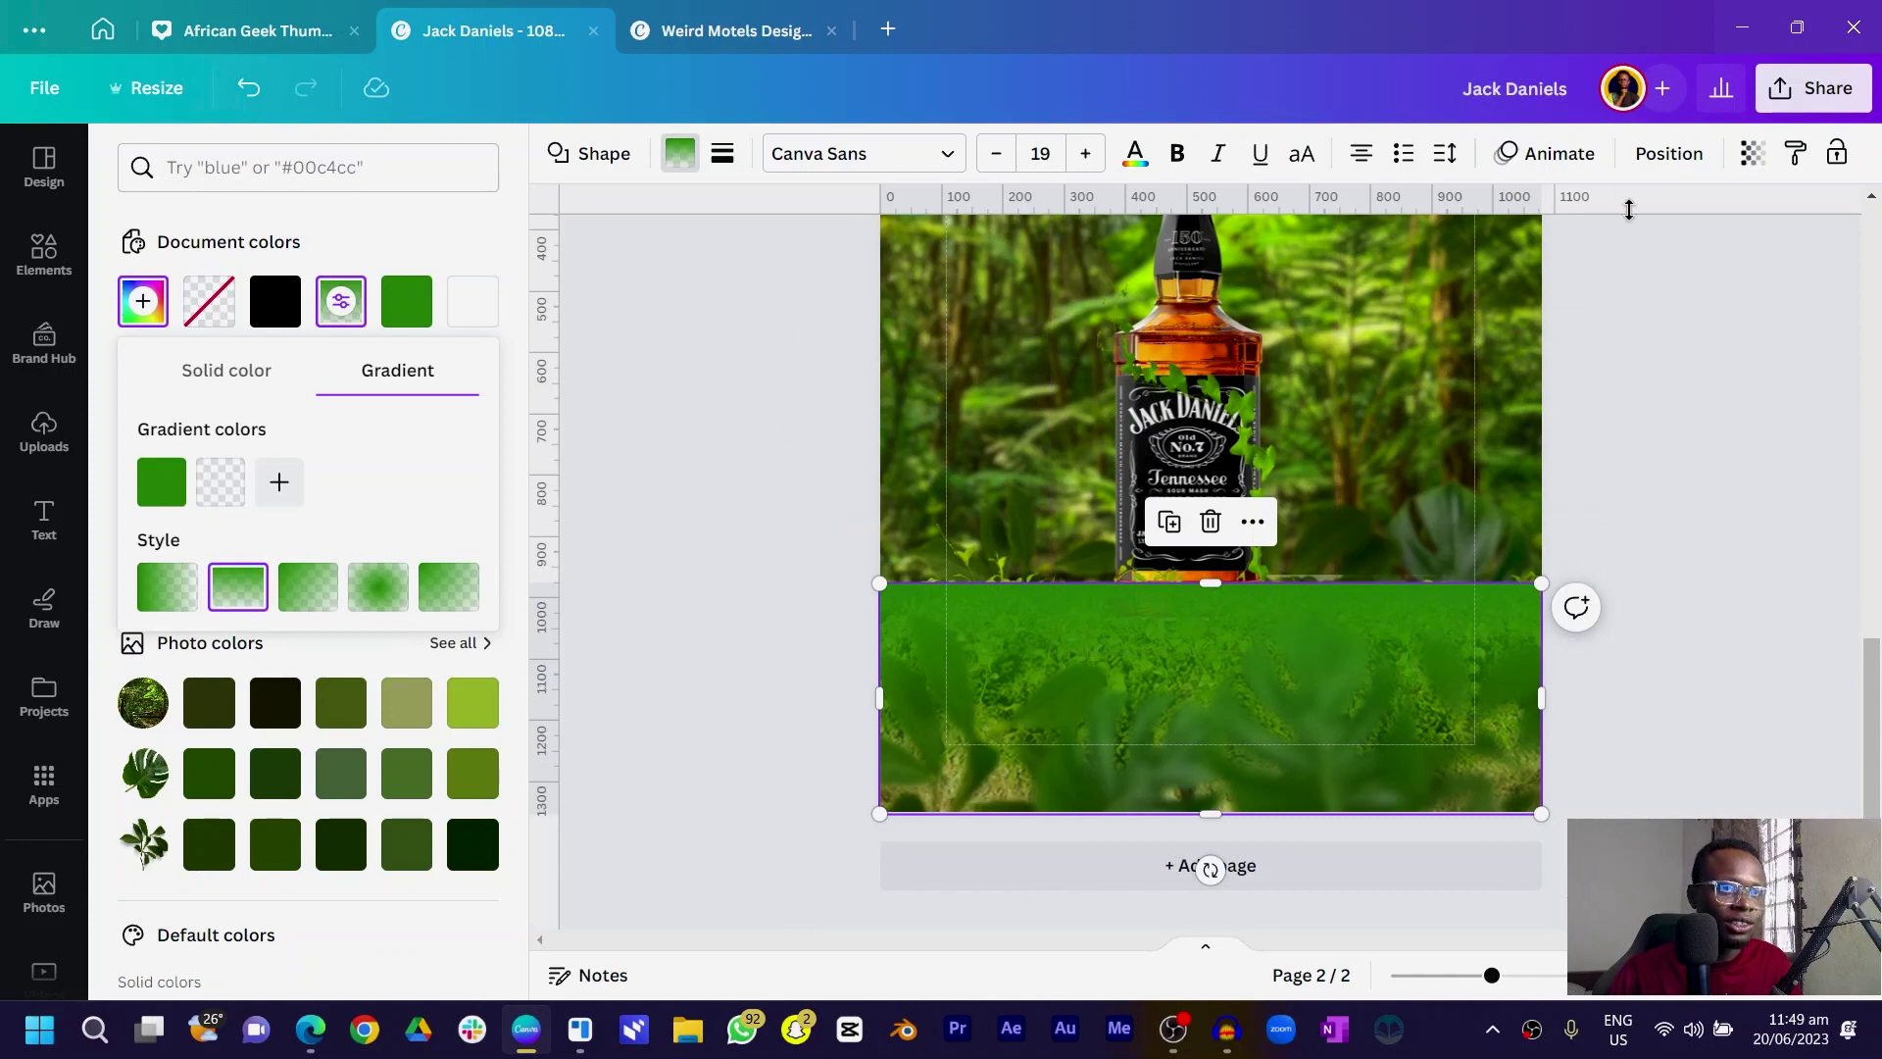
# - Rotate the gradient rectangle by 180° so its solid green lies along the page's bottom edge
pyautogui.click(1668, 154)
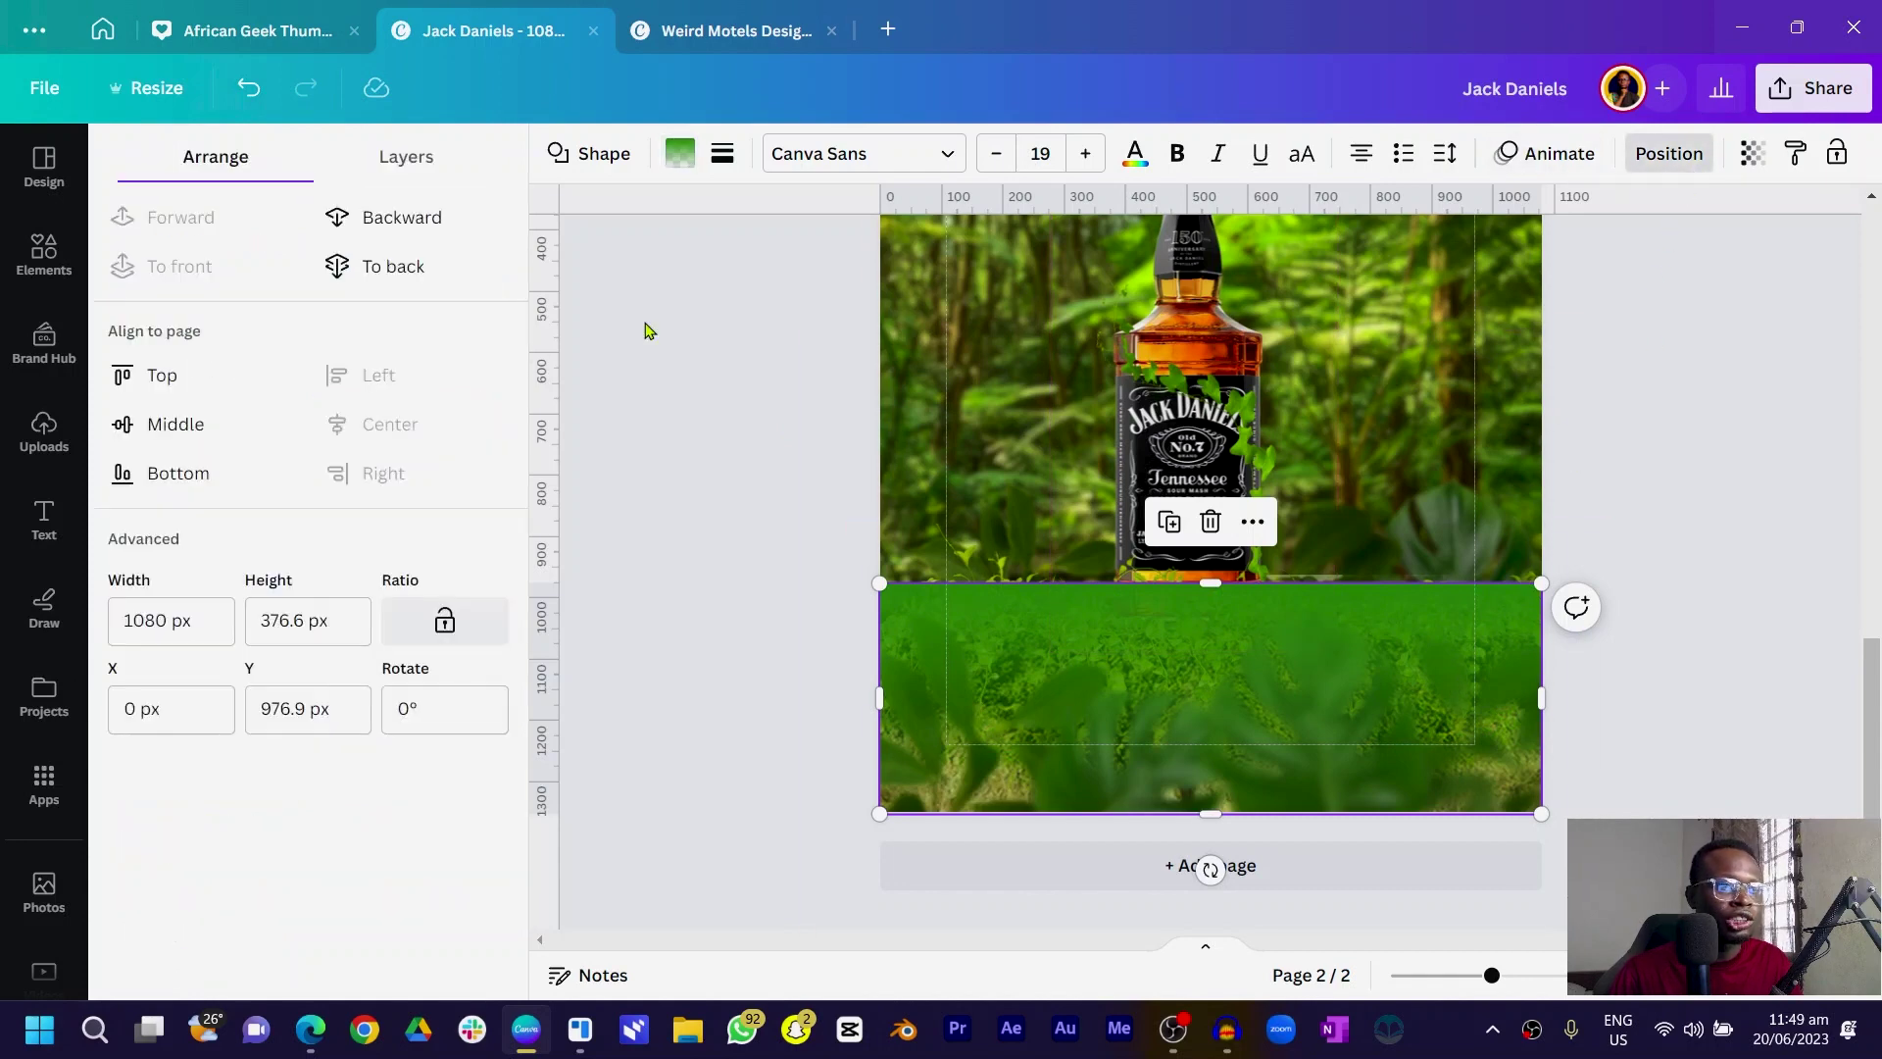
pyautogui.click(421, 703)
pyautogui.write('180')
pyautogui.press('Return')
# - Darken the solid green stop of the rectangle's gradient to a deep green
pyautogui.click(672, 167)
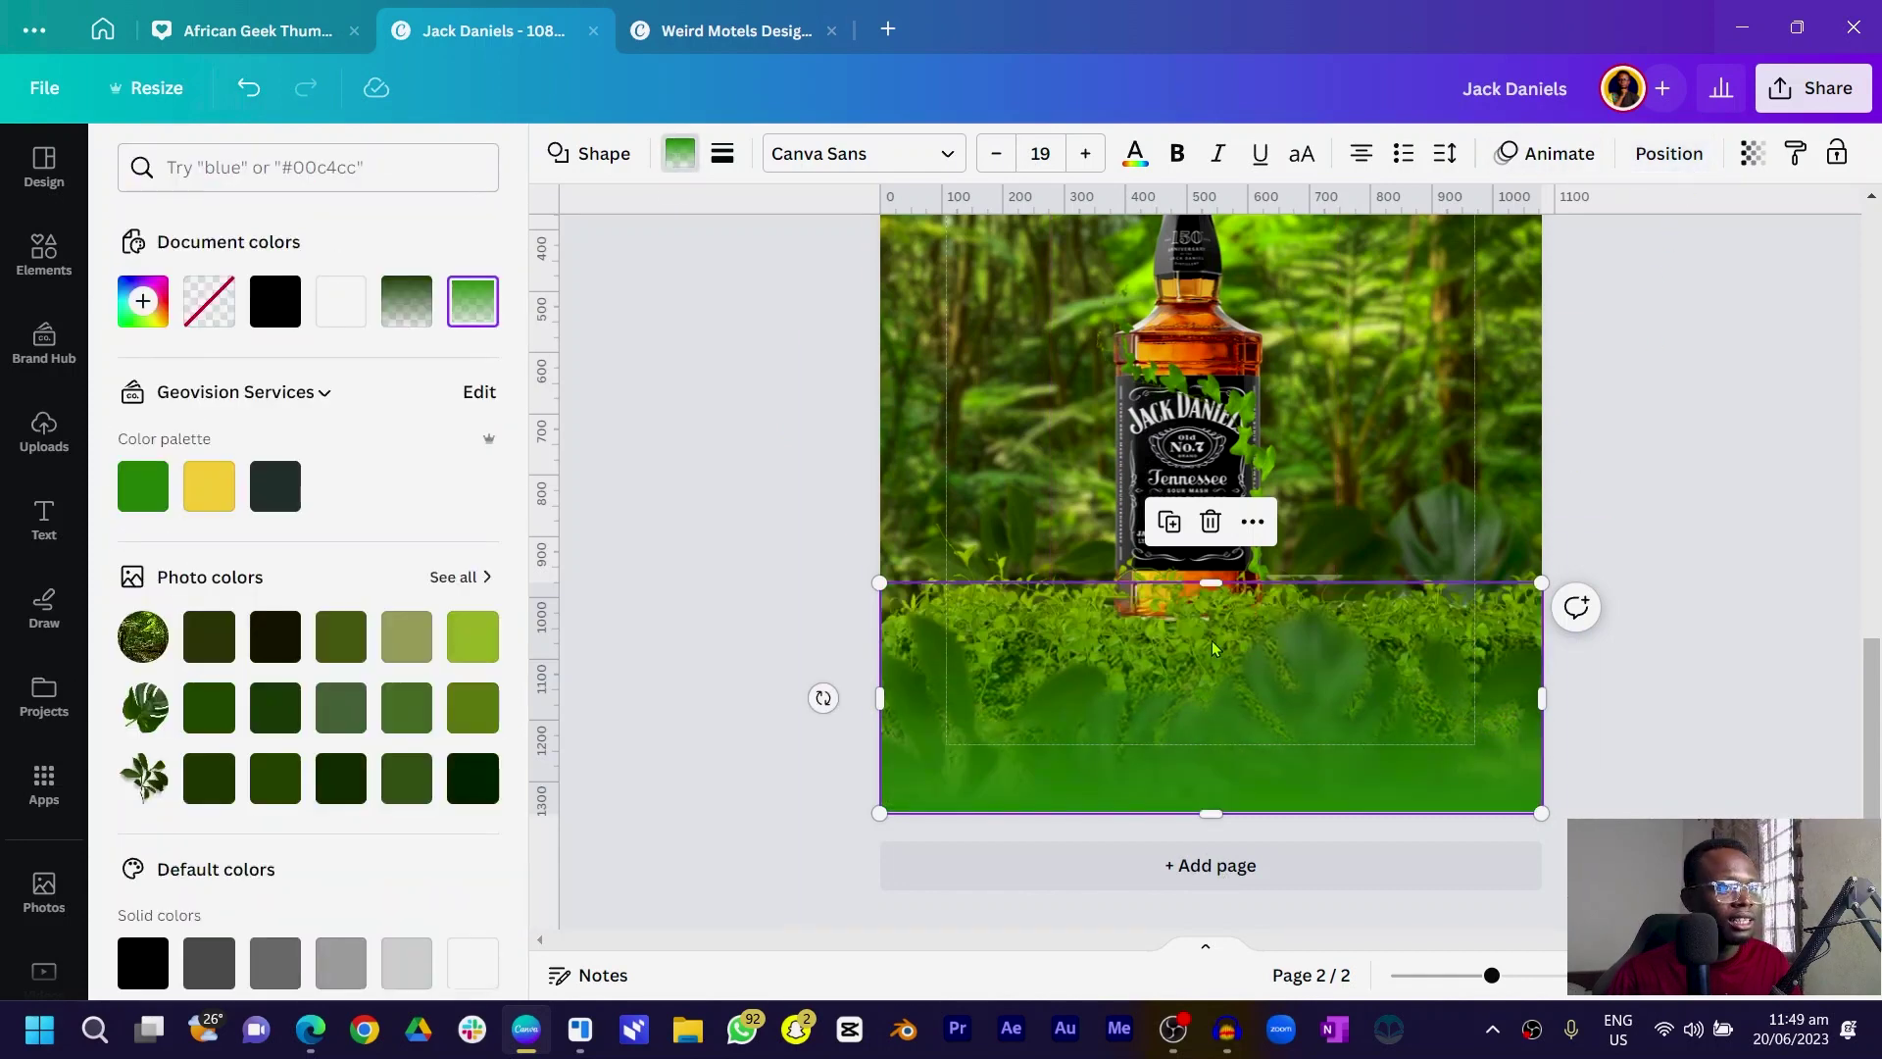
pyautogui.click(473, 301)
pyautogui.click(172, 485)
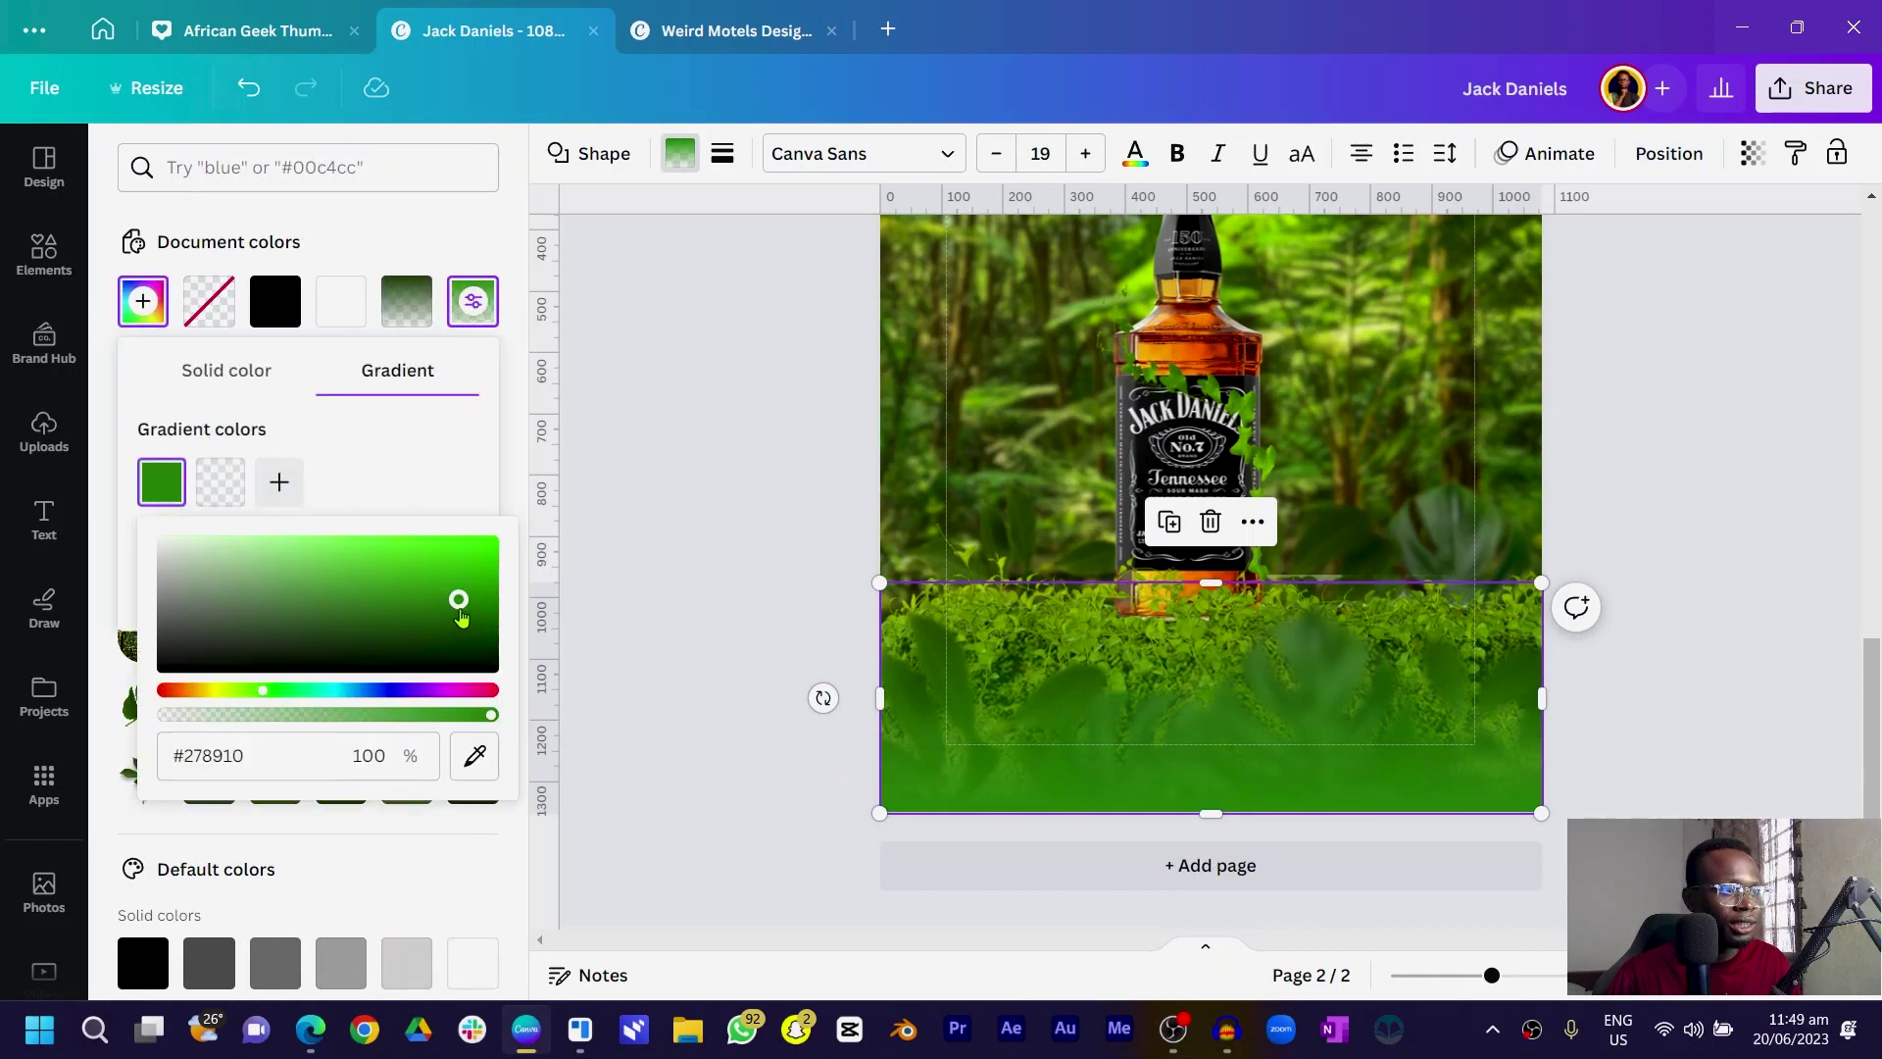
pyautogui.moveTo(460, 610); pyautogui.dragTo(491, 635)
pyautogui.click(763, 692)
# - Duplicate the gradient rectangle, place the copy along the page's top edge and rotate it so the dark side faces up
pyautogui.click(1149, 753)
pyautogui.hotkey('ctrl', 'd')
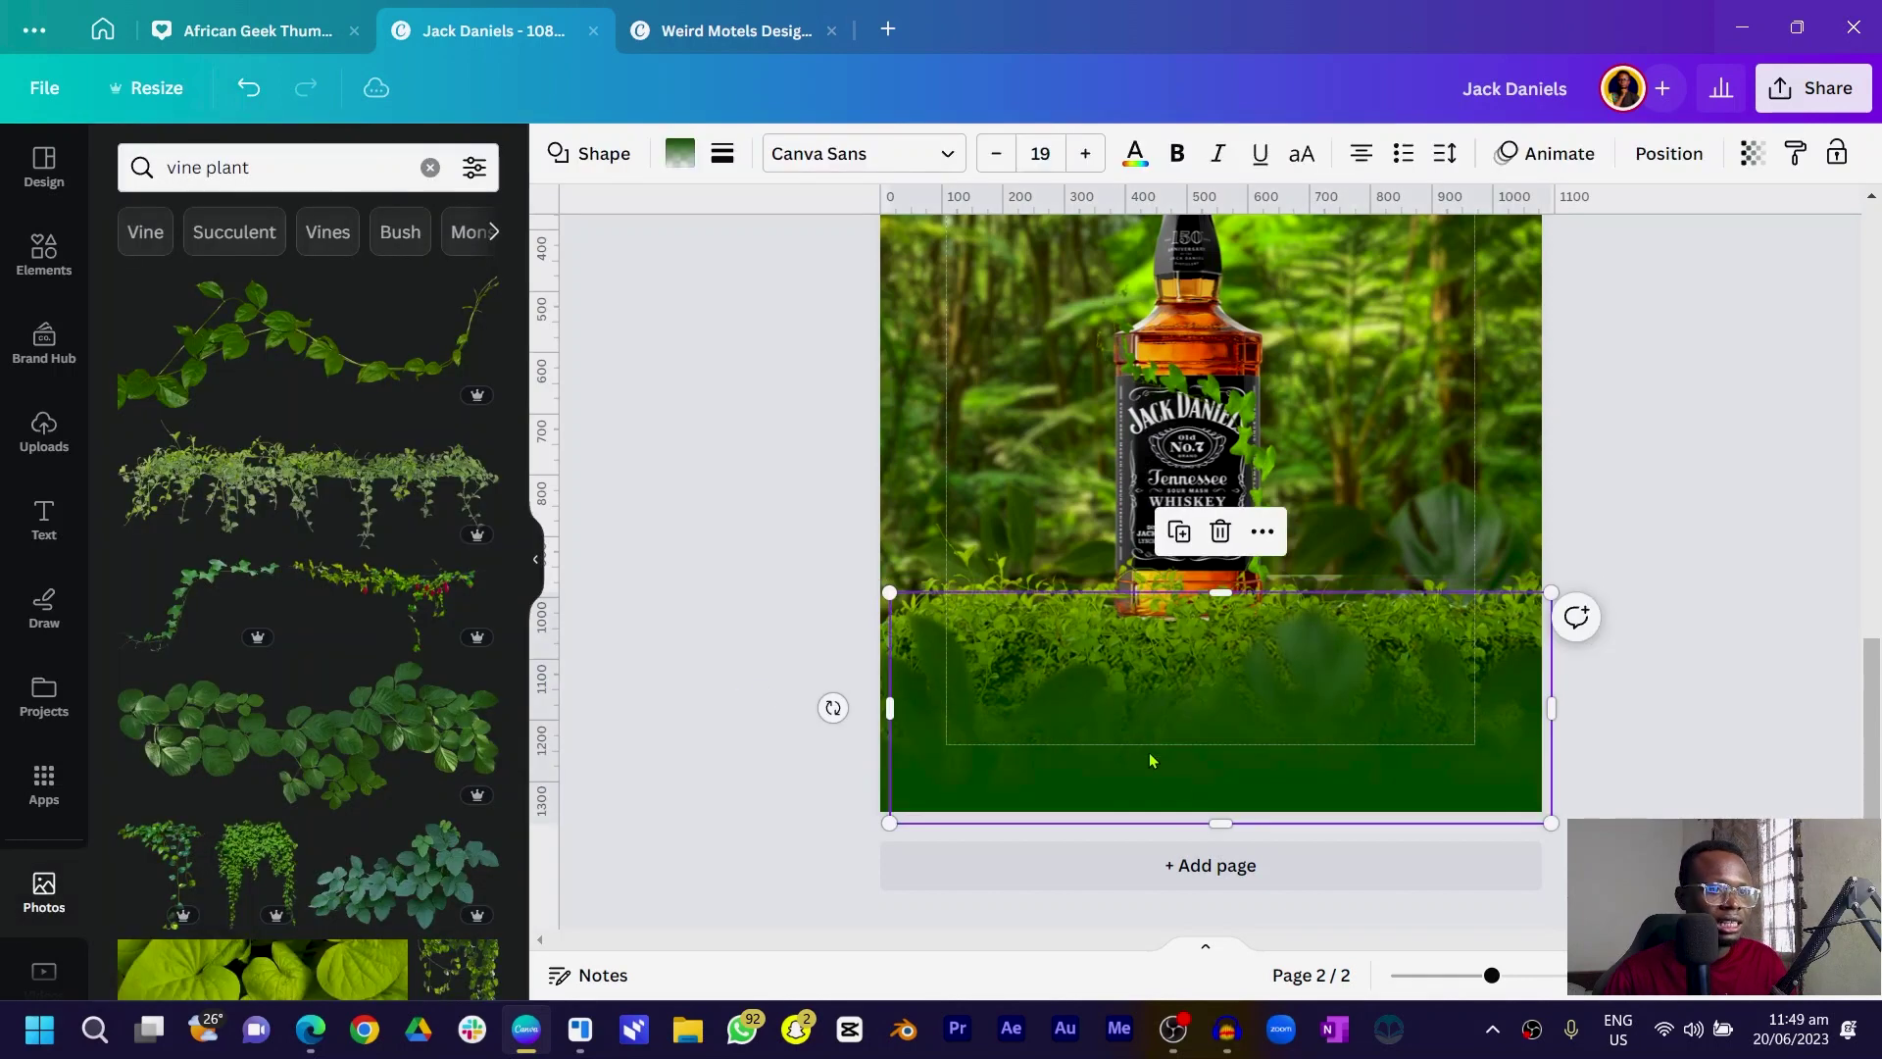
pyautogui.scroll(3, 1121, 688)
pyautogui.moveTo(1180, 788); pyautogui.dragTo(1240, 534)
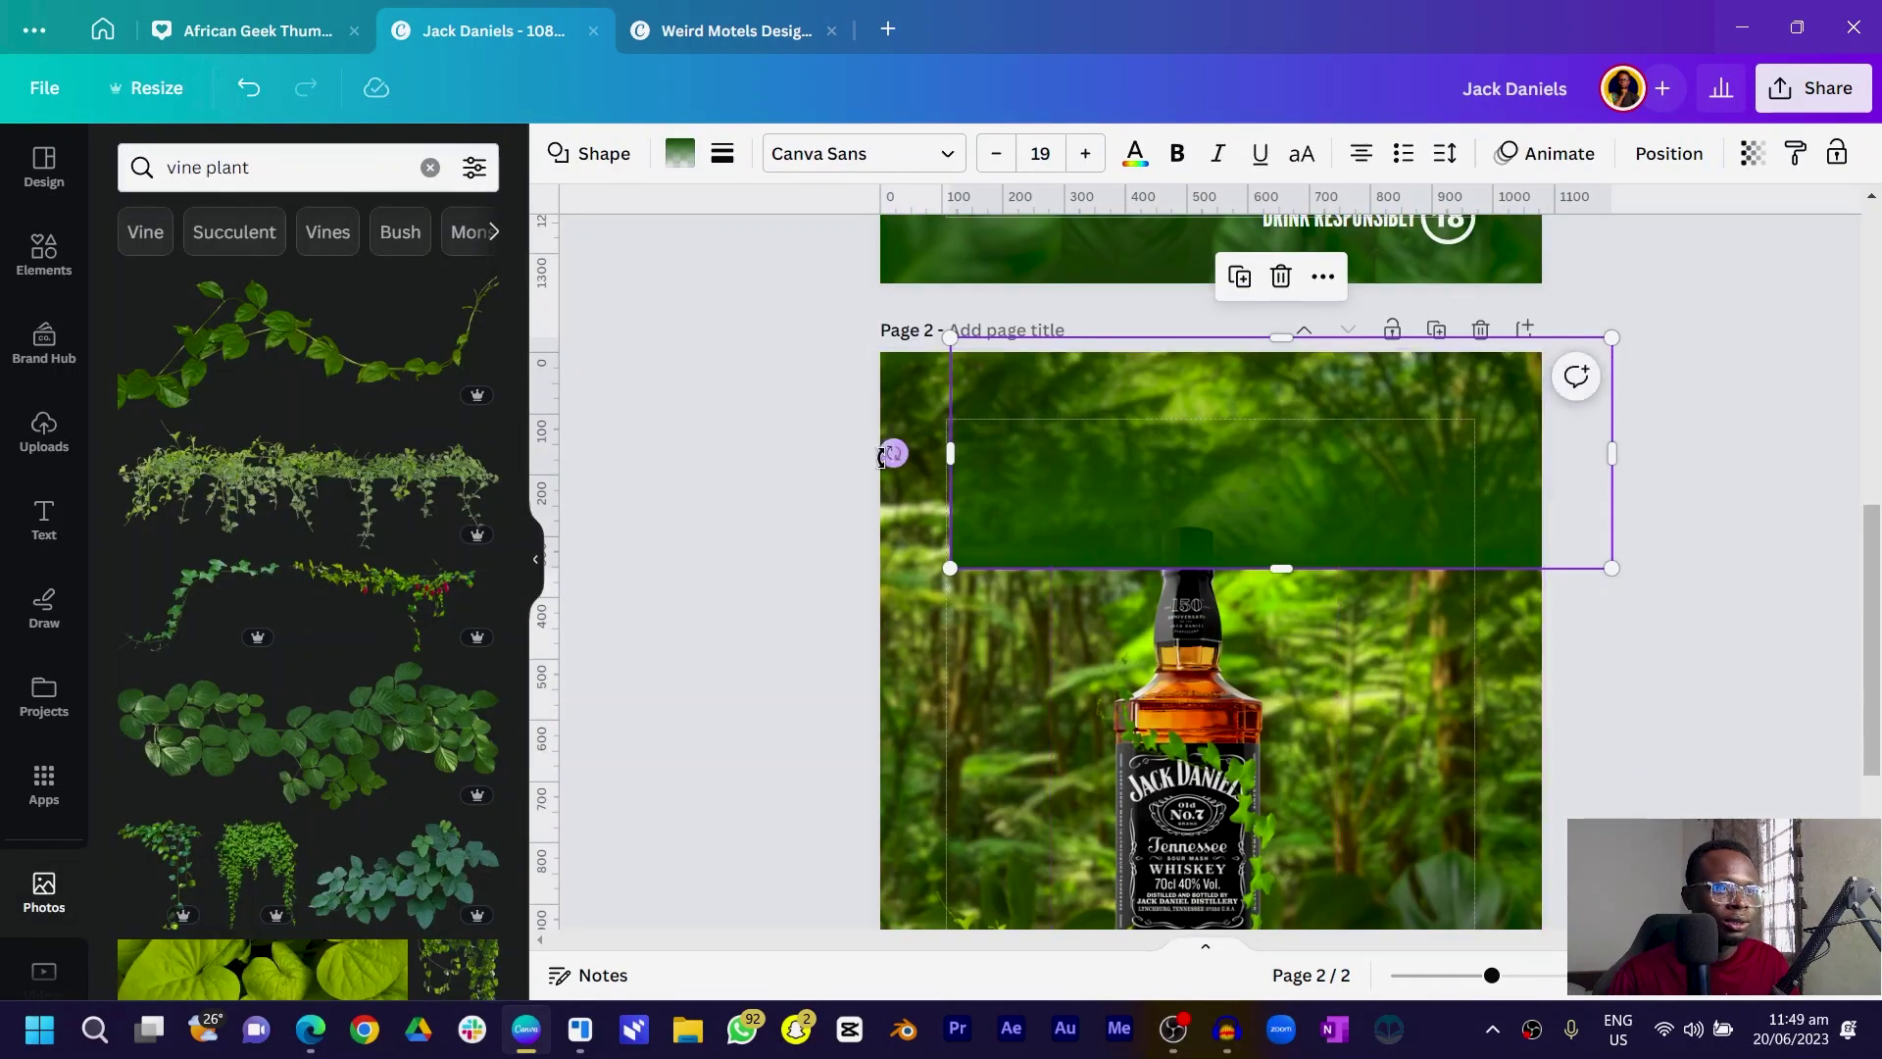
pyautogui.moveTo(892, 453); pyautogui.dragTo(1369, 458)
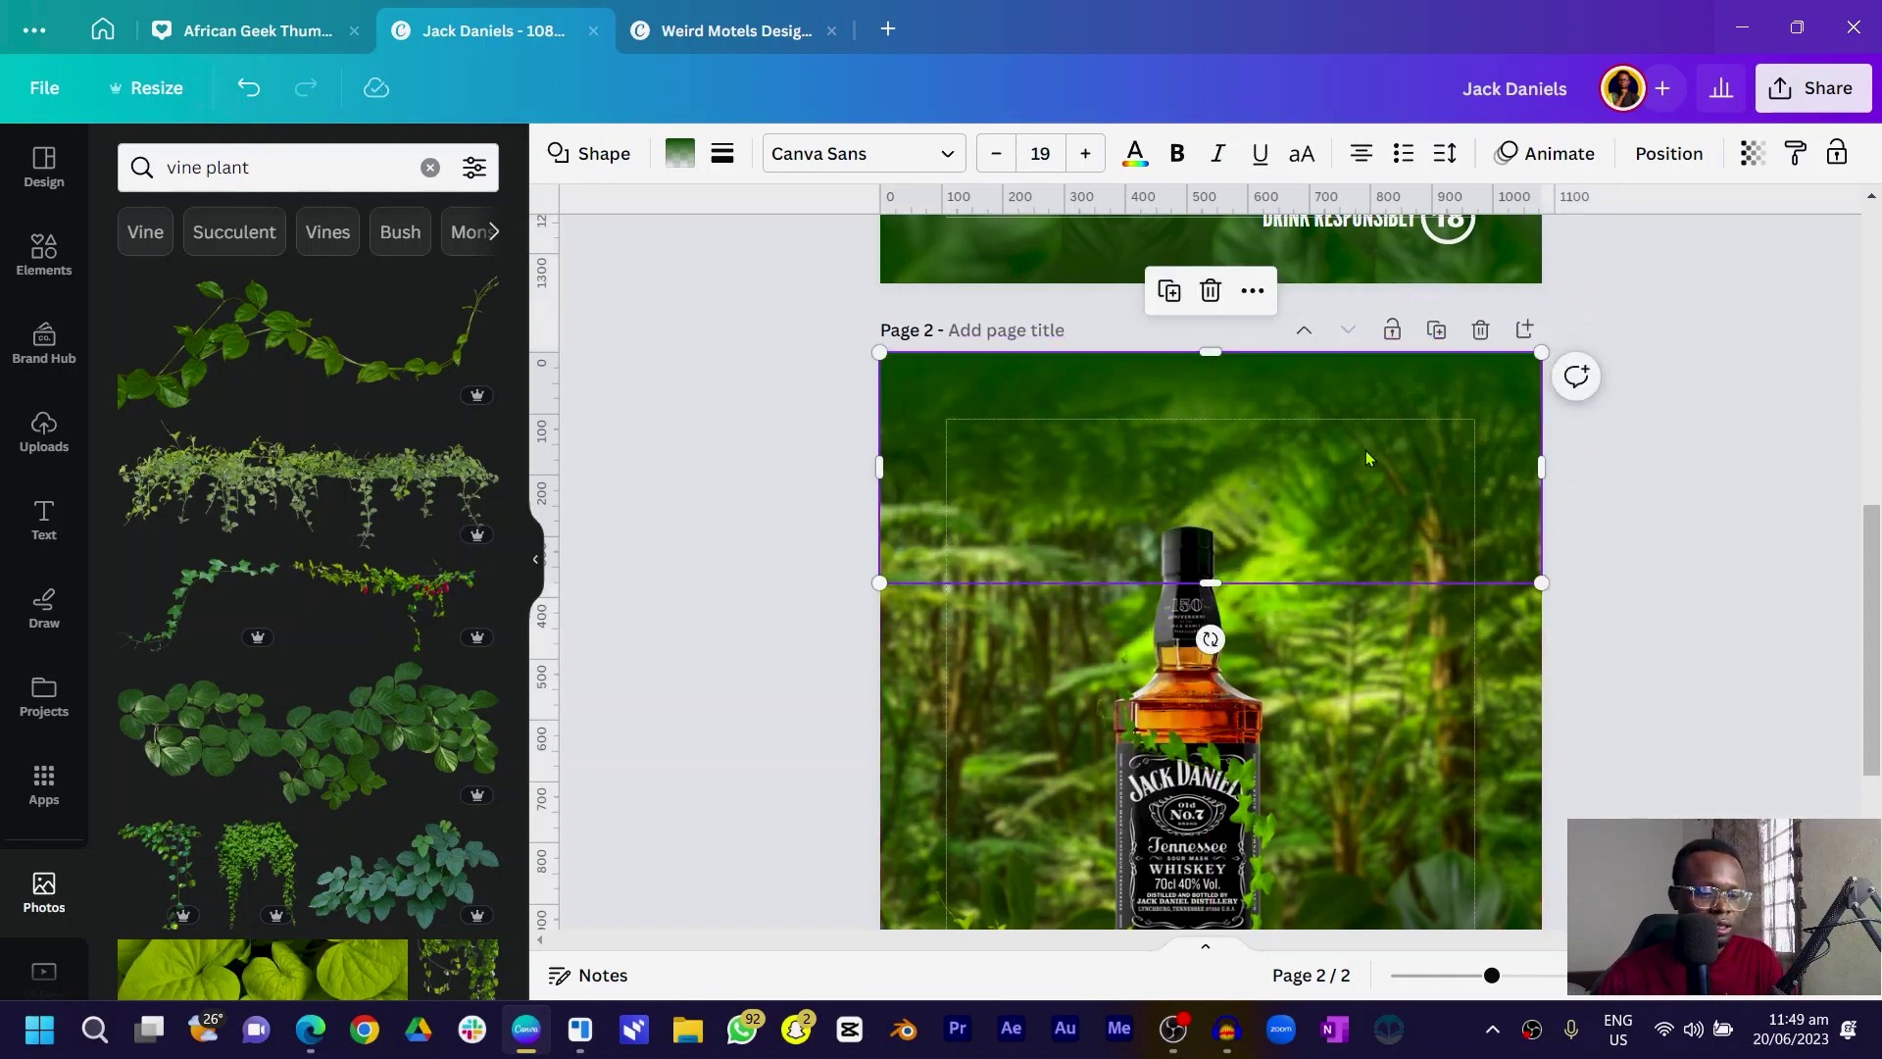
# - Send the top gradient rectangle behind the bottle and stretch it downward to about 720 px tall
pyautogui.rightClick(1362, 457)
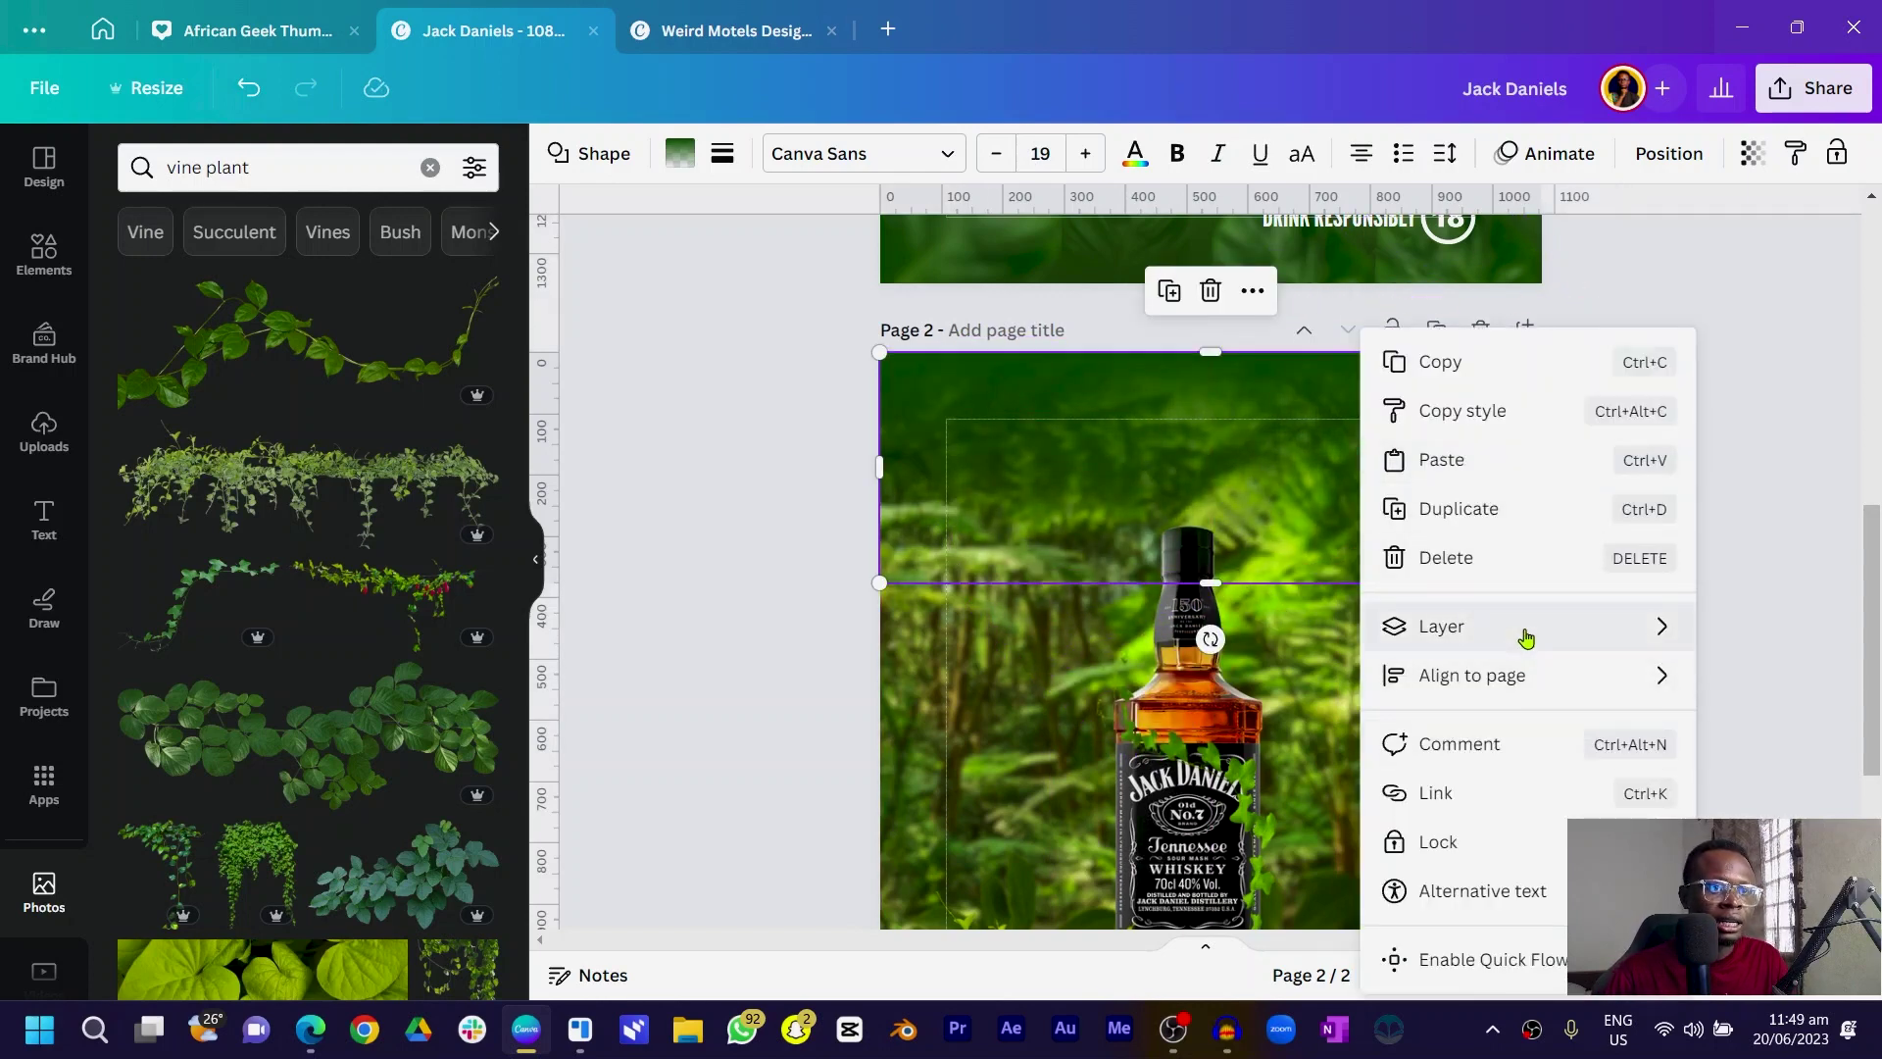
pyautogui.moveTo(1527, 637)
pyautogui.click(1078, 783)
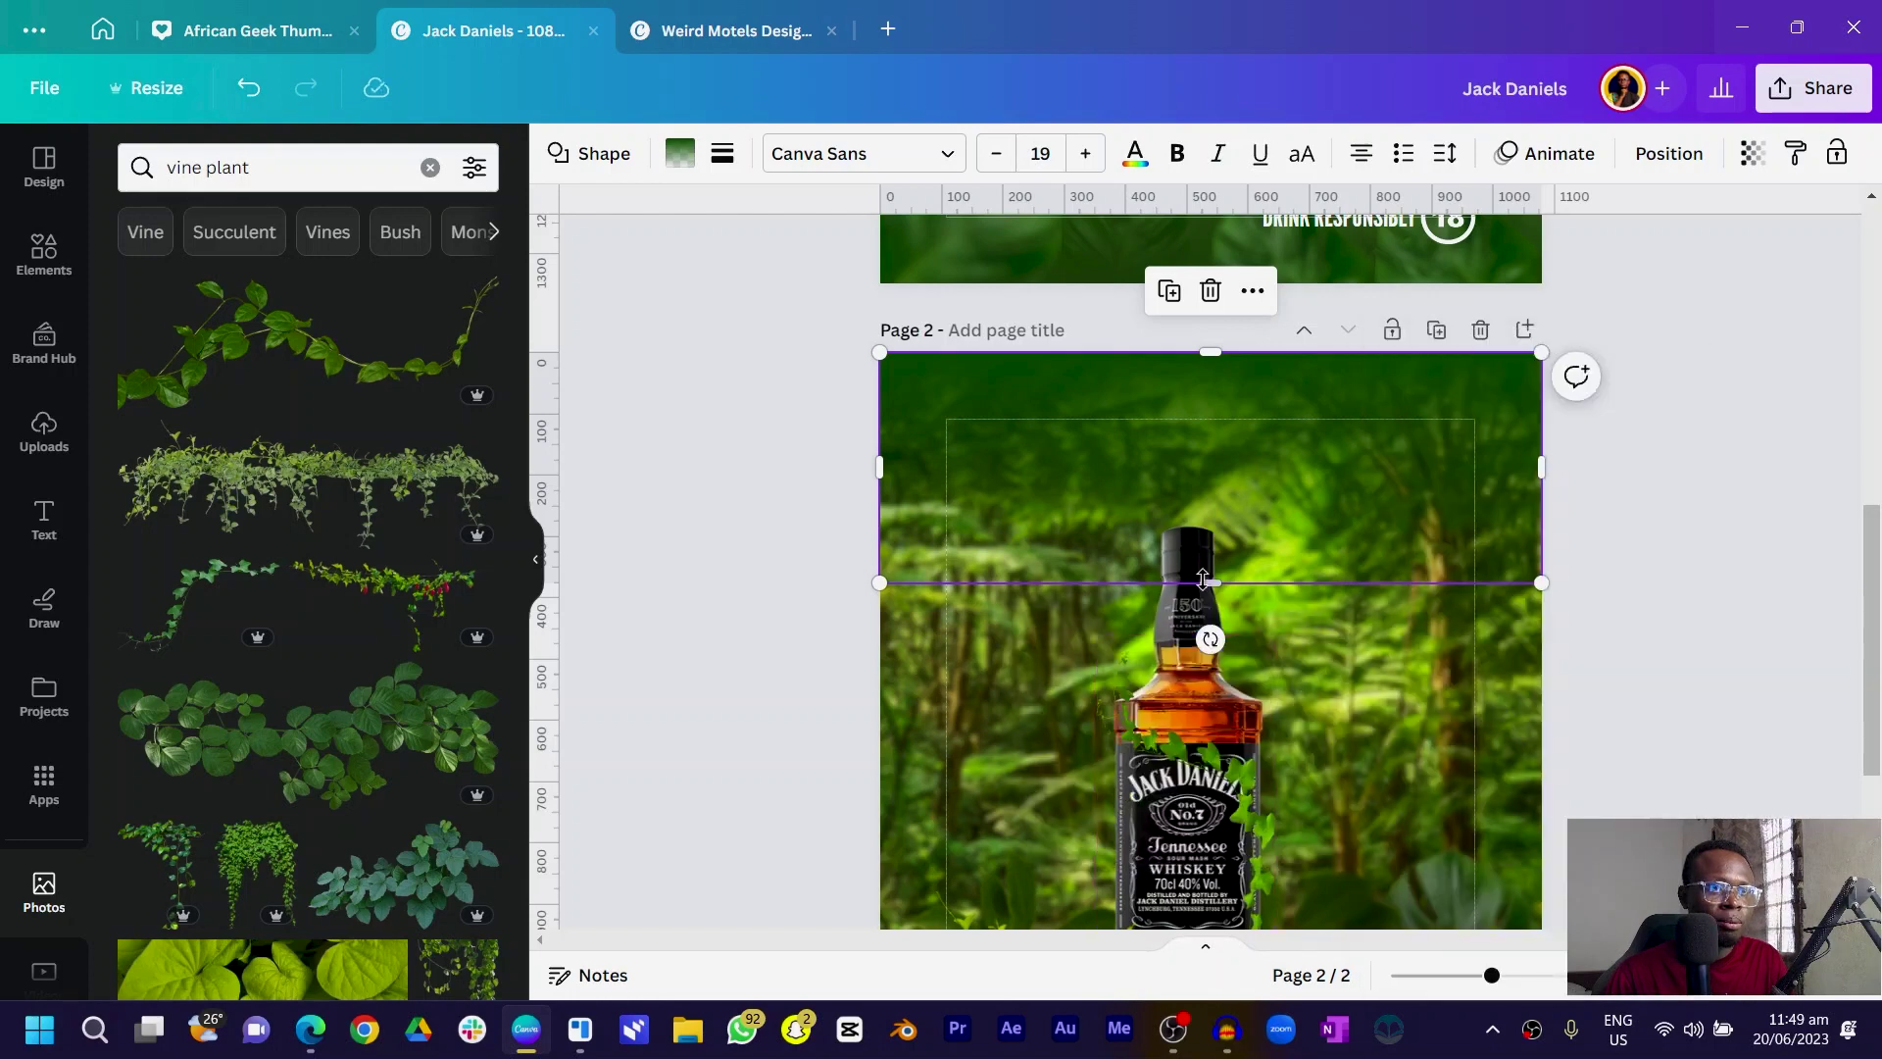
pyautogui.moveTo(1205, 579); pyautogui.dragTo(1215, 828)
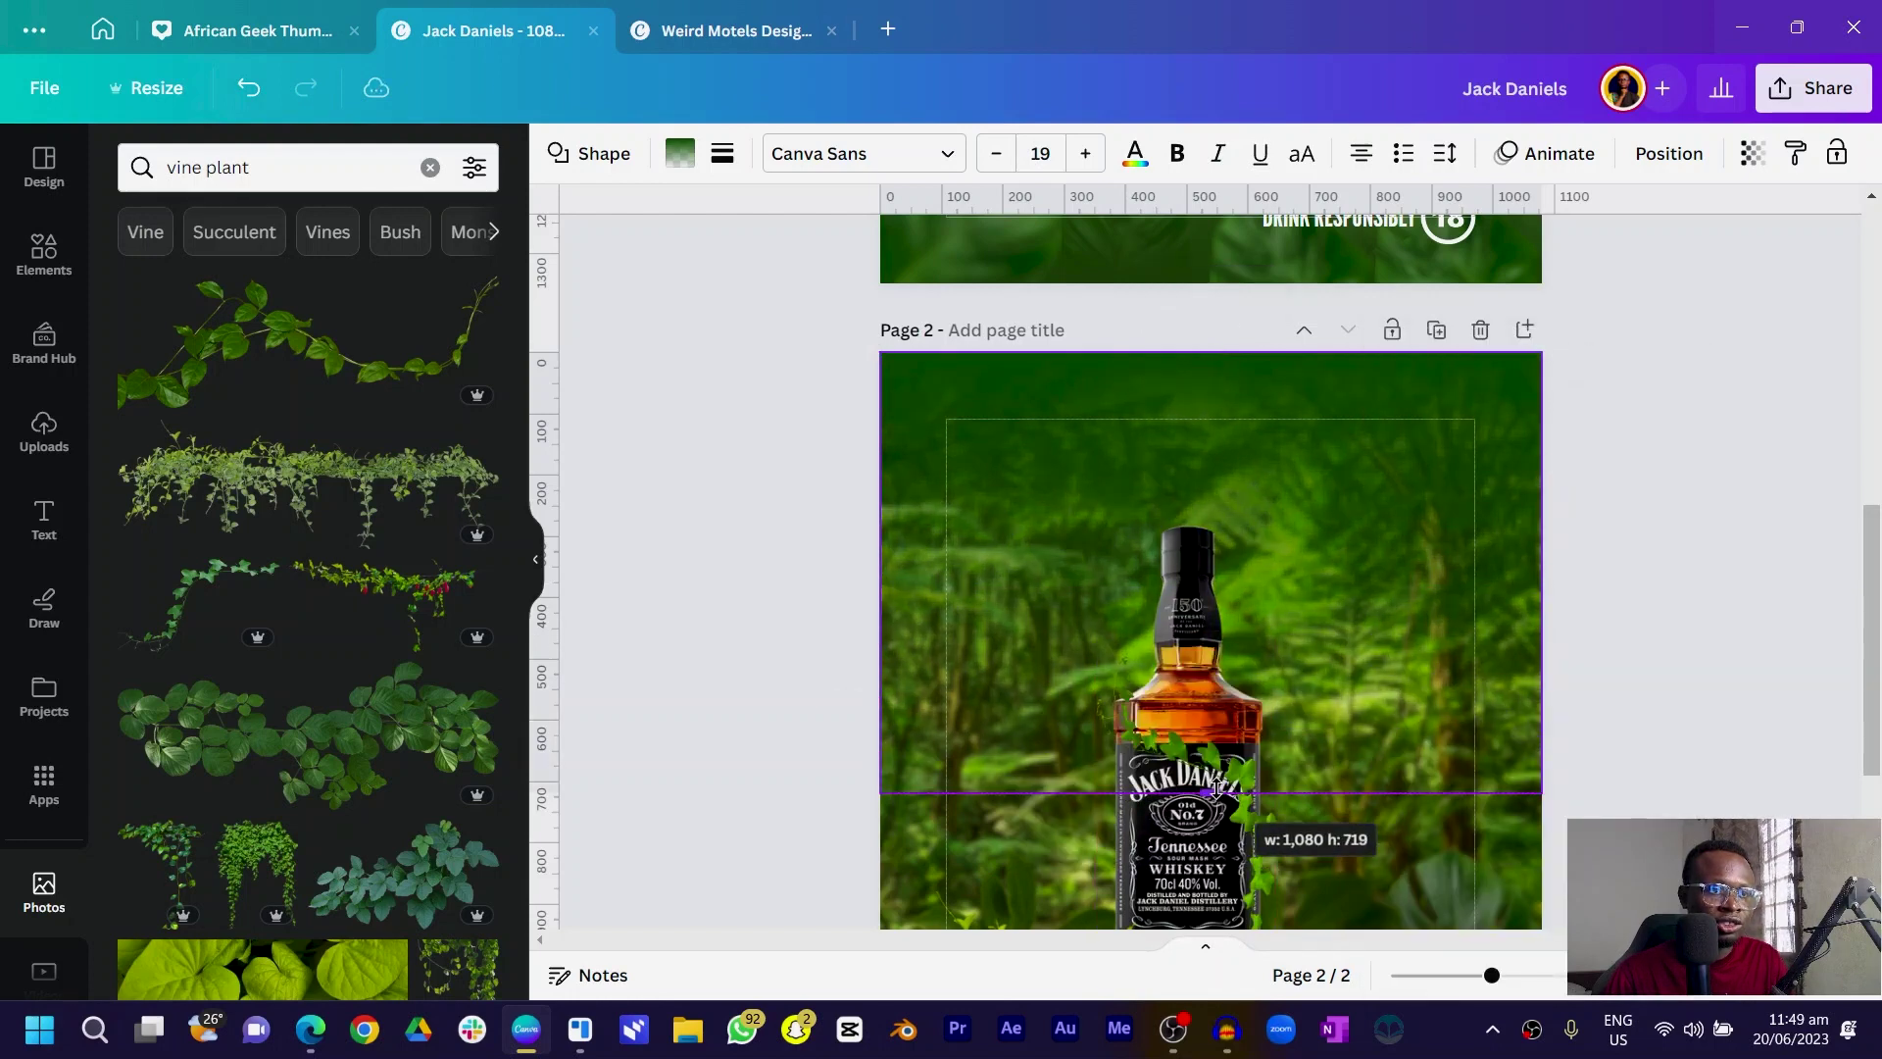
pyautogui.click(704, 691)
pyautogui.scroll(-3, 704, 691)
pyautogui.scroll(-1, 704, 691)
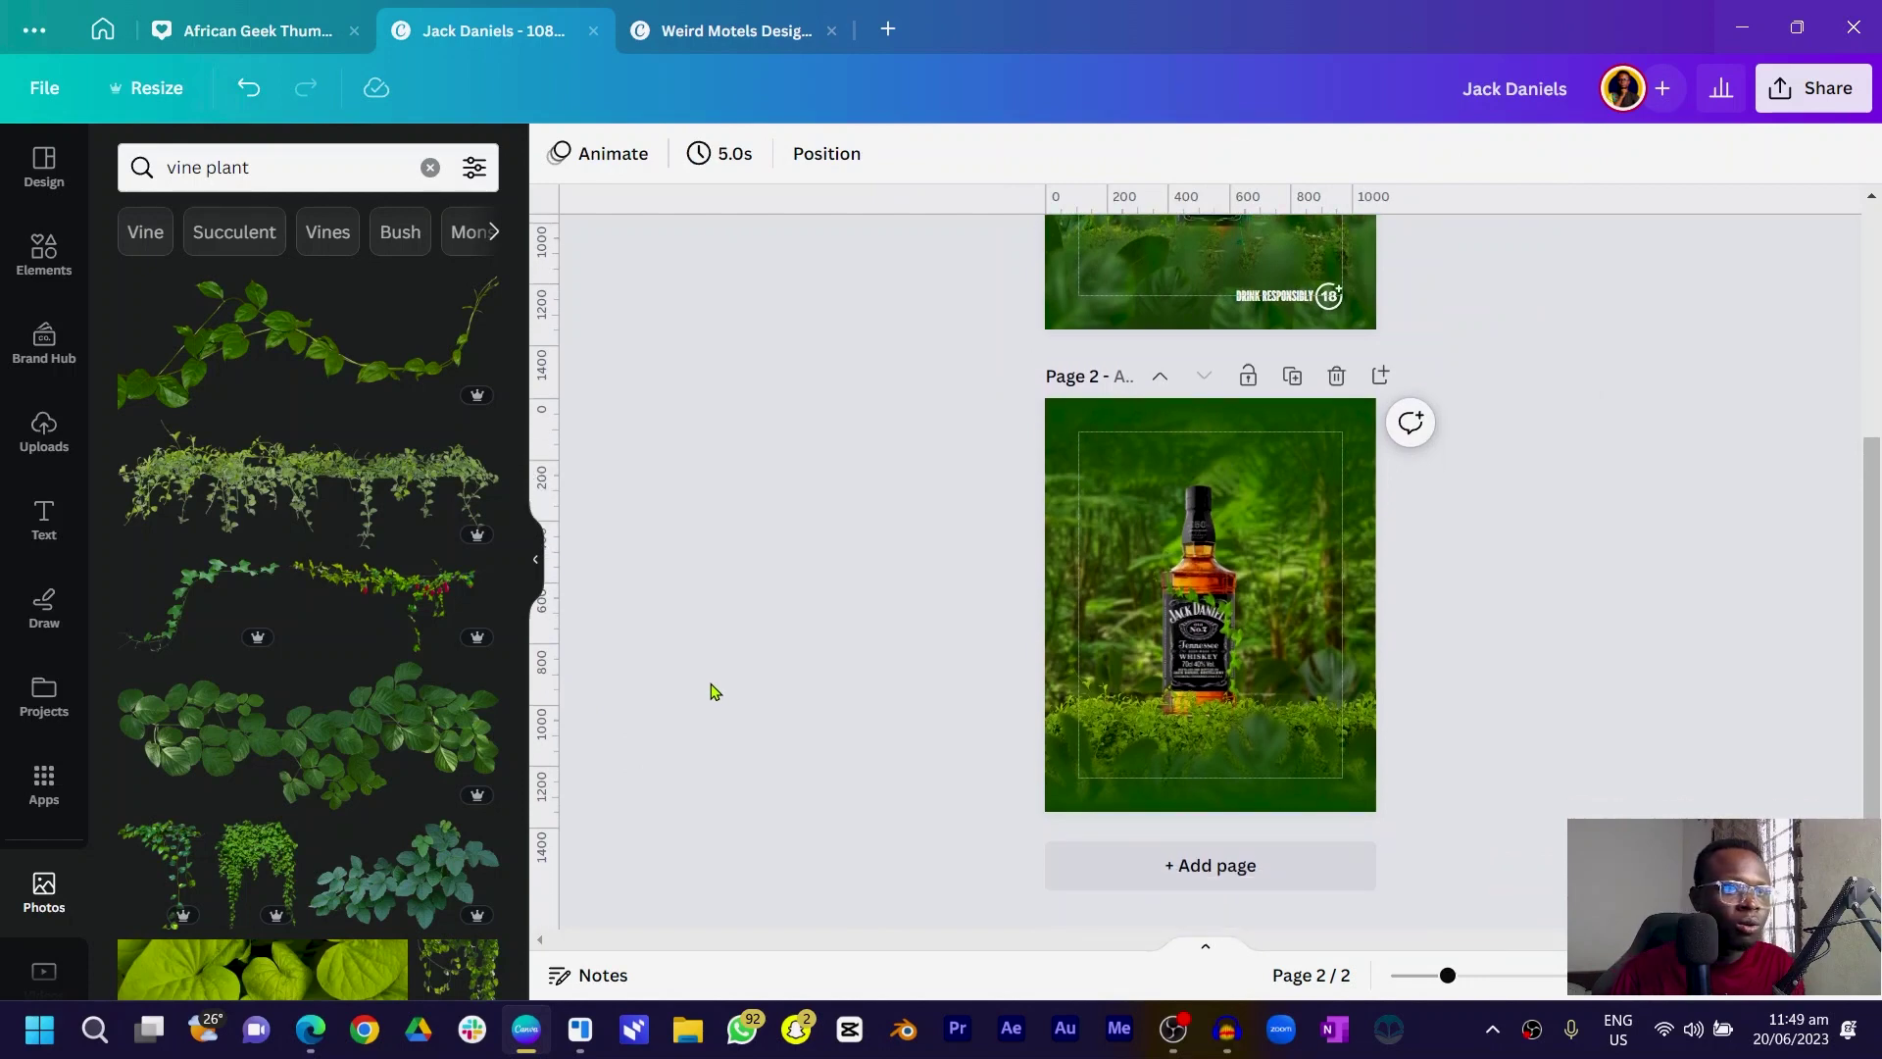
pyautogui.scroll(3, 800, 683)
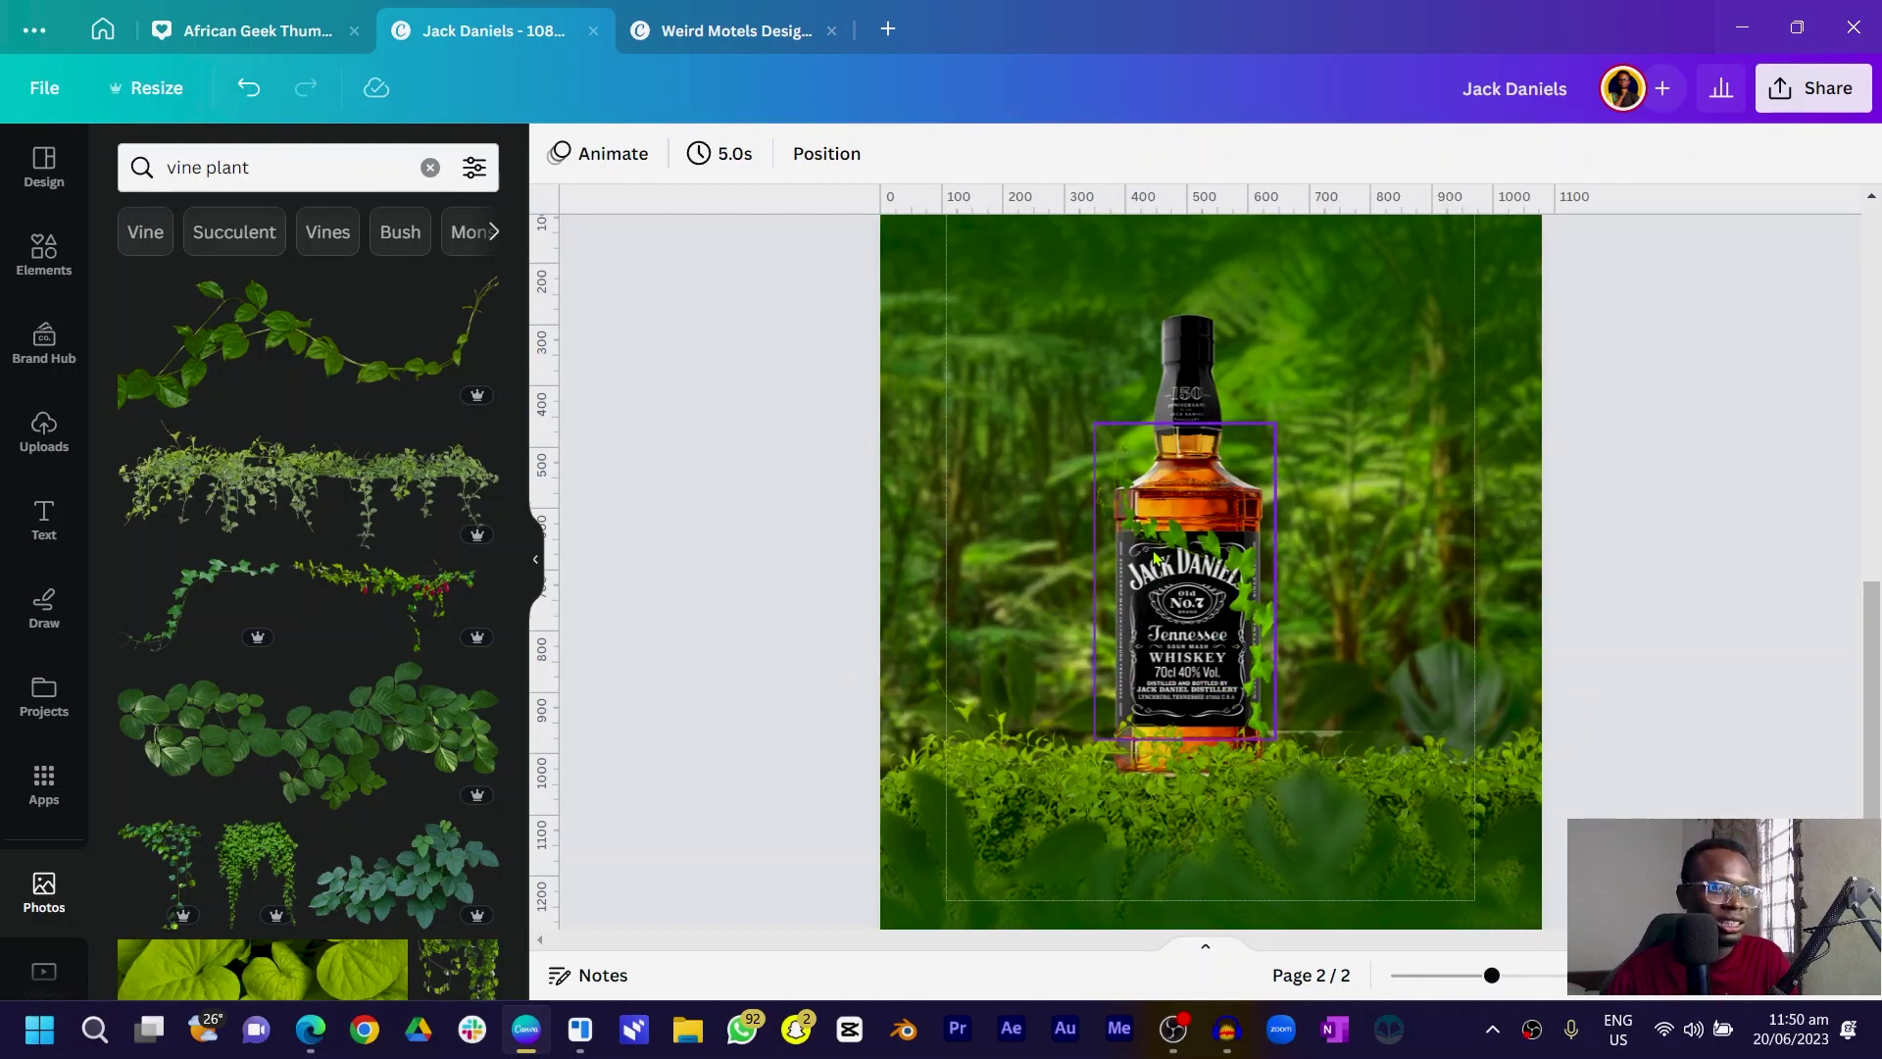
# - Add a text box reading DRINK RESPONSIBLY to the lower right area of page 2
pyautogui.scroll(-2, 1155, 557)
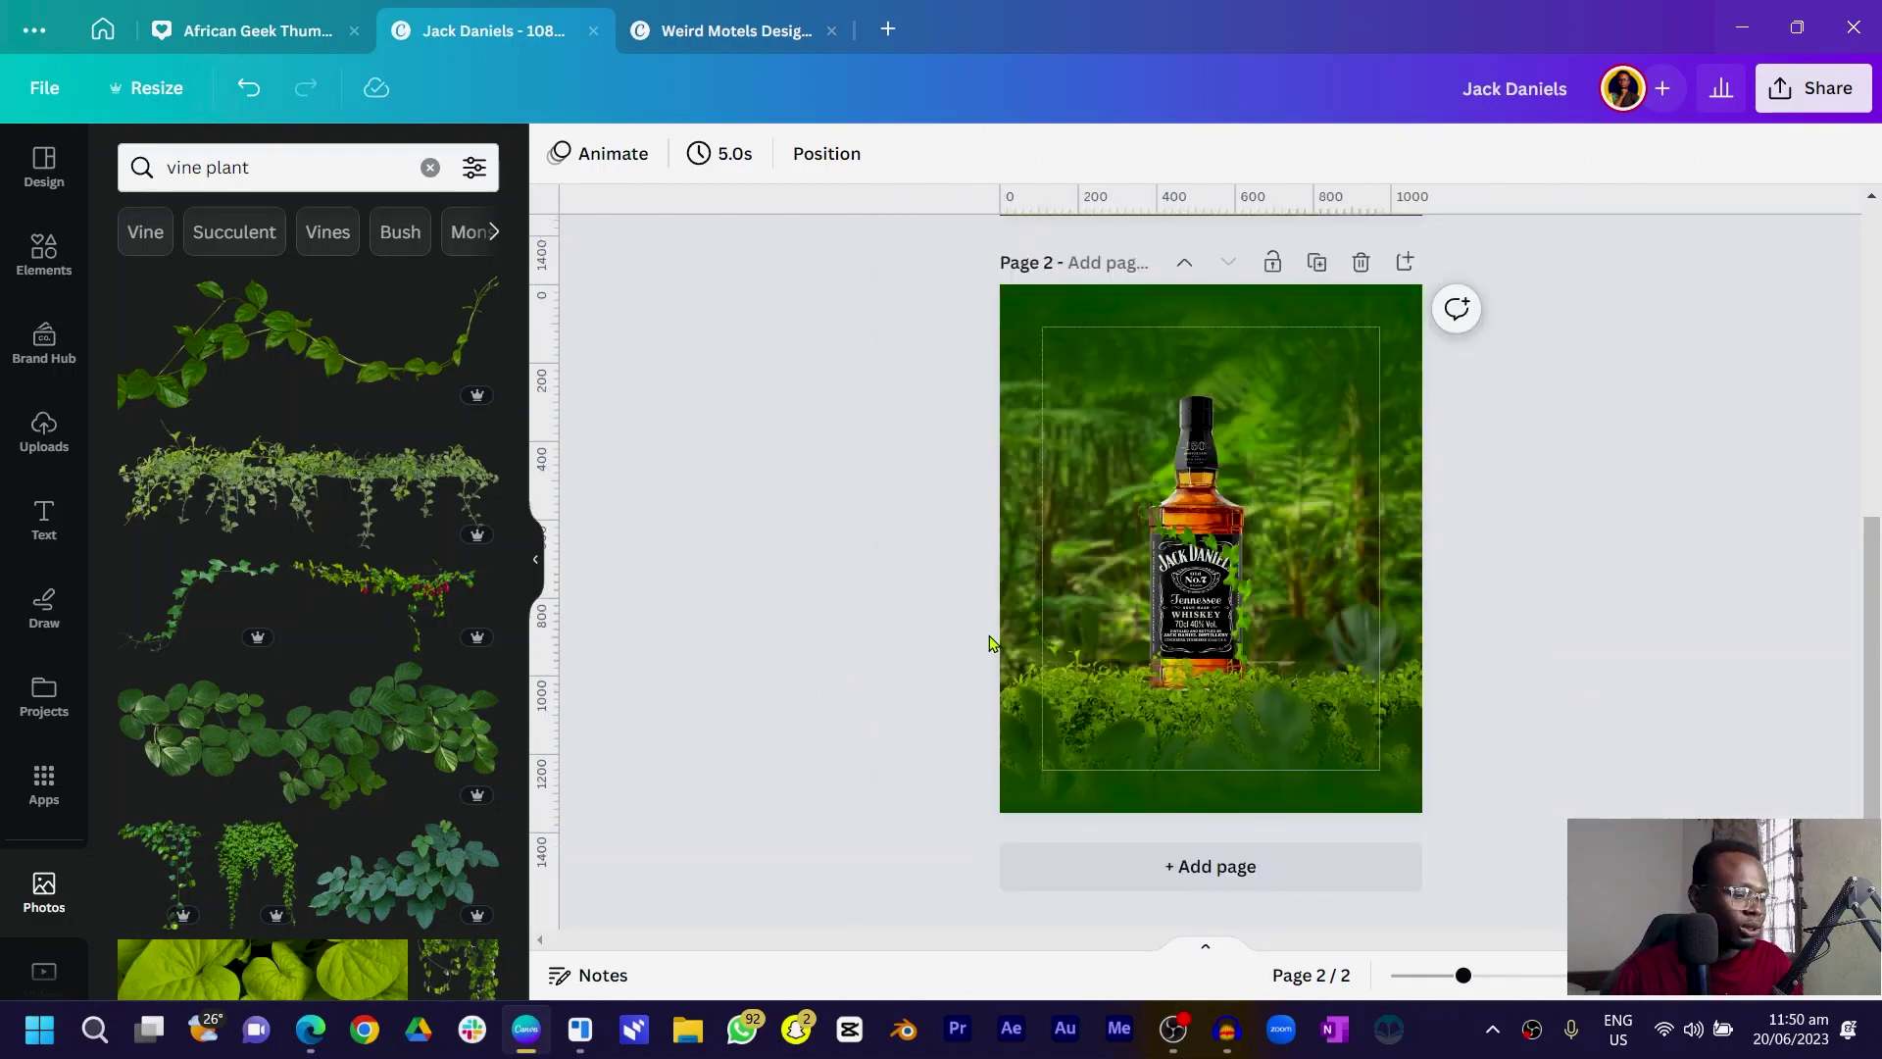
pyautogui.press('t')
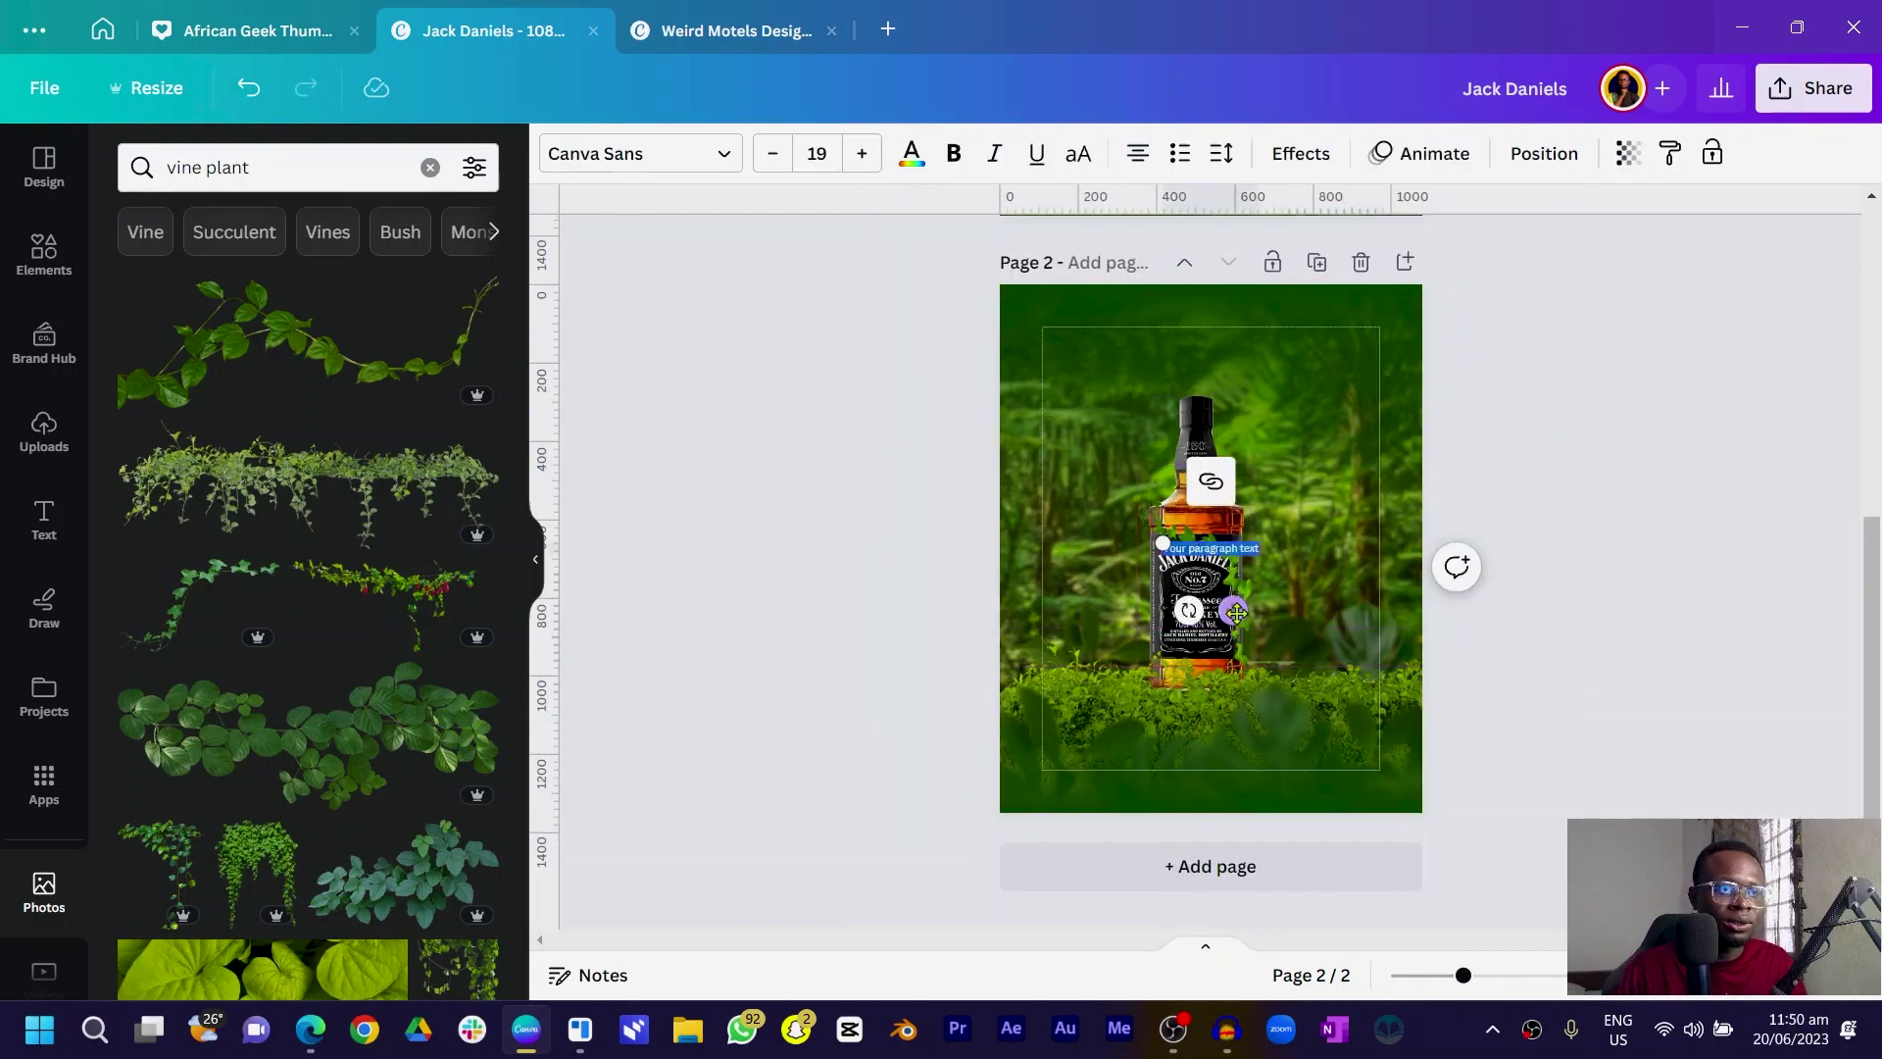
pyautogui.moveTo(1235, 613); pyautogui.dragTo(1309, 796)
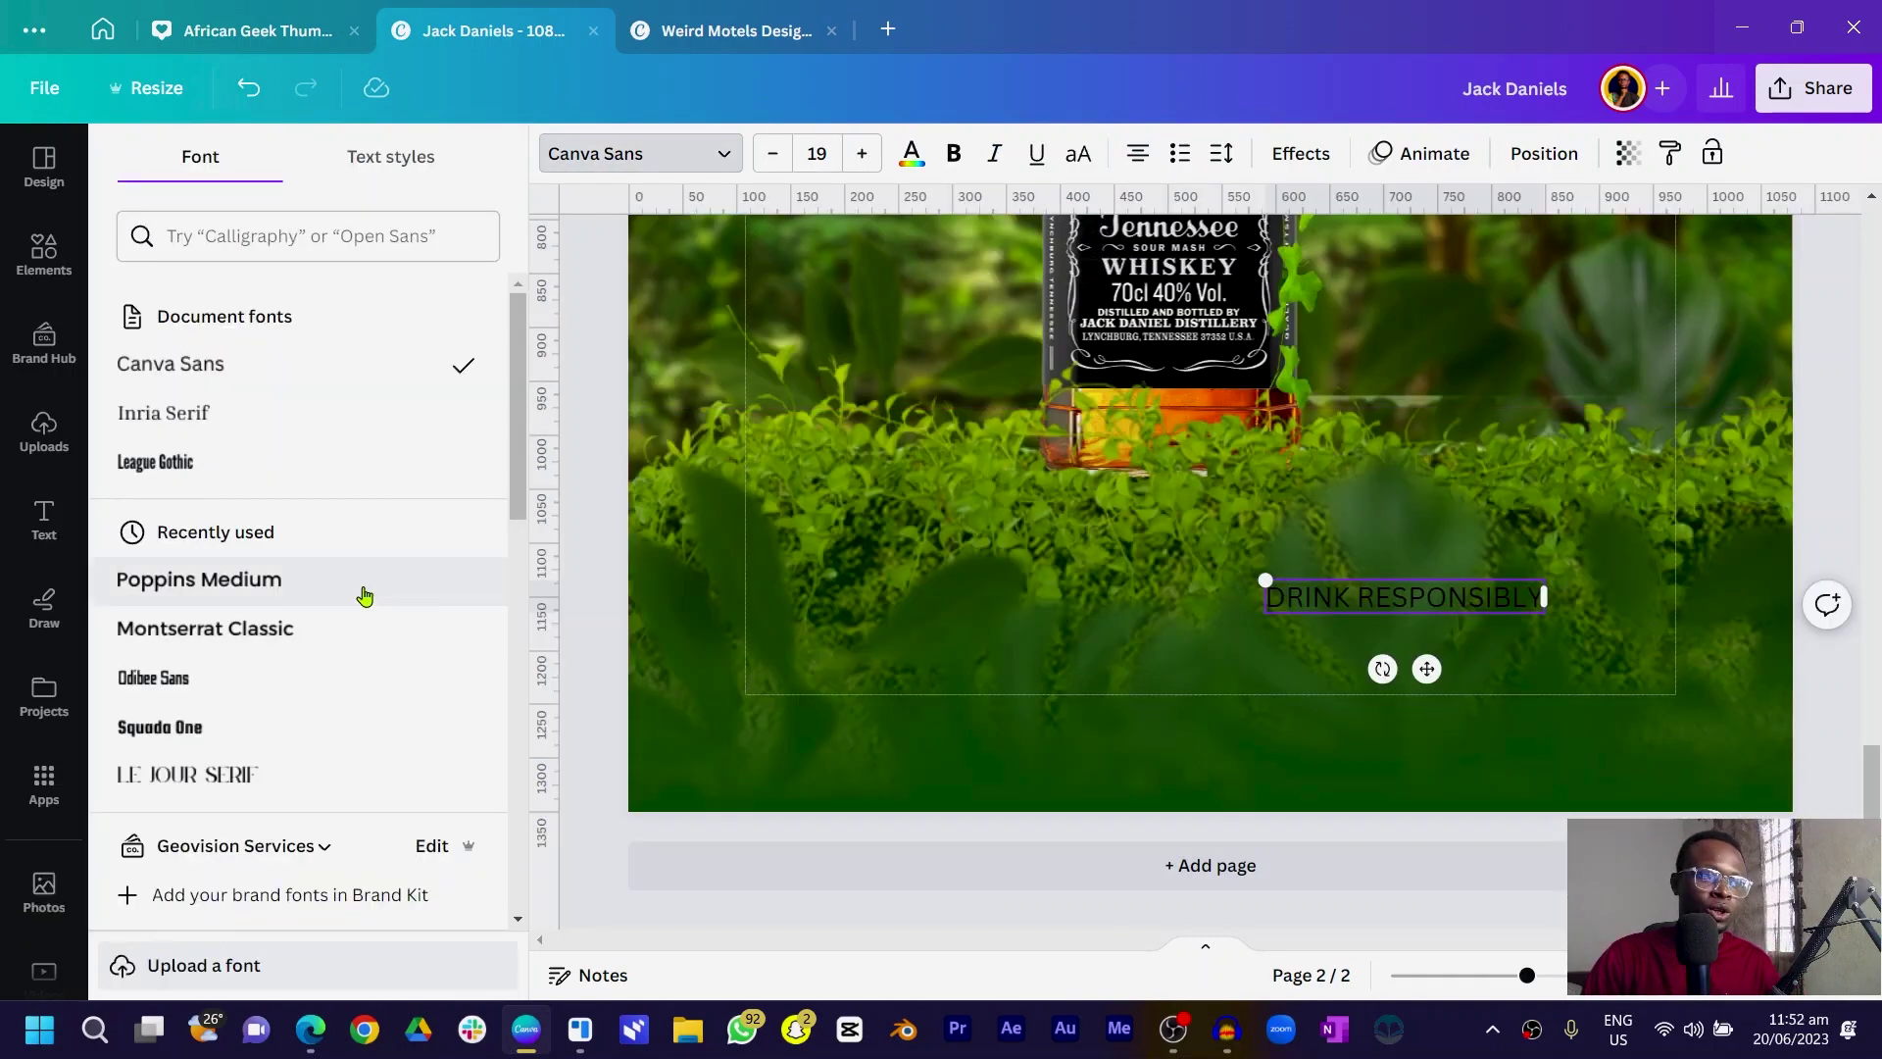
# - Format the DRINK RESPONSIBLY text in white League Gothic and enlarge it to size 40.7
pyautogui.scroll(-2, 357, 593)
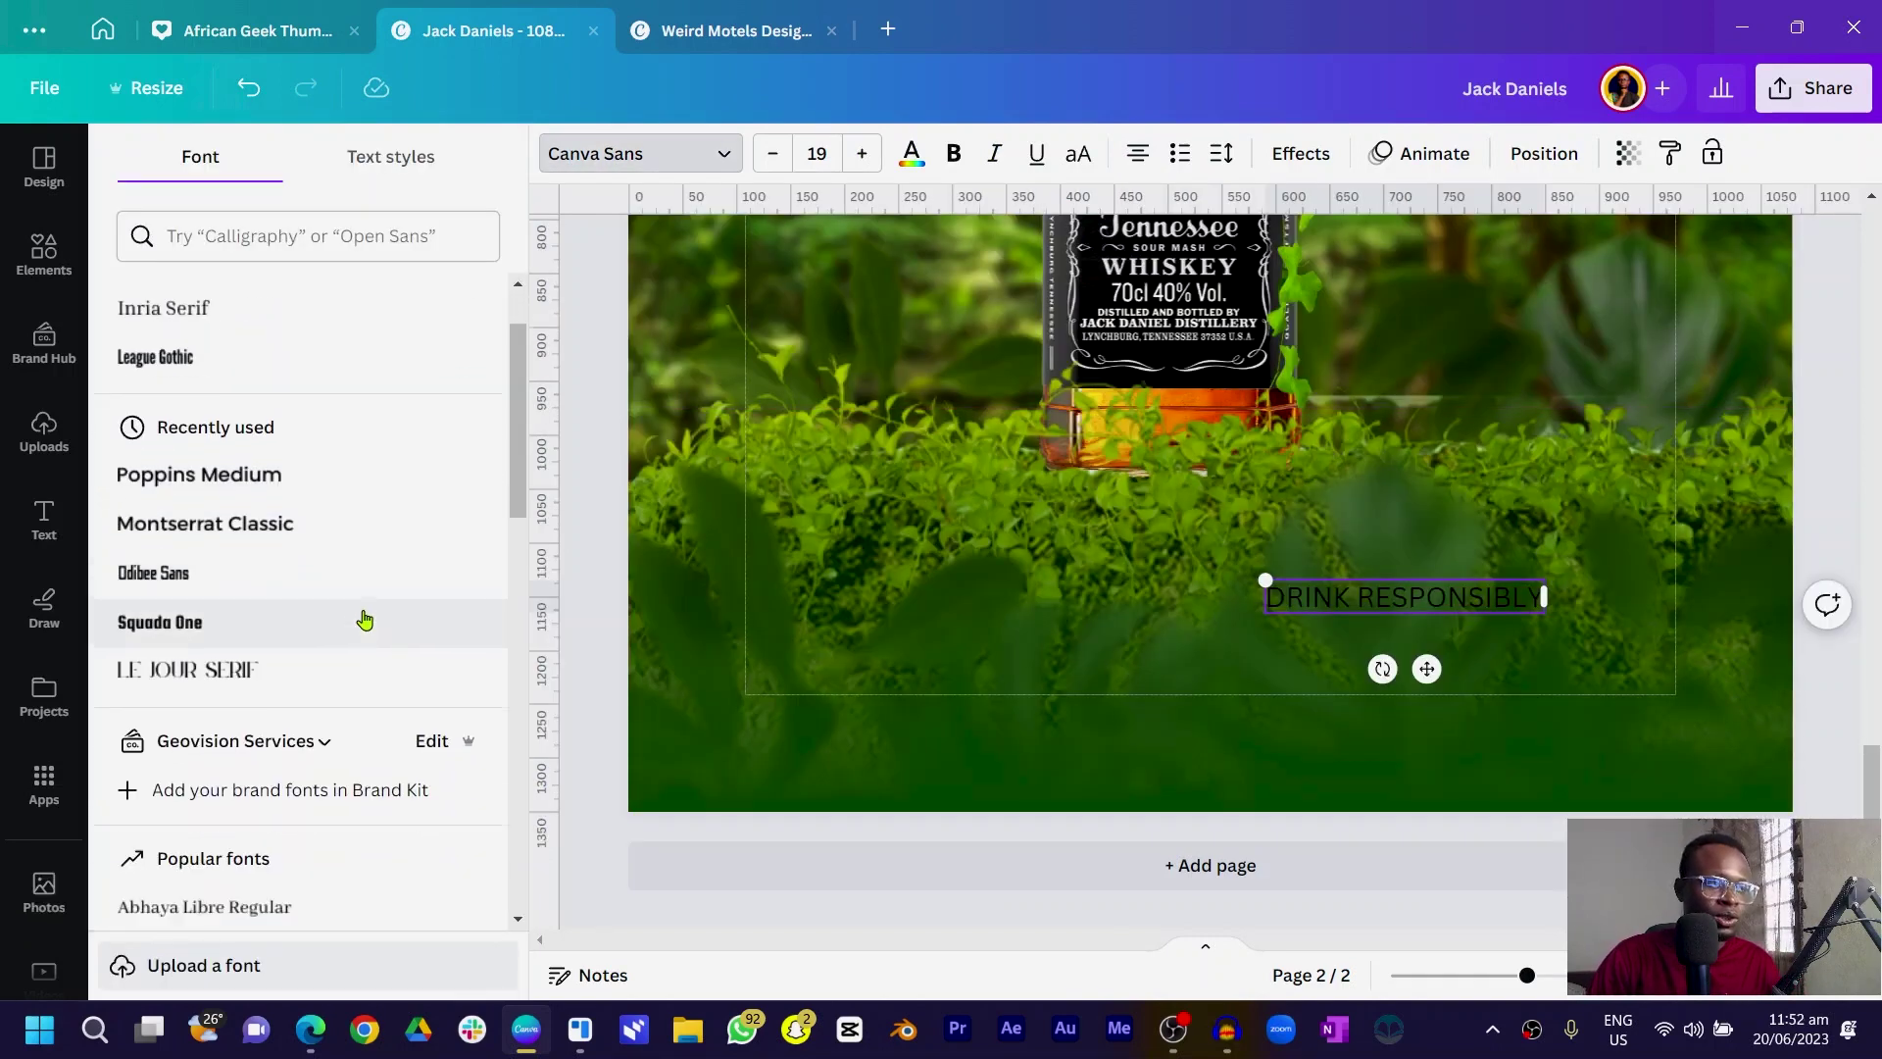
pyautogui.scroll(2, 391, 584)
pyautogui.click(233, 477)
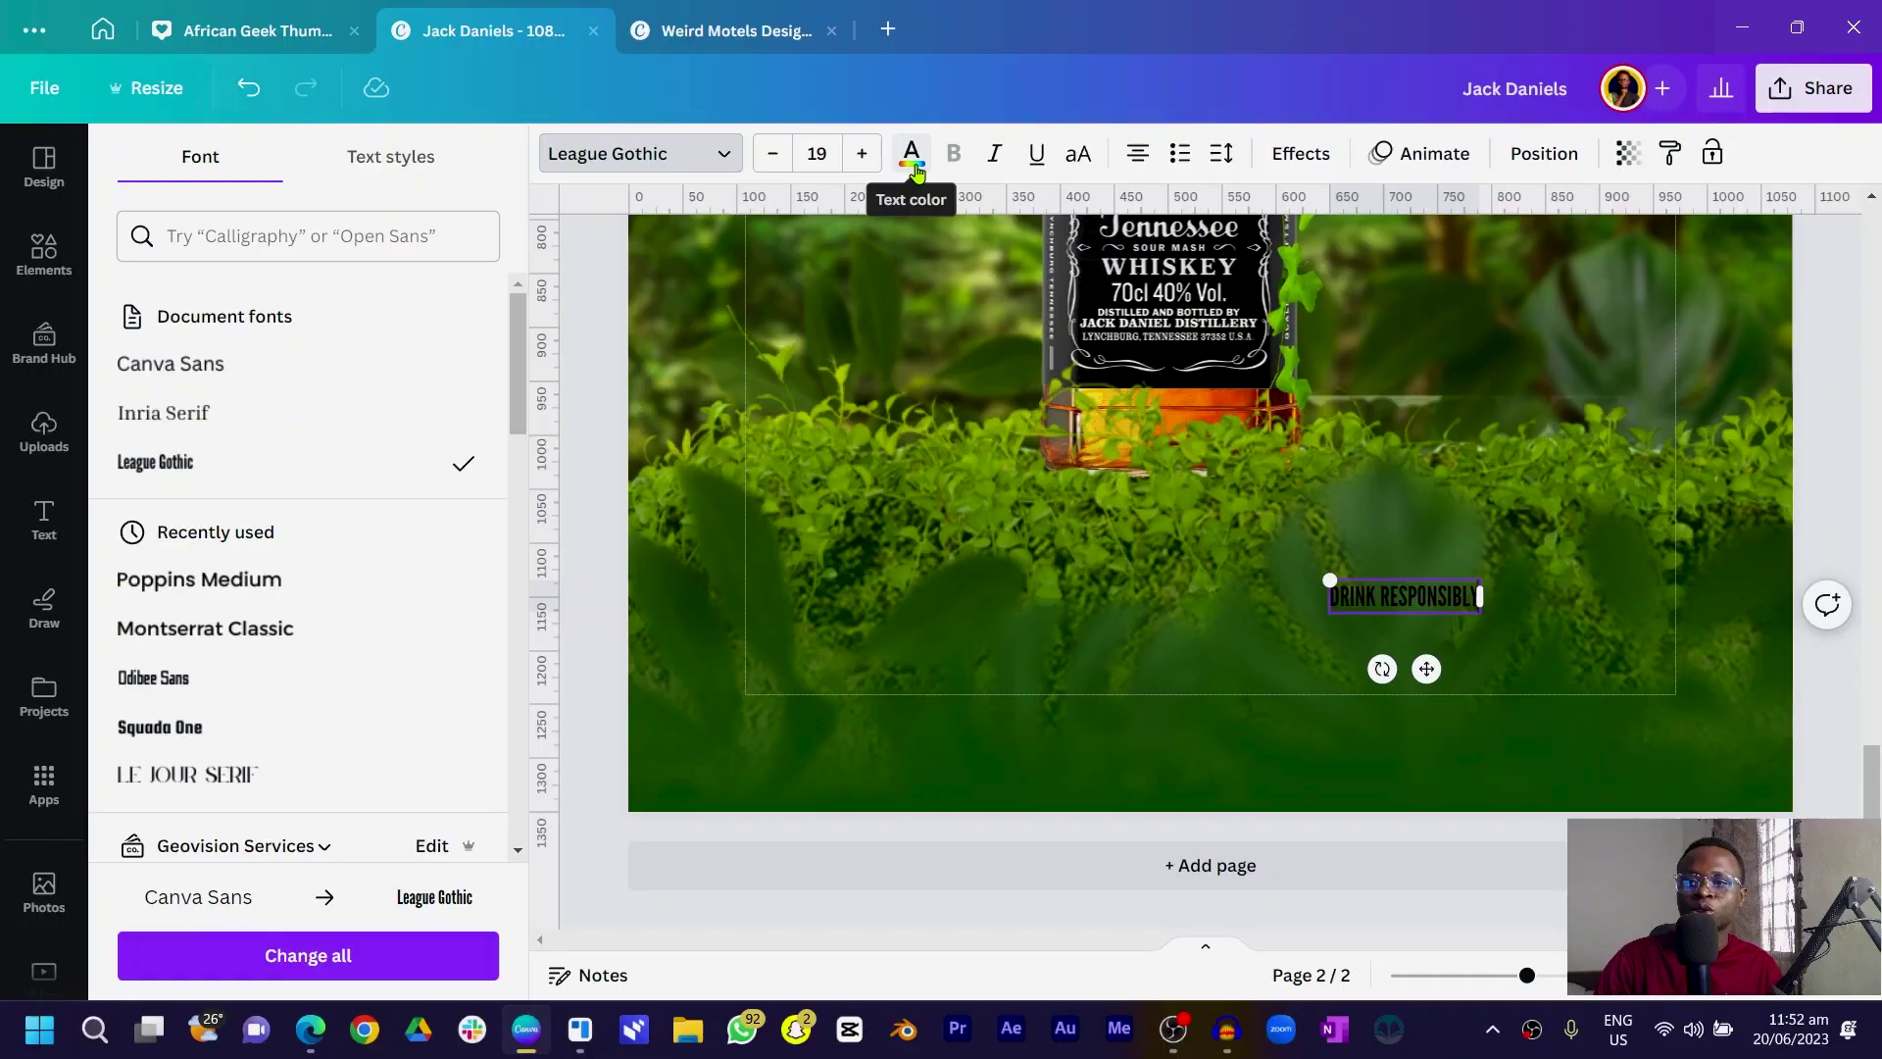
pyautogui.click(911, 157)
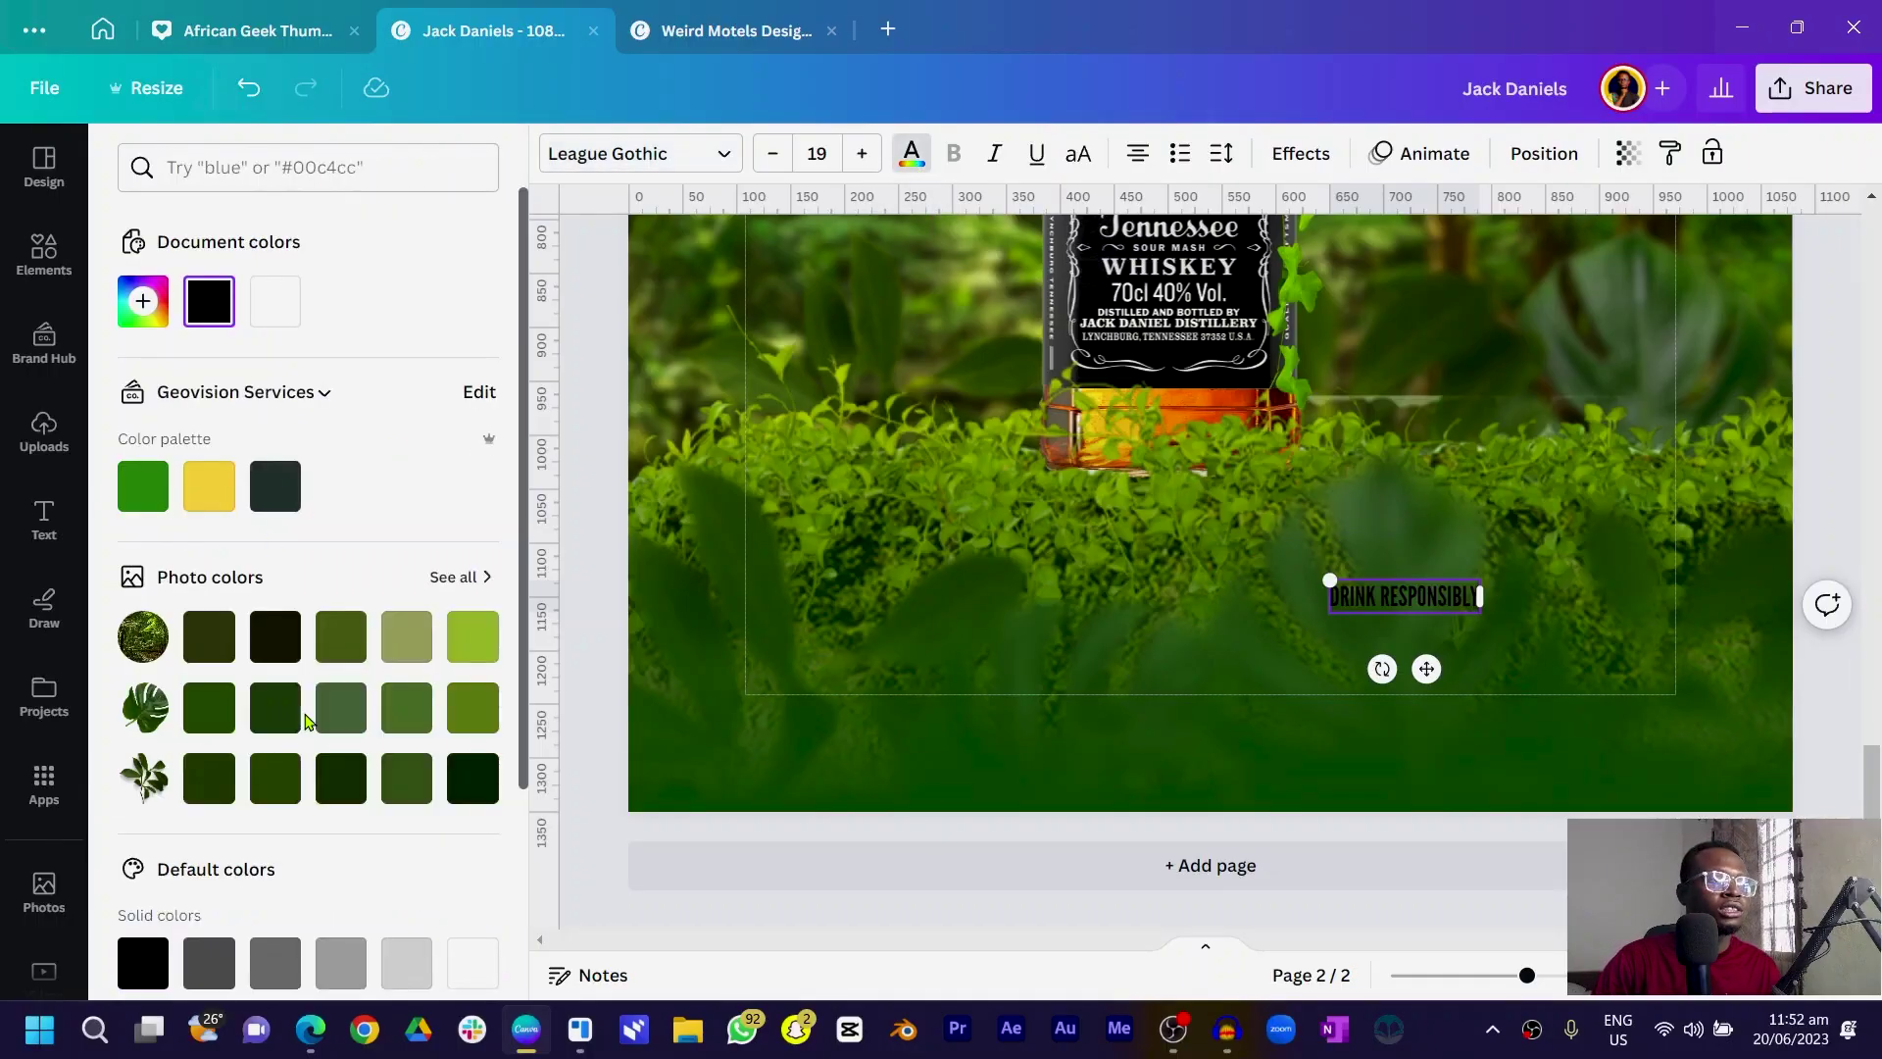
pyautogui.click(285, 317)
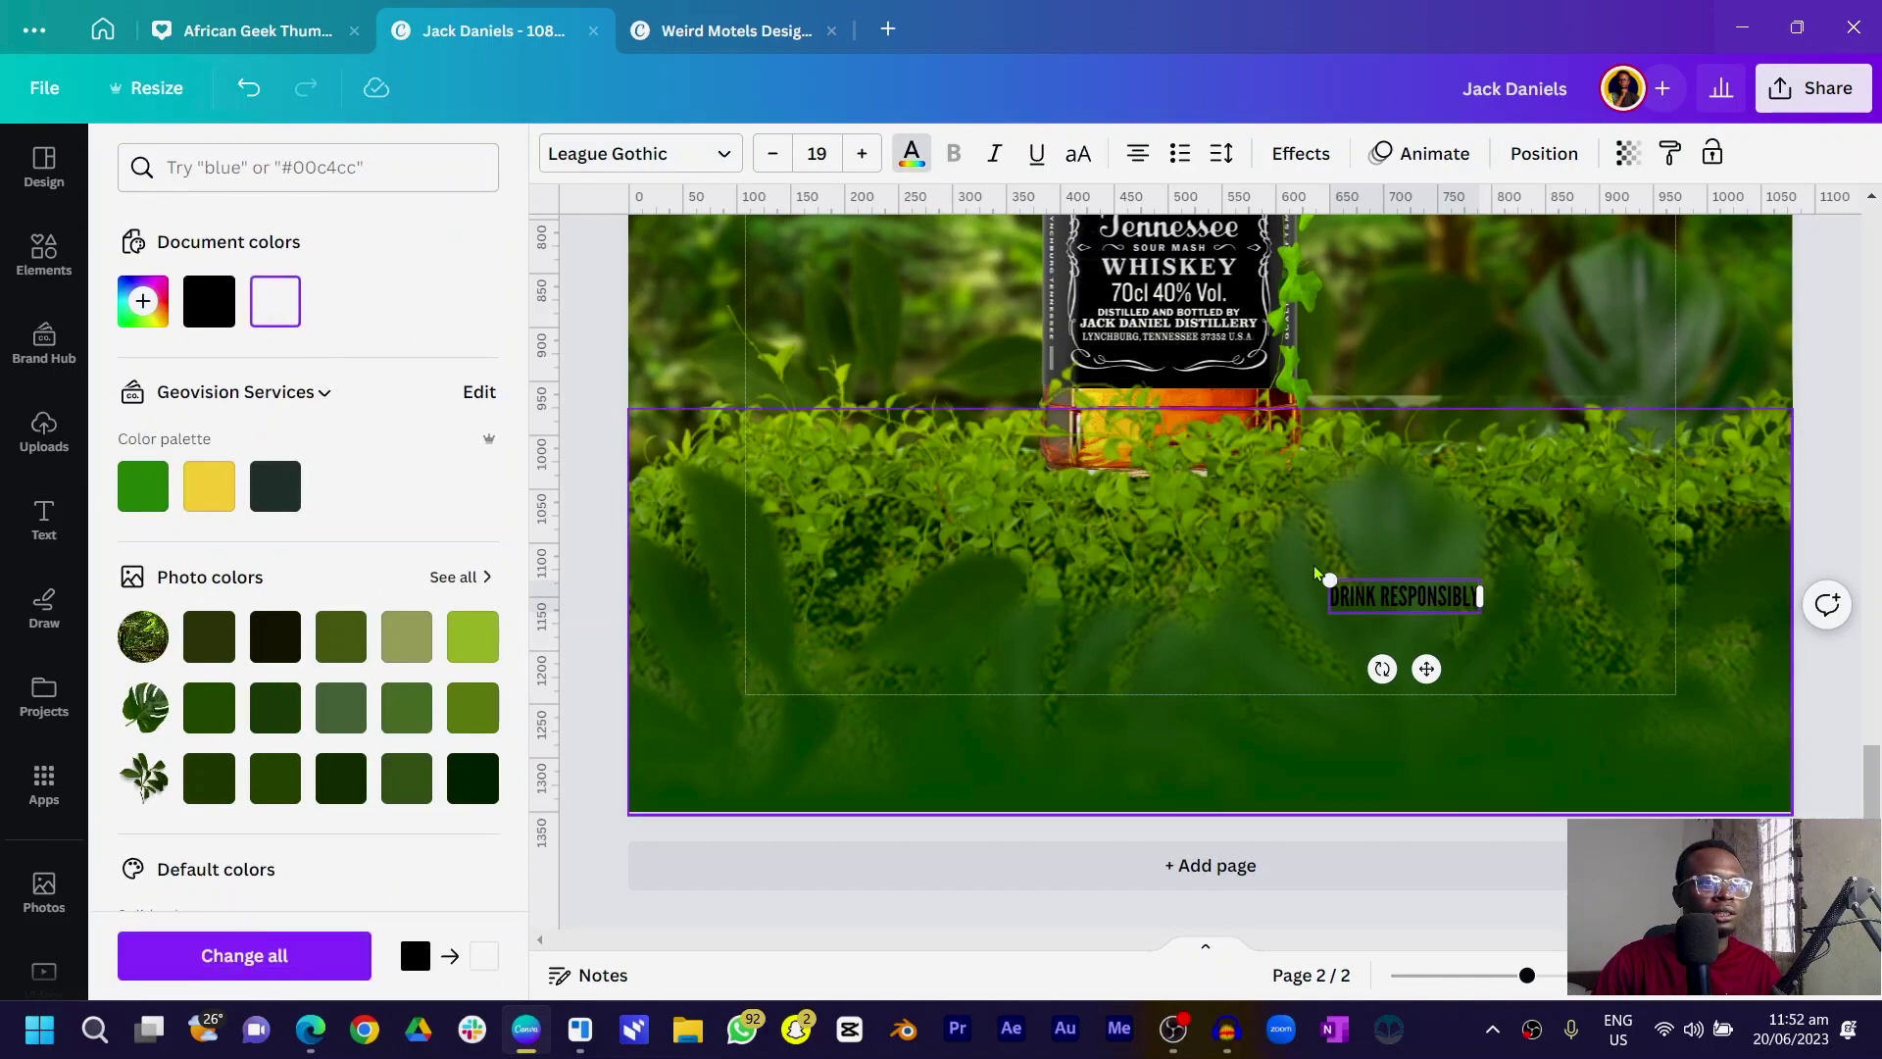
pyautogui.click(276, 319)
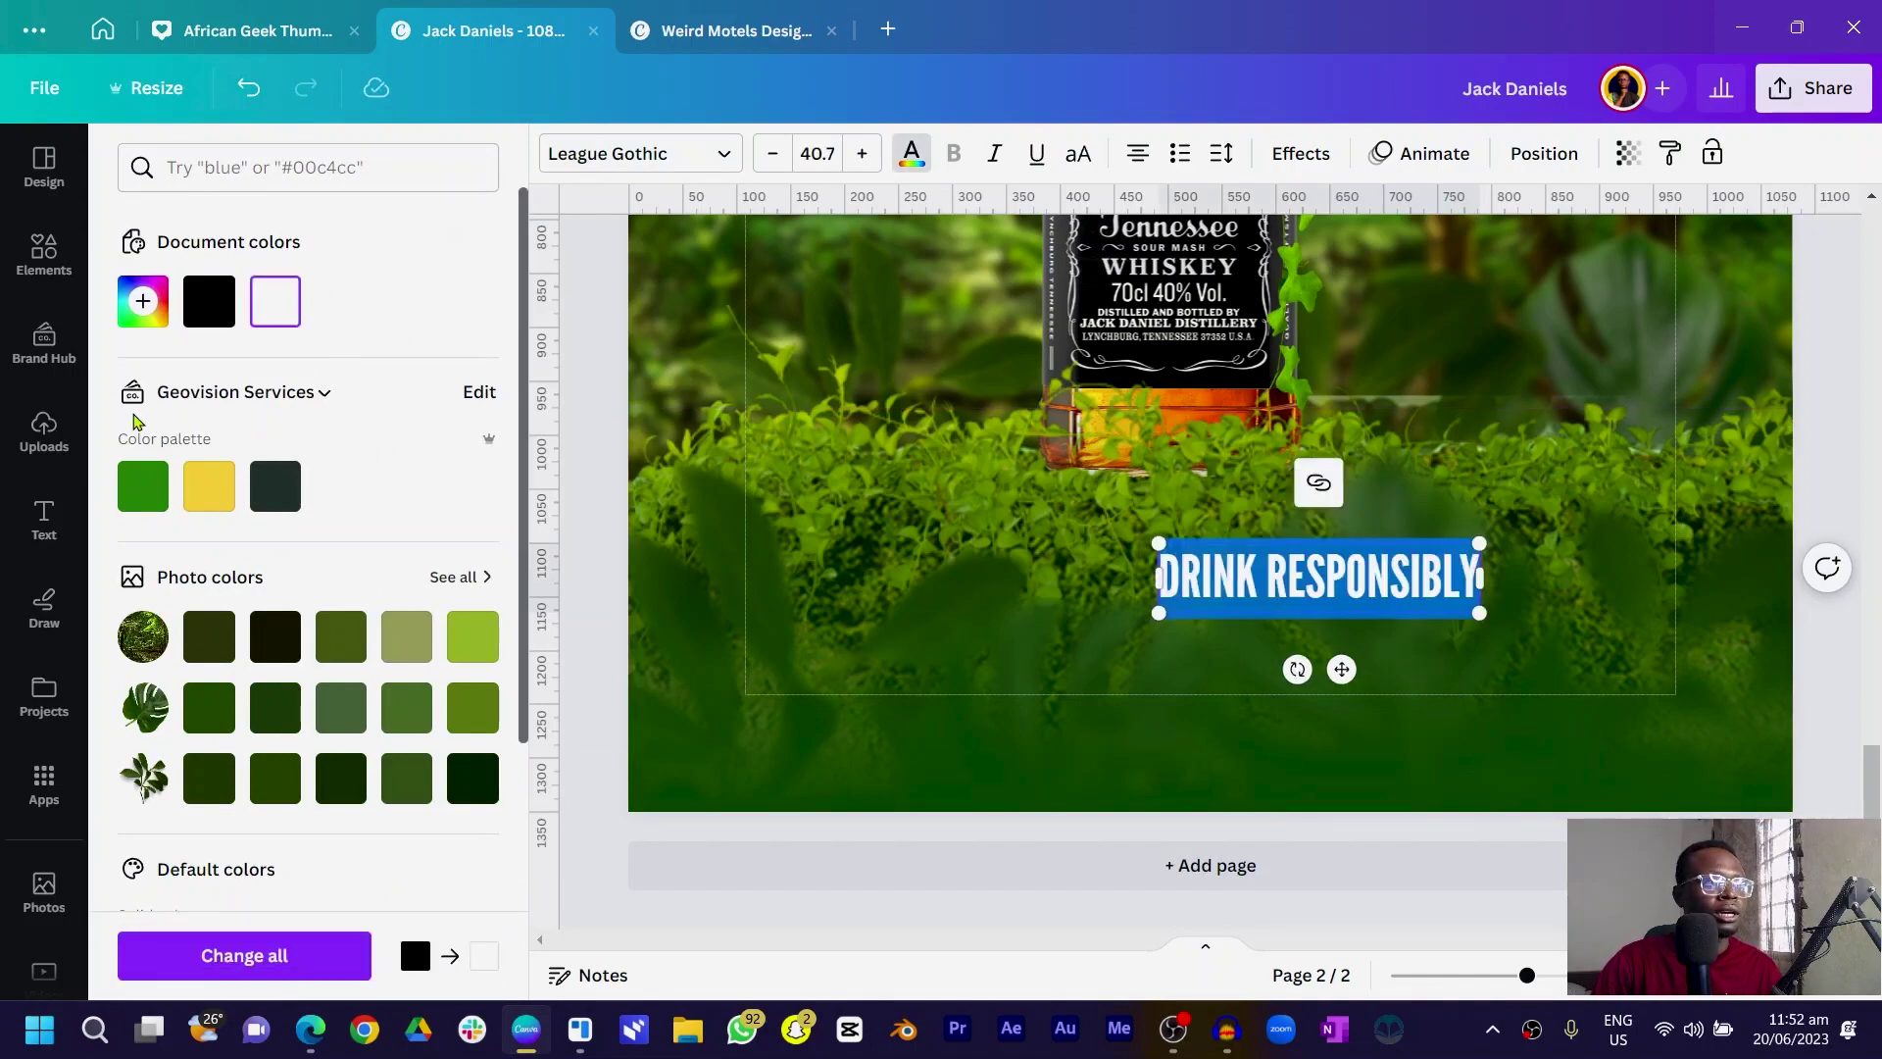
# - Search the graphics for 18+ and place the ringed 18 badge with the plus just right of DRINK RESPONSIBLY
pyautogui.click(10, 266)
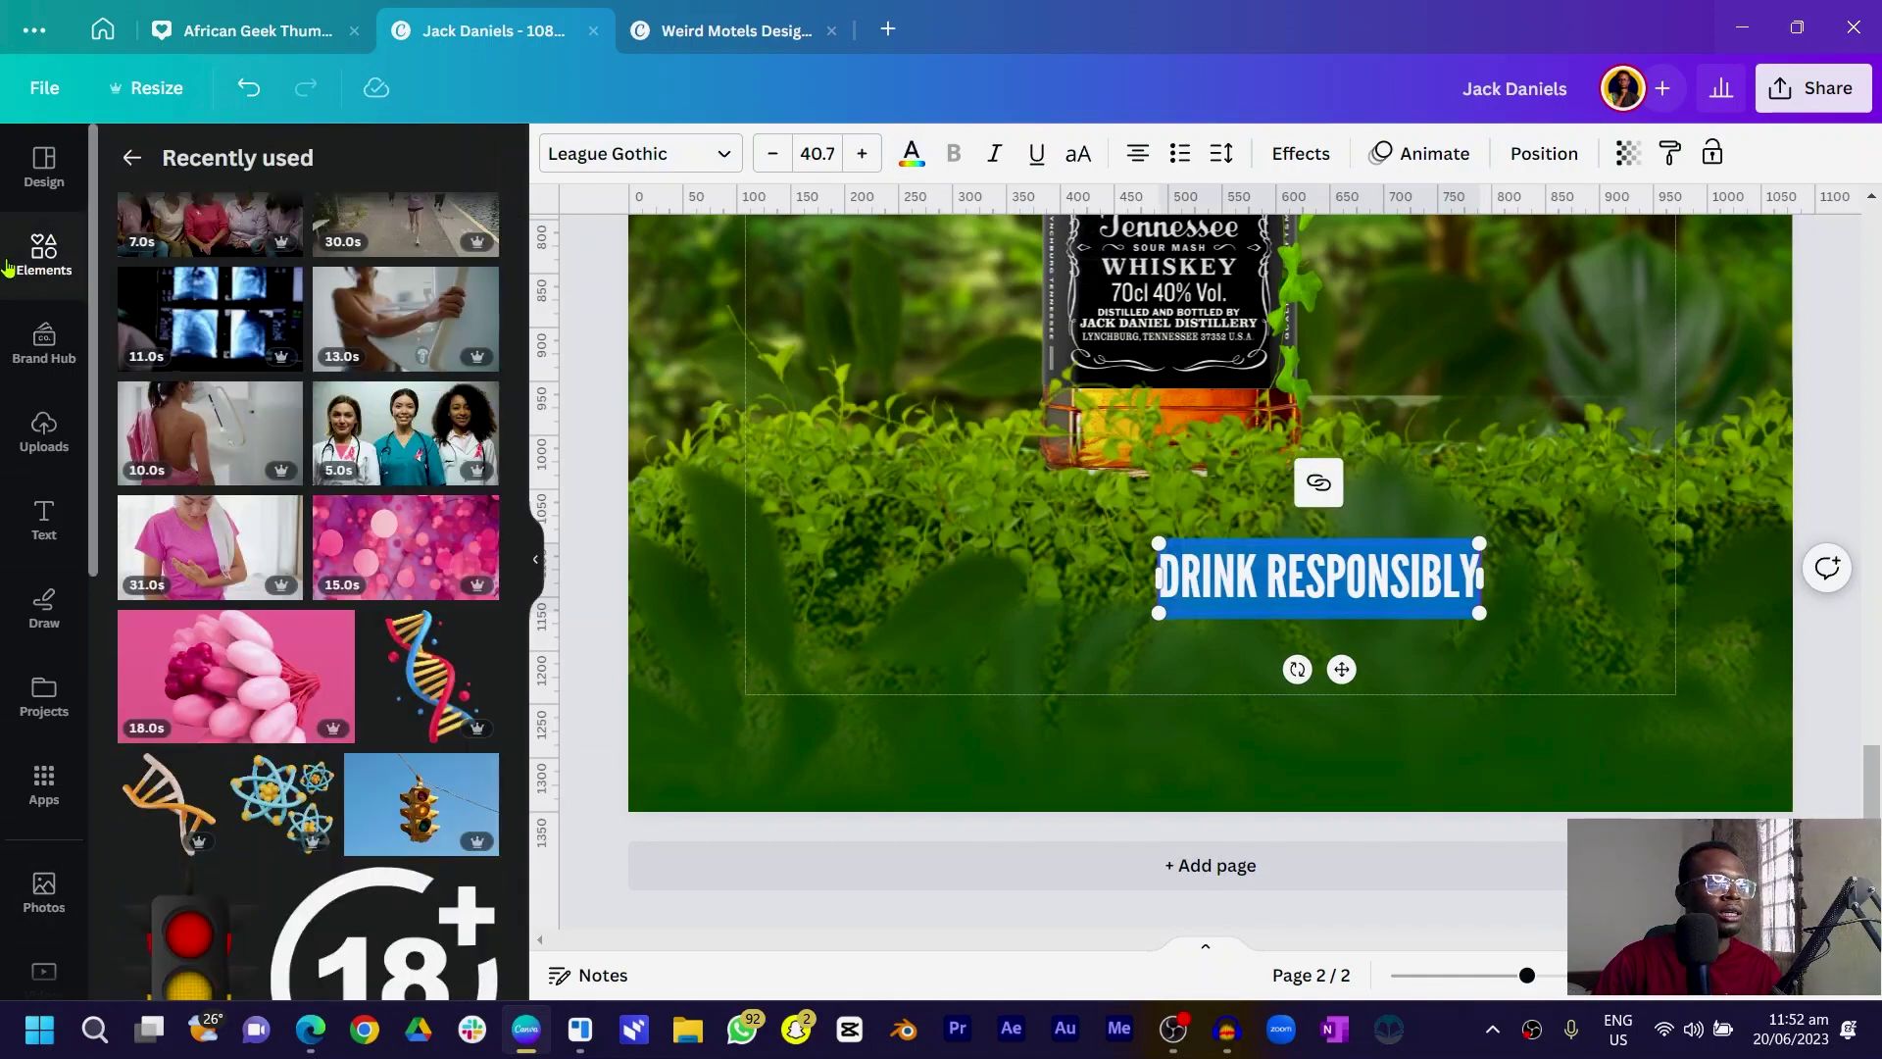
pyautogui.click(38, 265)
pyautogui.click(244, 168)
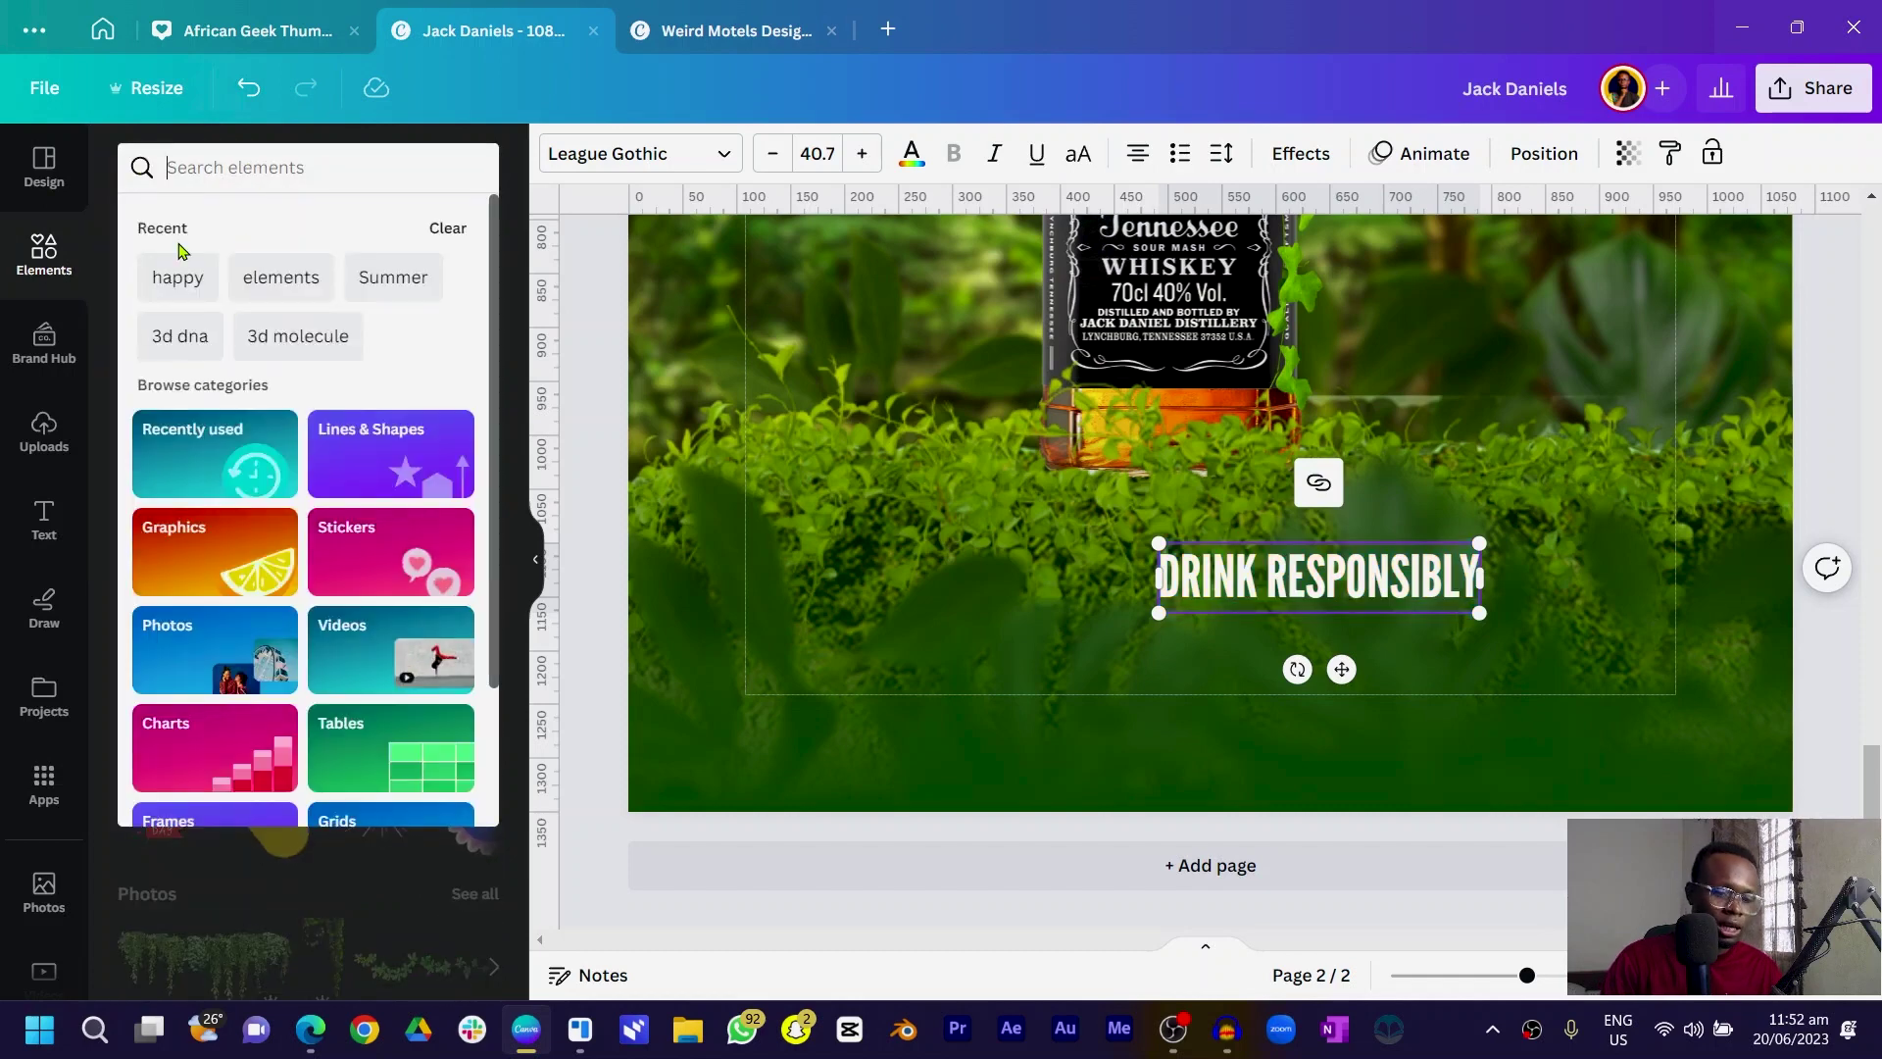
pyautogui.write('18+')
pyautogui.press('Return')
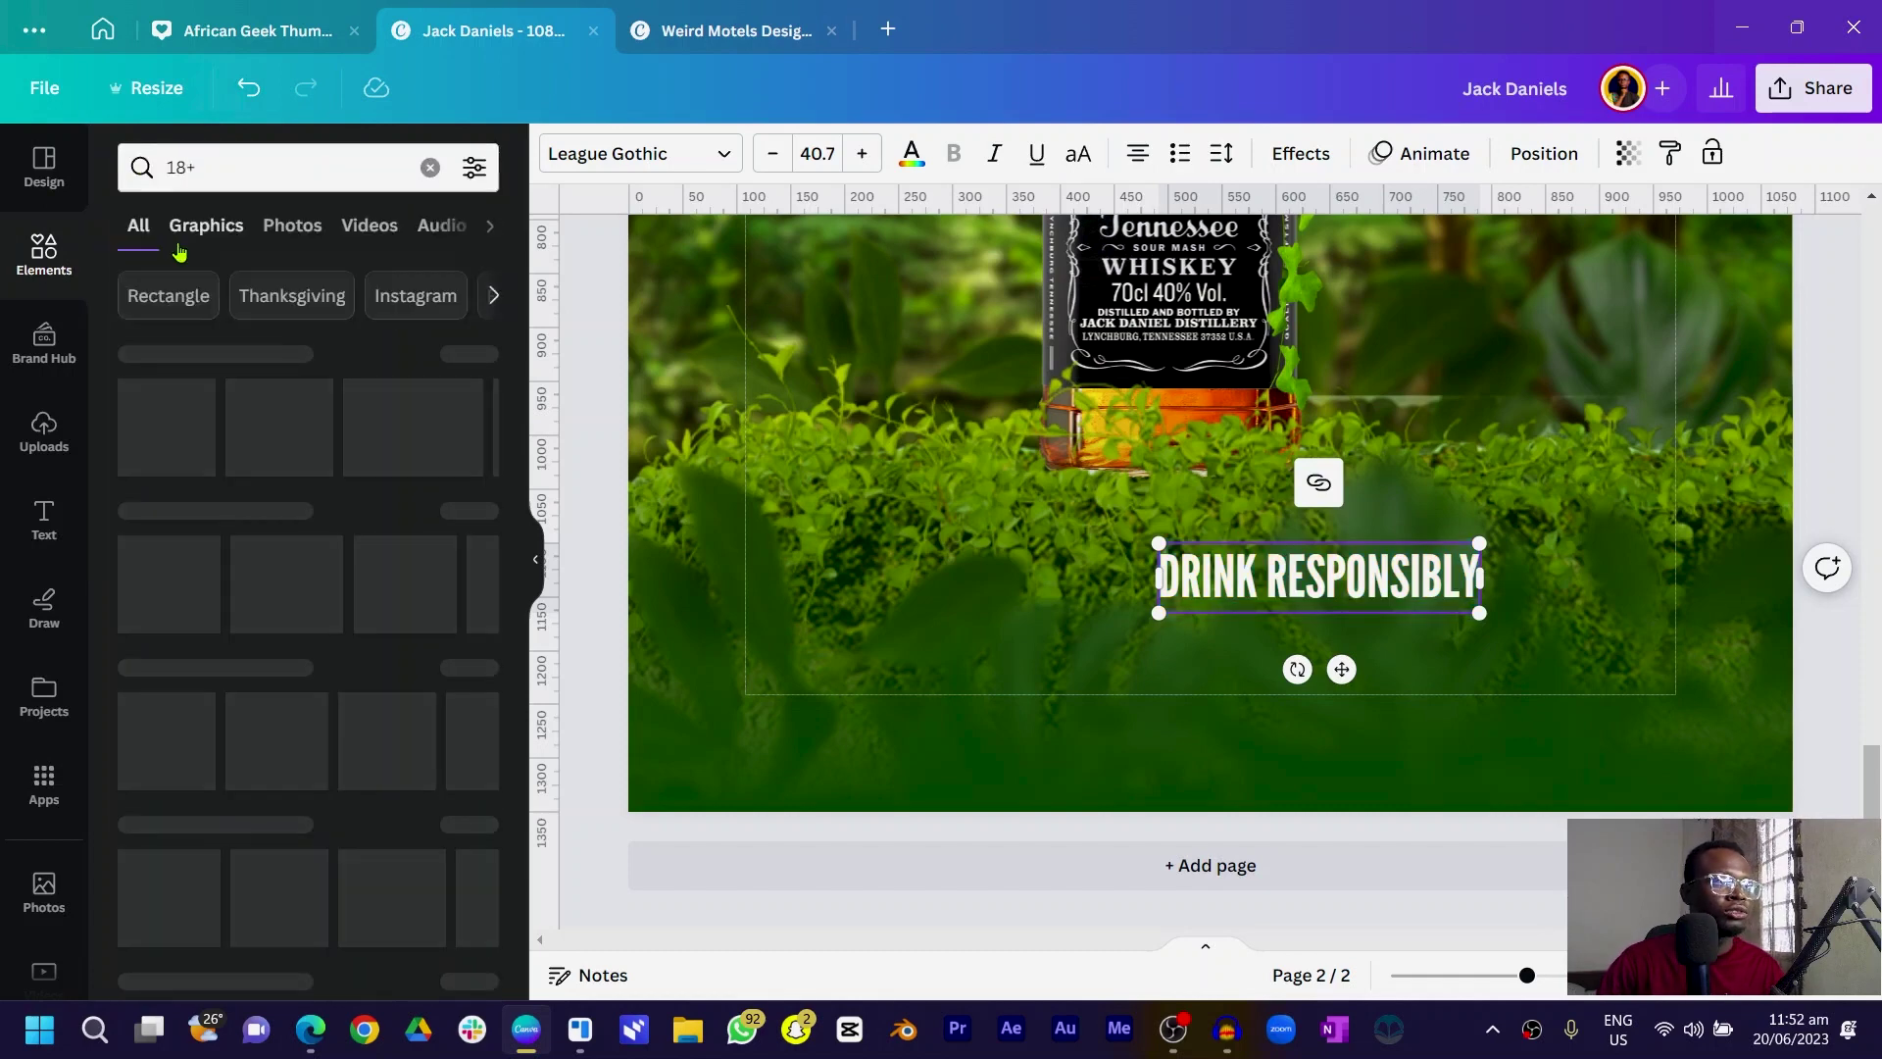
pyautogui.click(477, 354)
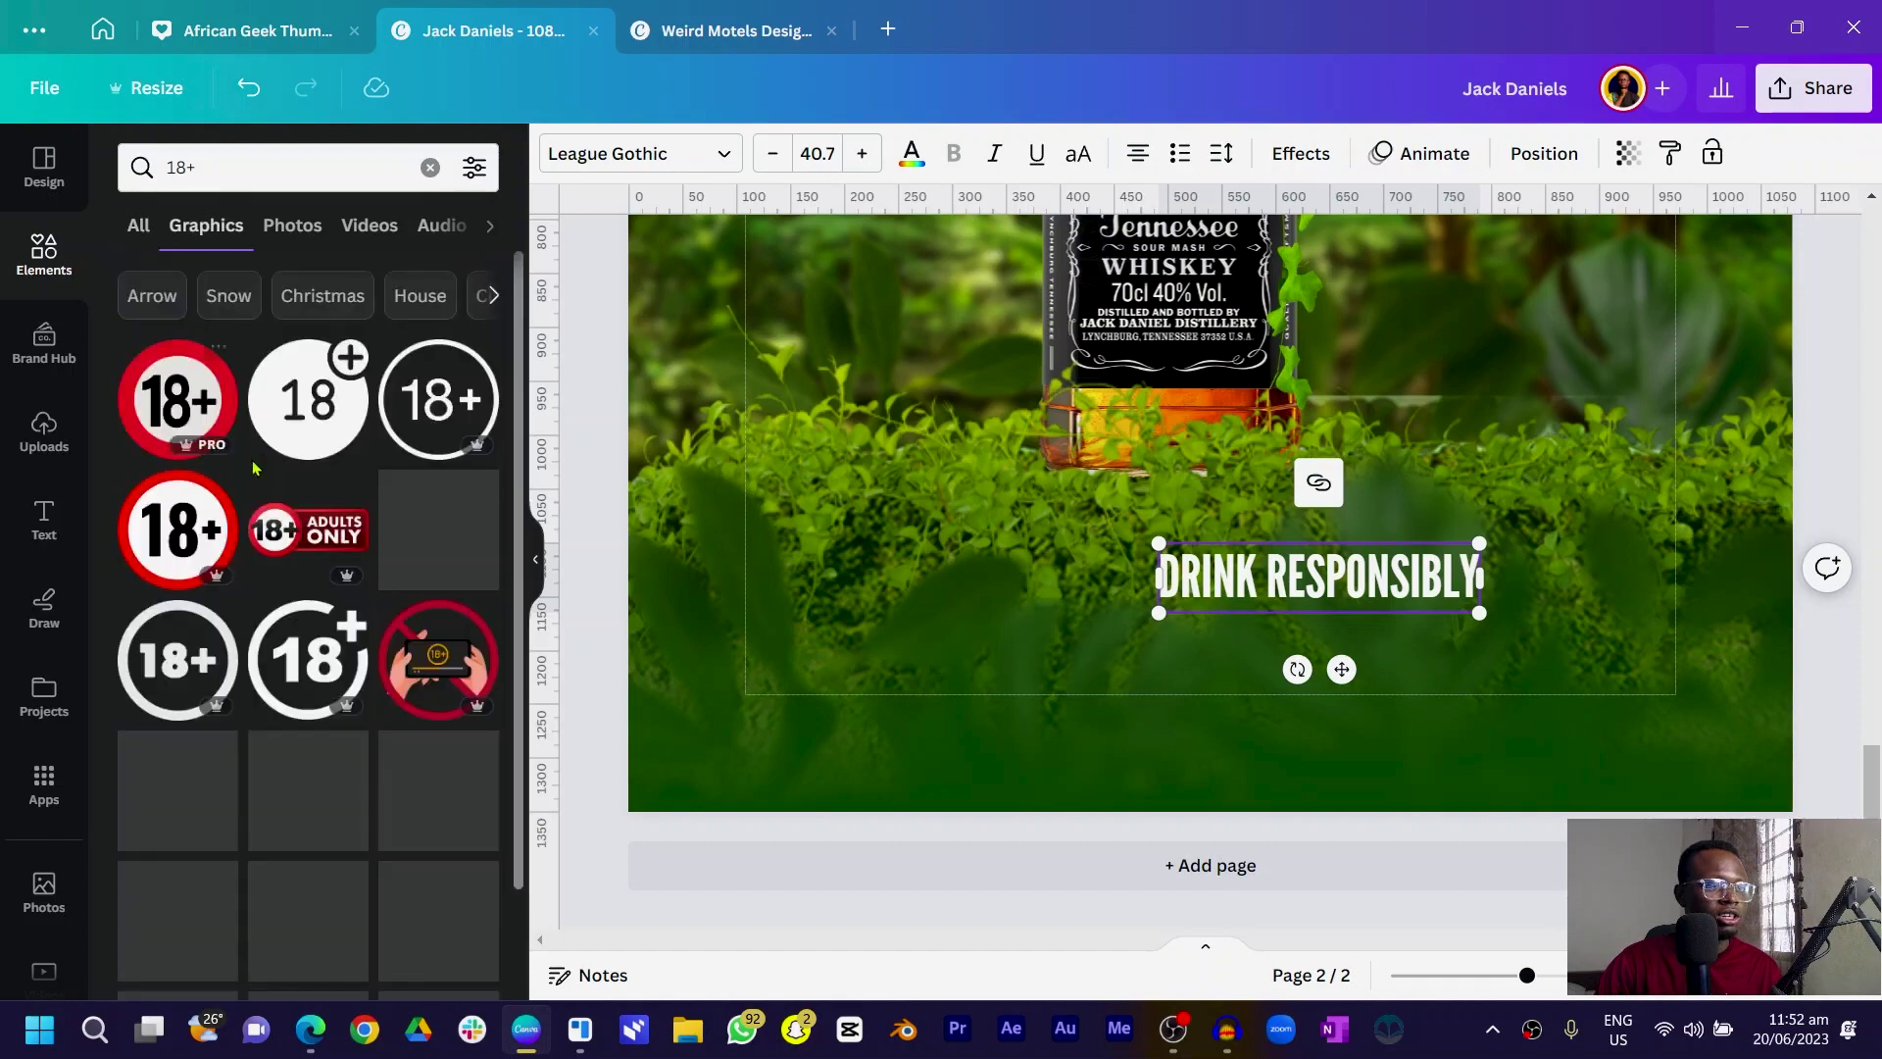
pyautogui.scroll(-2, 331, 539)
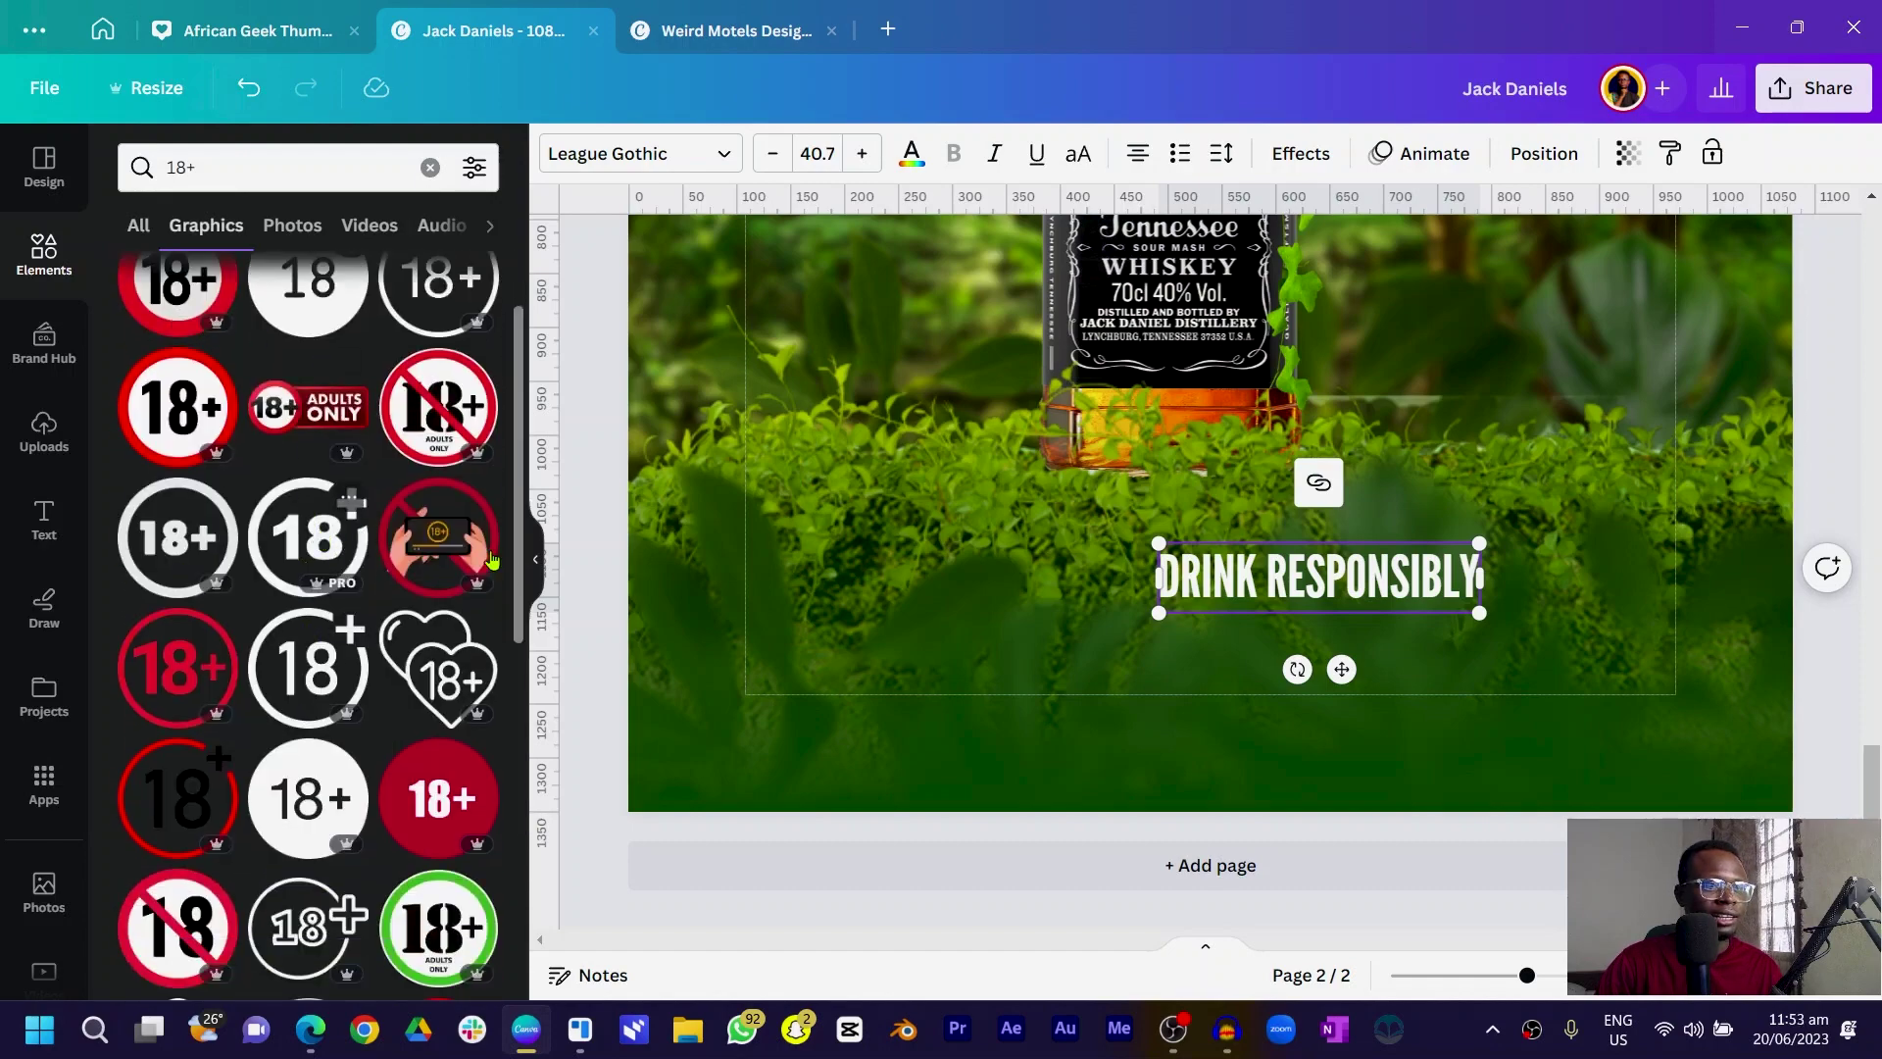
pyautogui.scroll(4, 1216, 294)
pyautogui.scroll(-3, 1216, 238)
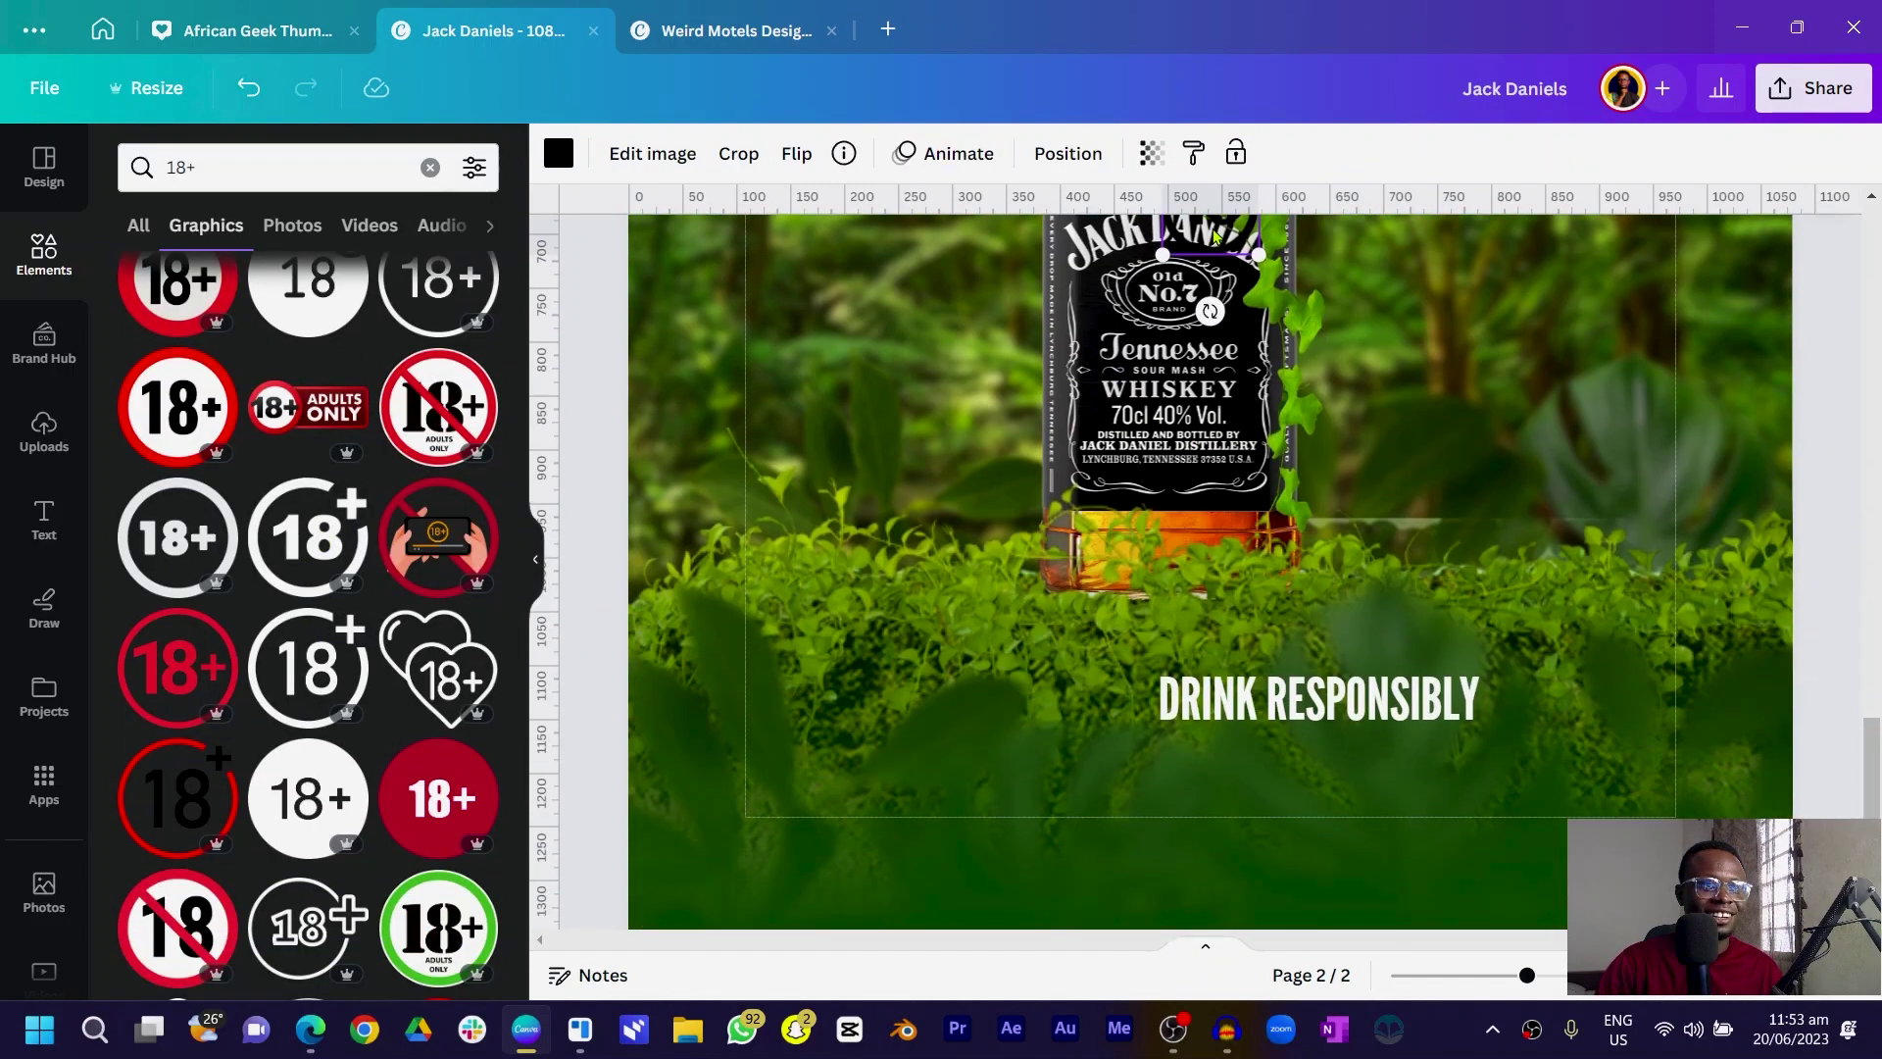
pyautogui.moveTo(1214, 235); pyautogui.dragTo(1541, 728)
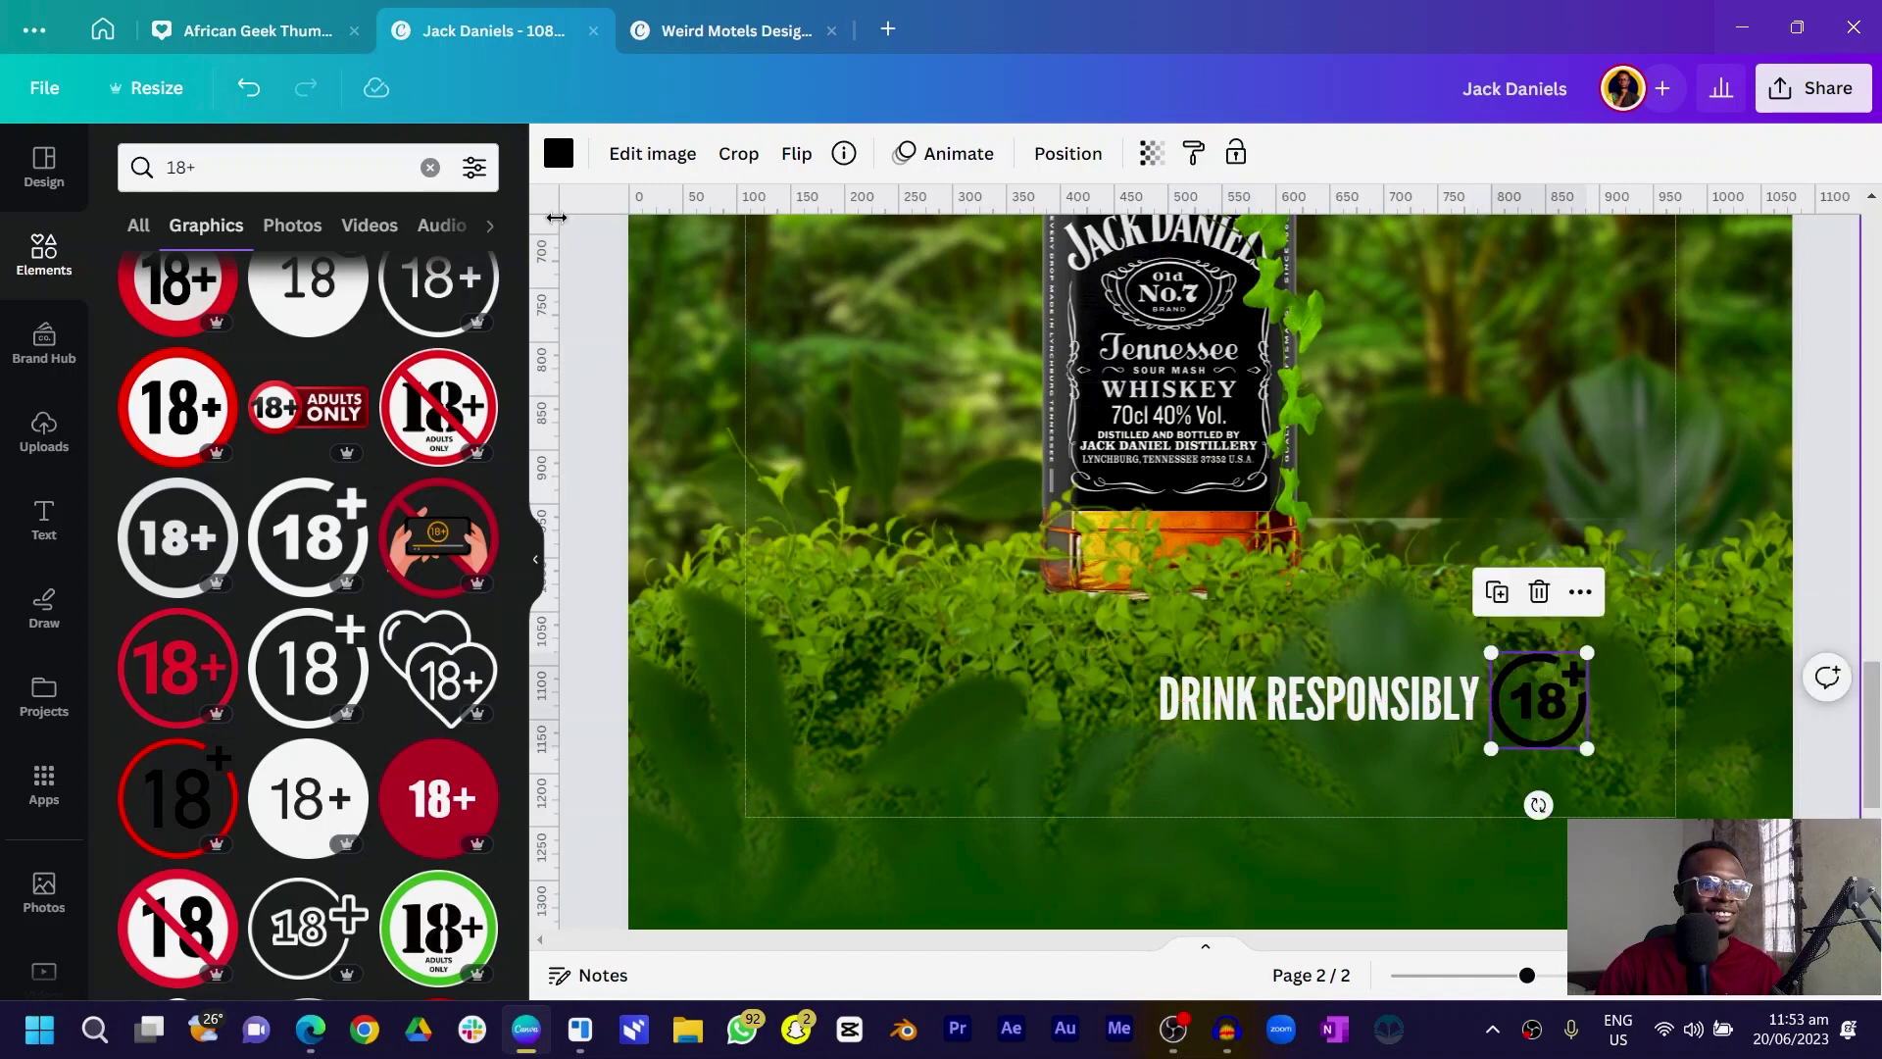
# - Make the 18+ badge white and slightly smaller, and move it with DRINK RESPONSIBLY into the lower-right margin corner
pyautogui.click(561, 154)
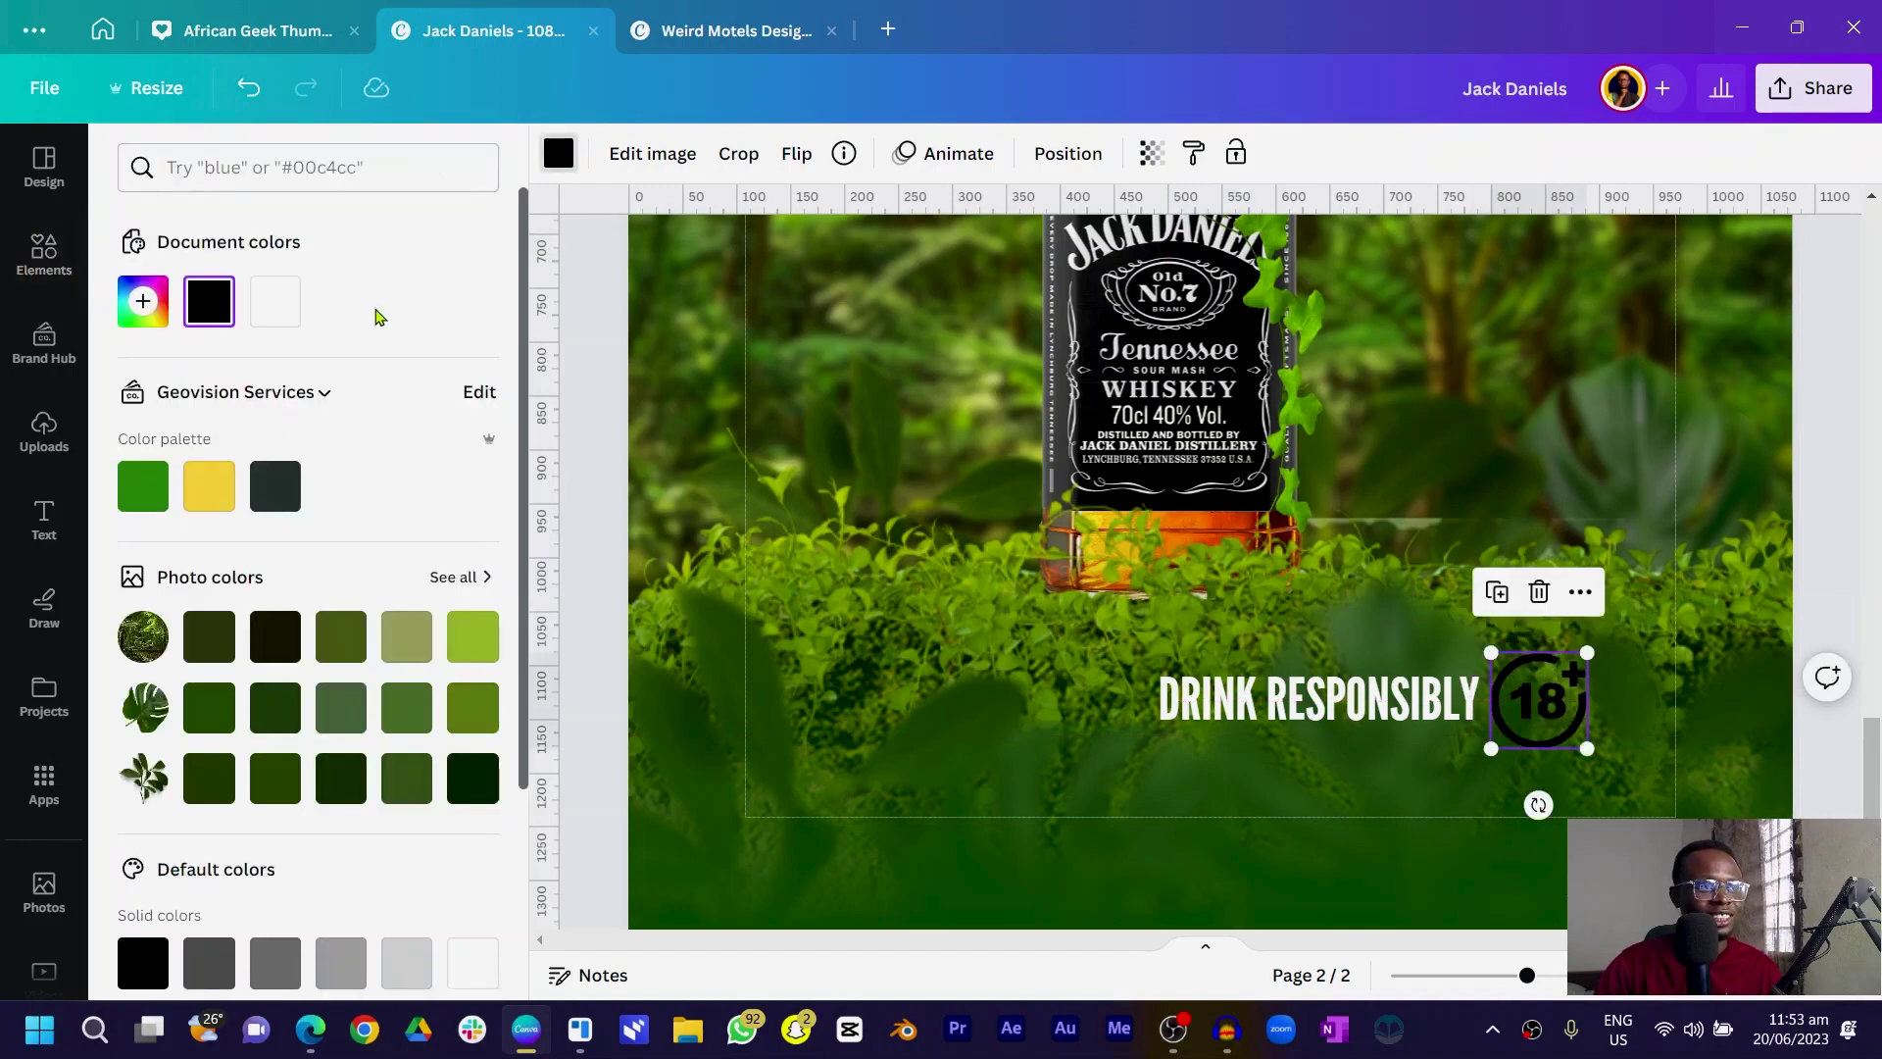
pyautogui.click(276, 301)
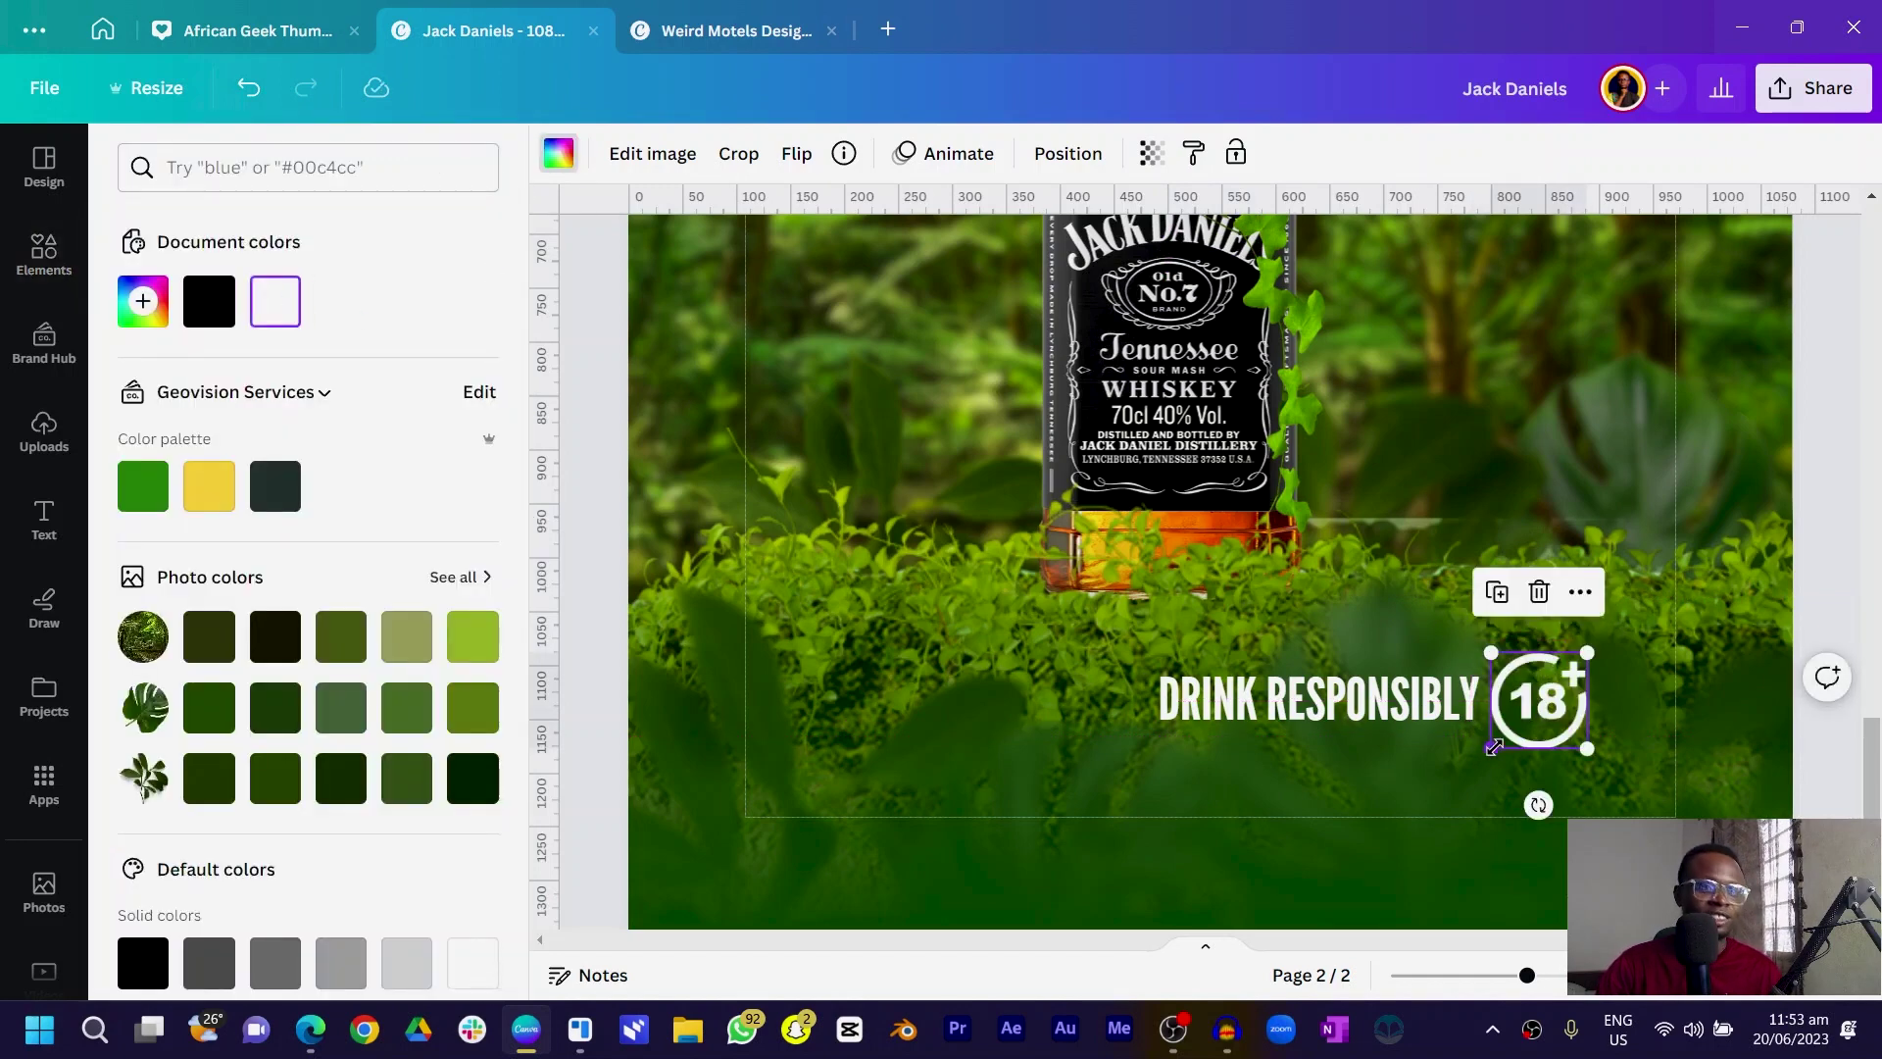
pyautogui.moveTo(1494, 746); pyautogui.dragTo(1572, 802)
pyautogui.keyDown('shift'); pyautogui.click(1427, 698); pyautogui.keyUp('shift')
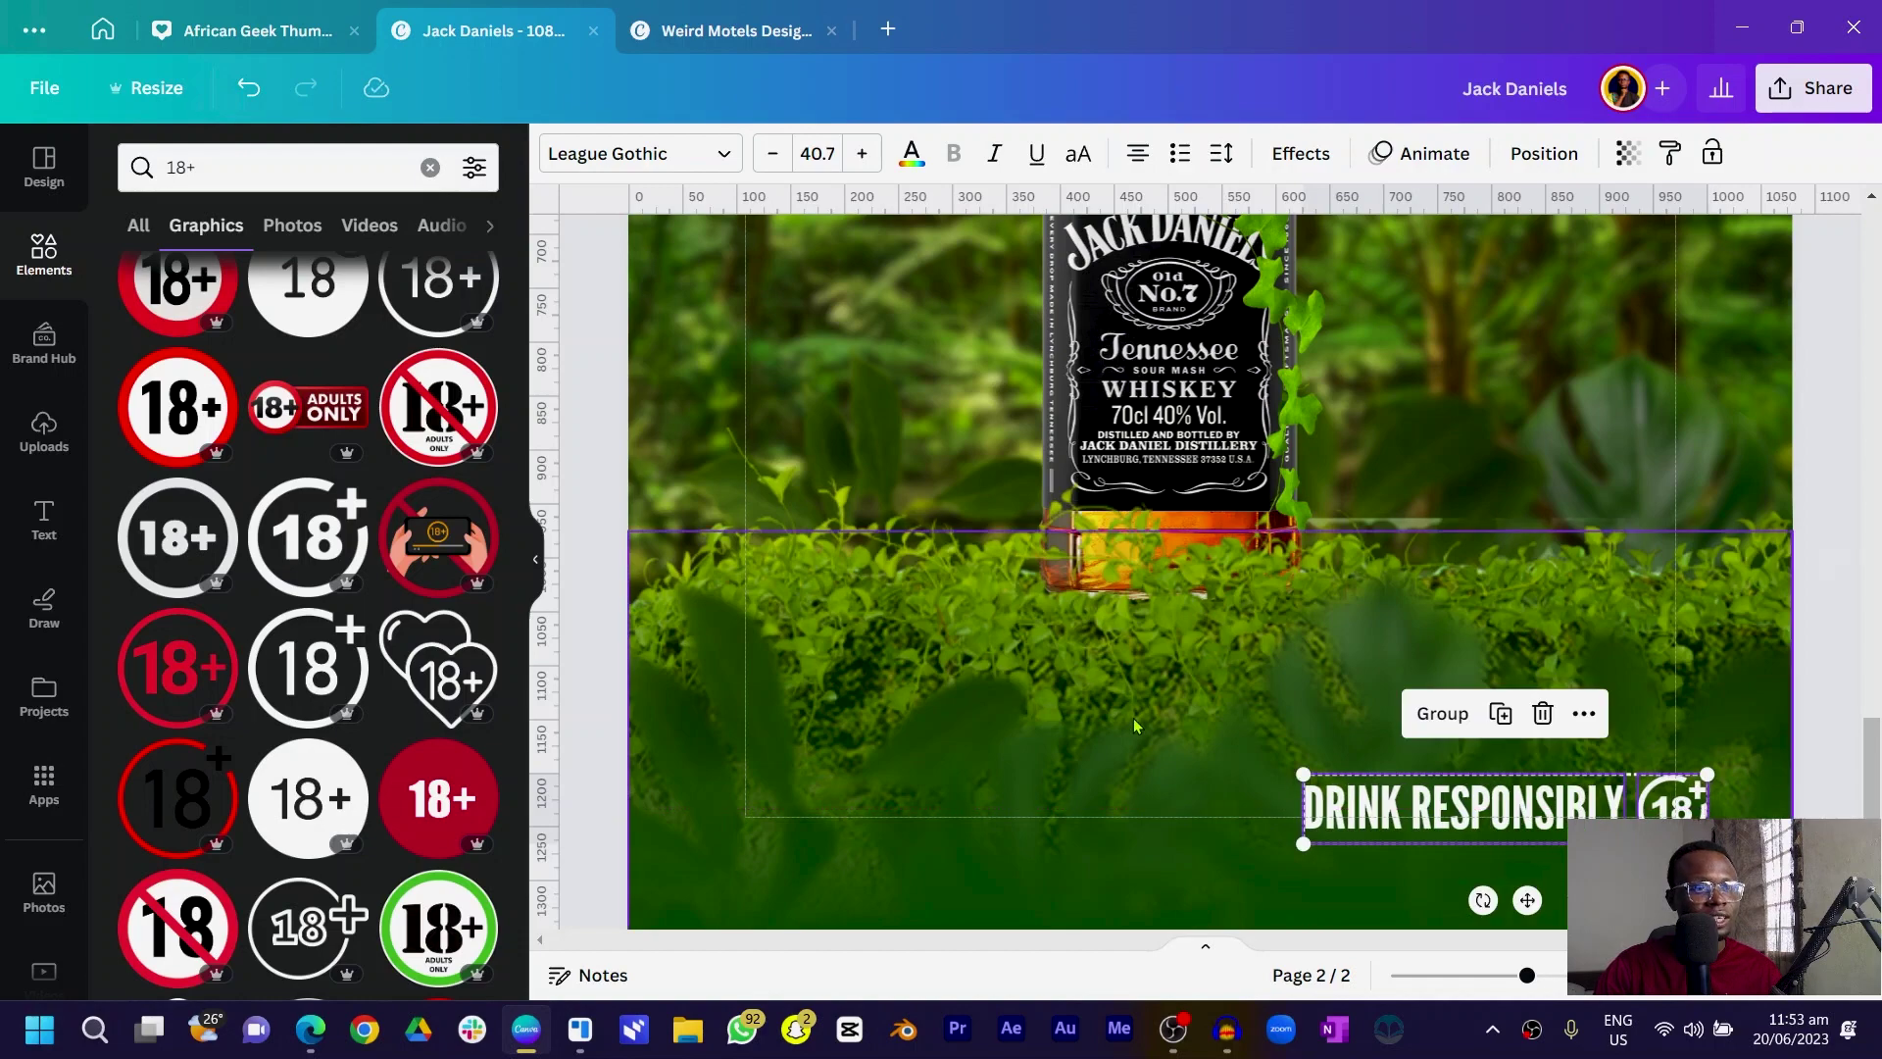
pyautogui.click(1135, 725)
# - Place a copy of the DRINK RESPONSIBLY text above the bottle and reword it as "The Refreshing Taste Of Nature"
pyautogui.click(1470, 802)
pyautogui.scroll(6, 1470, 802)
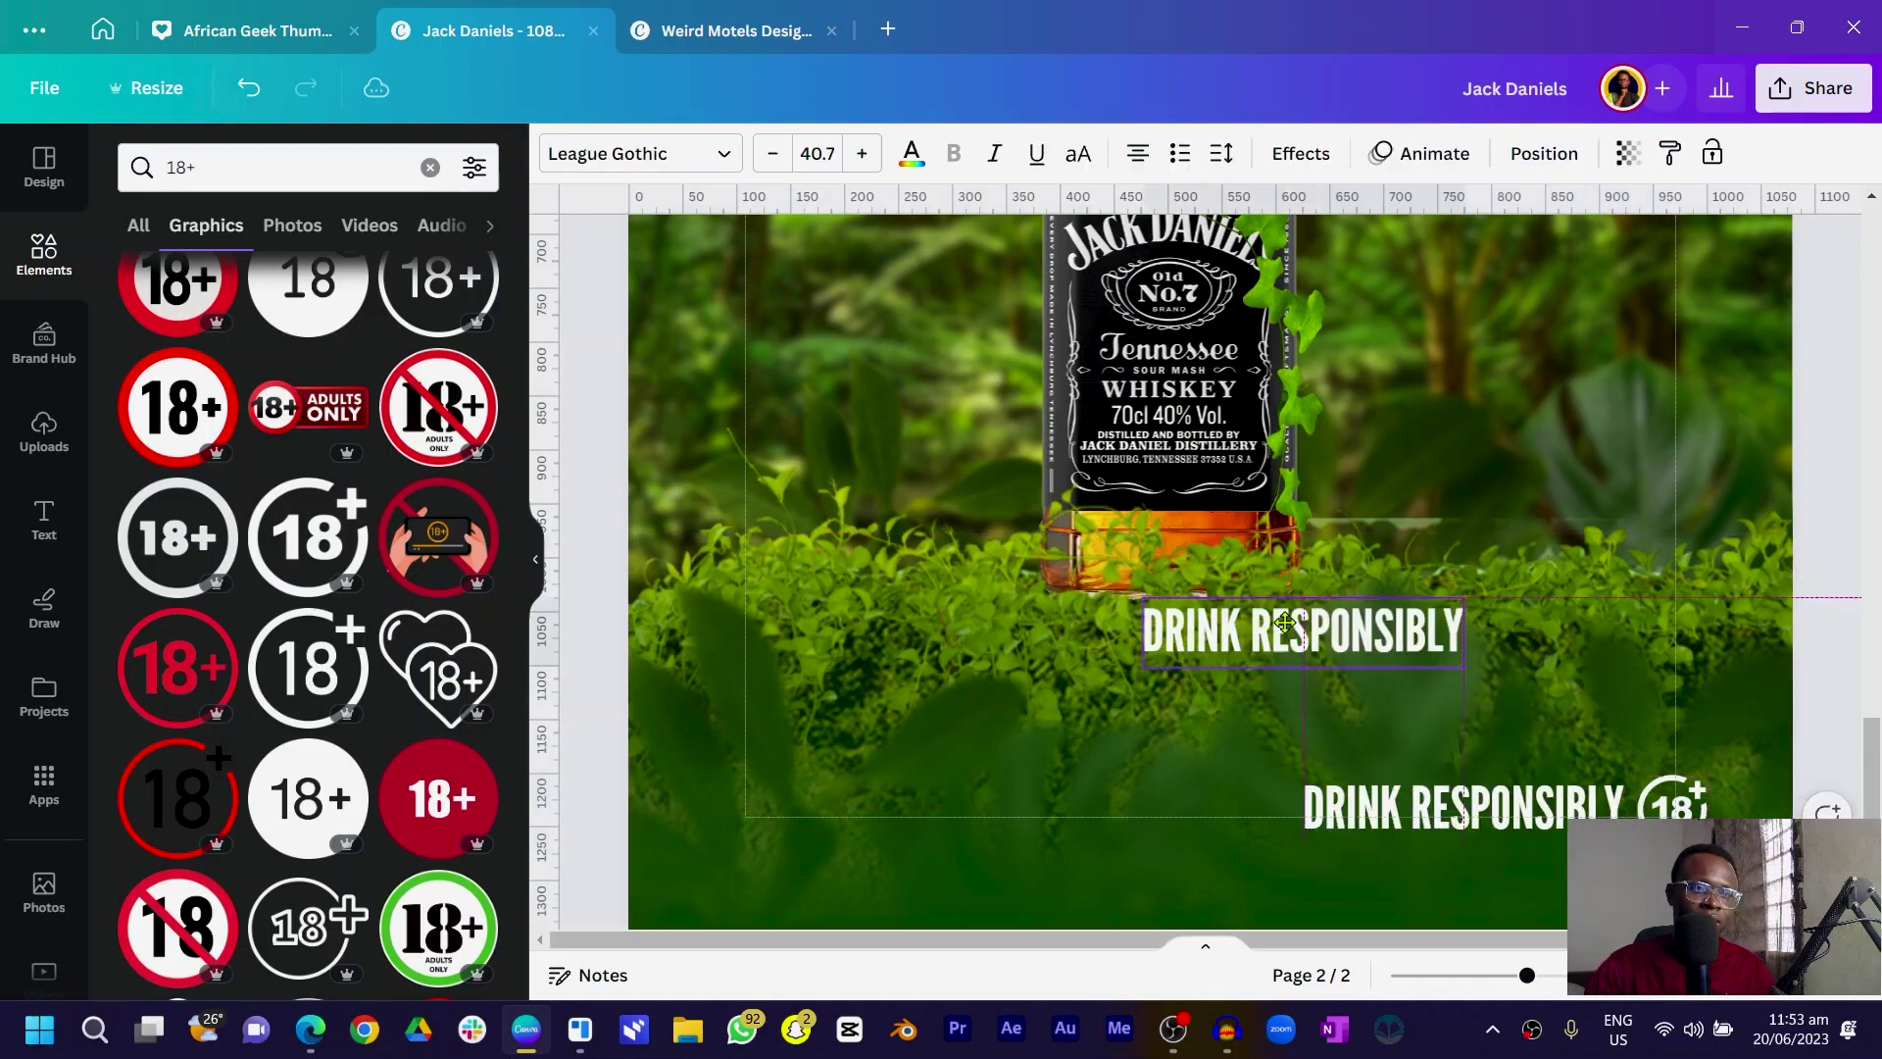
pyautogui.doubleClick(1155, 303)
pyautogui.write('The T')
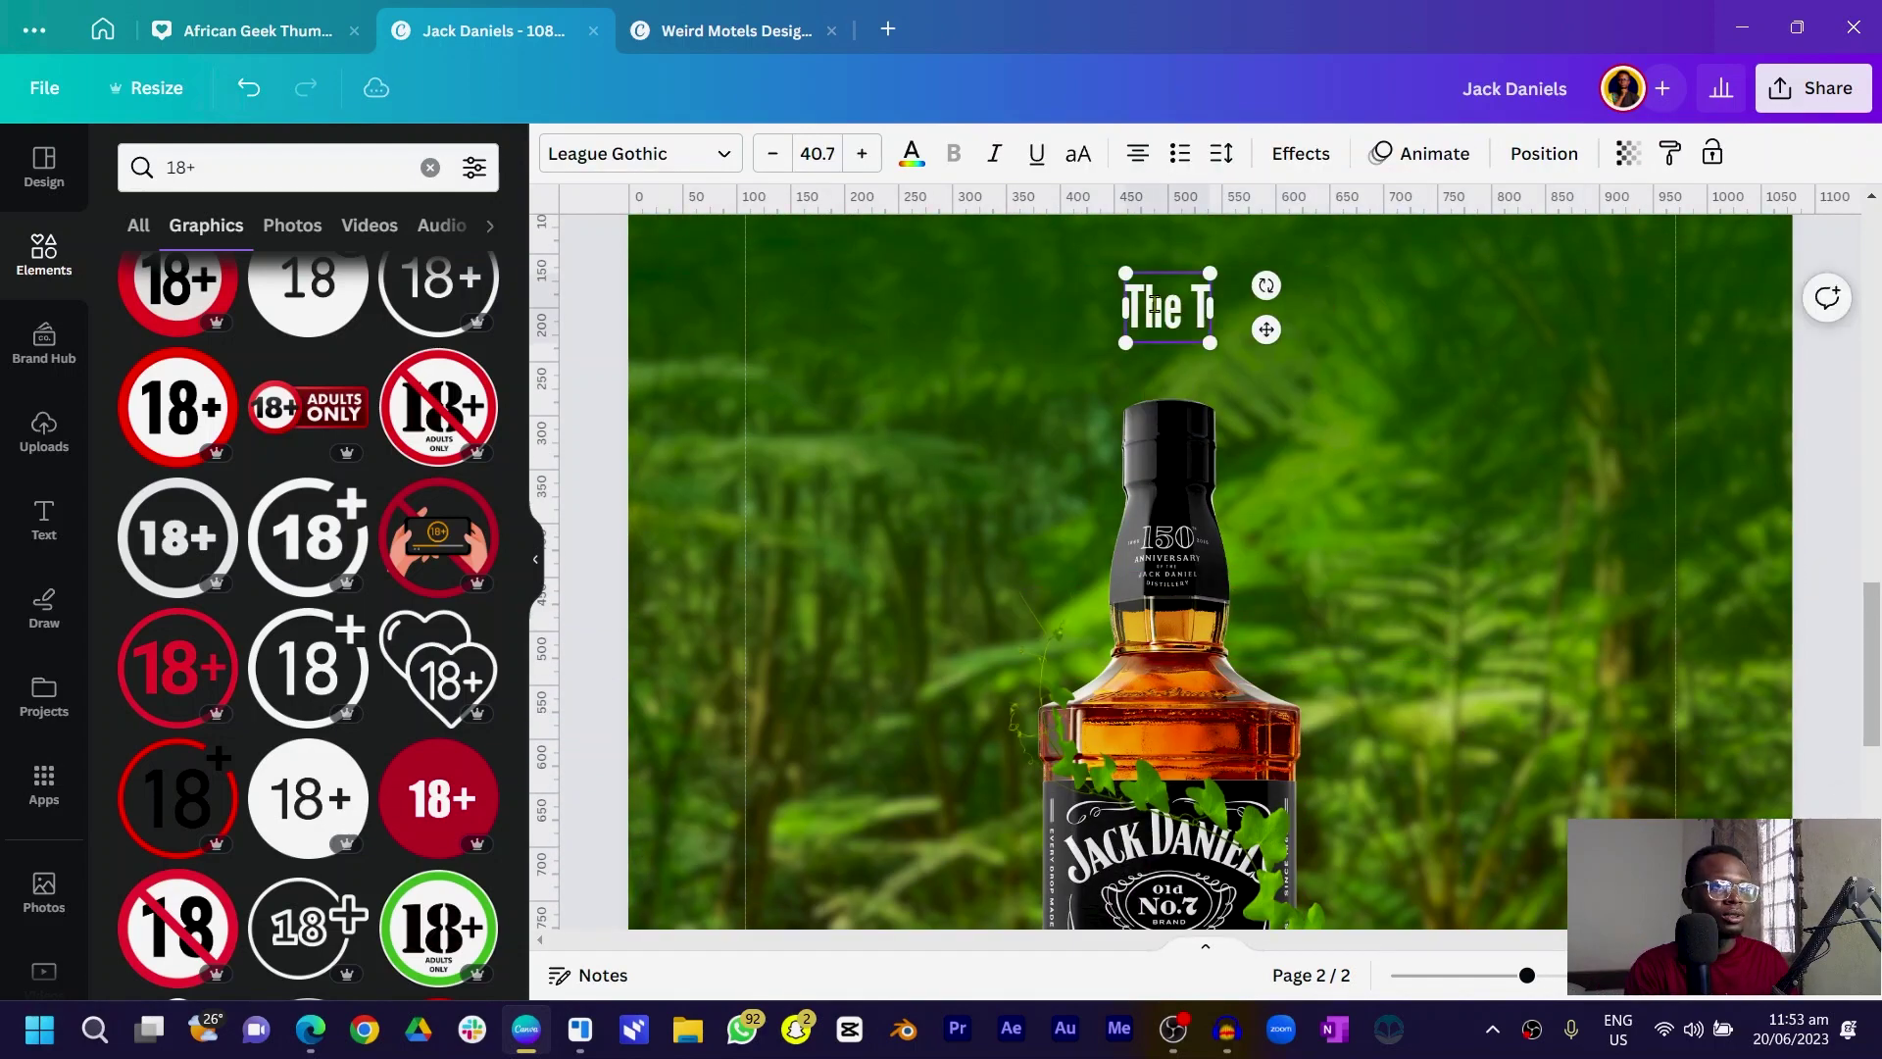
pyautogui.press('BackSpace')
pyautogui.write('Refreshing Taste Of Nature')
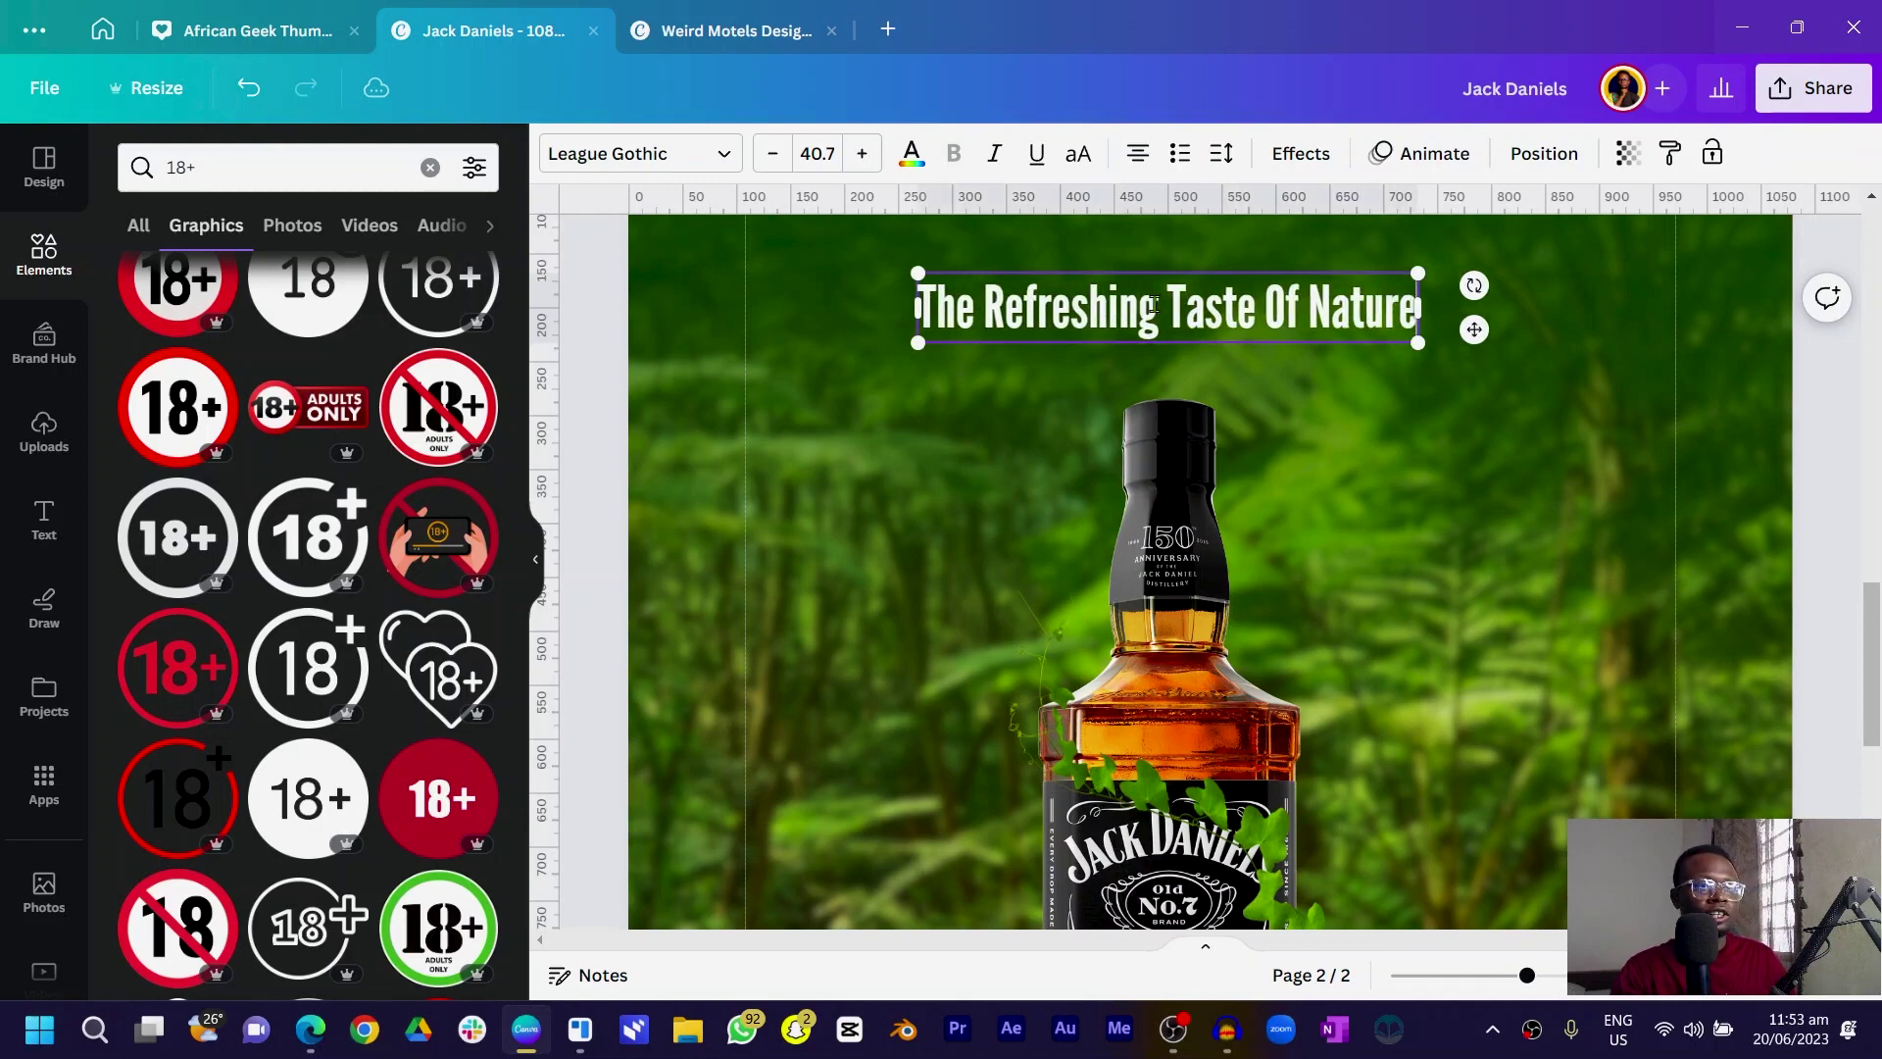
# - Try the Le Jour Serif font on the whole headline above the bottle
pyautogui.hotkey('ctrl', 'a')
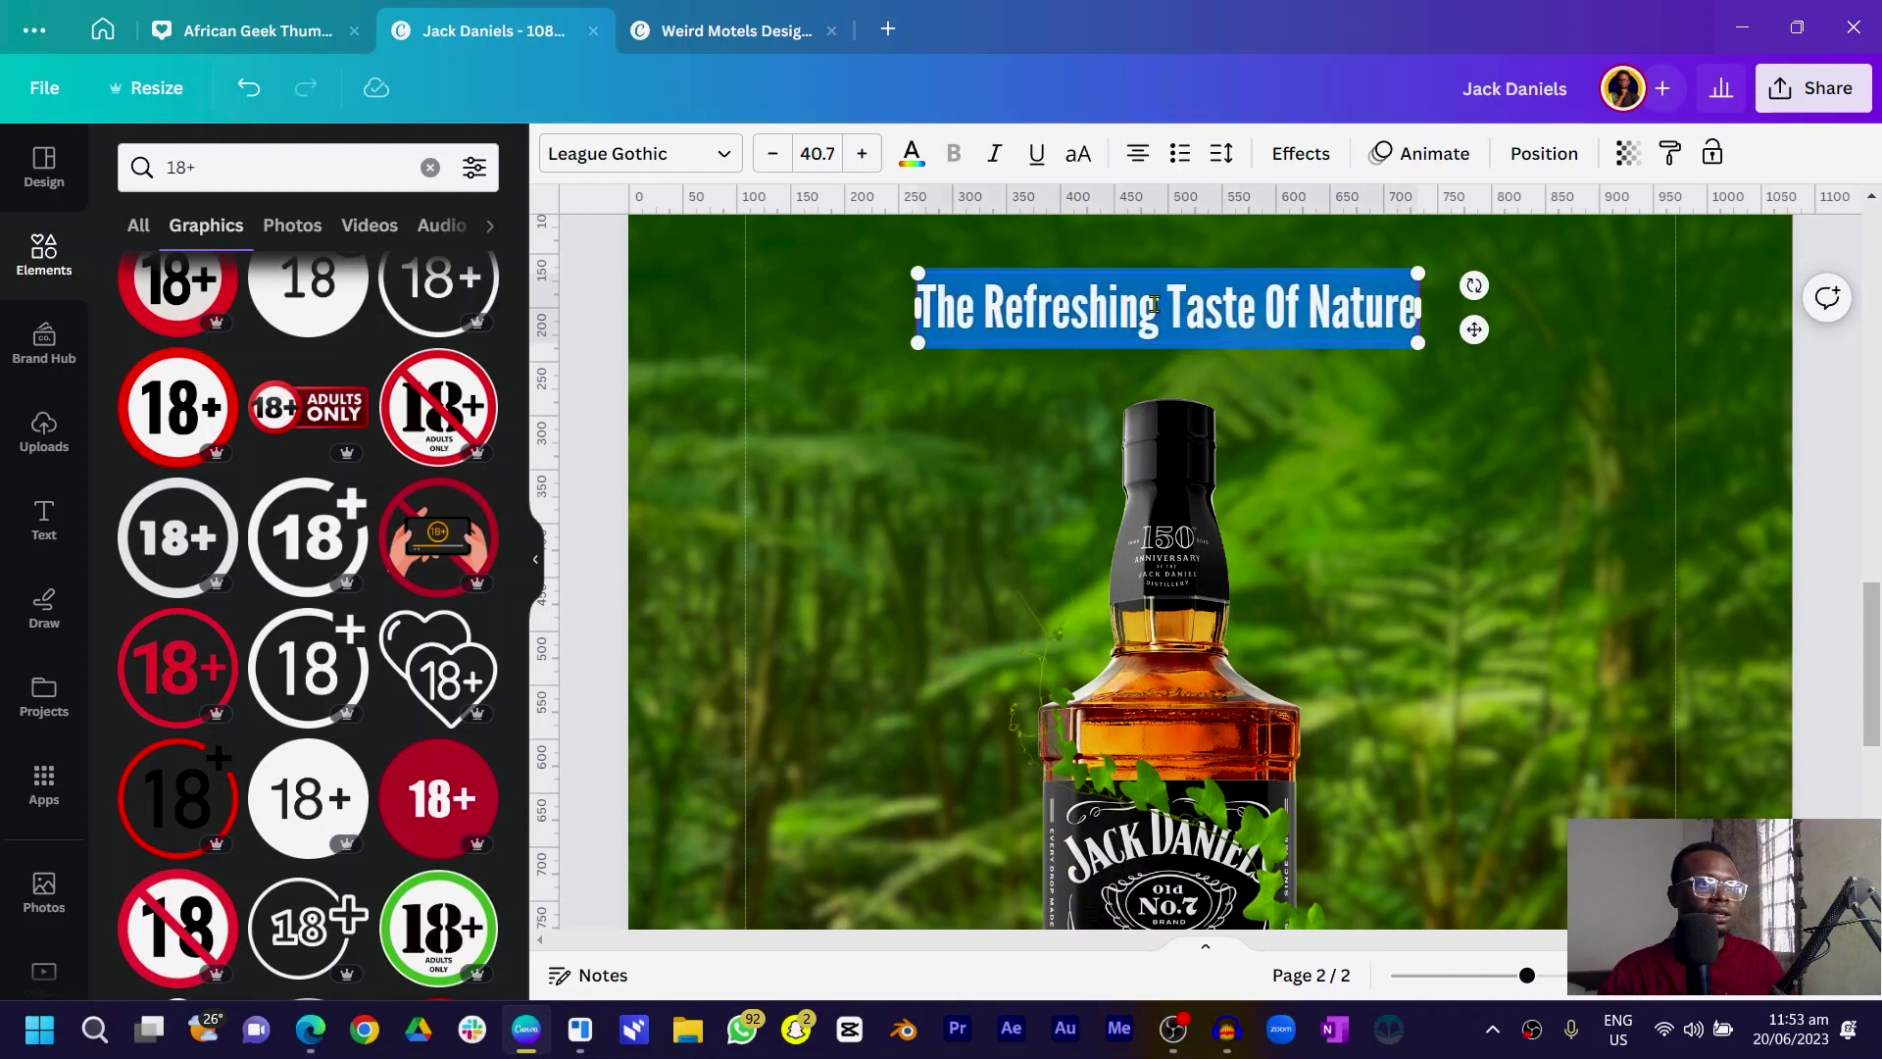
pyautogui.click(638, 154)
pyautogui.scroll(-2, 1046, 683)
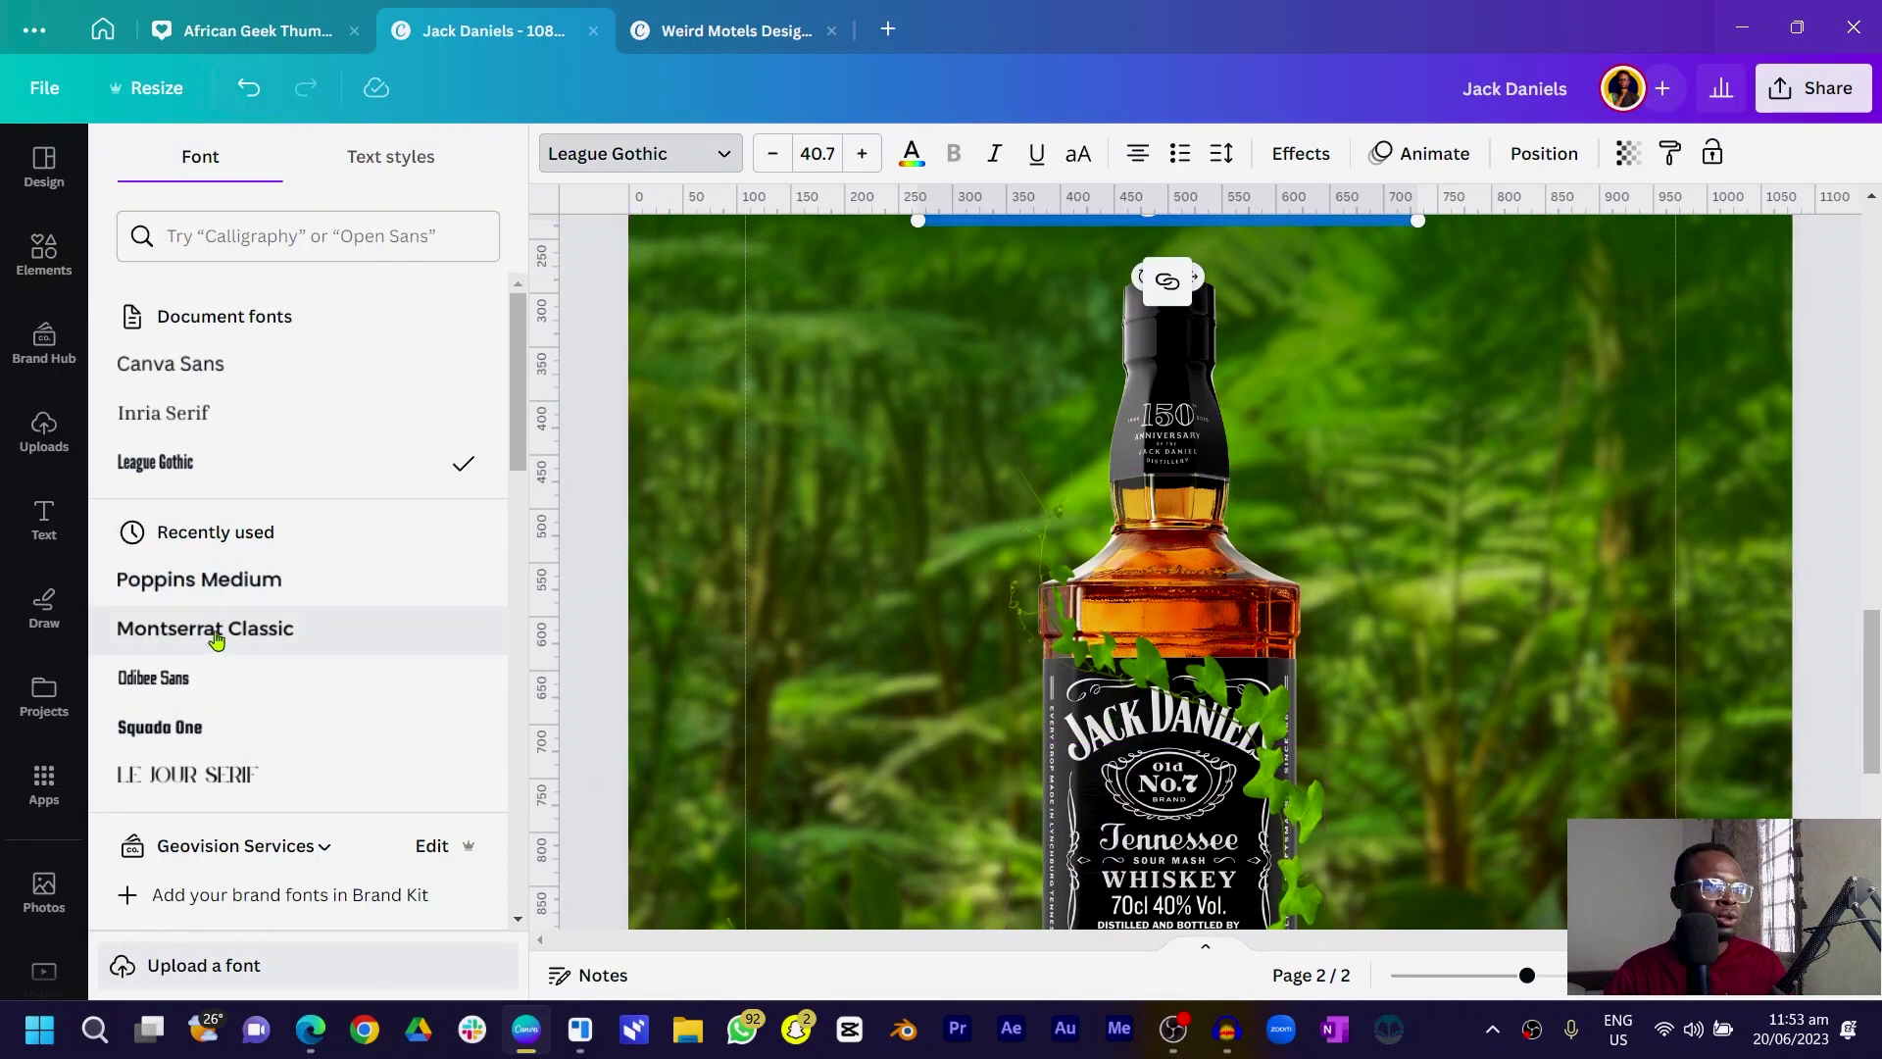
pyautogui.scroll(-3, 210, 627)
pyautogui.click(208, 537)
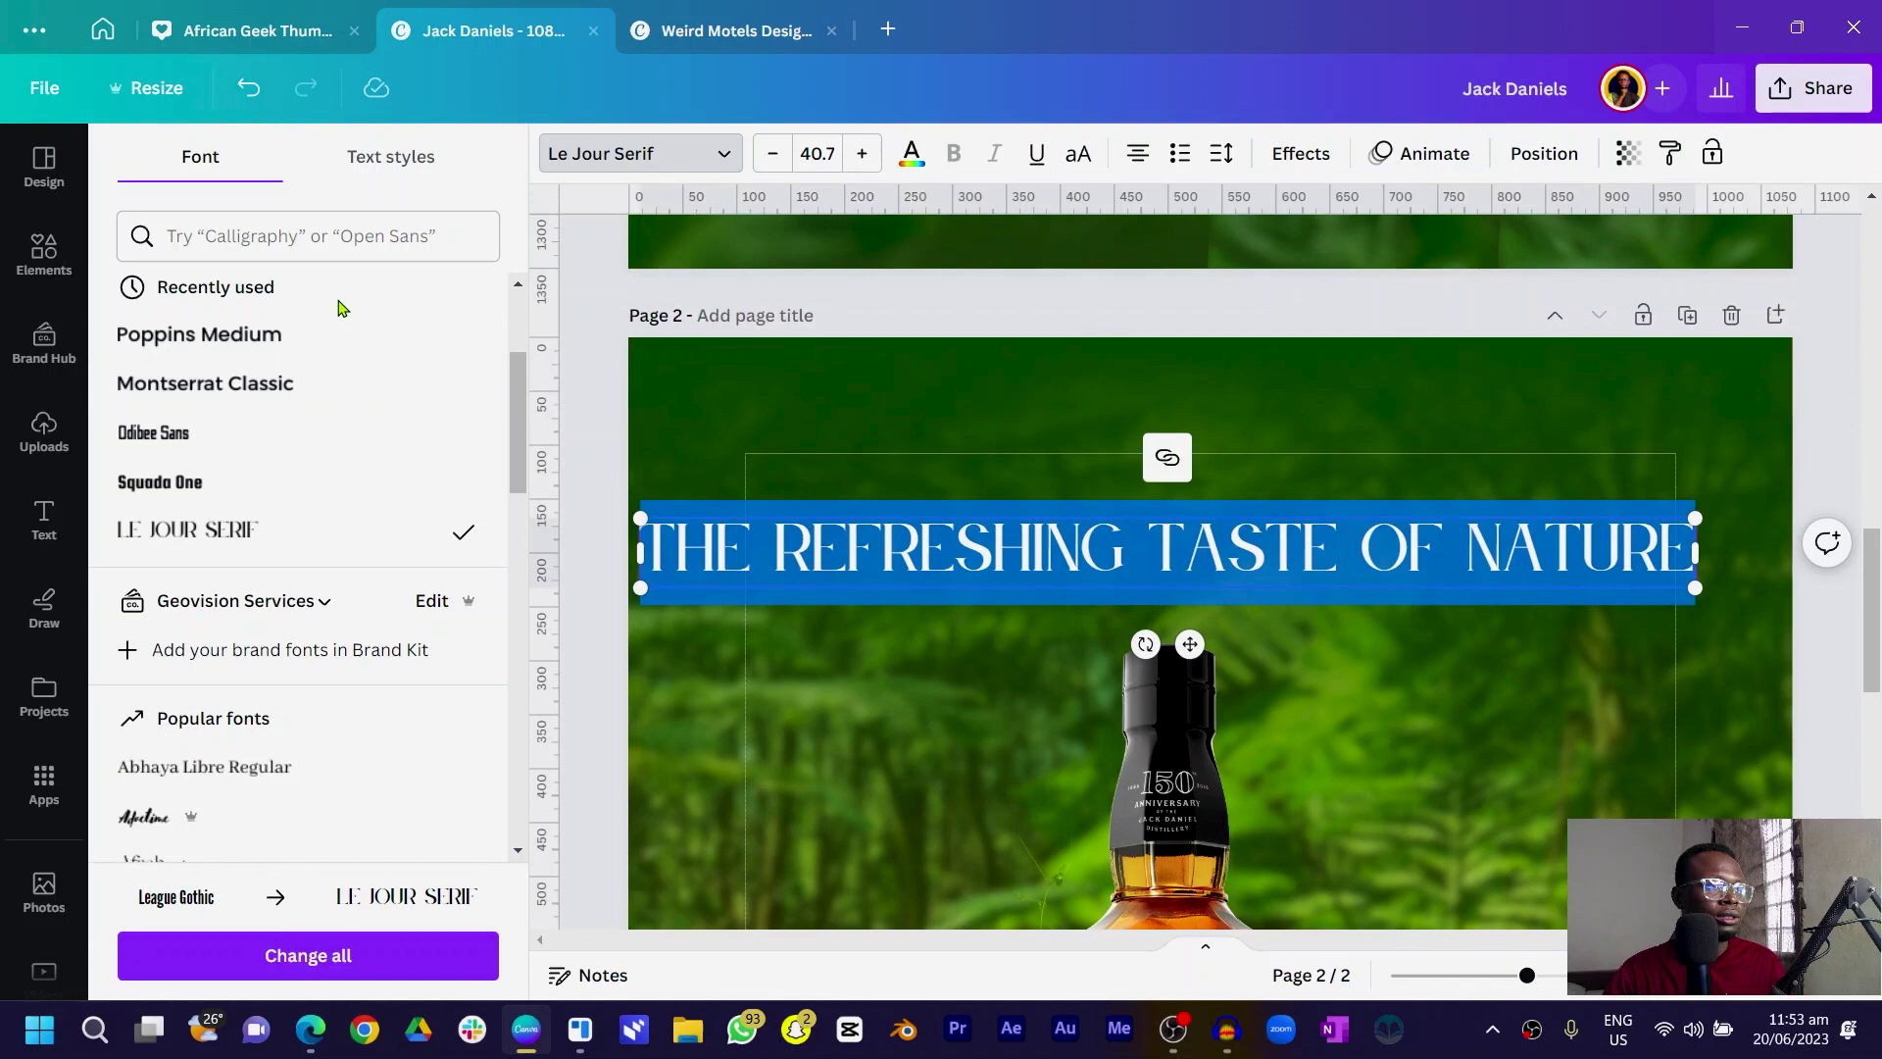
# - Search the fonts for serif and apply DM Serif Display to the headline
pyautogui.click(328, 245)
pyautogui.write('serif')
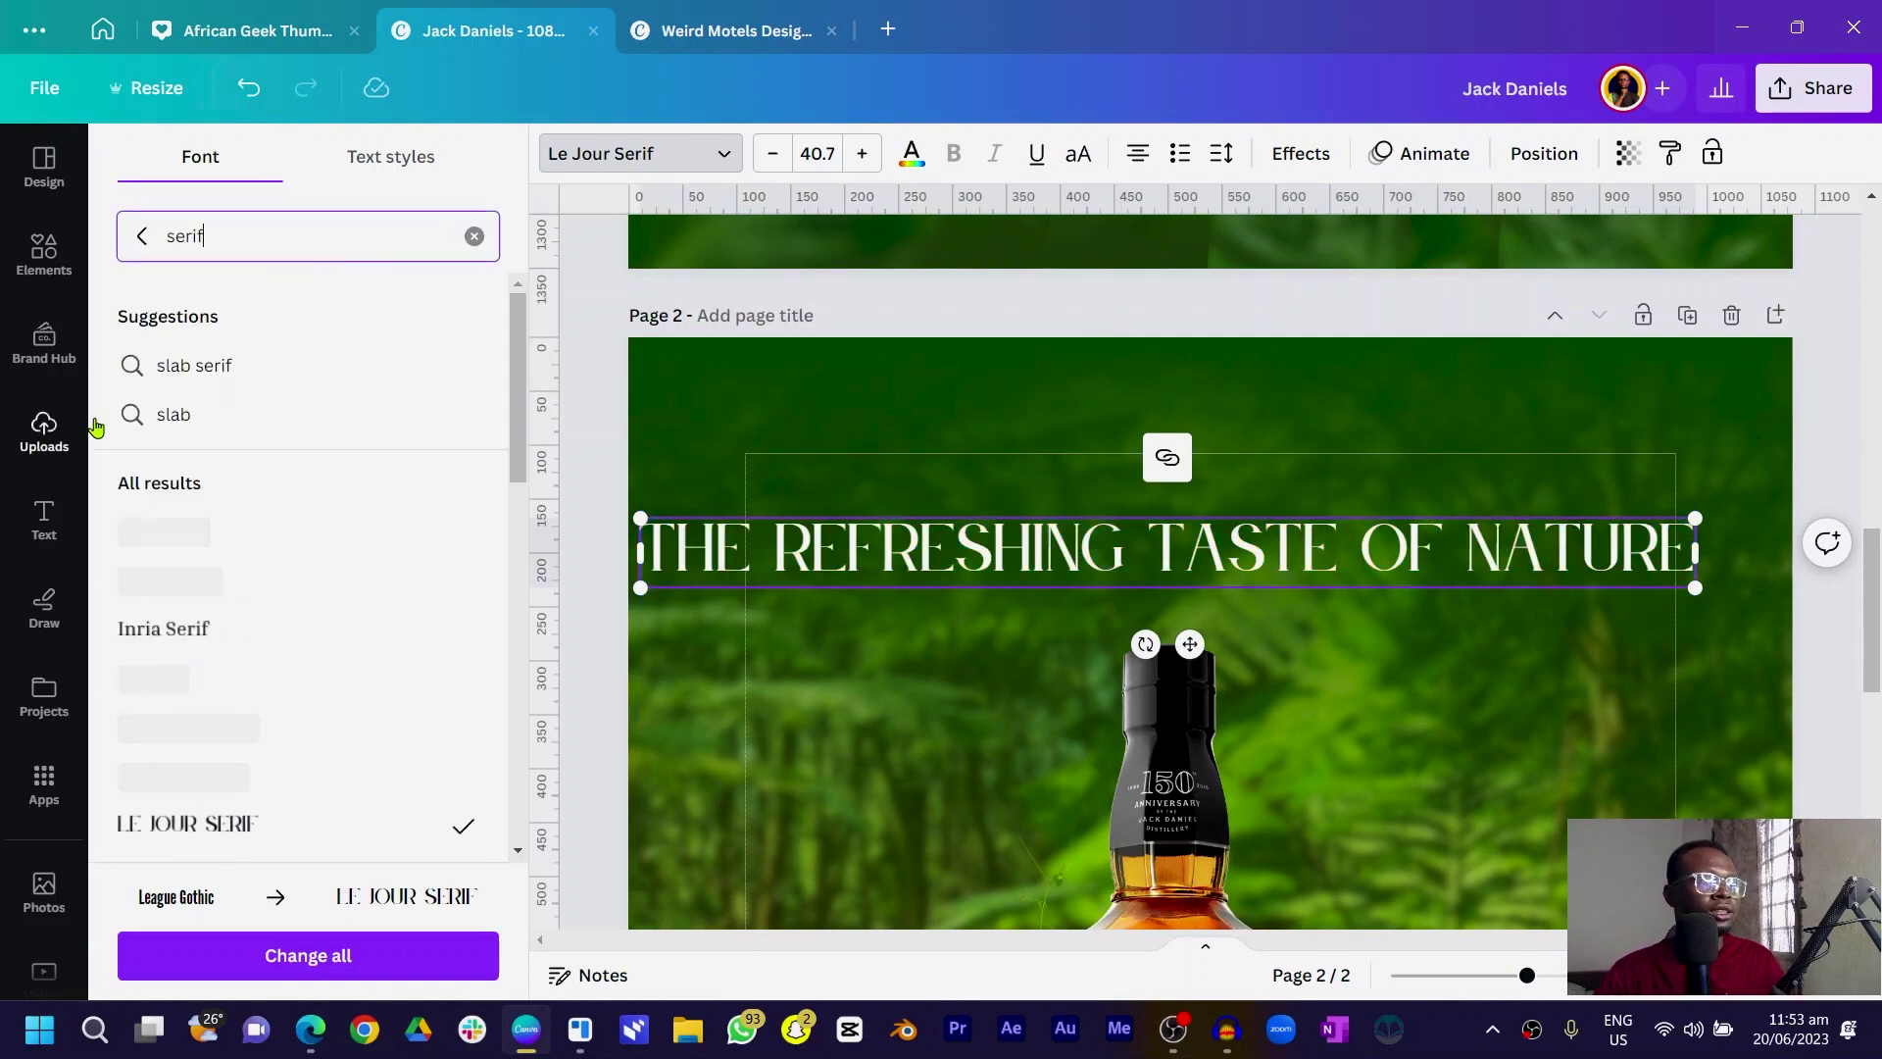
pyautogui.scroll(-3, 294, 509)
pyautogui.click(261, 495)
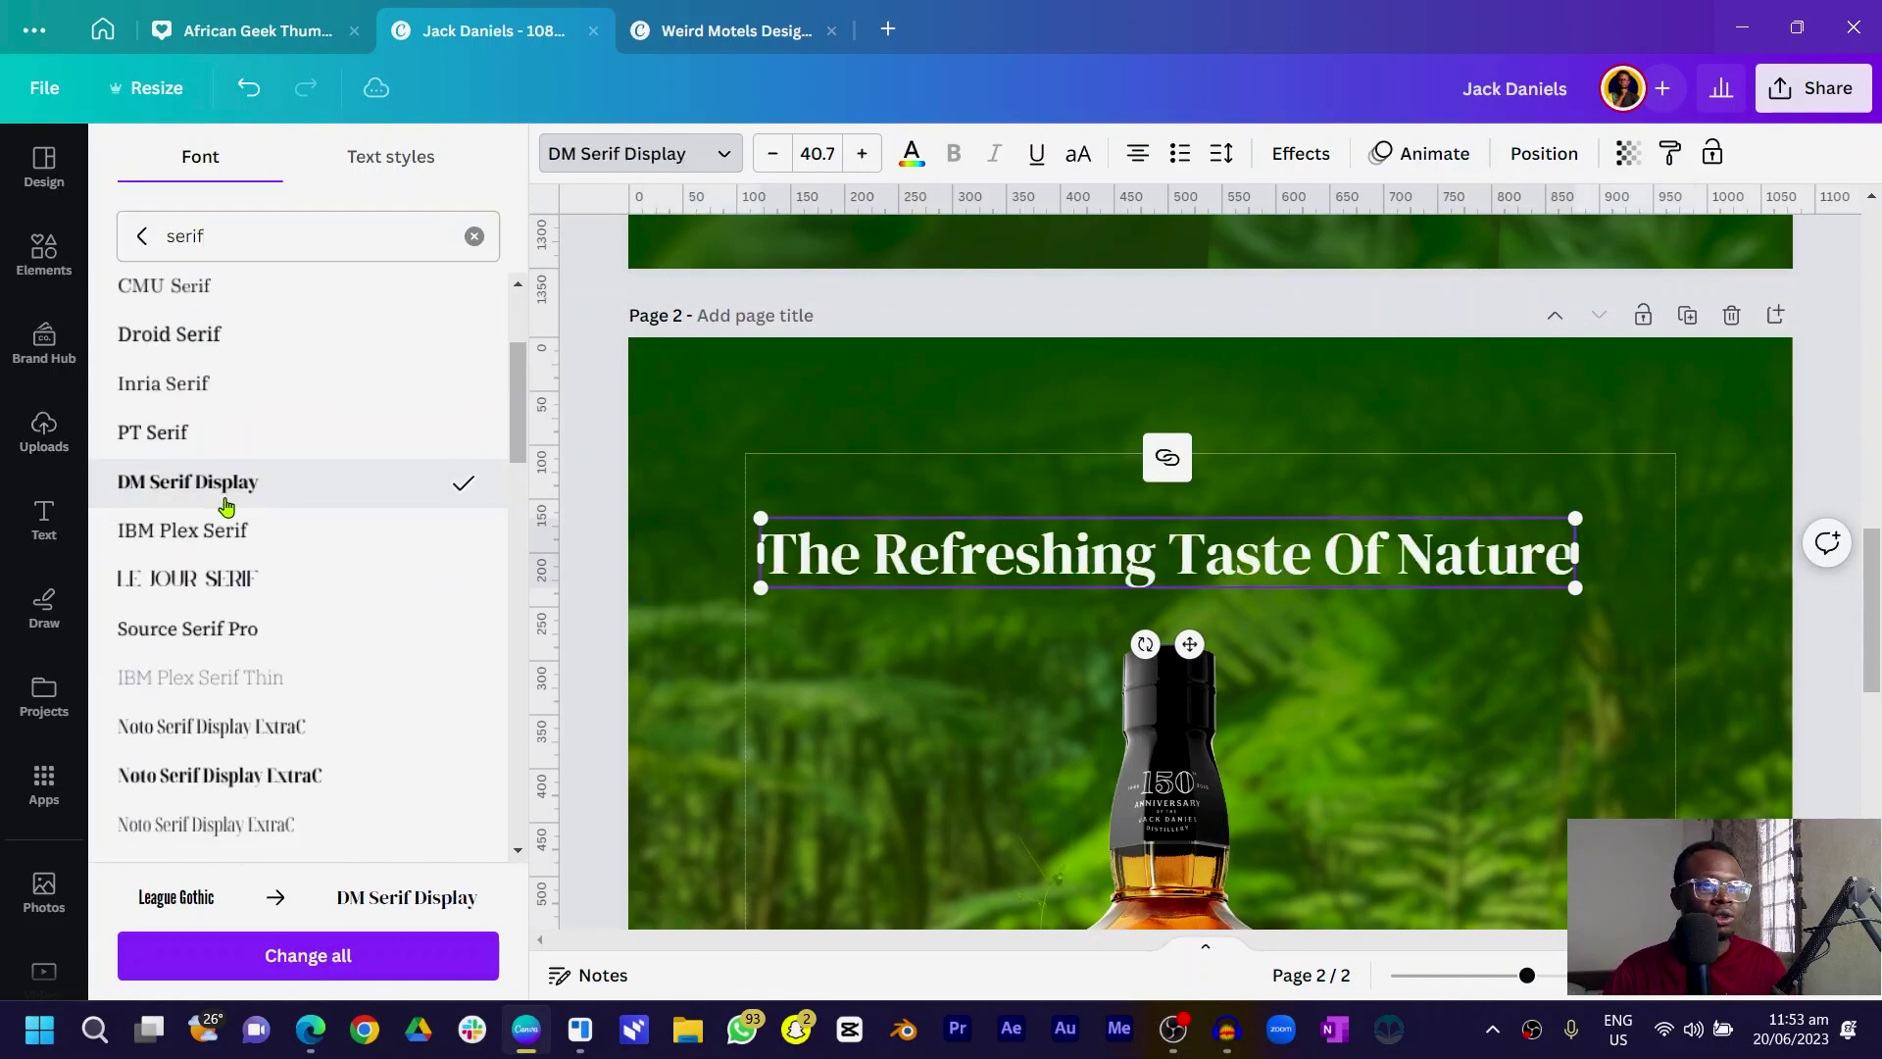
# - Narrow the headline's text box to about 480 px so it wraps onto two lines, and move it above the bottle
pyautogui.click(866, 663)
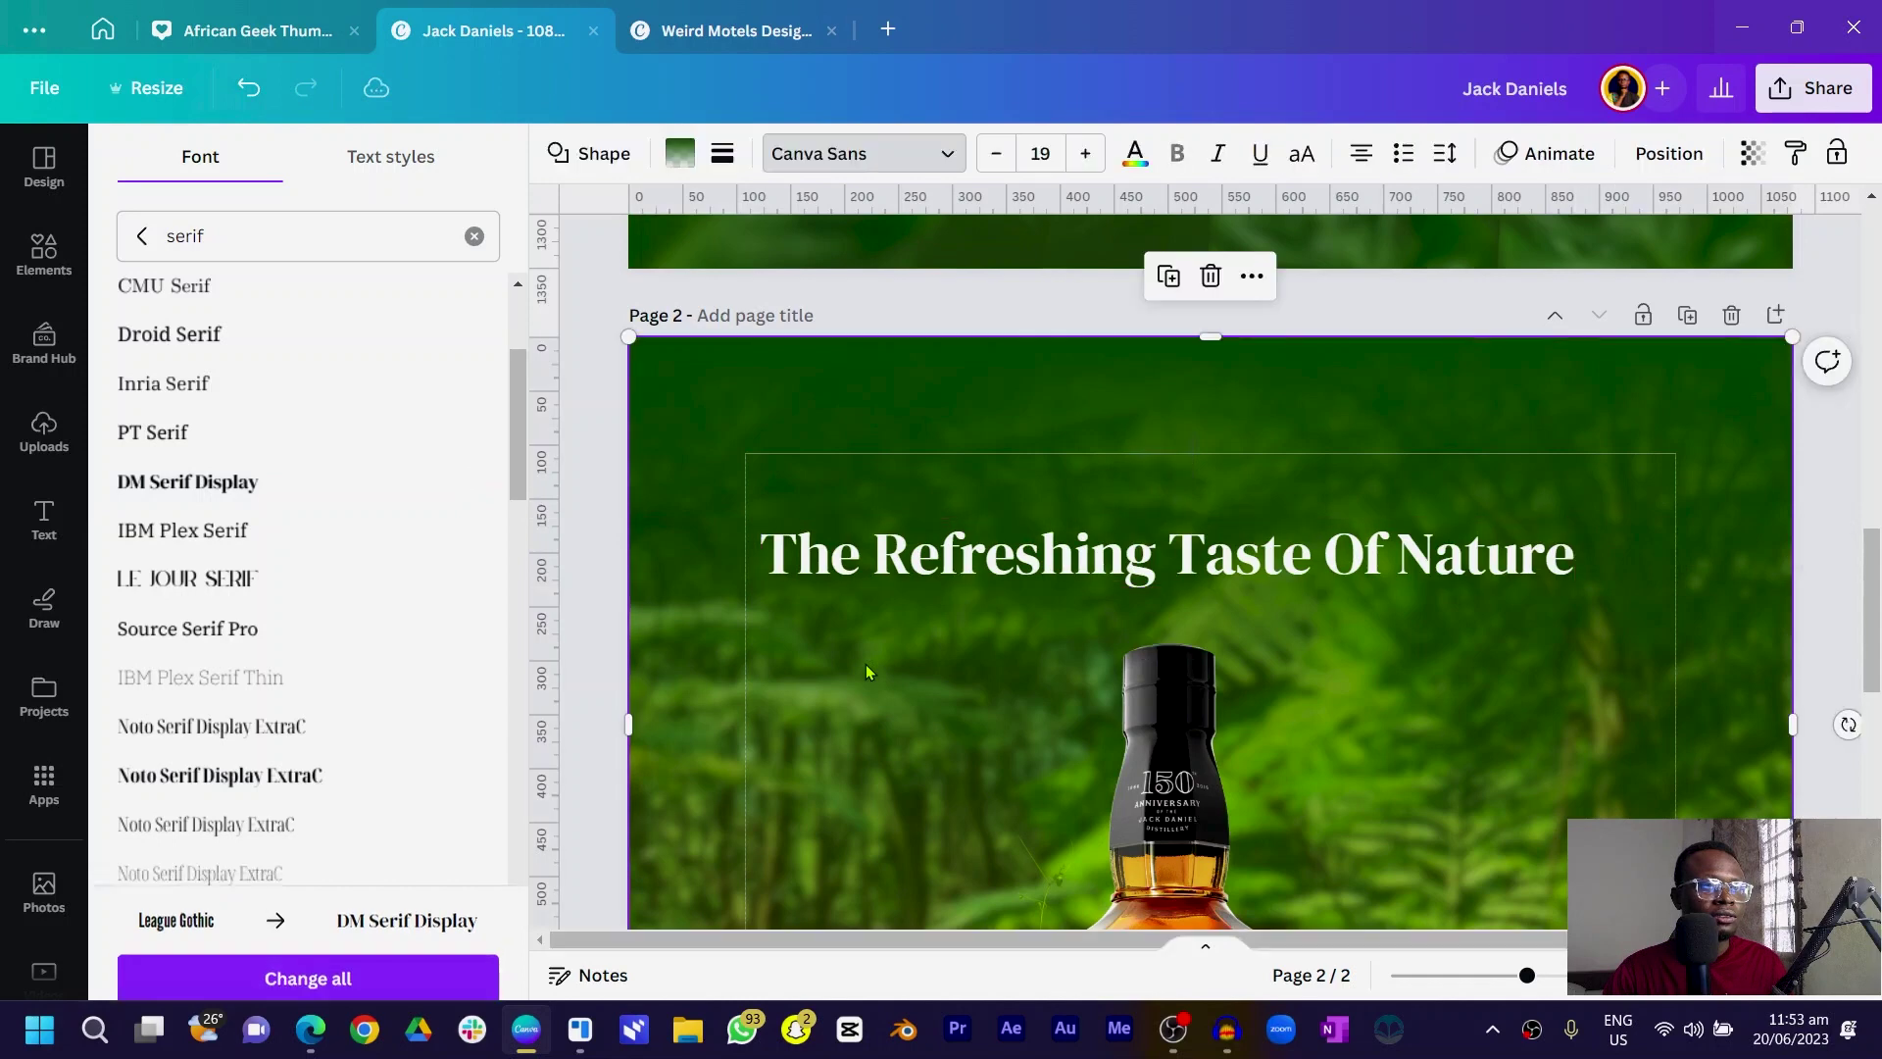
pyautogui.click(947, 583)
pyautogui.moveTo(1577, 549); pyautogui.dragTo(1279, 551)
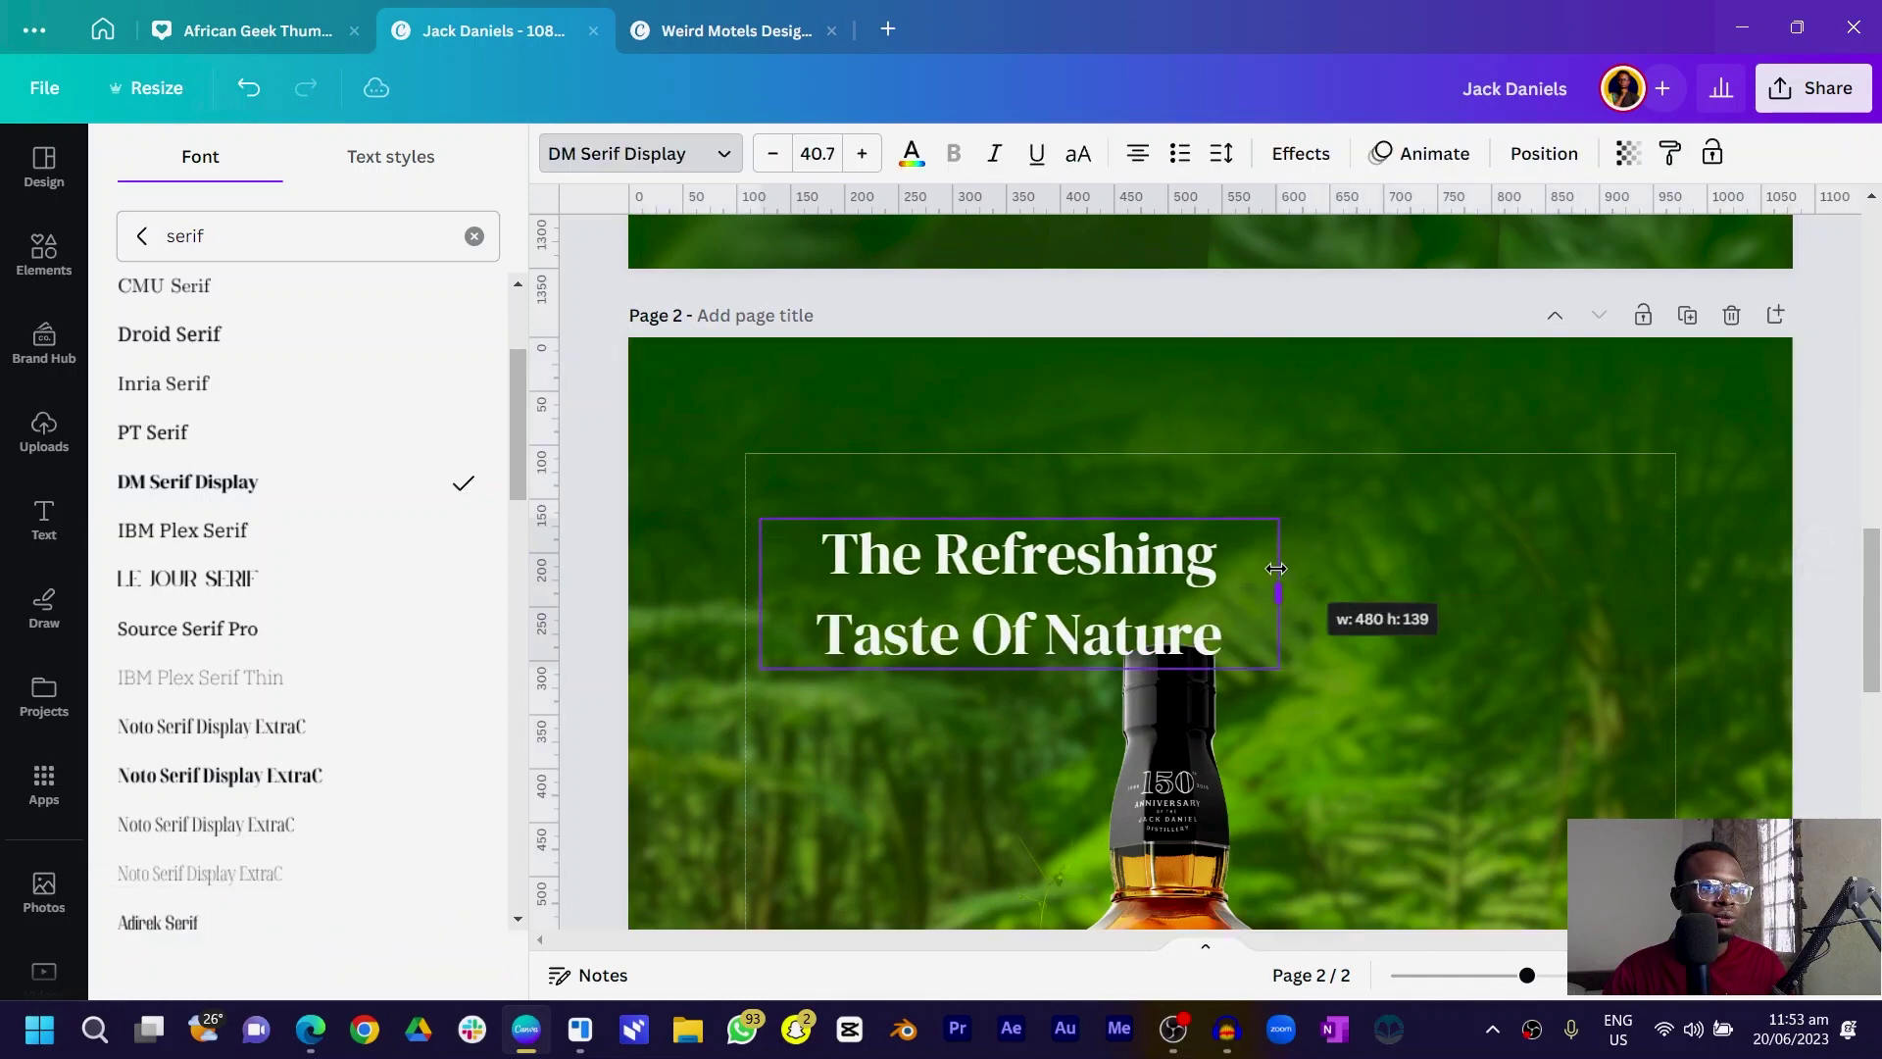
pyautogui.moveTo(1066, 578); pyautogui.dragTo(1220, 528)
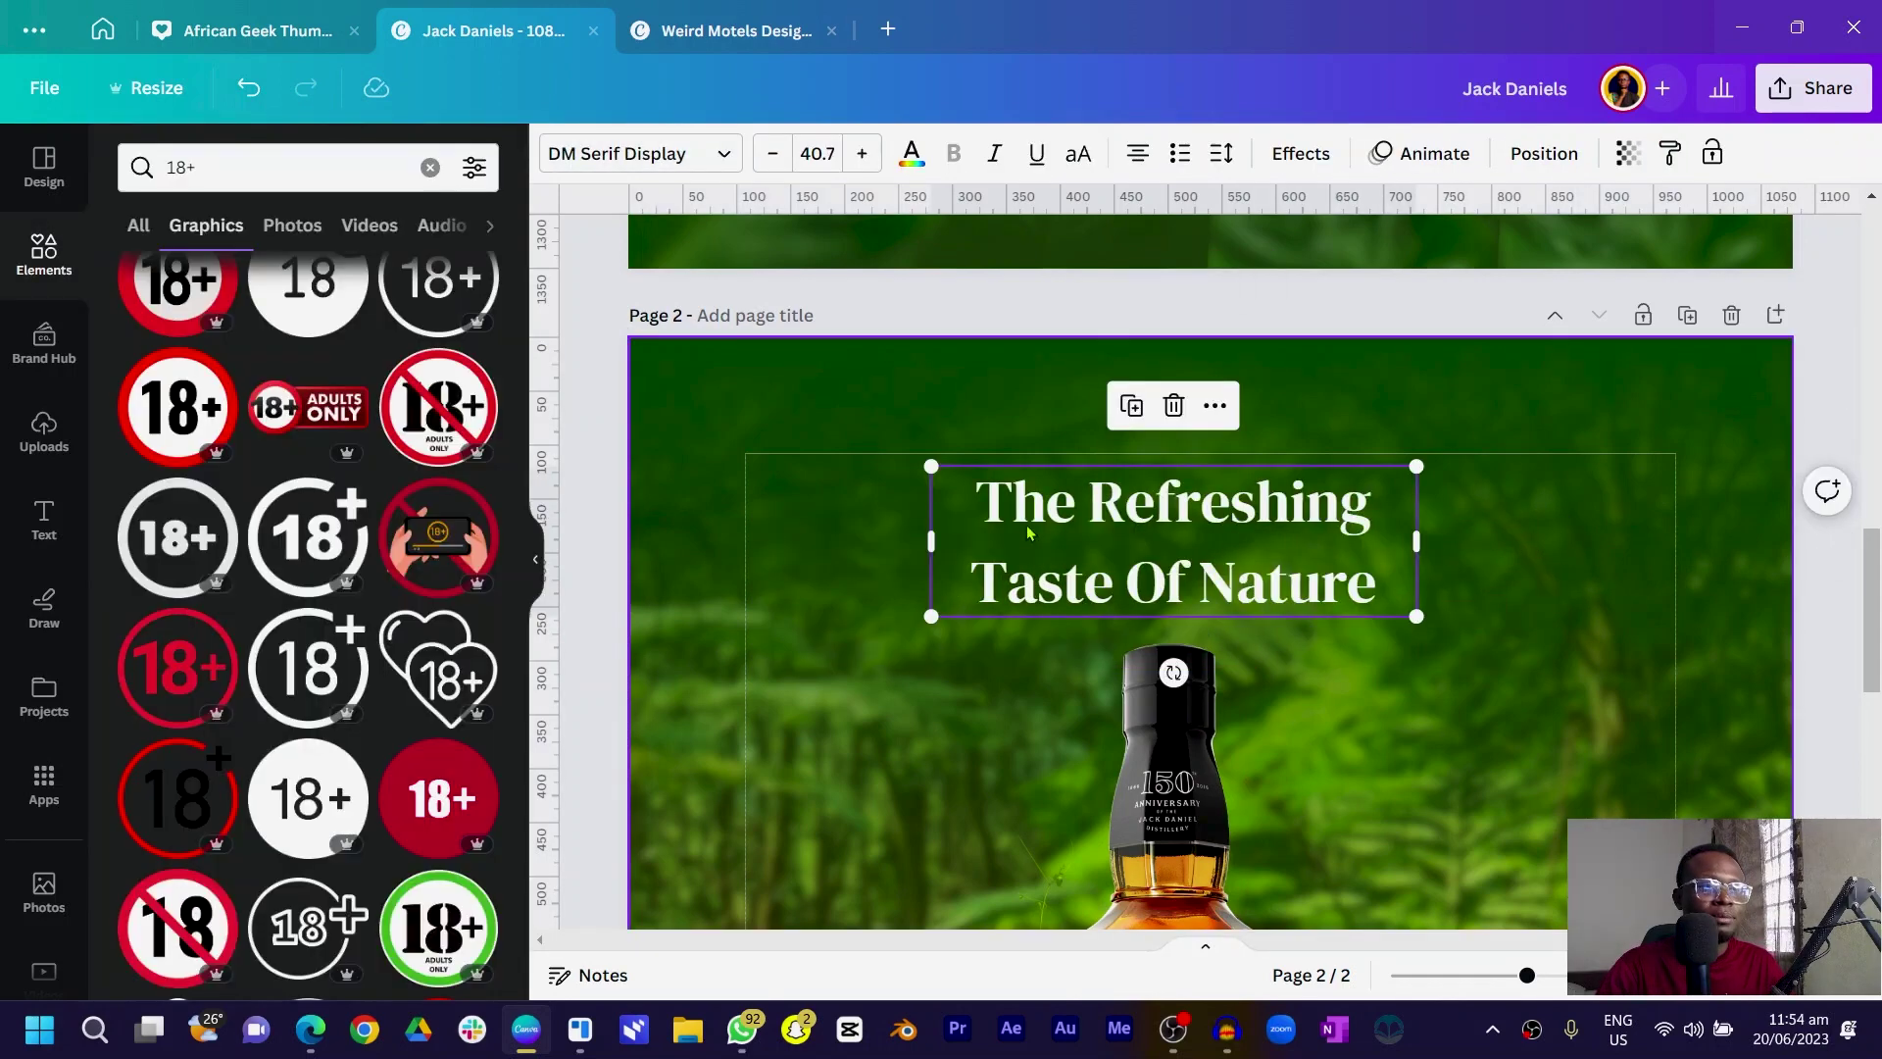
# - Tighten the headline's line spacing and shift the headline down slightly, centred over the bottle cap
pyautogui.click(1221, 155)
pyautogui.moveTo(1377, 340); pyautogui.dragTo(1302, 353)
pyautogui.click(690, 459)
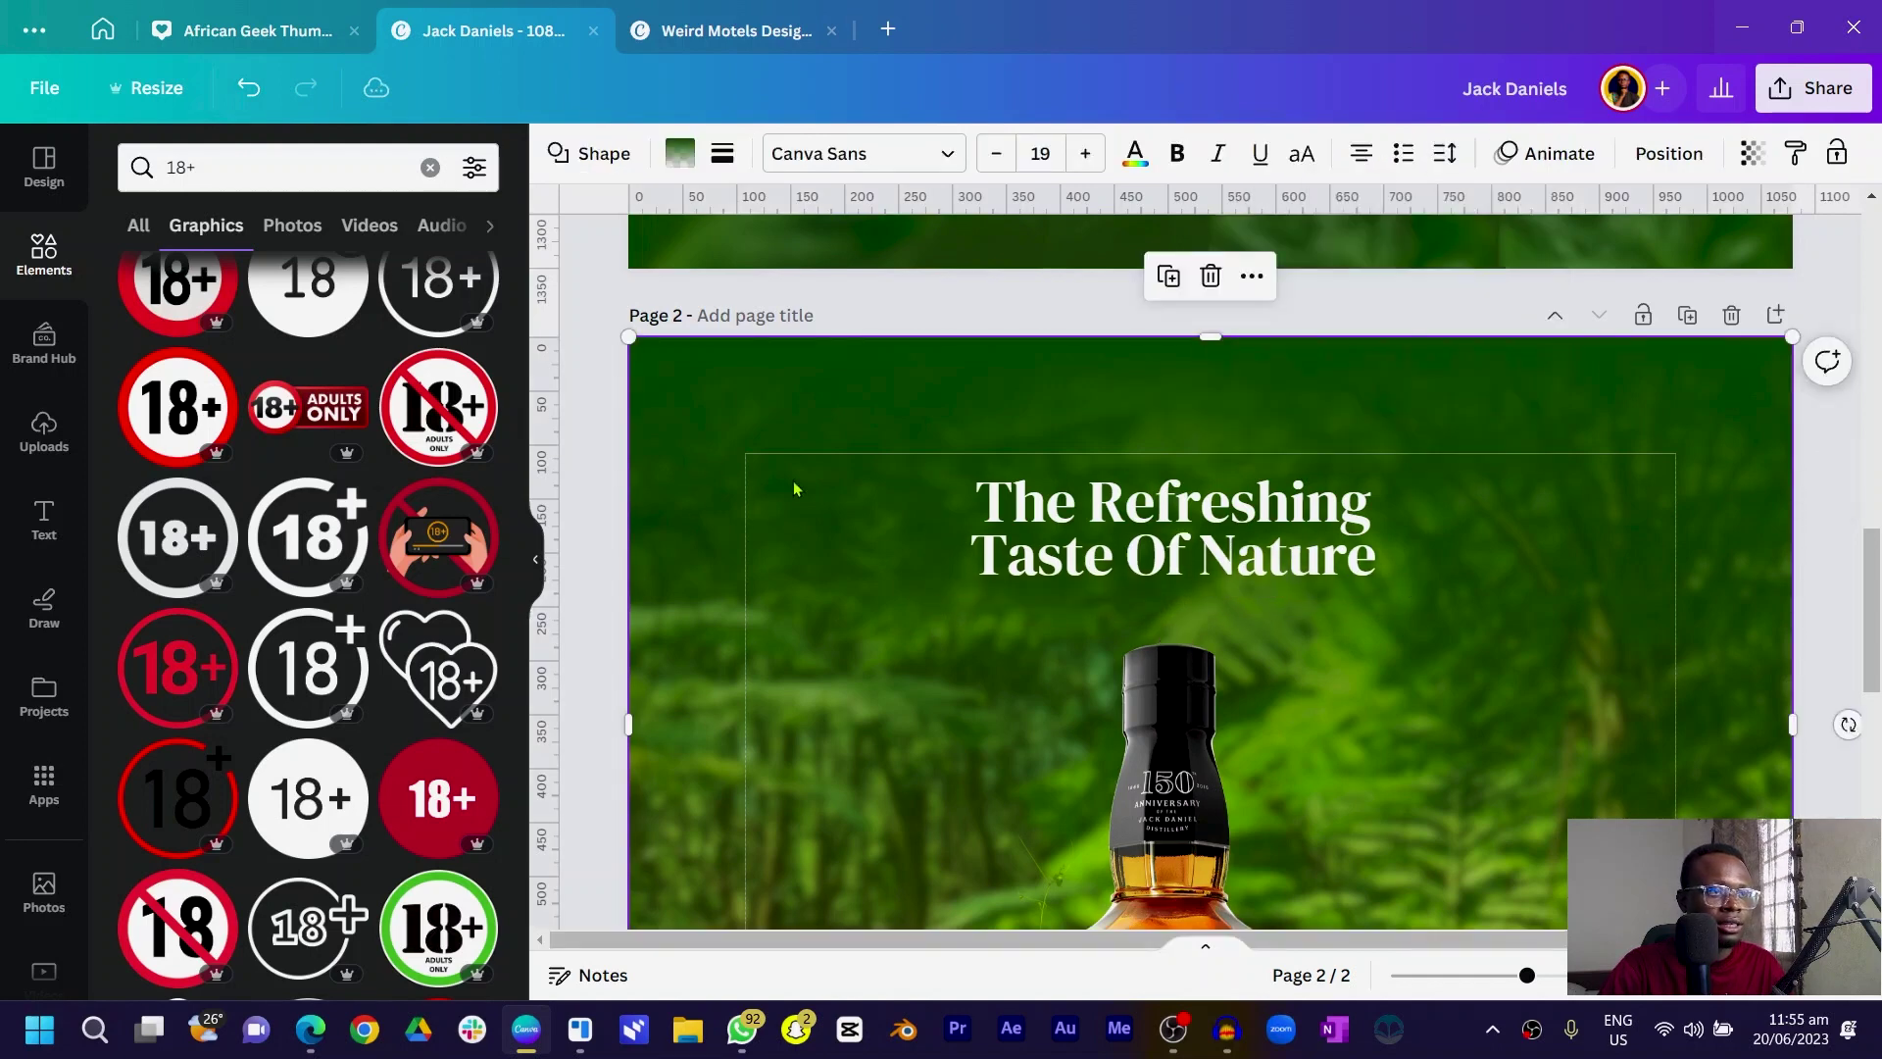
pyautogui.click(1093, 529)
pyautogui.keyDown('ctrl'); pyautogui.scroll(-5, 1343, 627); pyautogui.keyUp('ctrl')
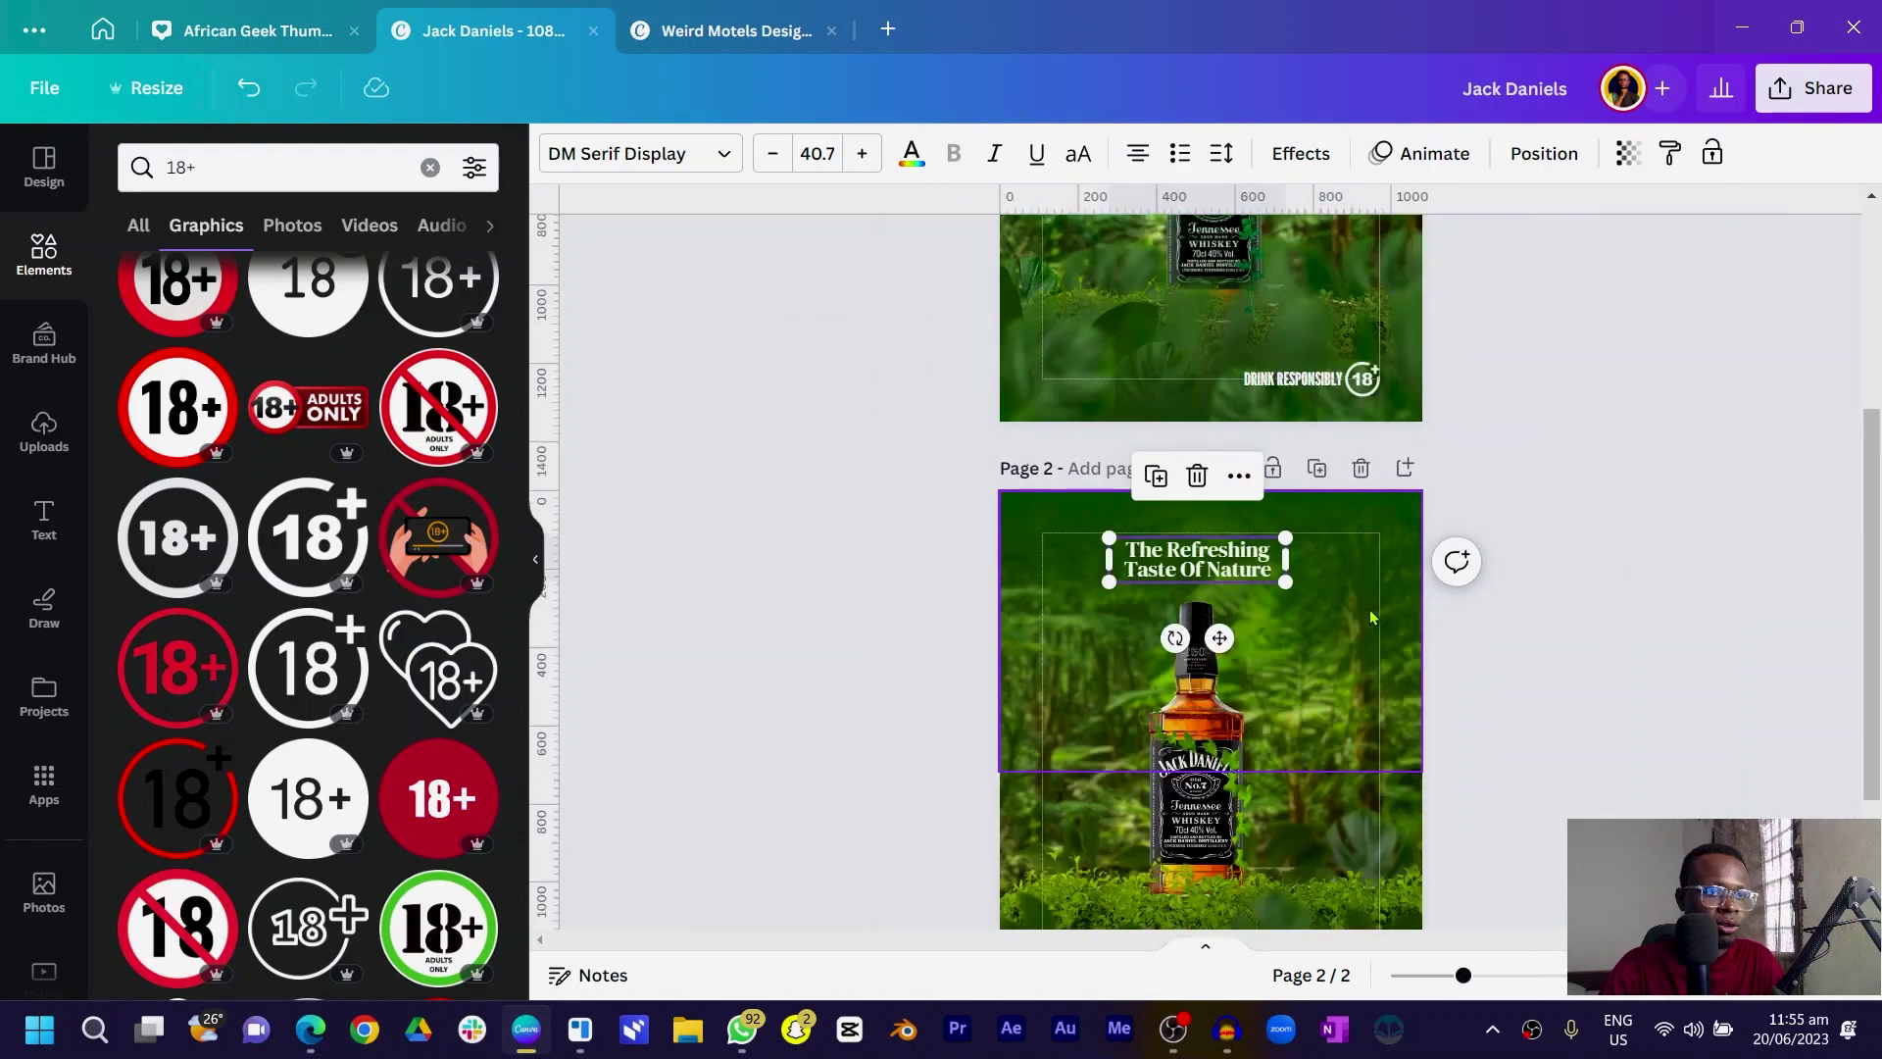
pyautogui.moveTo(1164, 551)
pyautogui.mouseDown()
pyautogui.moveTo(1182, 558)
pyautogui.moveTo(1153, 586)
pyautogui.mouseUp()
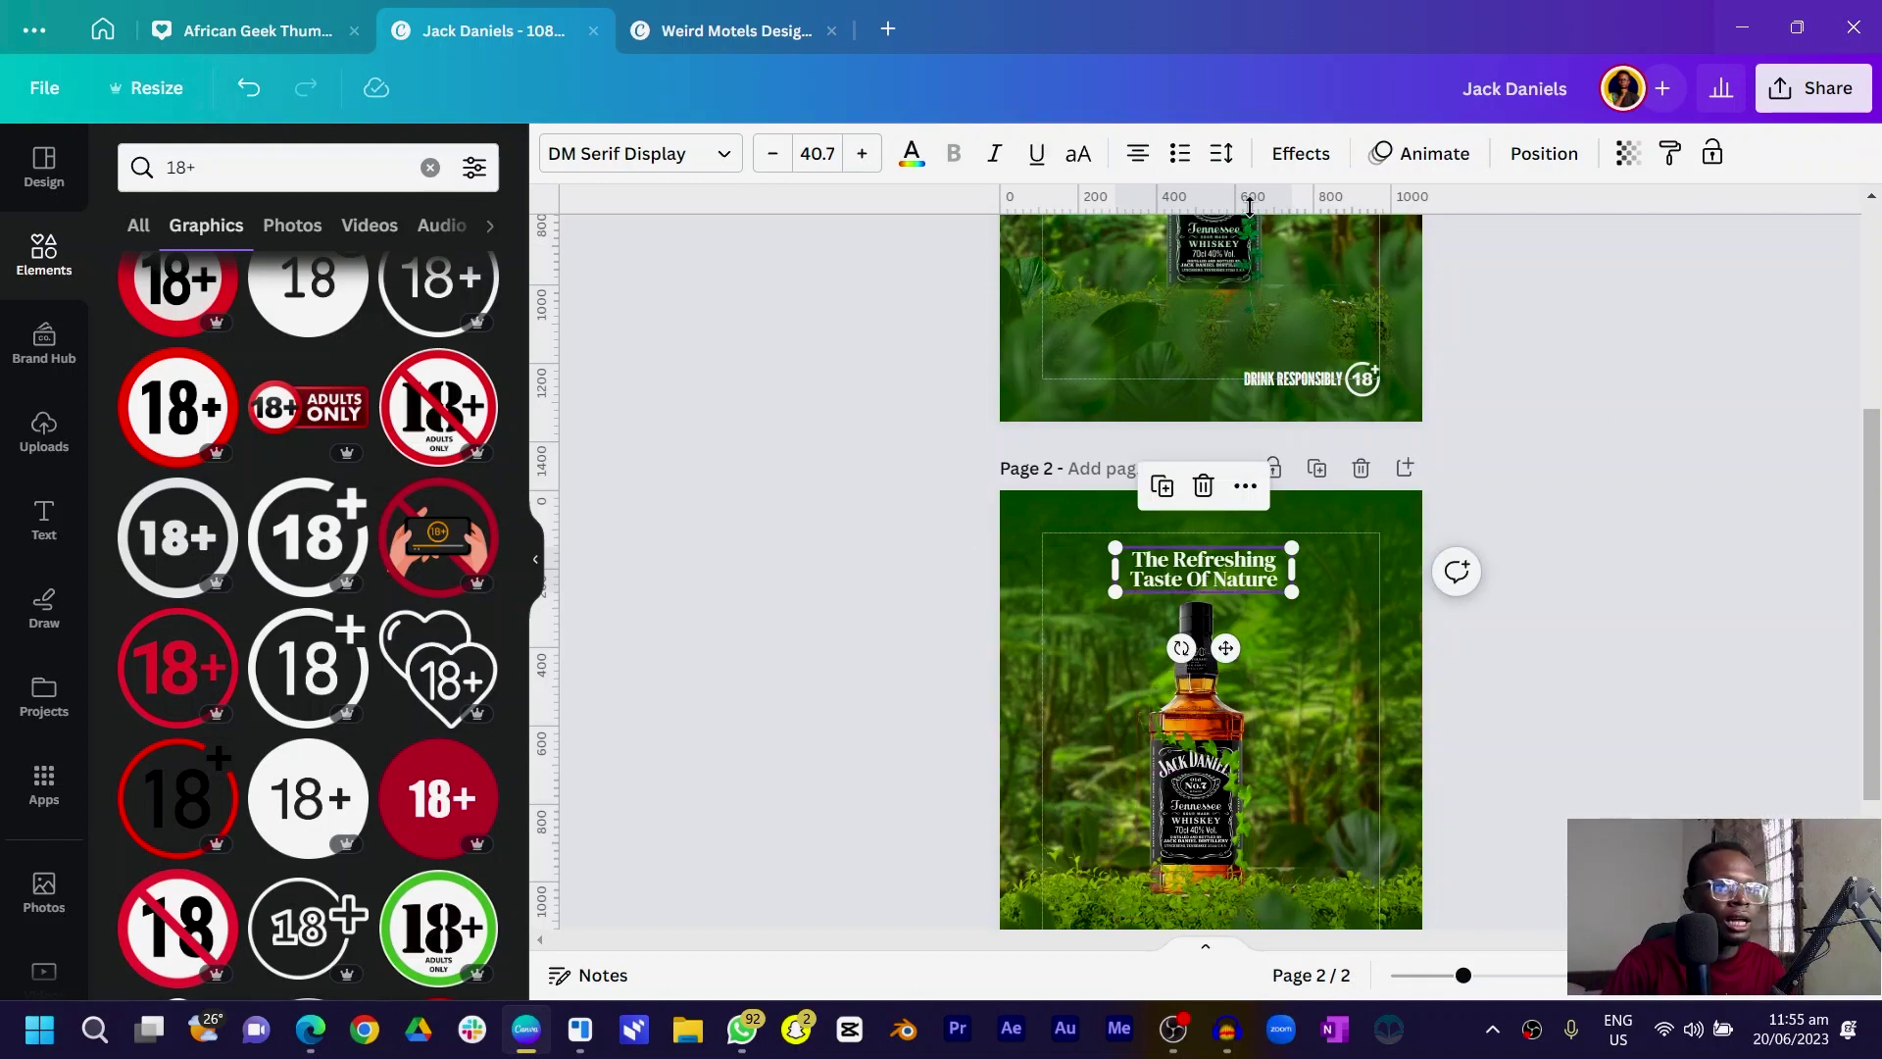
# - Apply the Shadow text effect to the headline in the palette's dark green-grey colour
pyautogui.click(1296, 154)
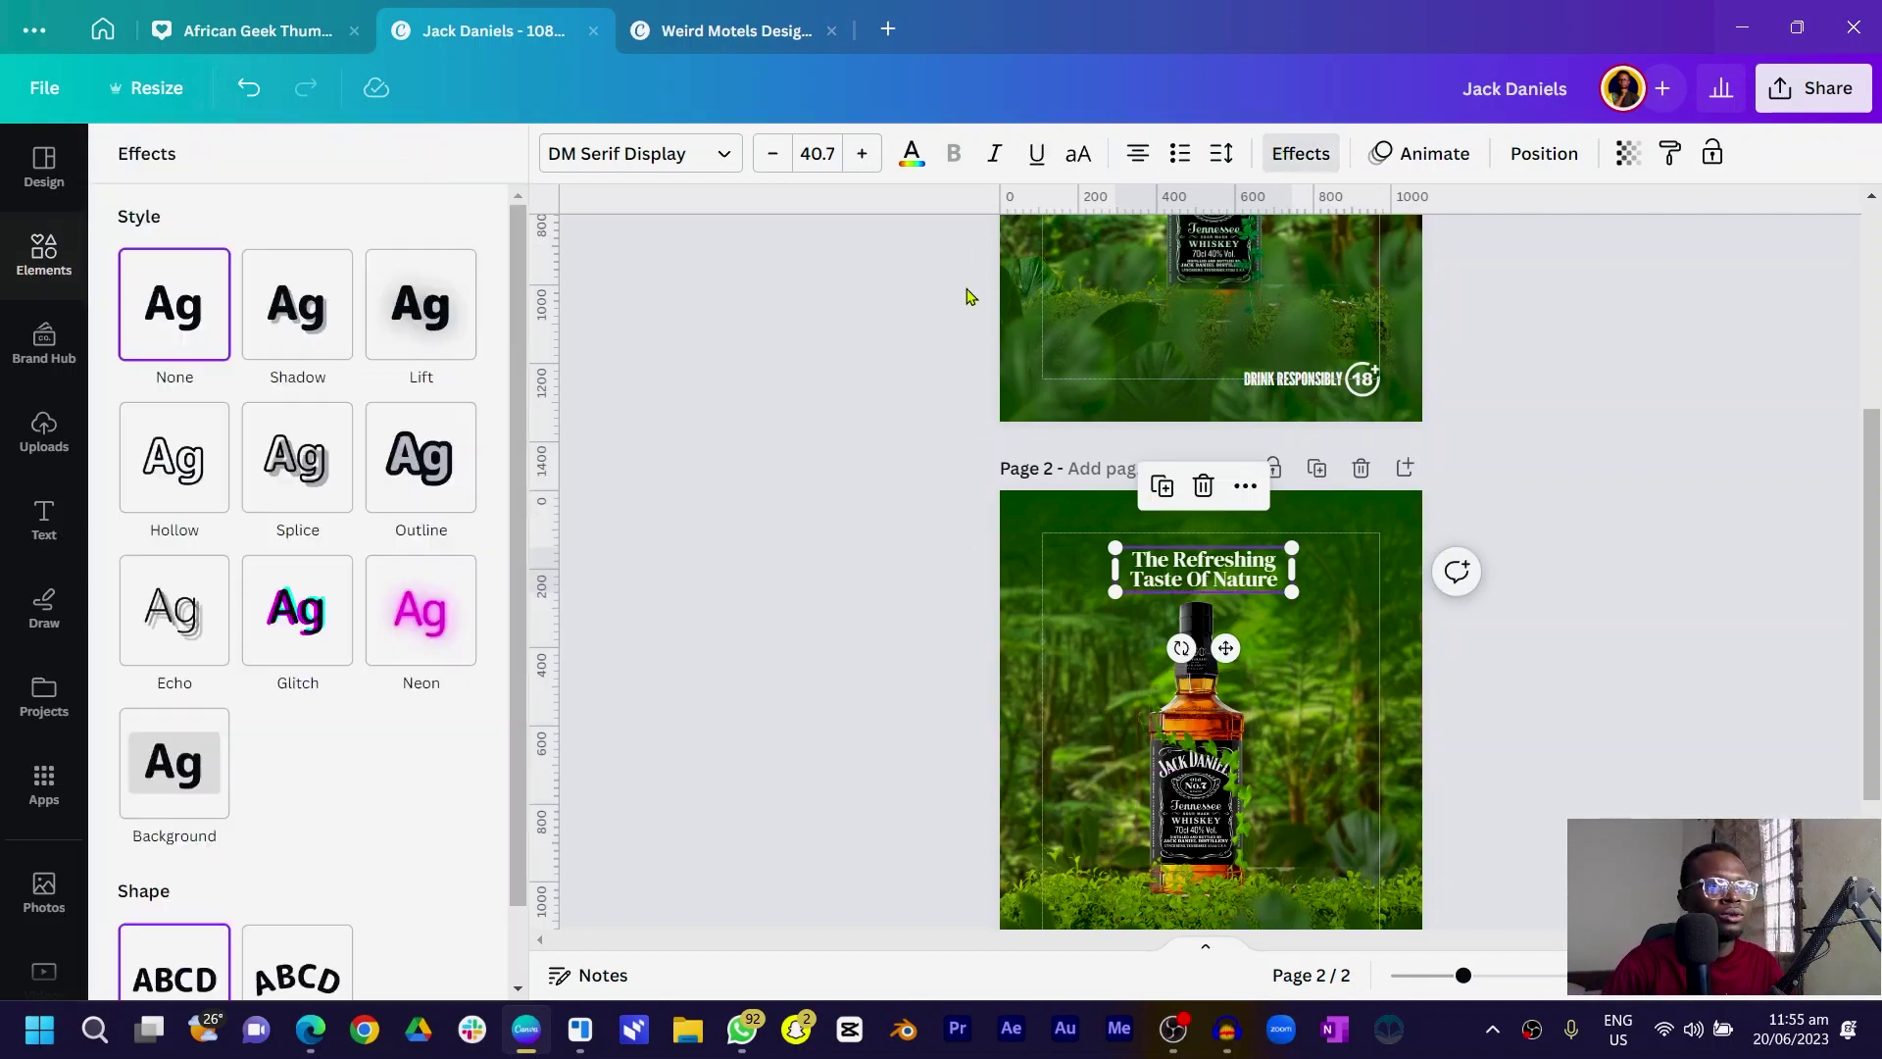
pyautogui.click(298, 315)
pyautogui.click(457, 702)
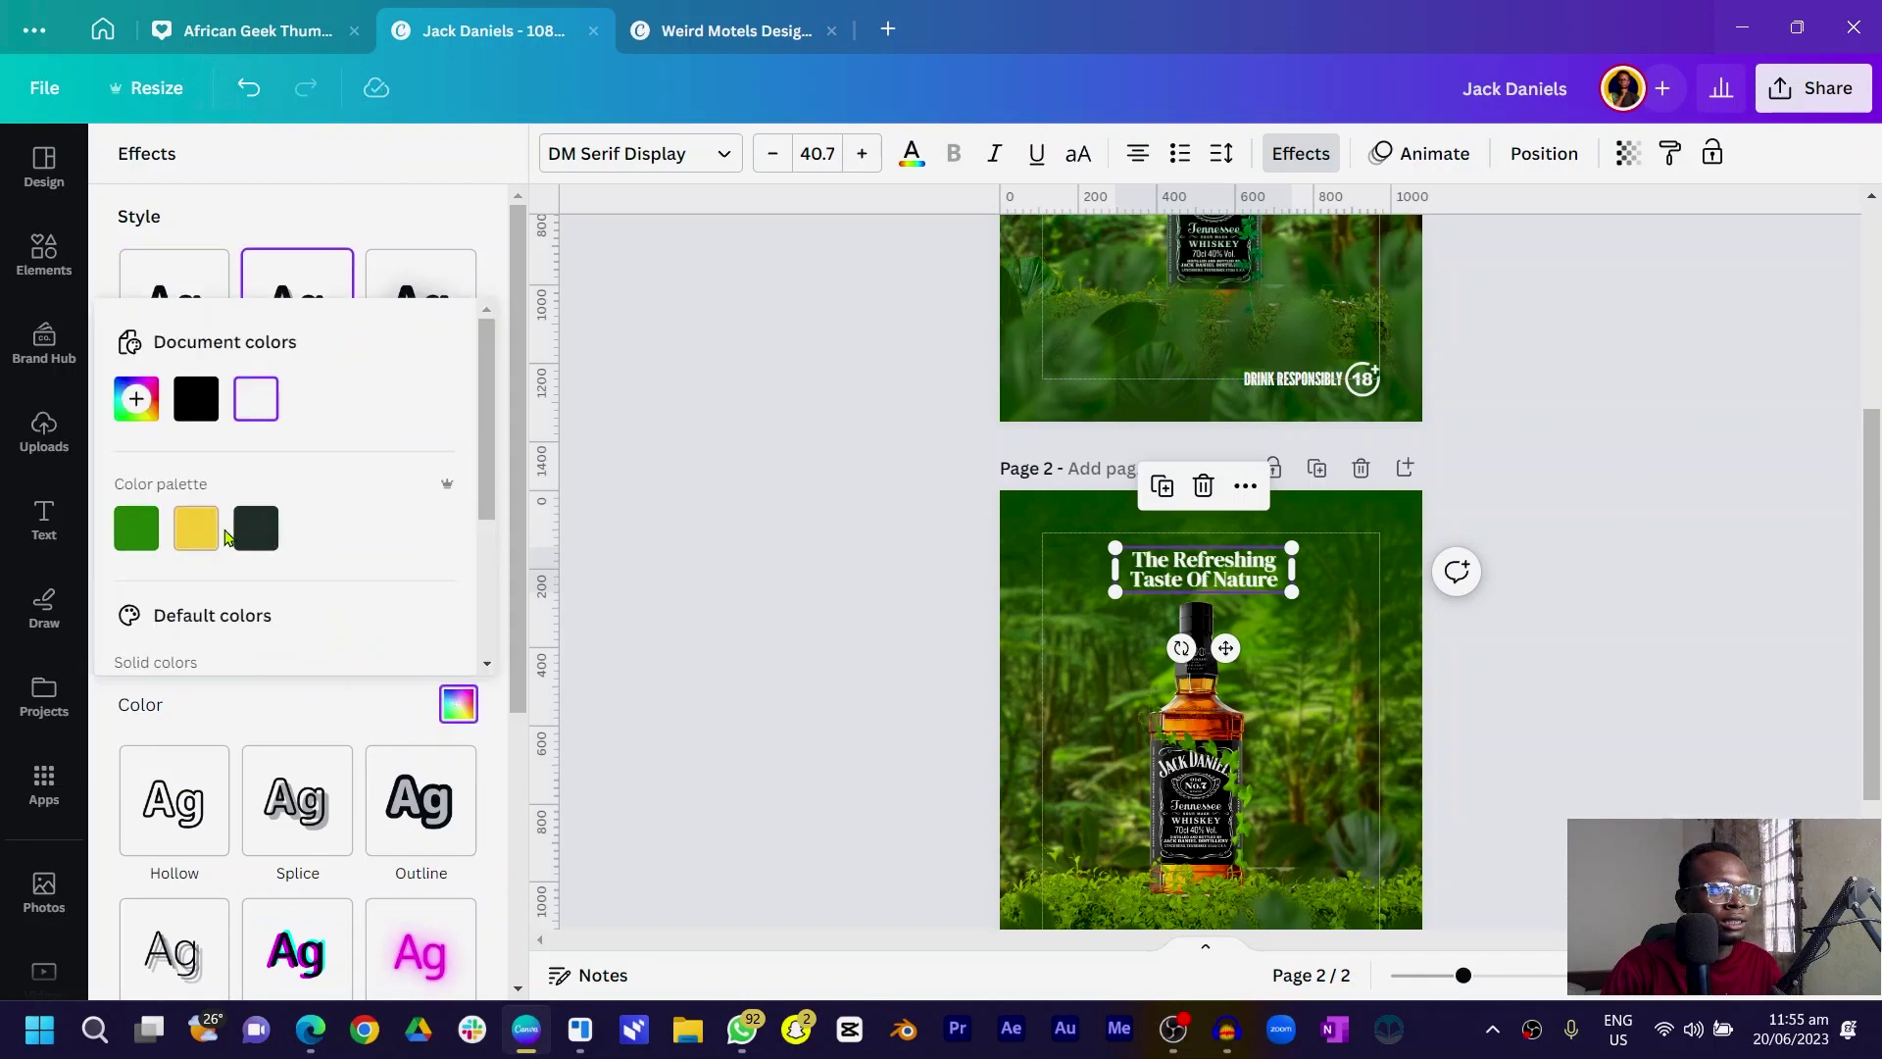
pyautogui.click(256, 529)
pyautogui.click(910, 720)
pyautogui.scroll(5, 1290, 697)
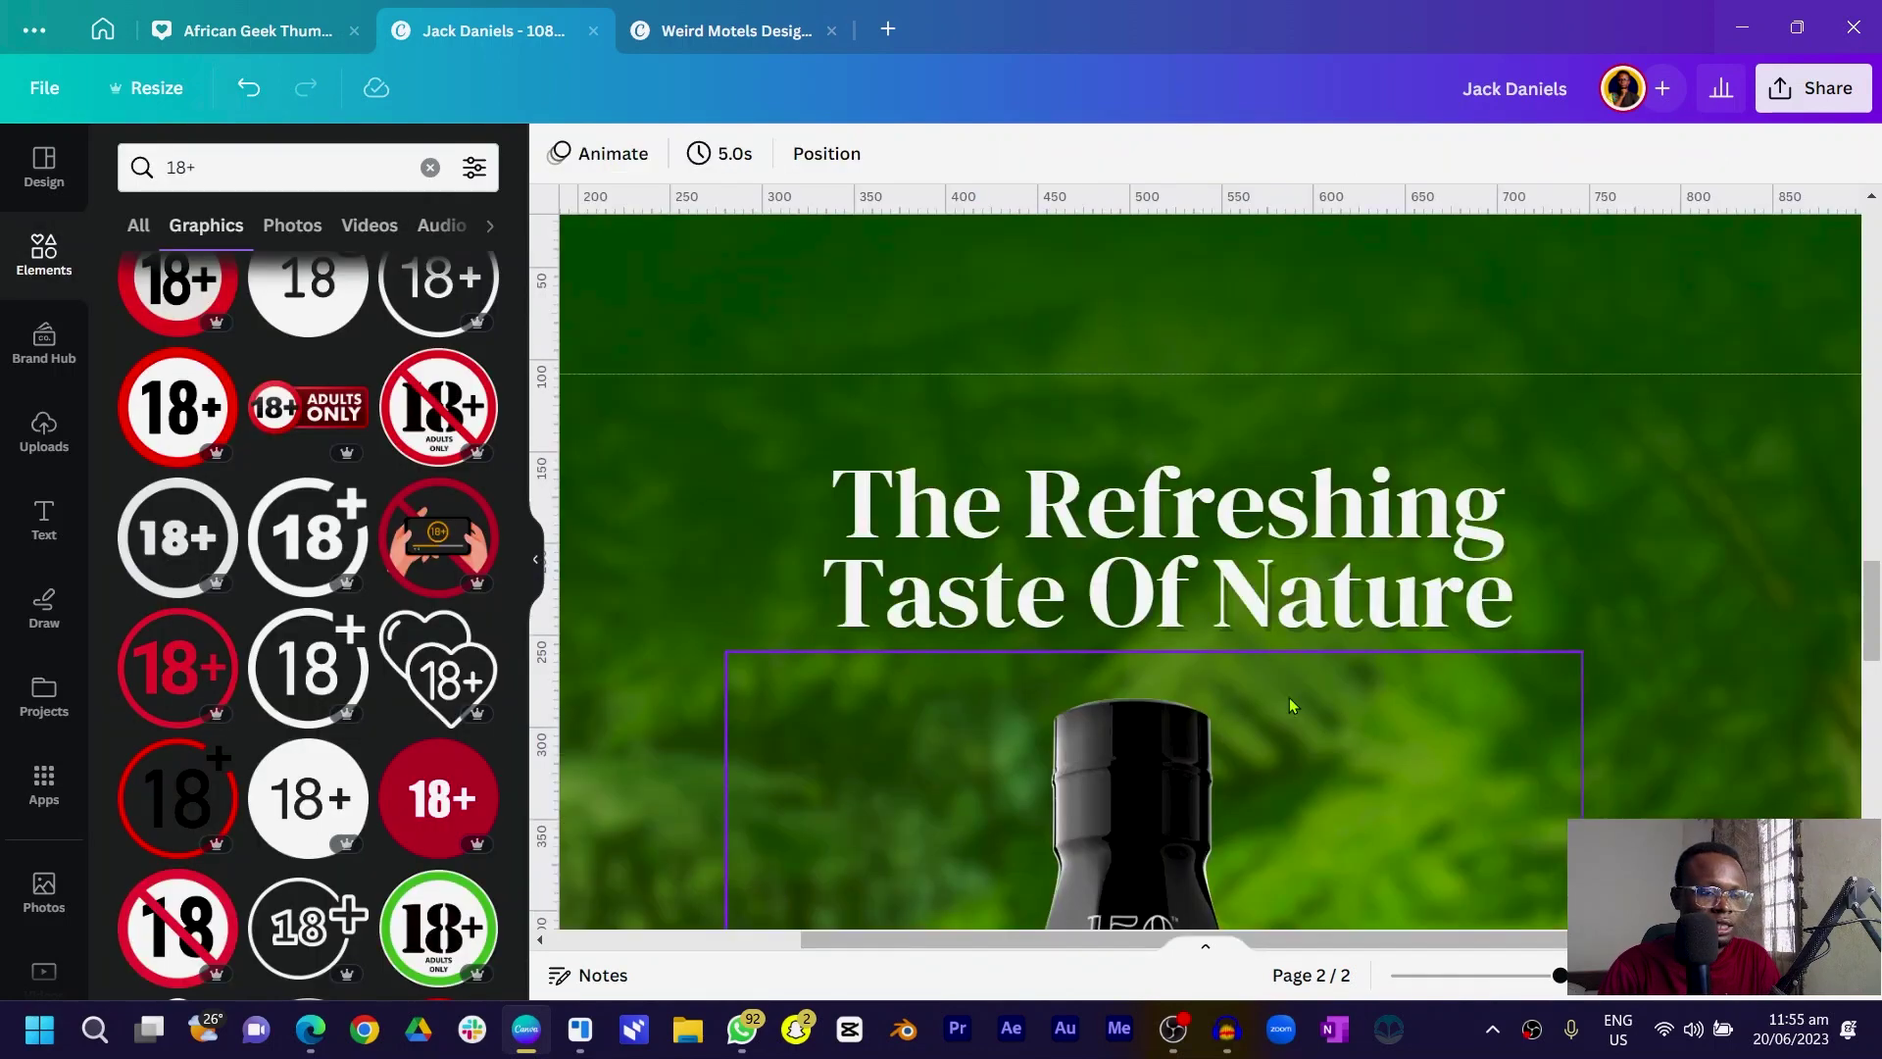
# - Set the headline shadow's transparency to 78 and blur to 33, and reduce its offset slightly
pyautogui.scroll(-1, 1290, 697)
pyautogui.click(1268, 571)
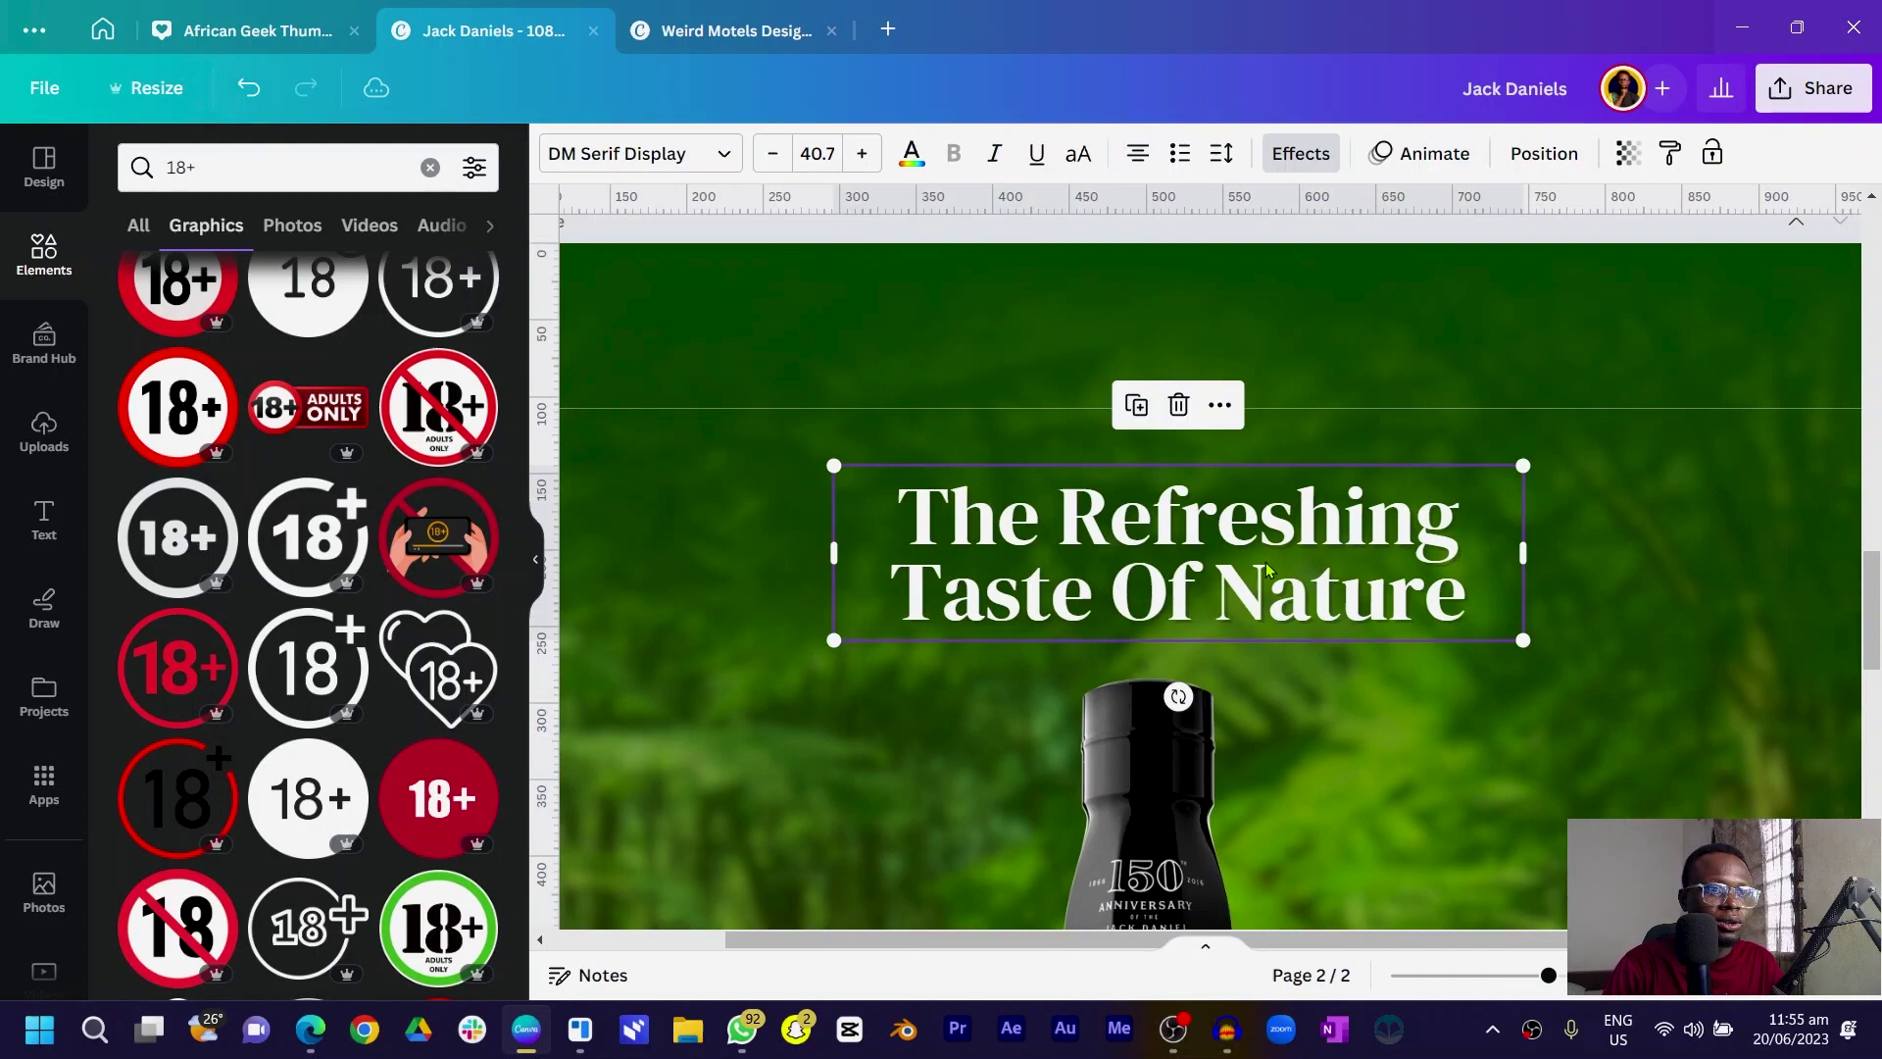
pyautogui.click(1314, 168)
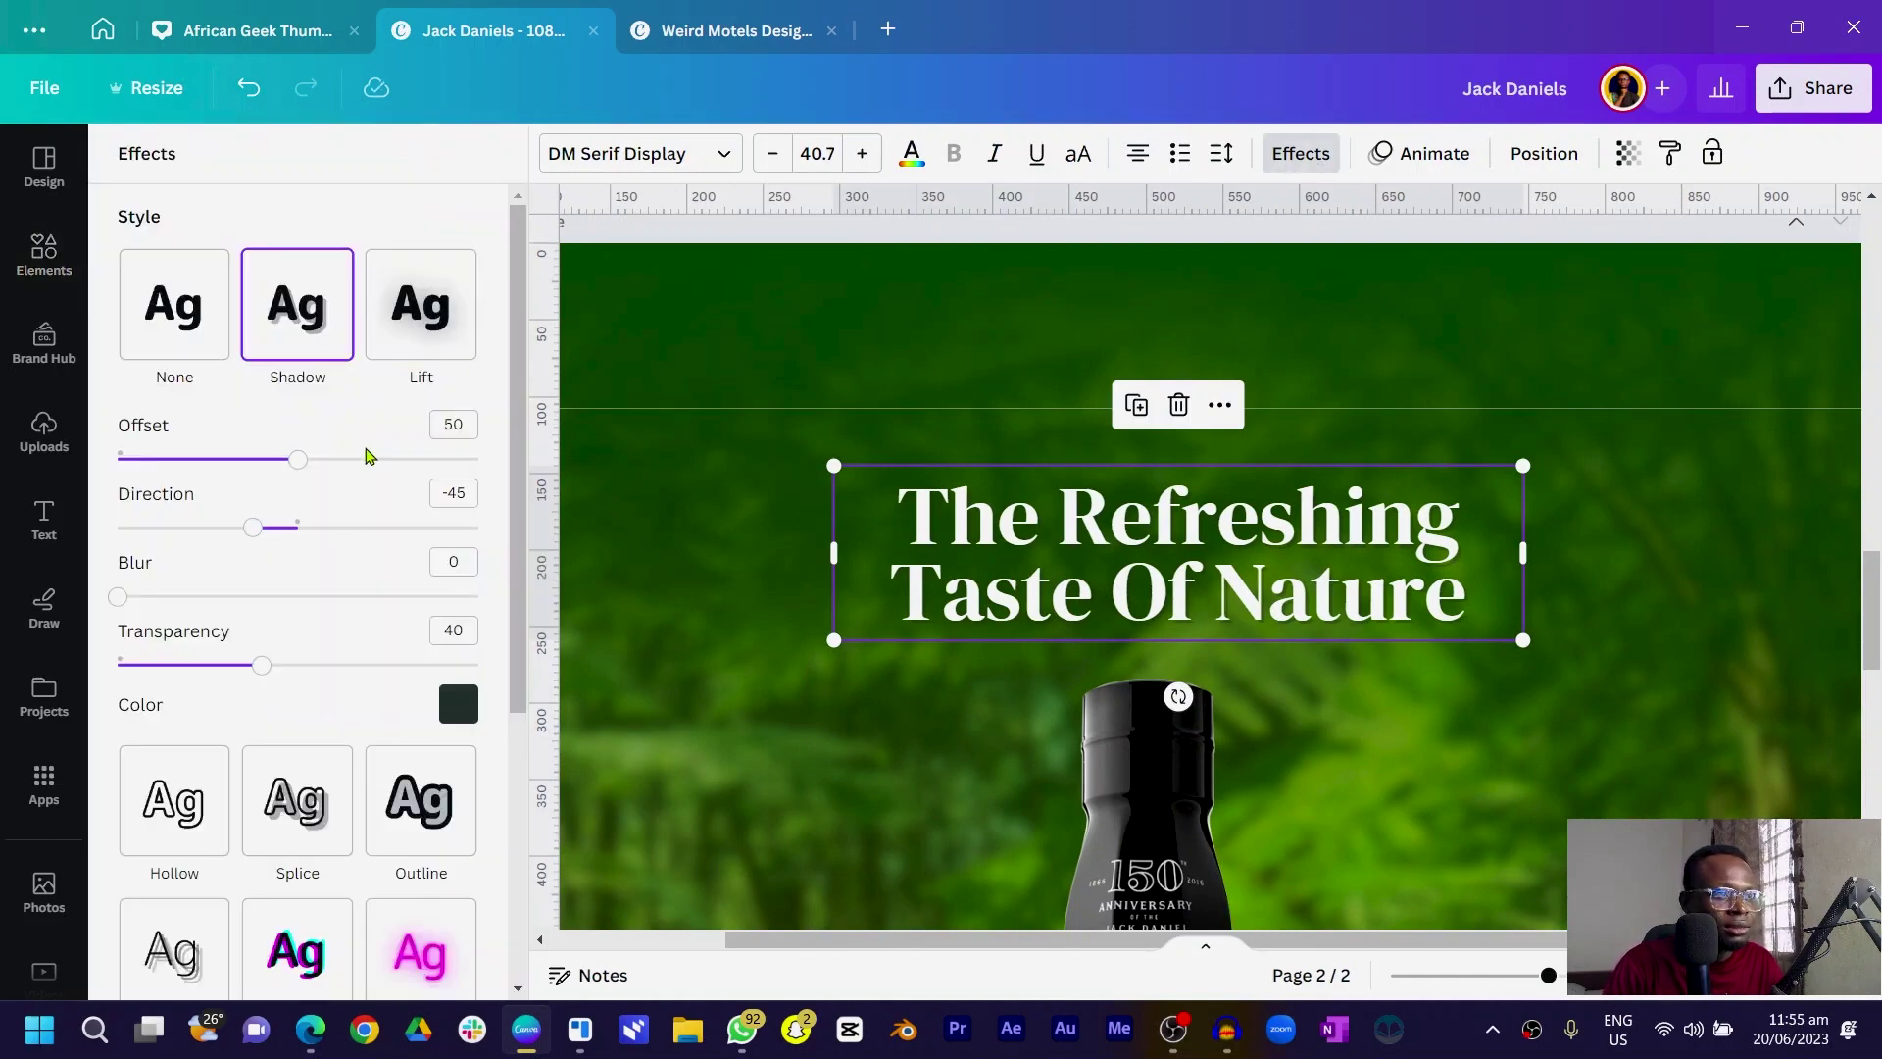
pyautogui.moveTo(257, 671); pyautogui.dragTo(405, 686)
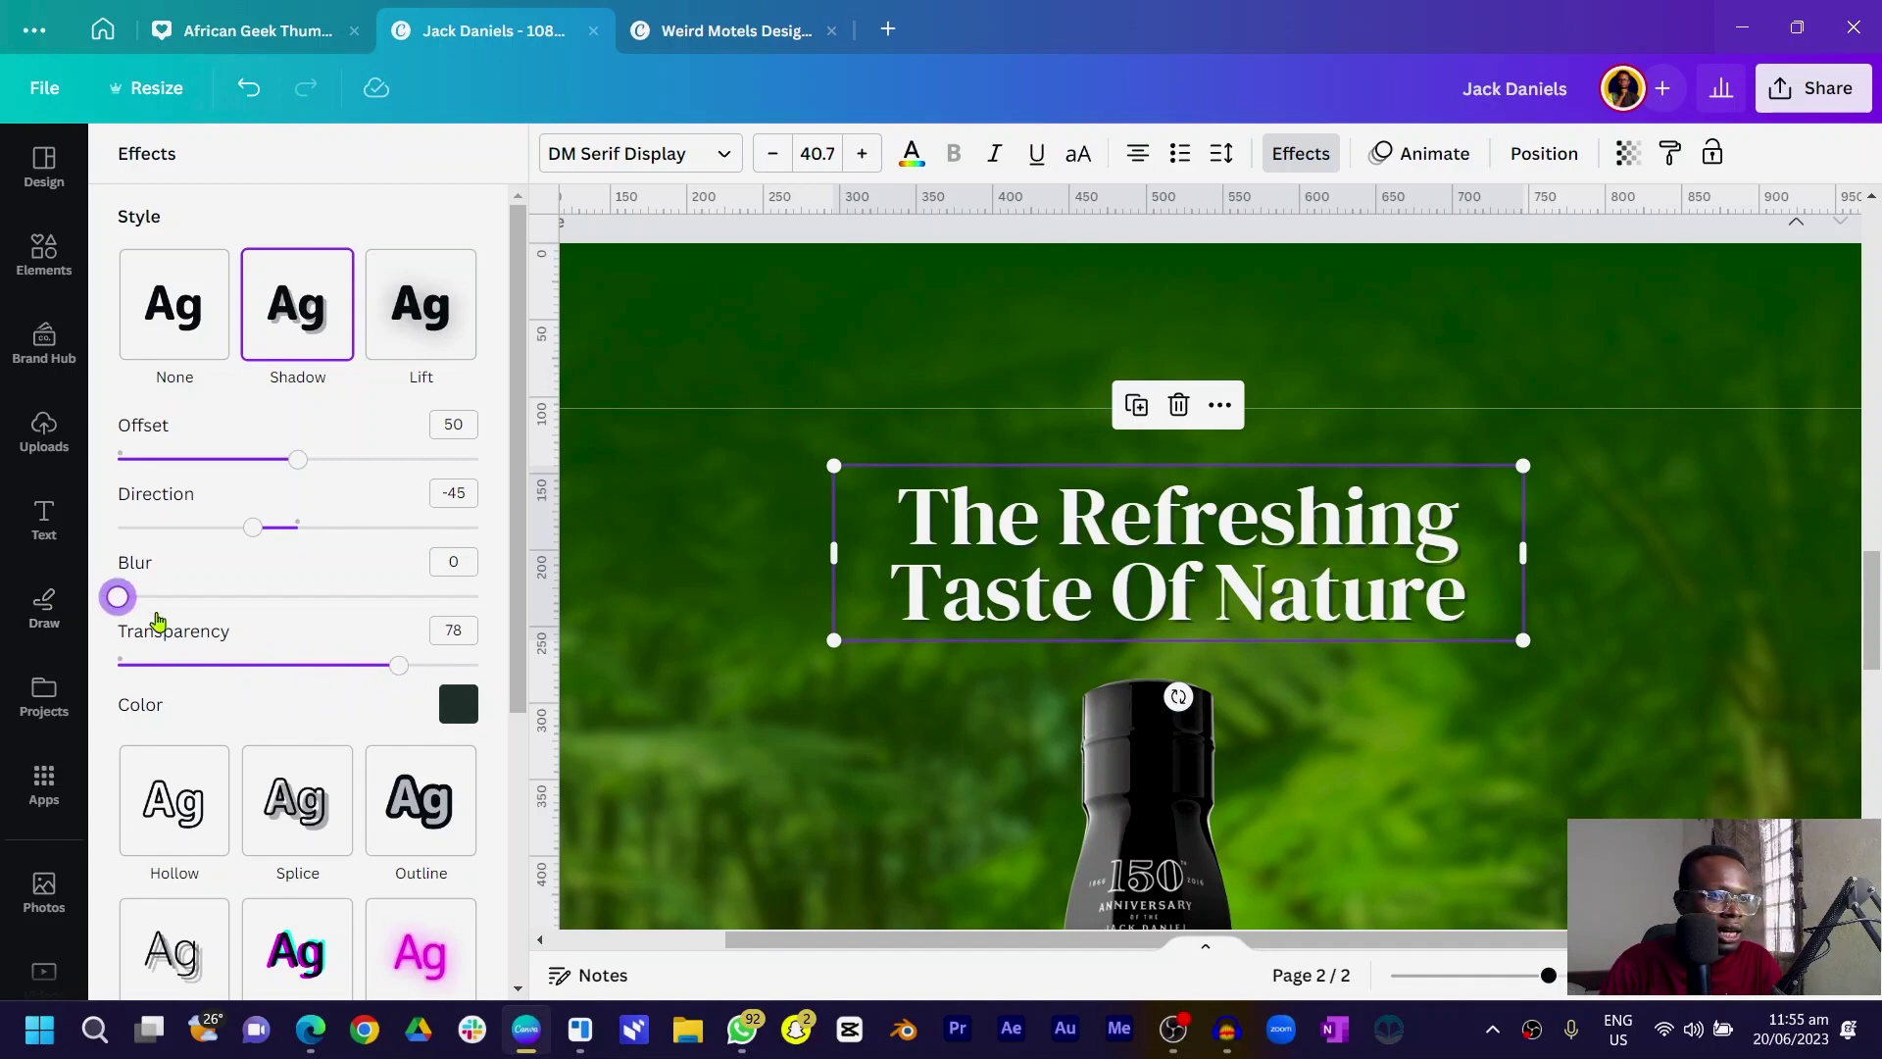
pyautogui.moveTo(157, 619); pyautogui.dragTo(238, 639)
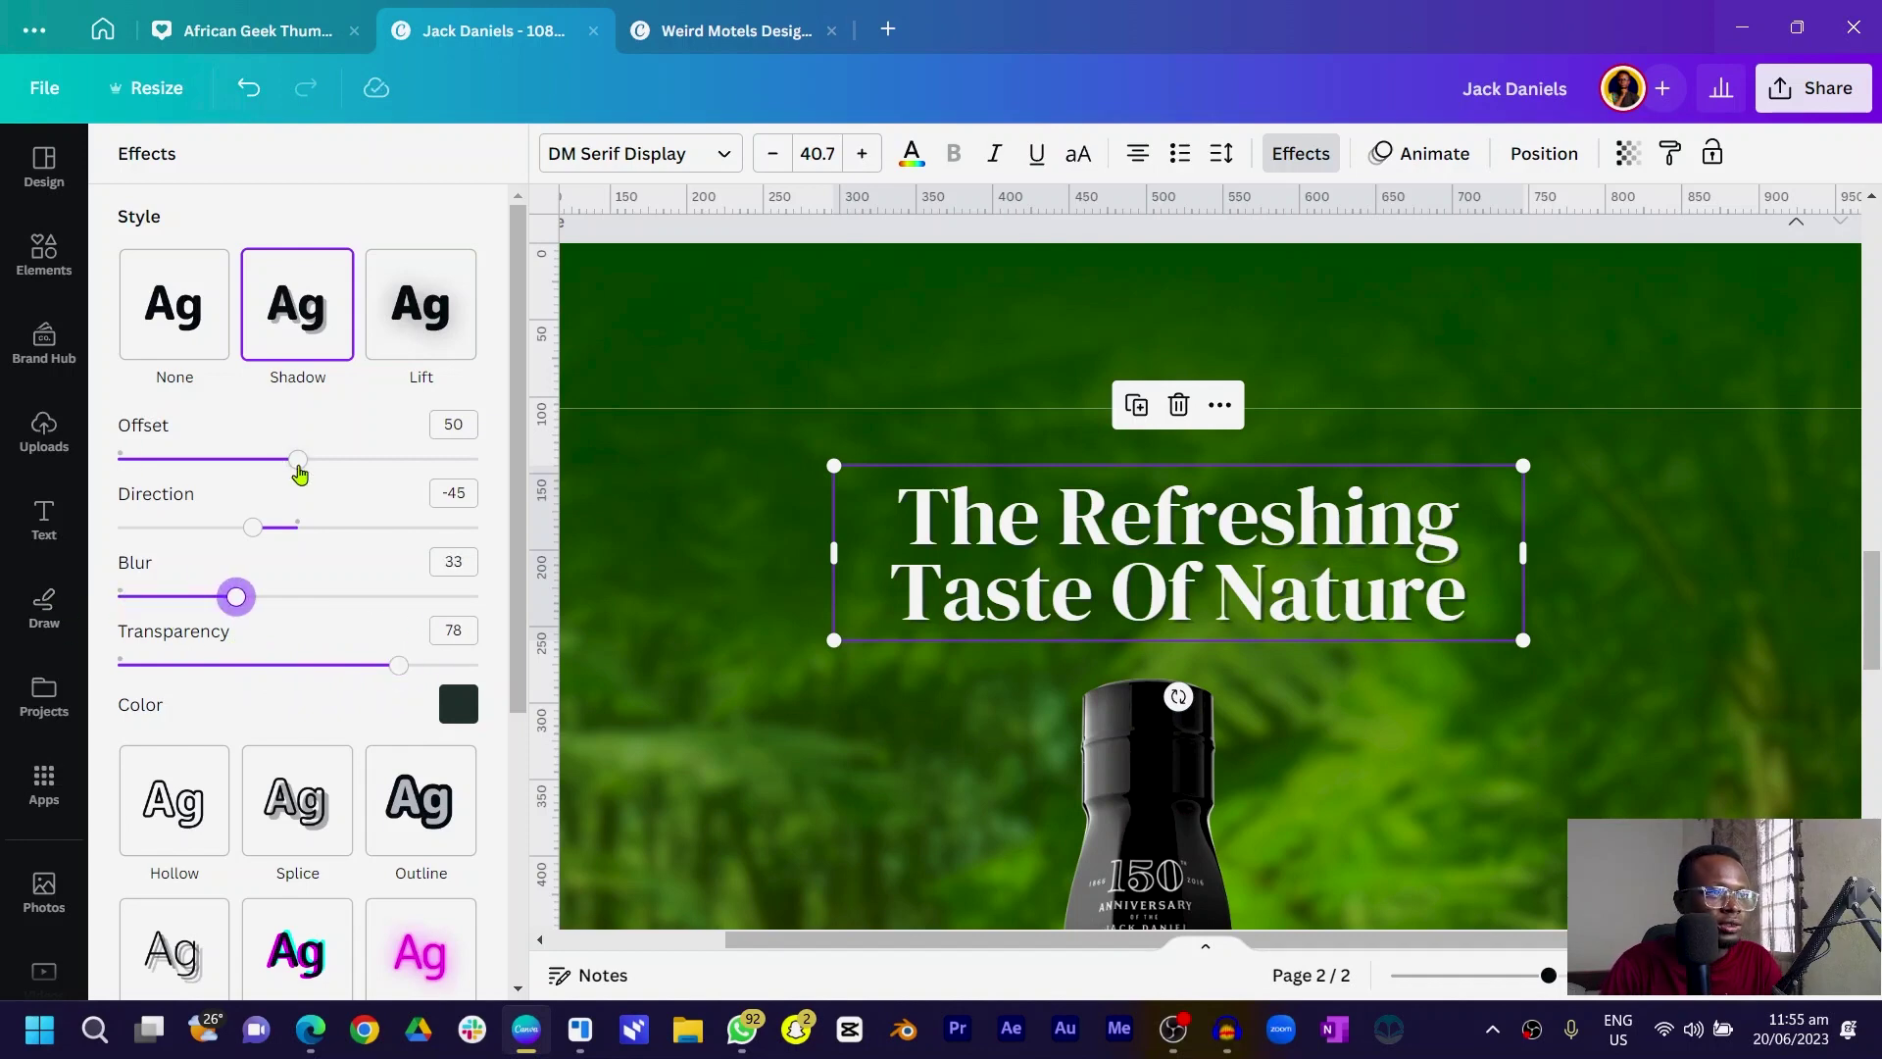
pyautogui.moveTo(299, 468); pyautogui.dragTo(262, 469)
pyautogui.click(619, 428)
# - Align the headline to the horizontal centre of page 2
pyautogui.scroll(-1, 620, 428)
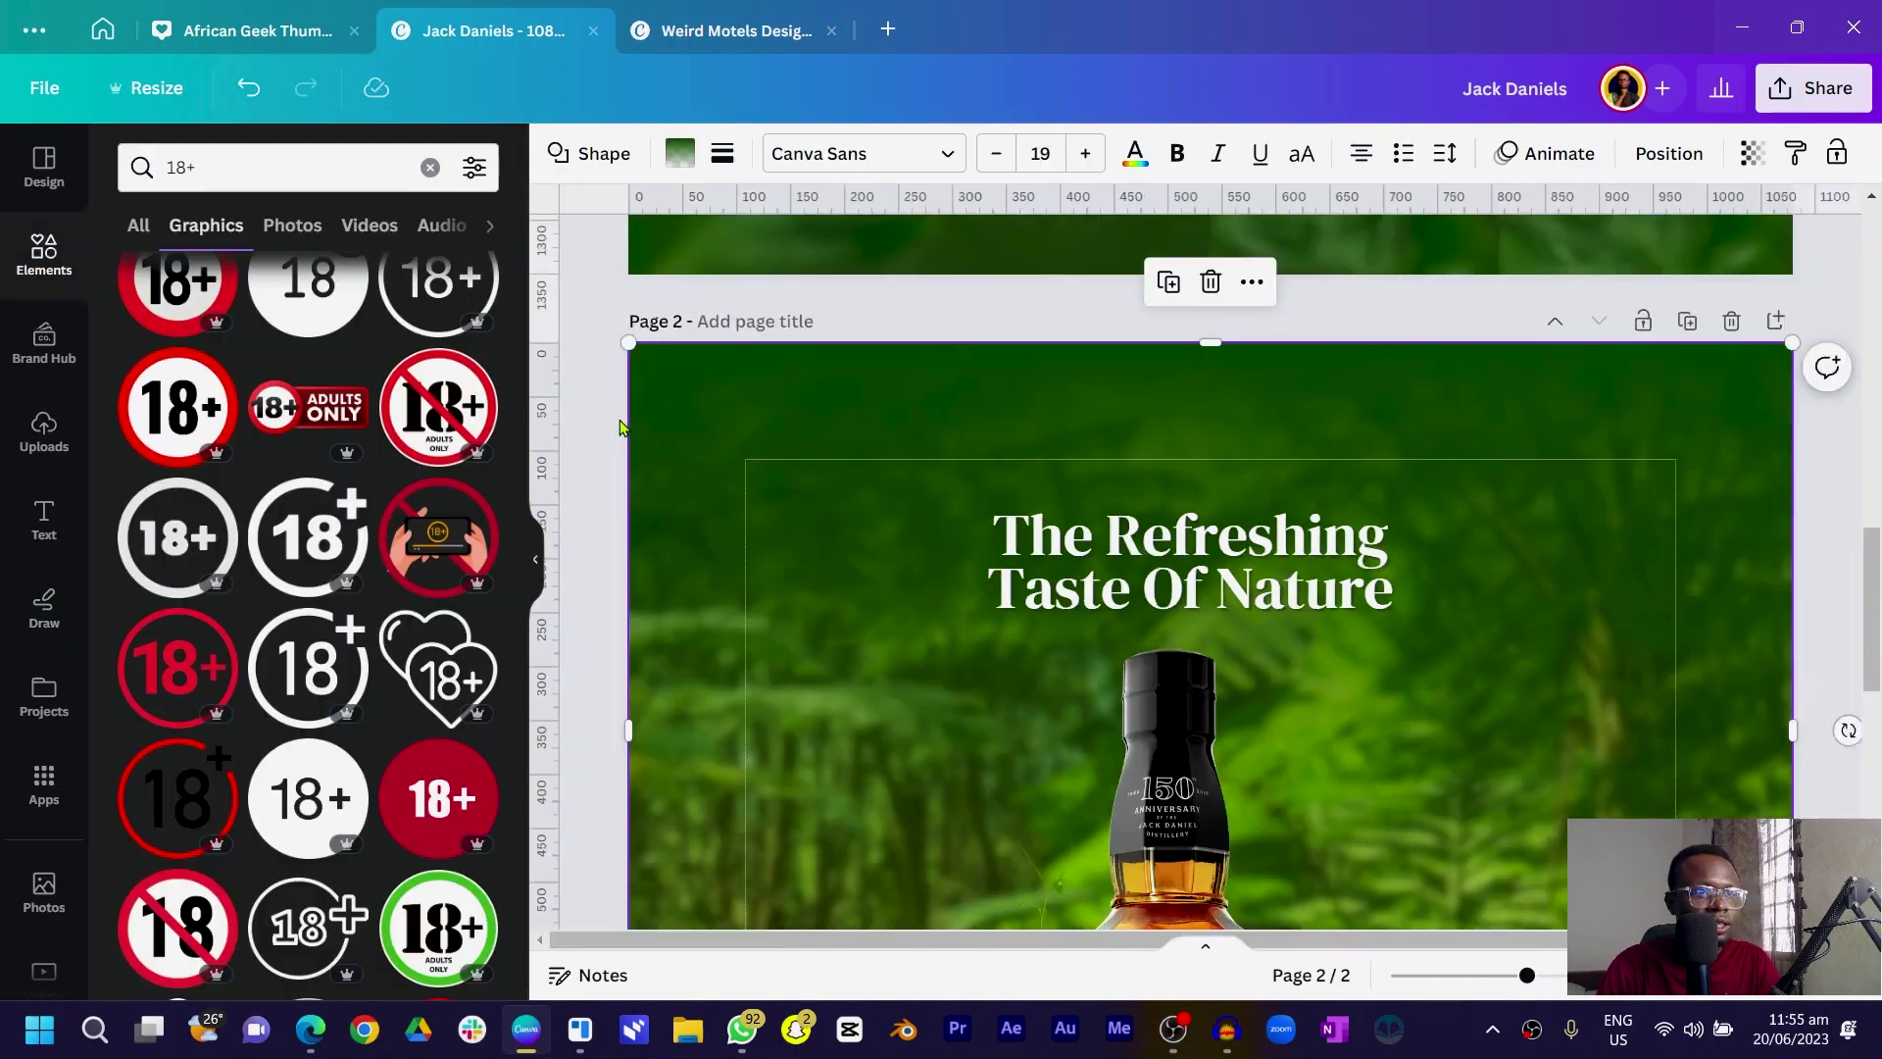
pyautogui.scroll(-3, 620, 428)
pyautogui.click(1252, 588)
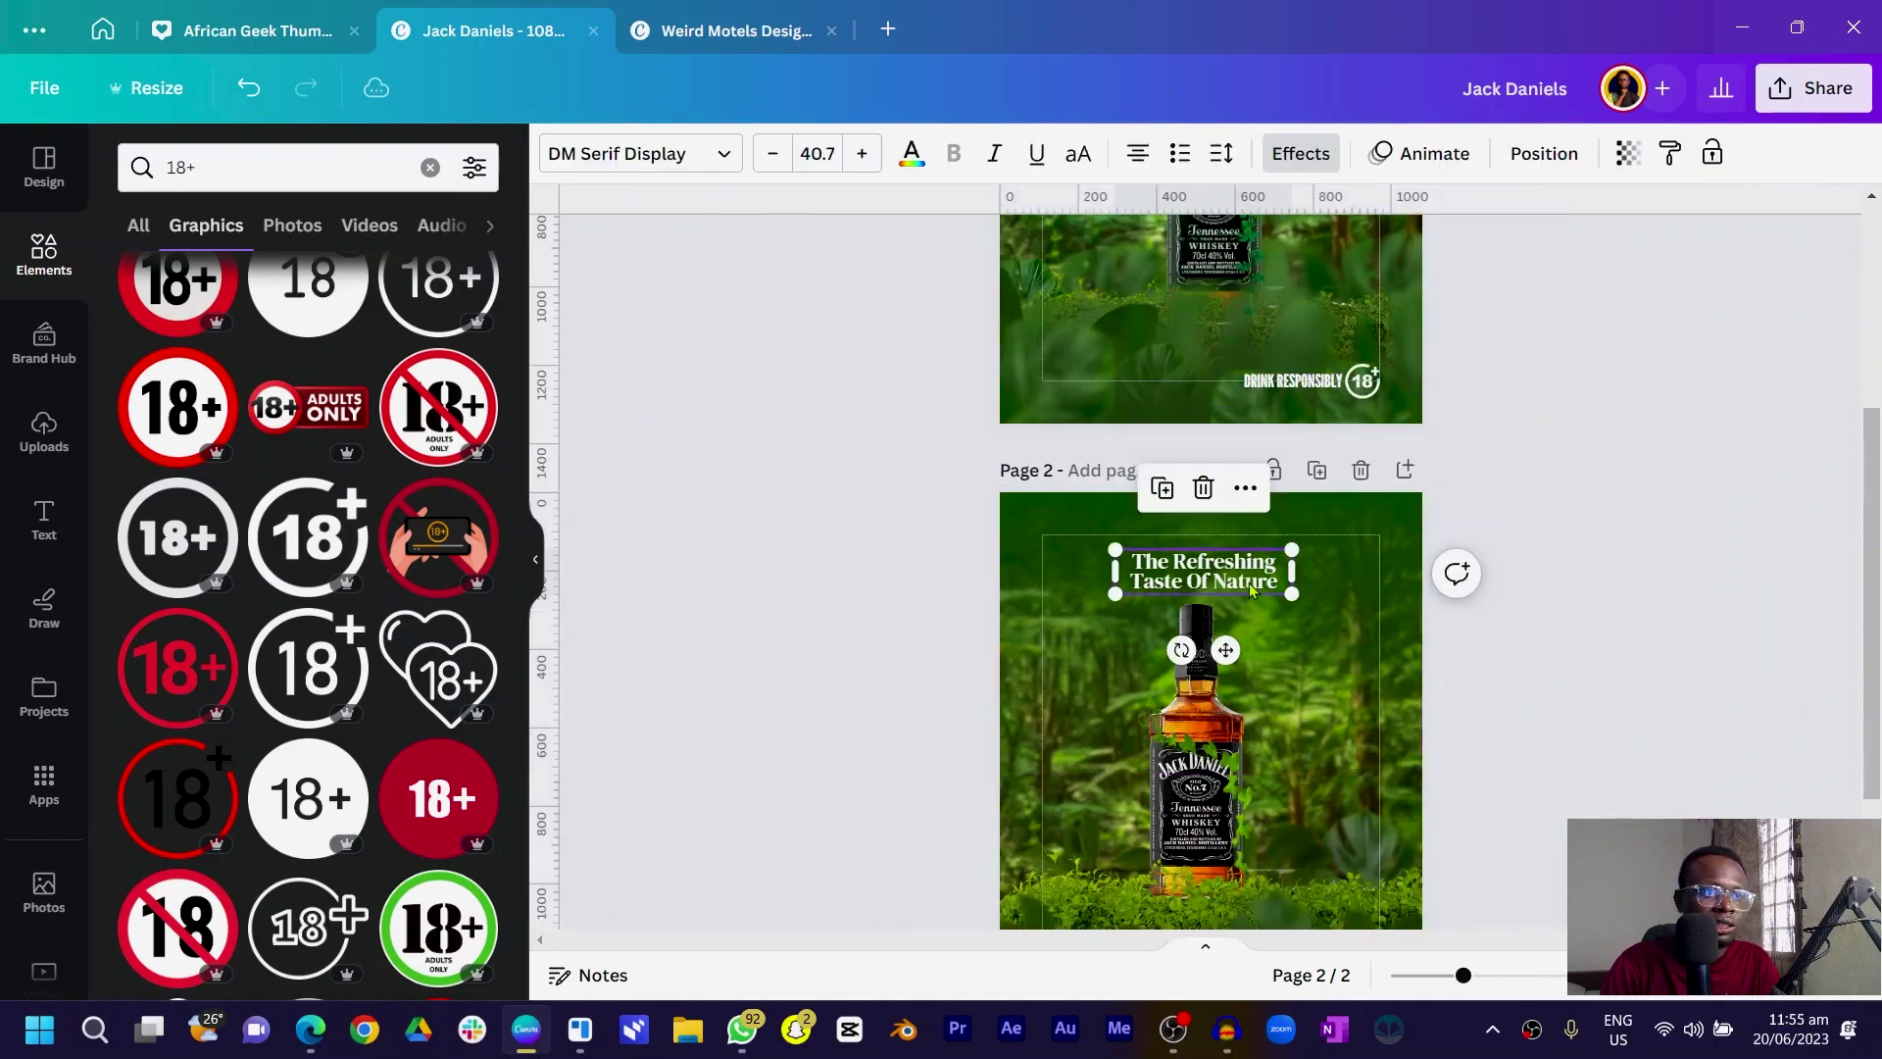
pyautogui.click(1556, 160)
pyautogui.click(387, 424)
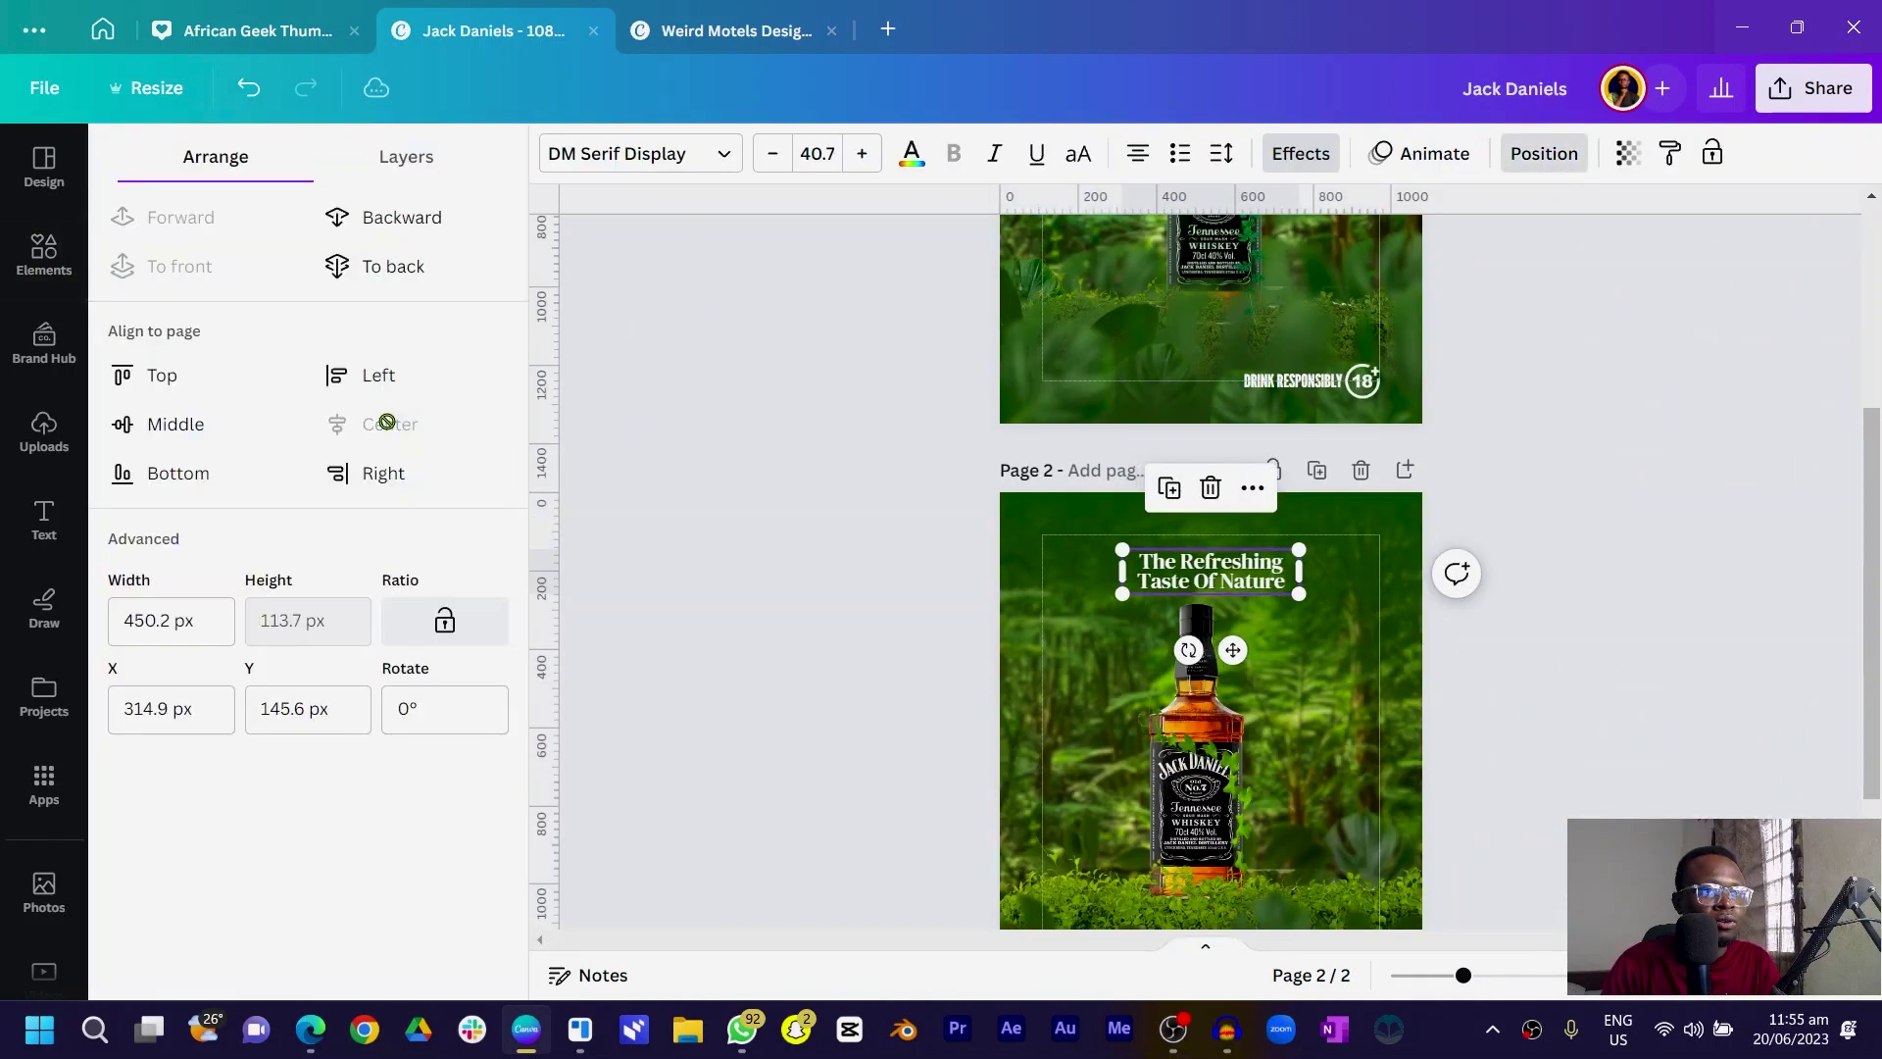
pyautogui.click(809, 673)
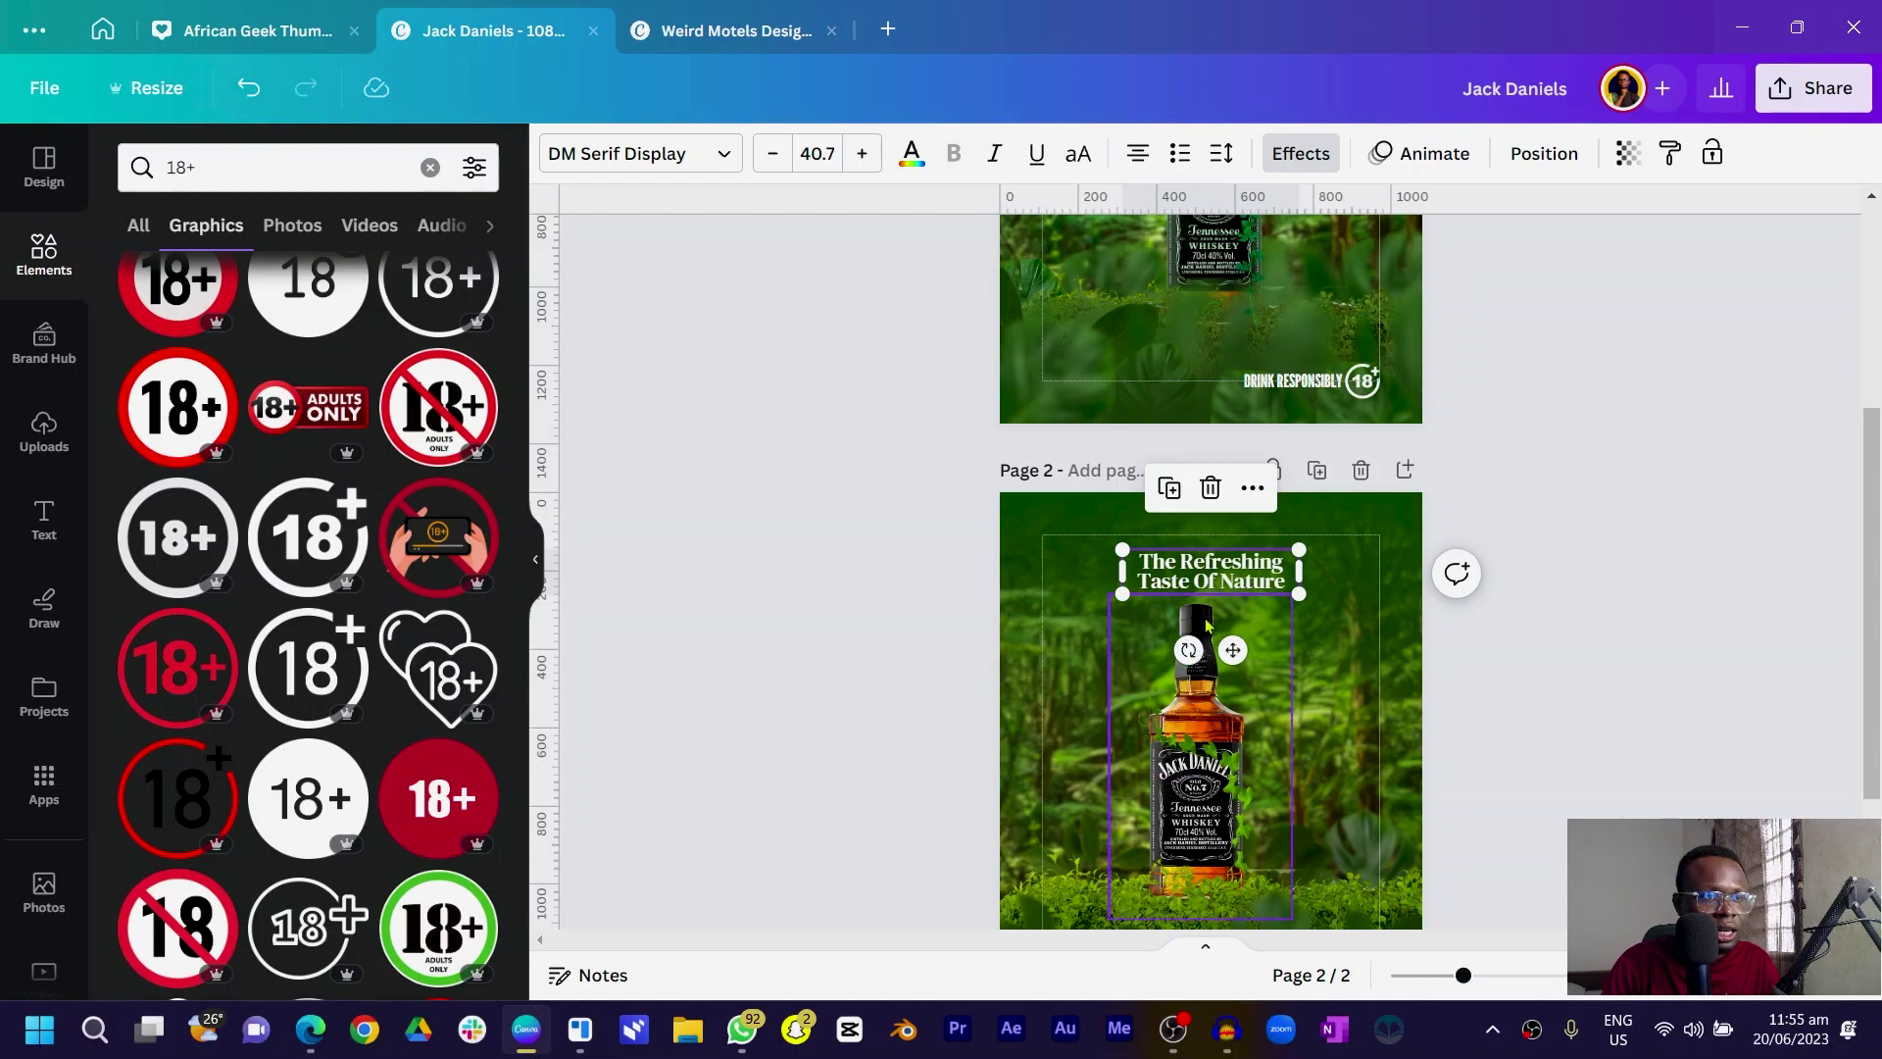
# - Select the bottle together with the leaves wrapped around it and shift them slightly right, centred beneath the headline
pyautogui.click(1227, 766)
pyautogui.click(1205, 637)
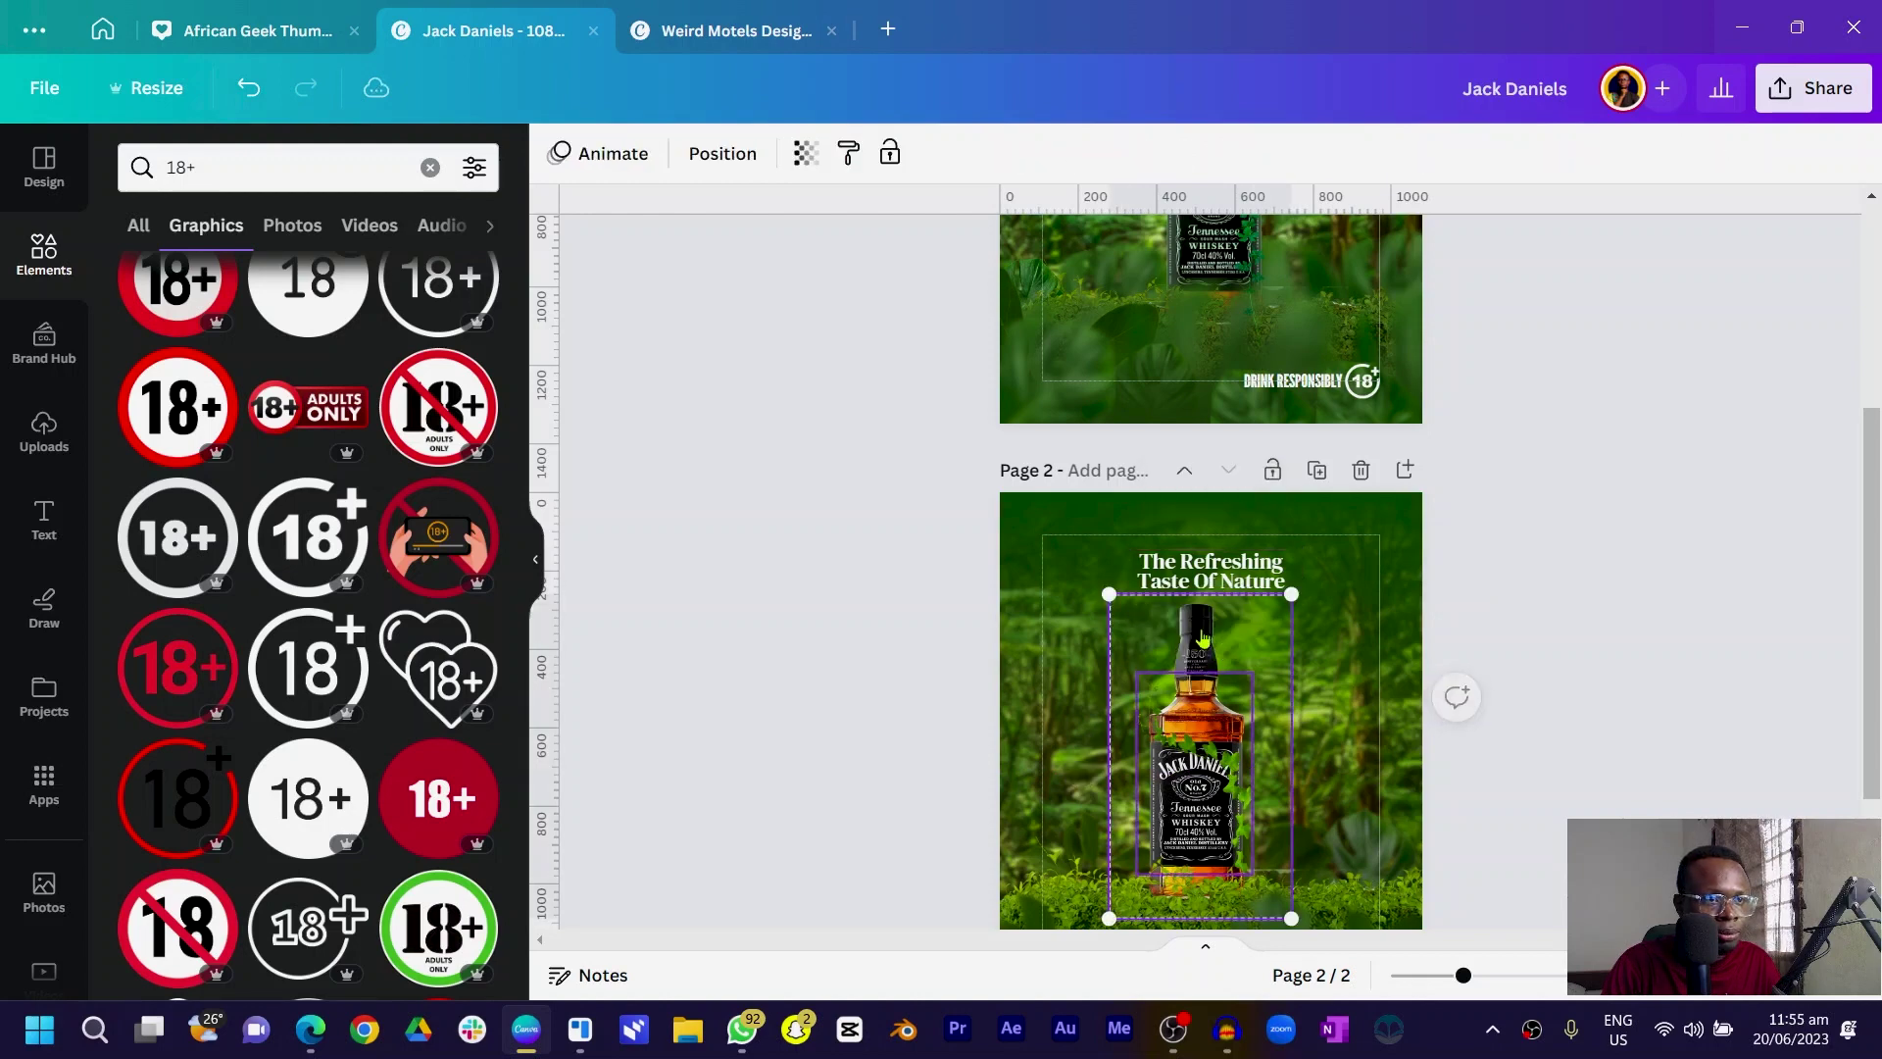
pyautogui.click(816, 601)
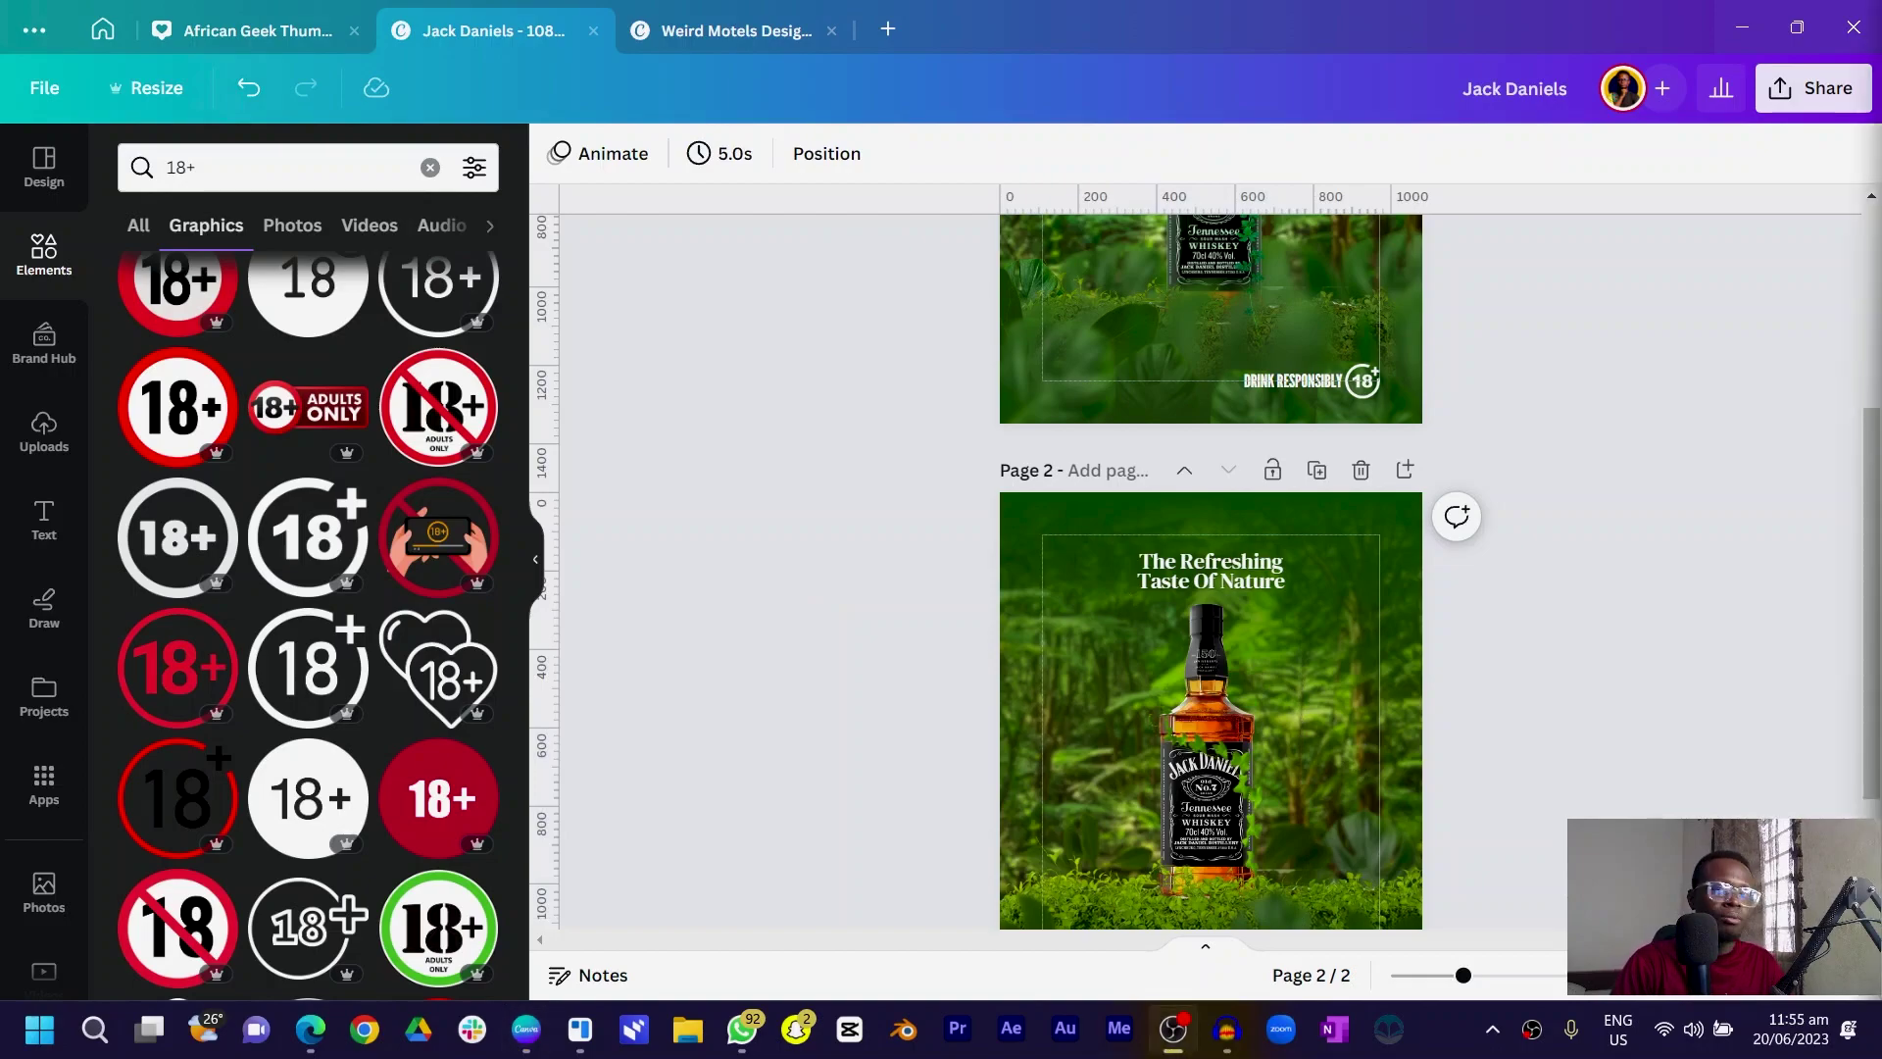